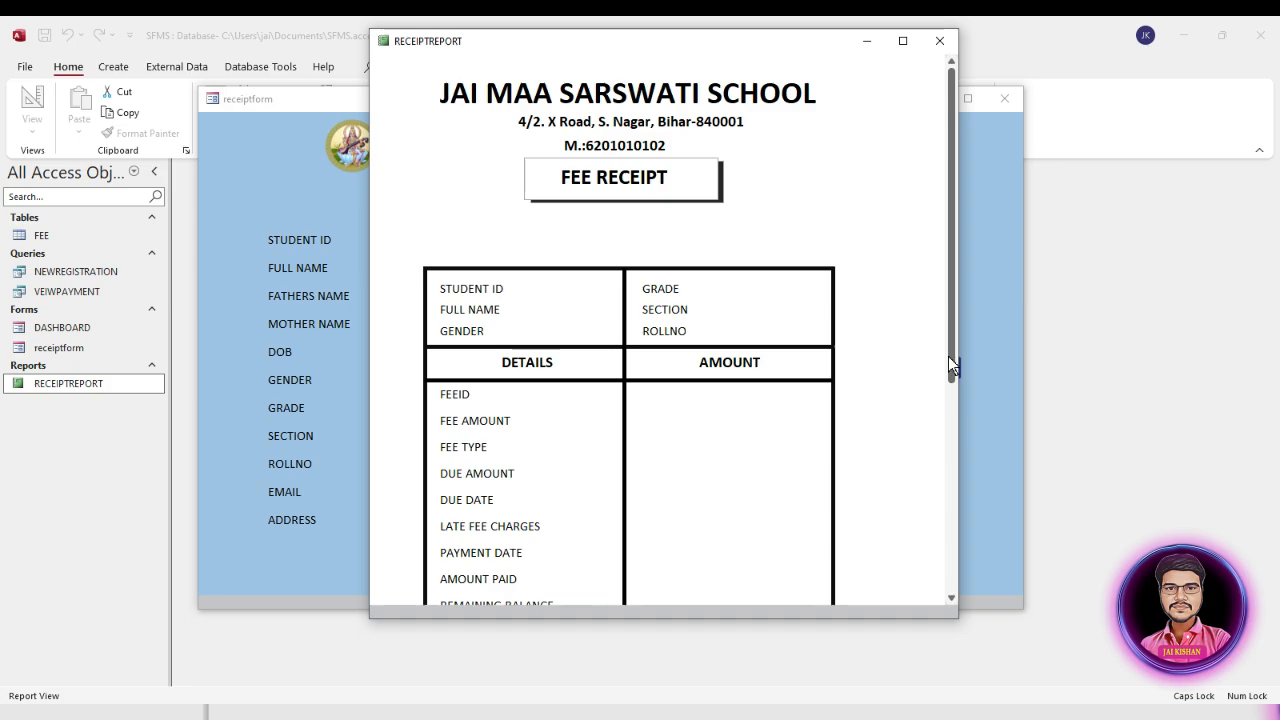
Step: Look through the finished fee receipt report, payment form, dashboard and grade reports form, returning to the dashboard
{"action": "left_click_drag", "start_coordinate": [948, 357], "coordinate": [956, 263]}
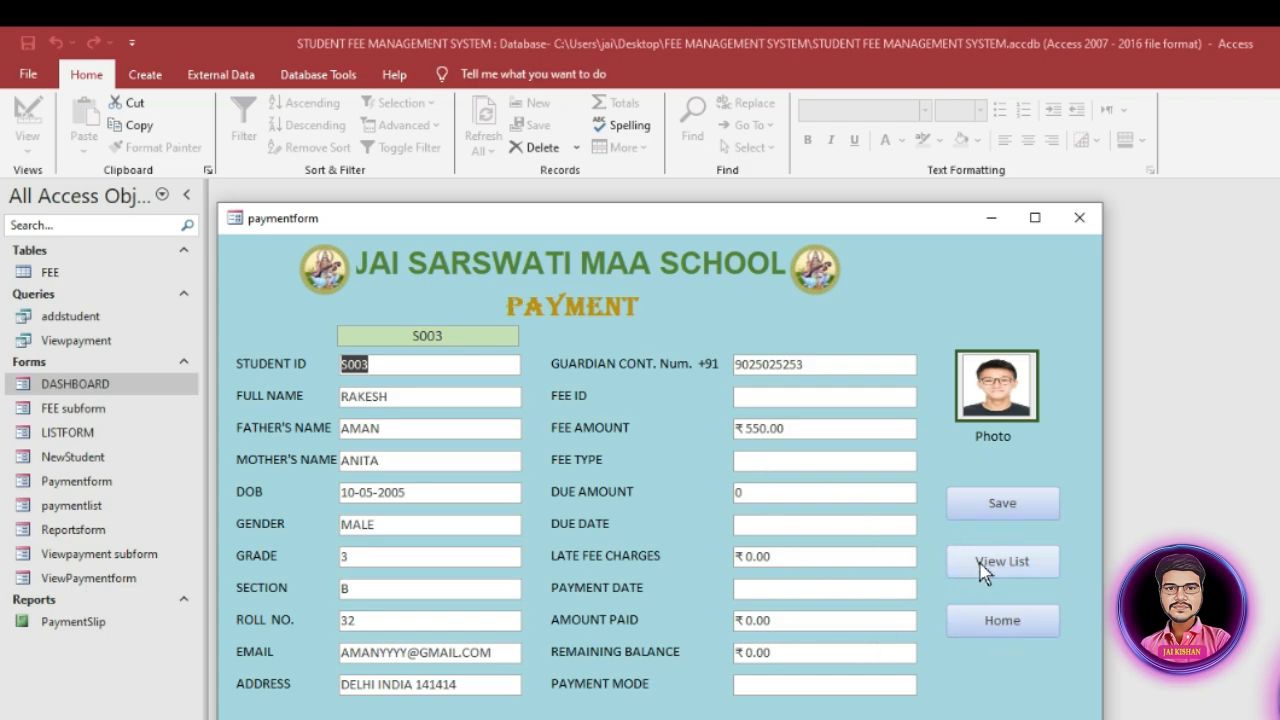
{"action": "left_click", "coordinate": [1000, 621]}
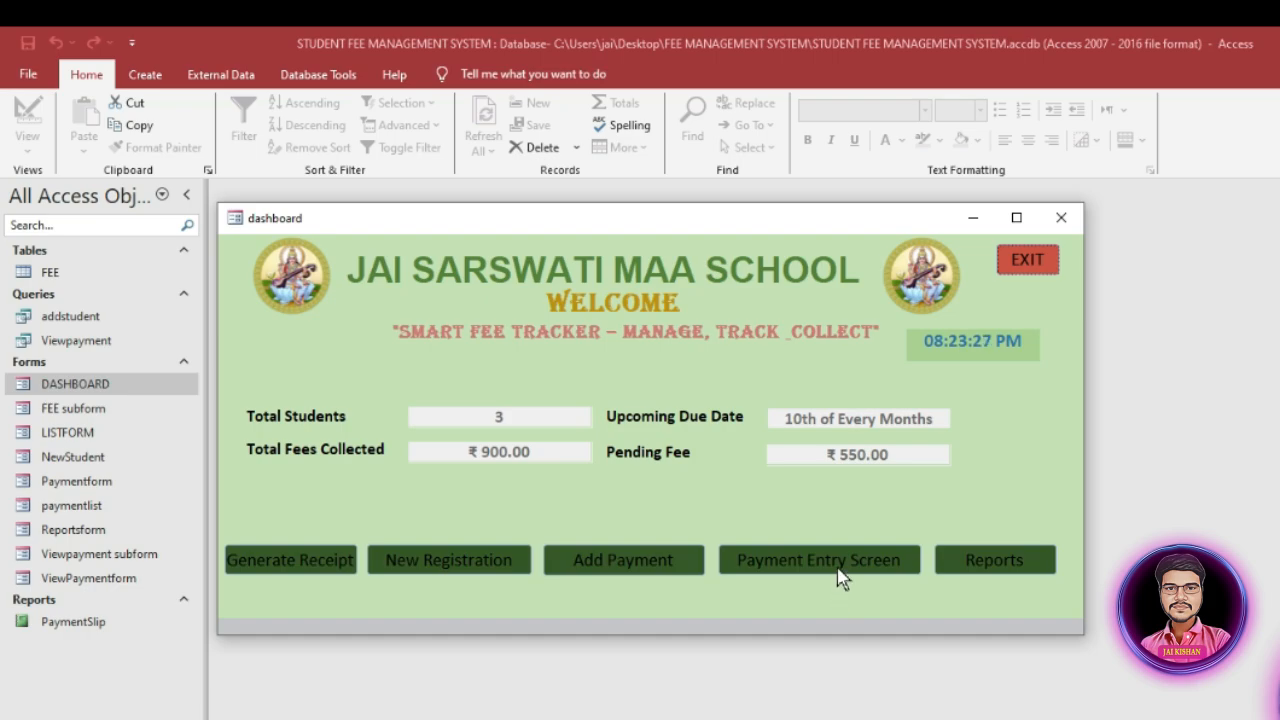
{"action": "left_click", "coordinate": [985, 570]}
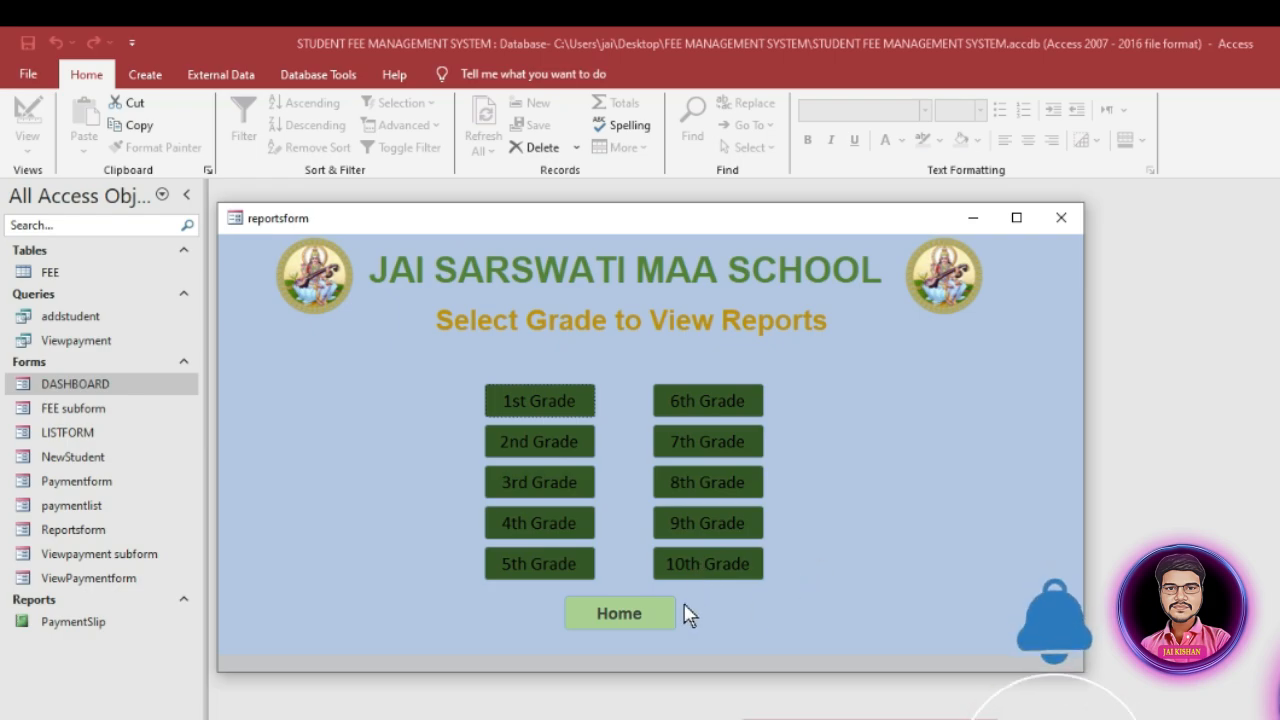
{"action": "left_click", "coordinate": [627, 612]}
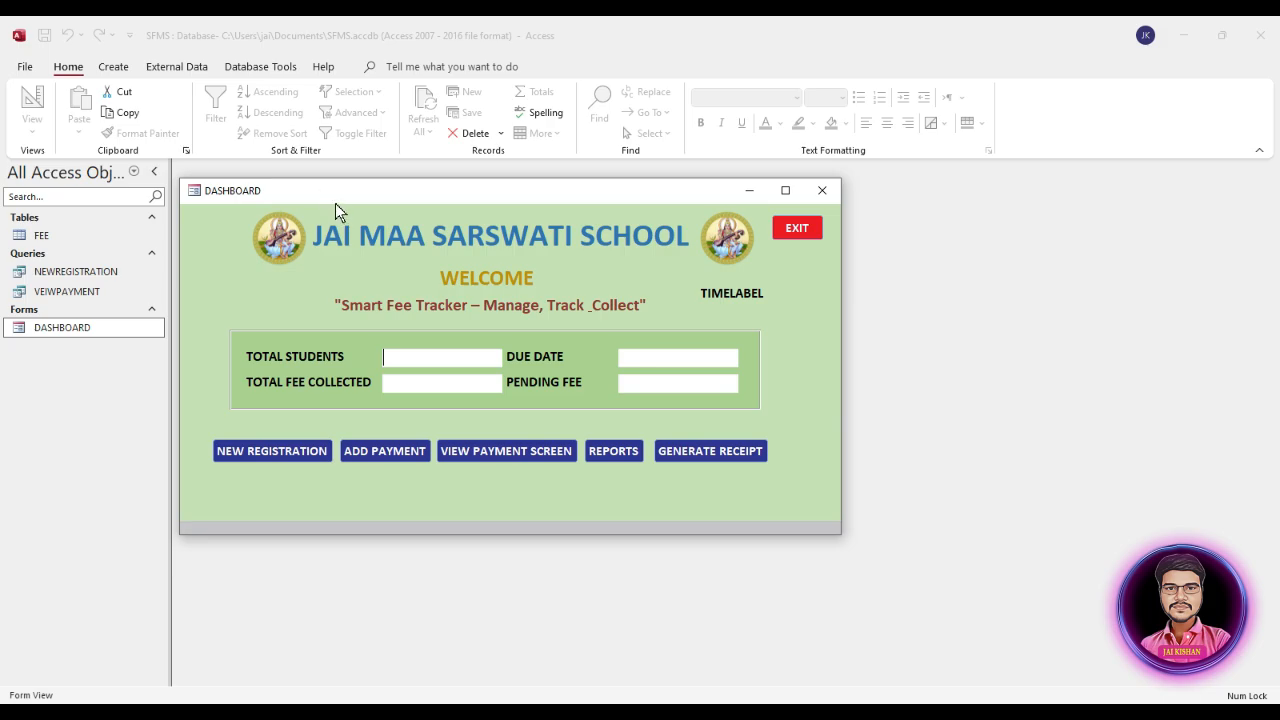
Step: Exit the open DASHBOARD form and duplicate it as a new form named receiptform
{"action": "left_click_drag", "start_coordinate": [335, 203], "coordinate": [382, 201]}
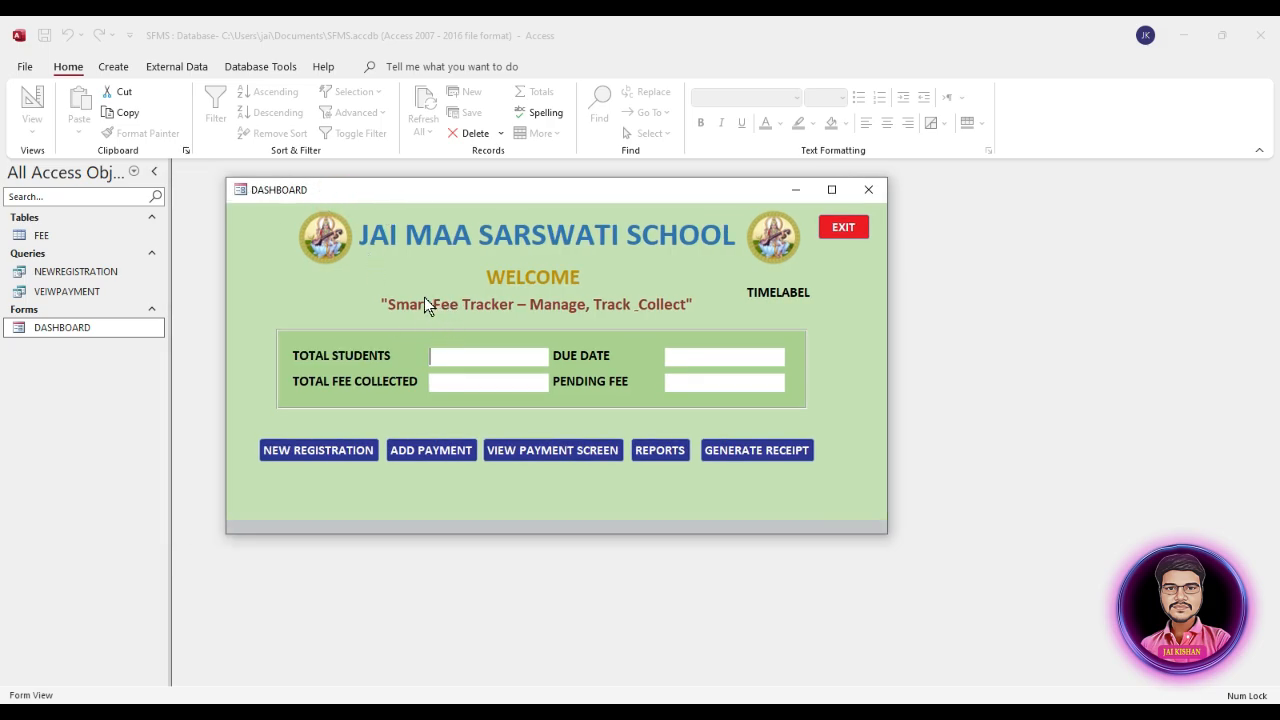
{"action": "left_click", "coordinate": [843, 228]}
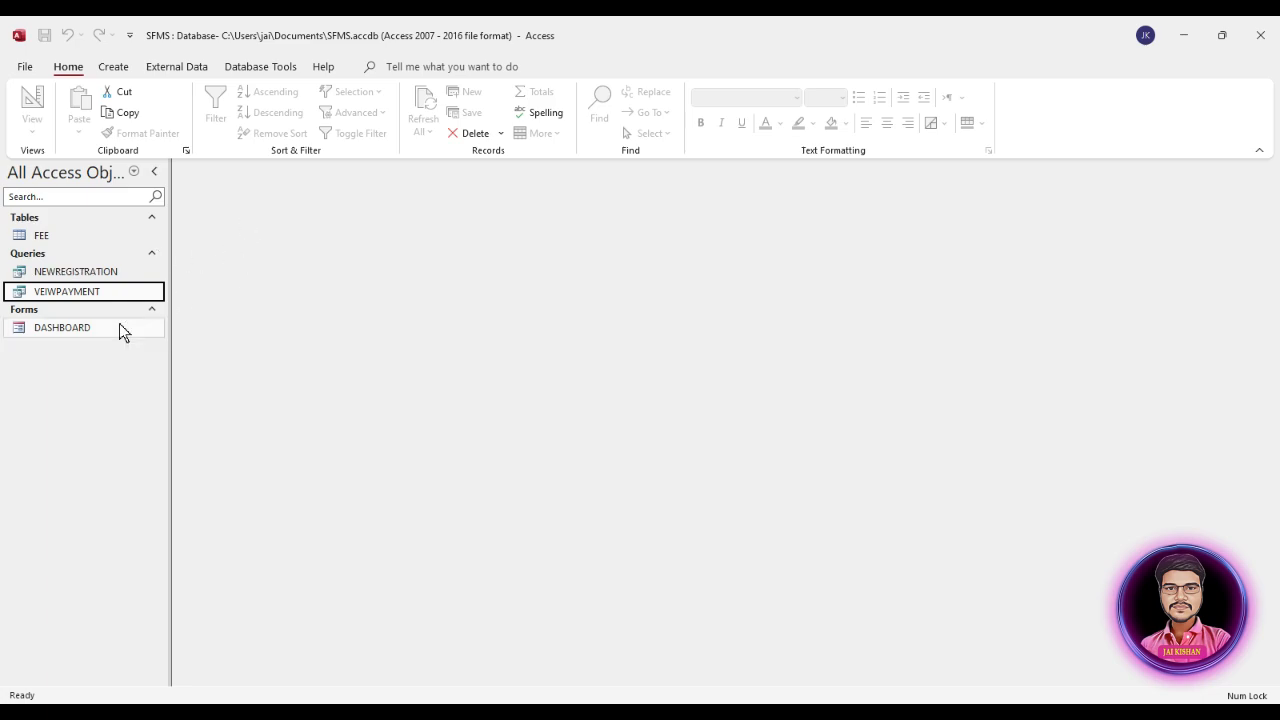
{"action": "left_click", "coordinate": [80, 330]}
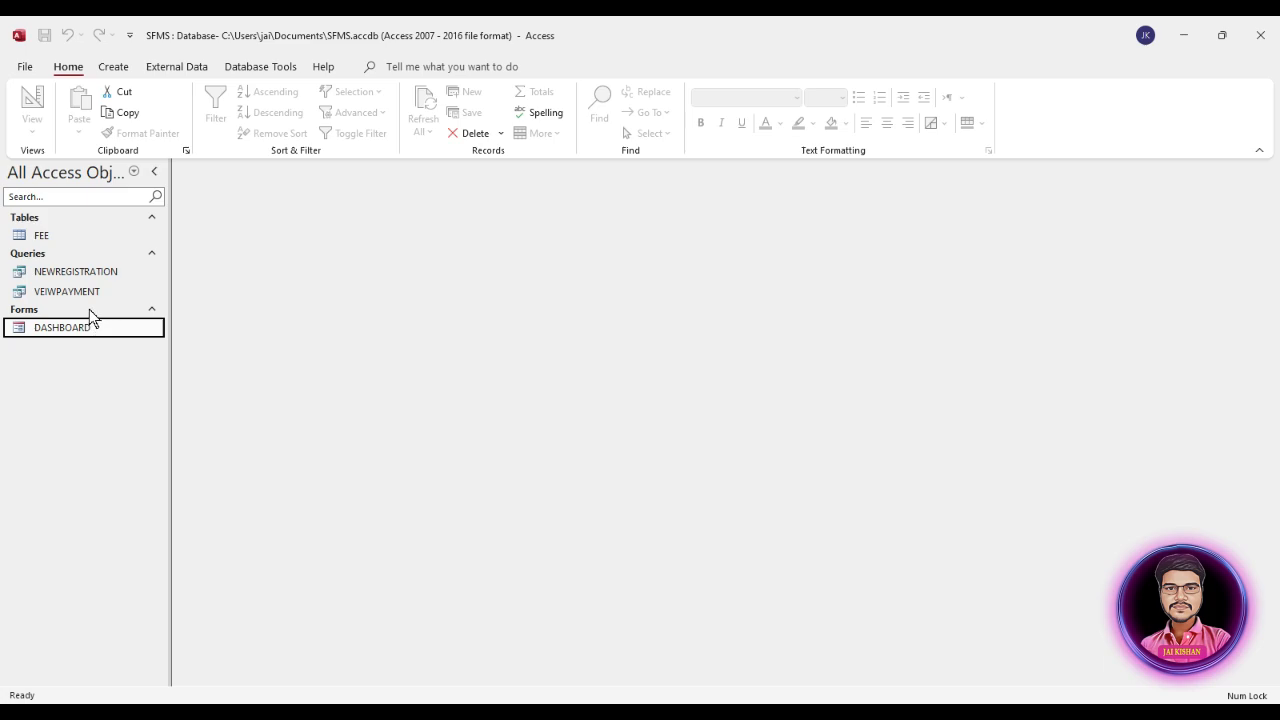
{"action": "key", "text": "ctrl+c"}
{"action": "key", "text": "ctrl+v"}
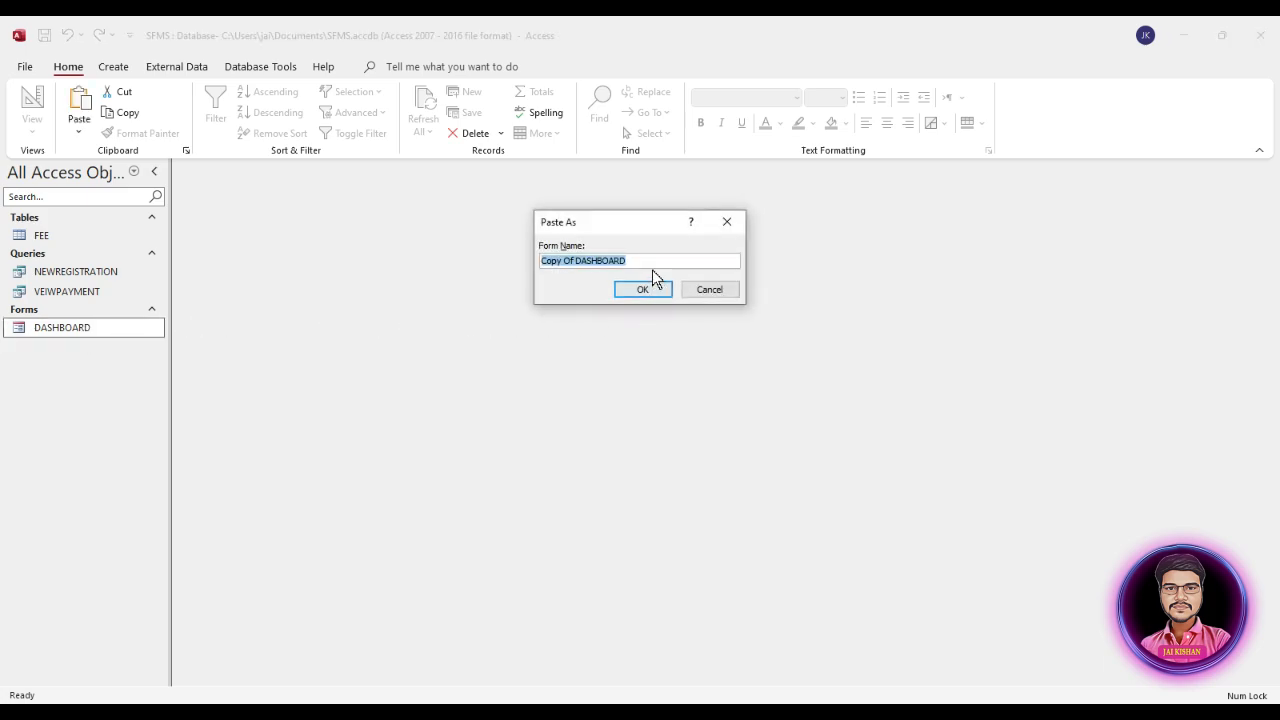
{"action": "left_click", "coordinate": [654, 260]}
{"action": "left_click_drag", "start_coordinate": [654, 260], "coordinate": [527, 256]}
{"action": "type", "text": "rece"}
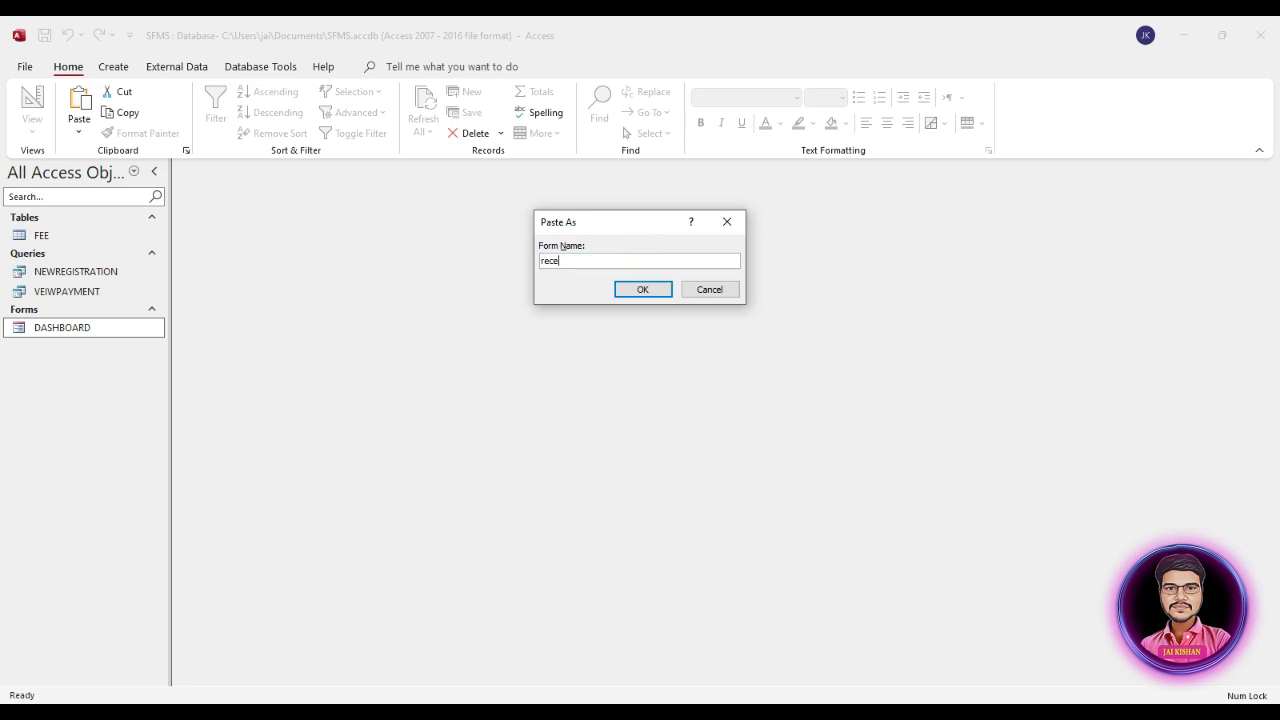
{"action": "type", "text": "ipt"}
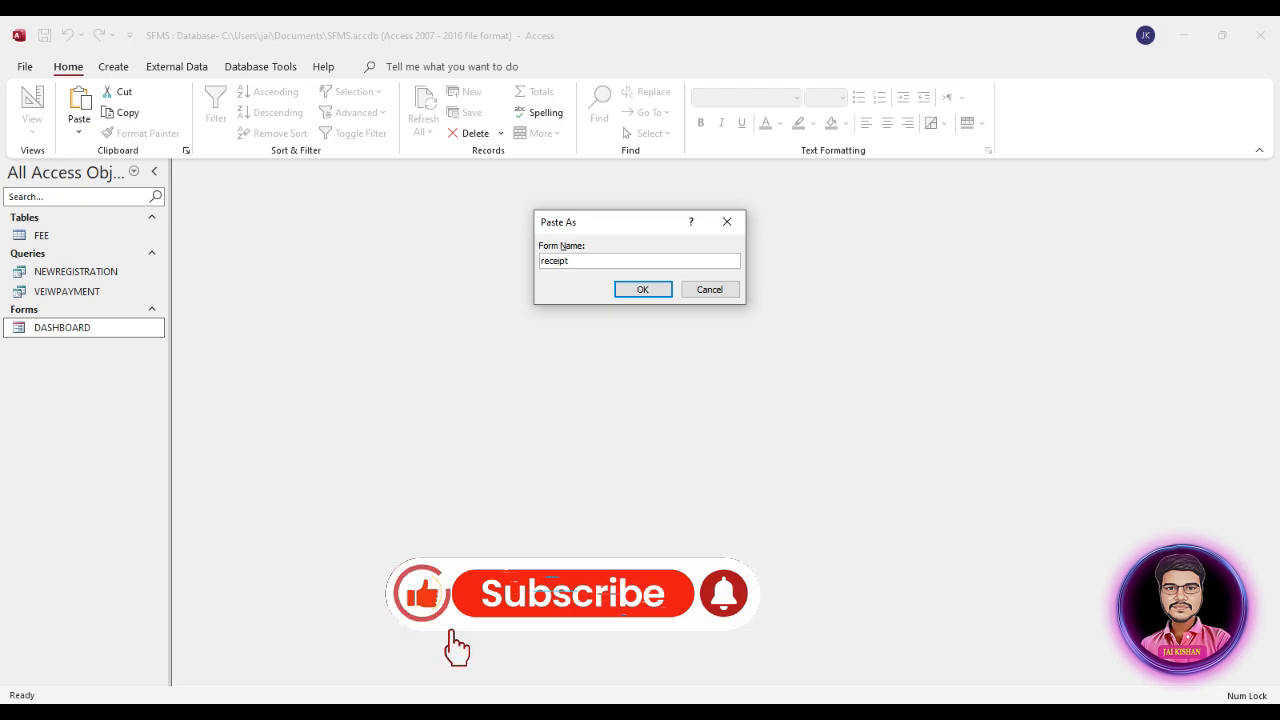
{"action": "type", "text": "form"}
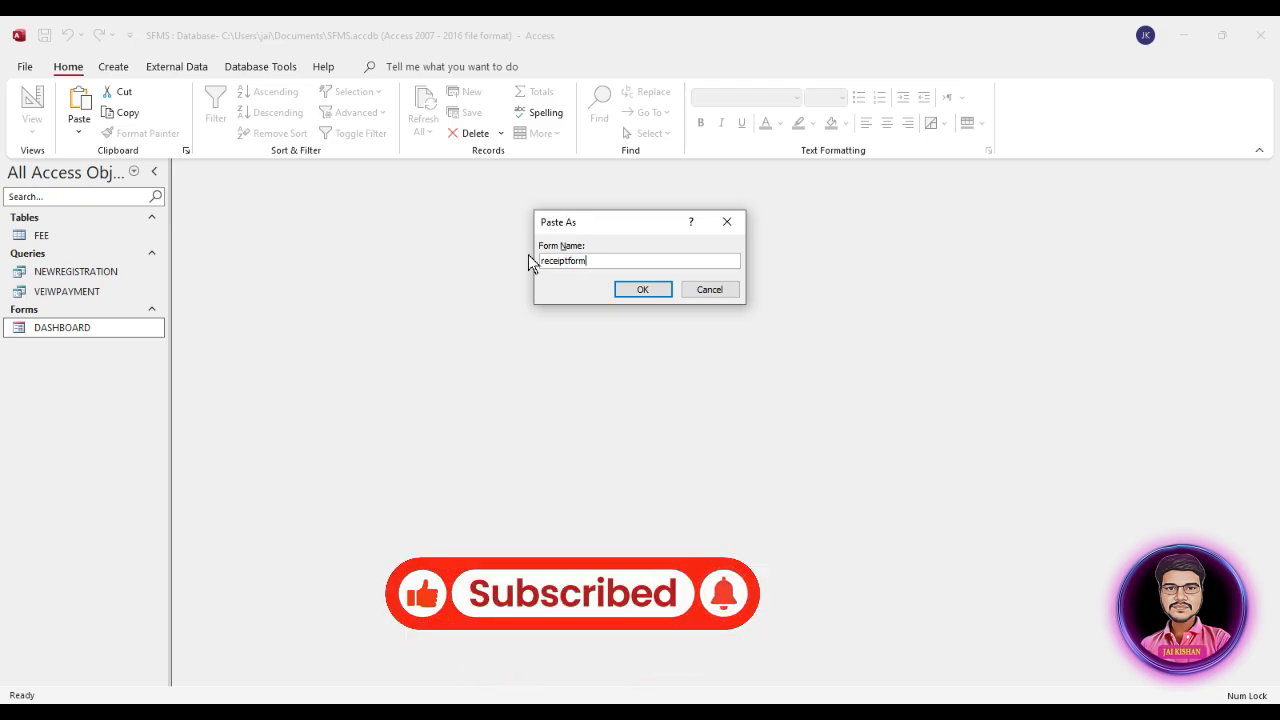
{"action": "left_click", "coordinate": [638, 290]}
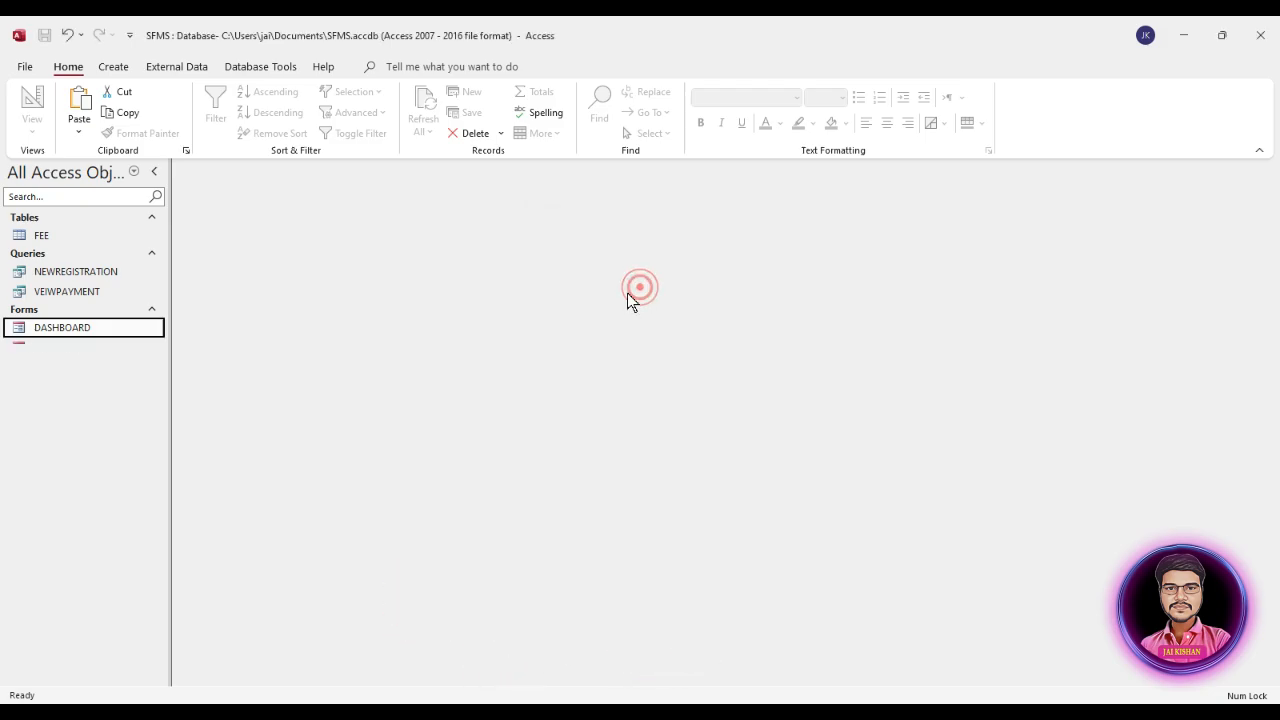
Step: Open receiptform in Design View and delete its EXIT button, TIMELABEL label and "Smart Fee Tracker" tagline
{"action": "right_click", "coordinate": [57, 350]}
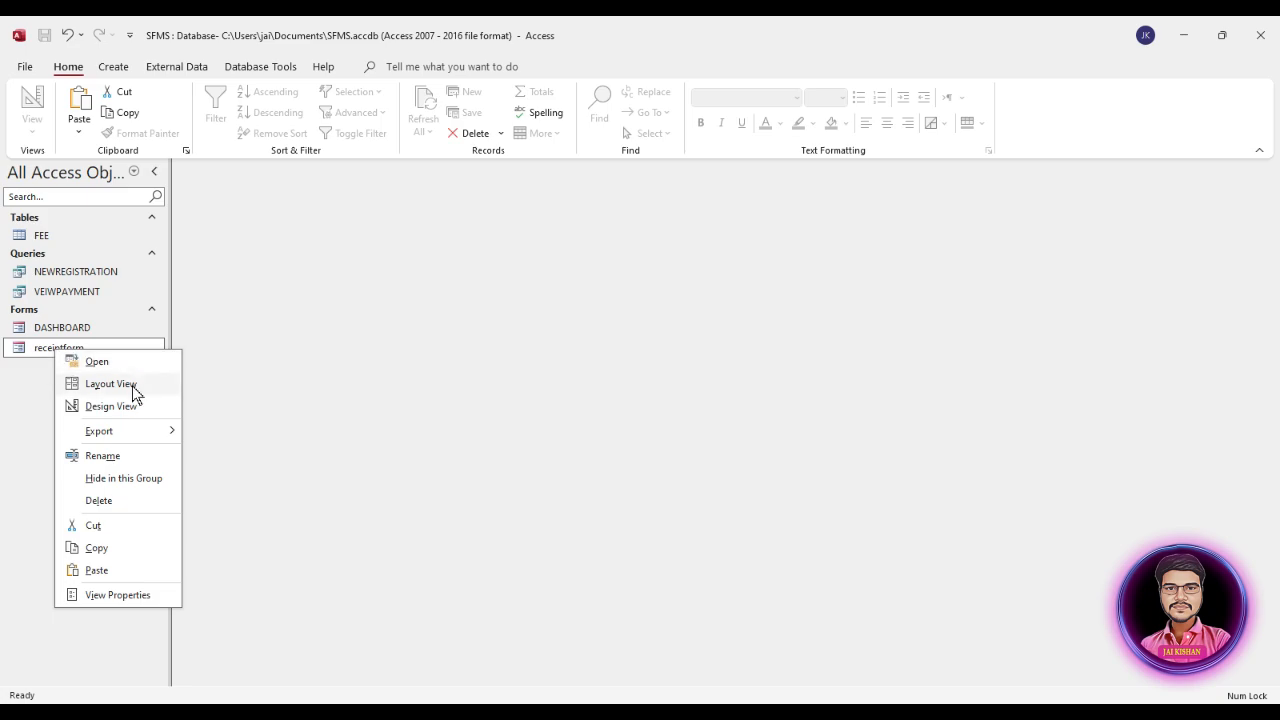
{"action": "left_click", "coordinate": [108, 405]}
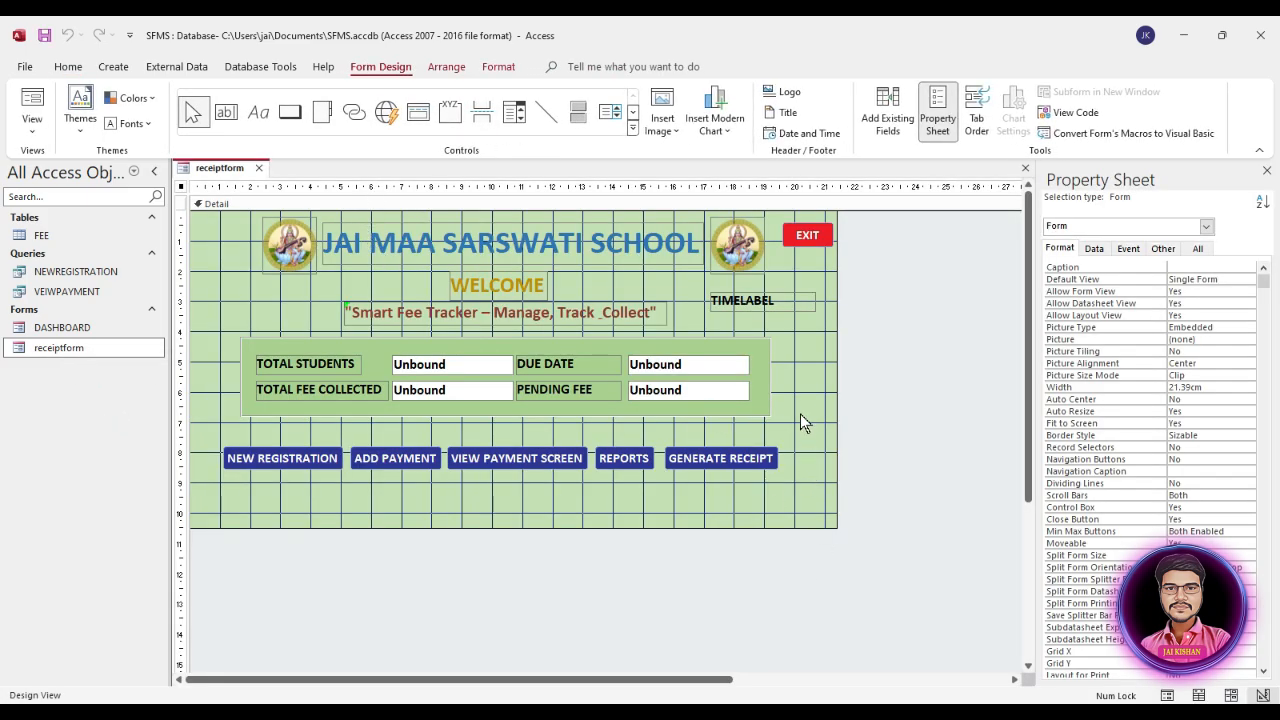
{"action": "left_click", "coordinate": [822, 244]}
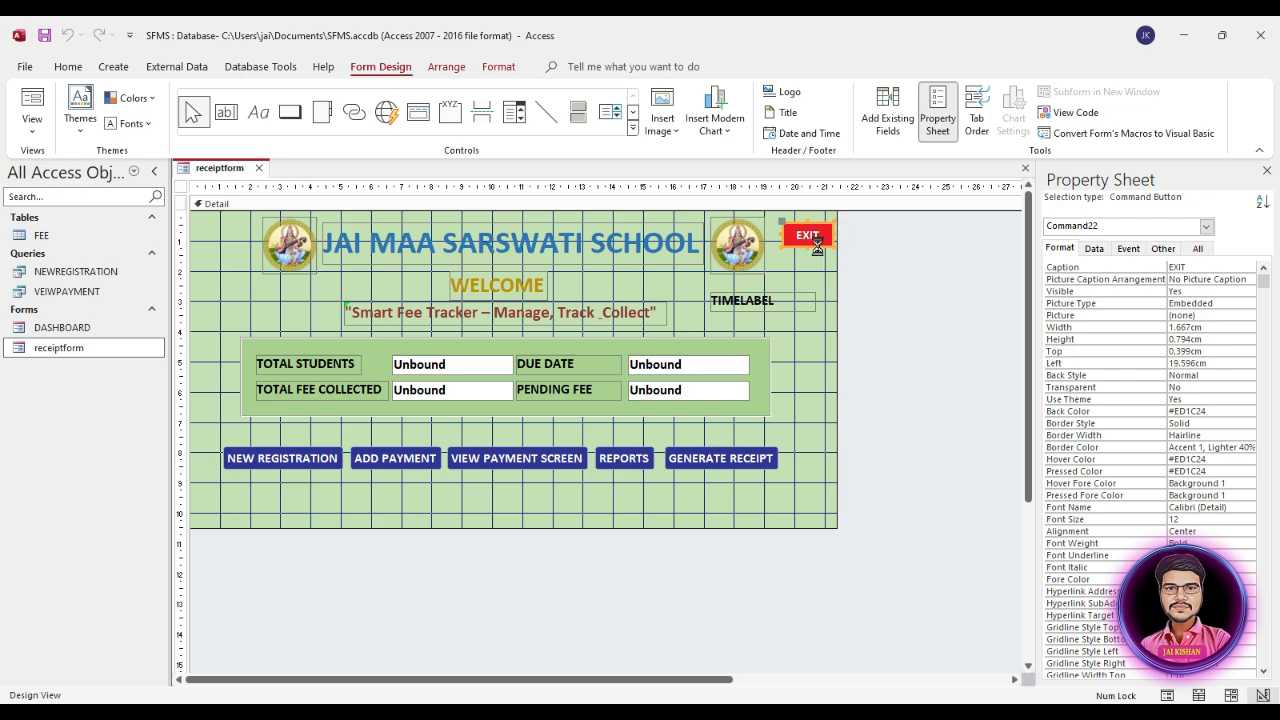
{"action": "key", "text": "Delete"}
{"action": "left_click", "coordinate": [760, 302]}
{"action": "key", "text": "Delete"}
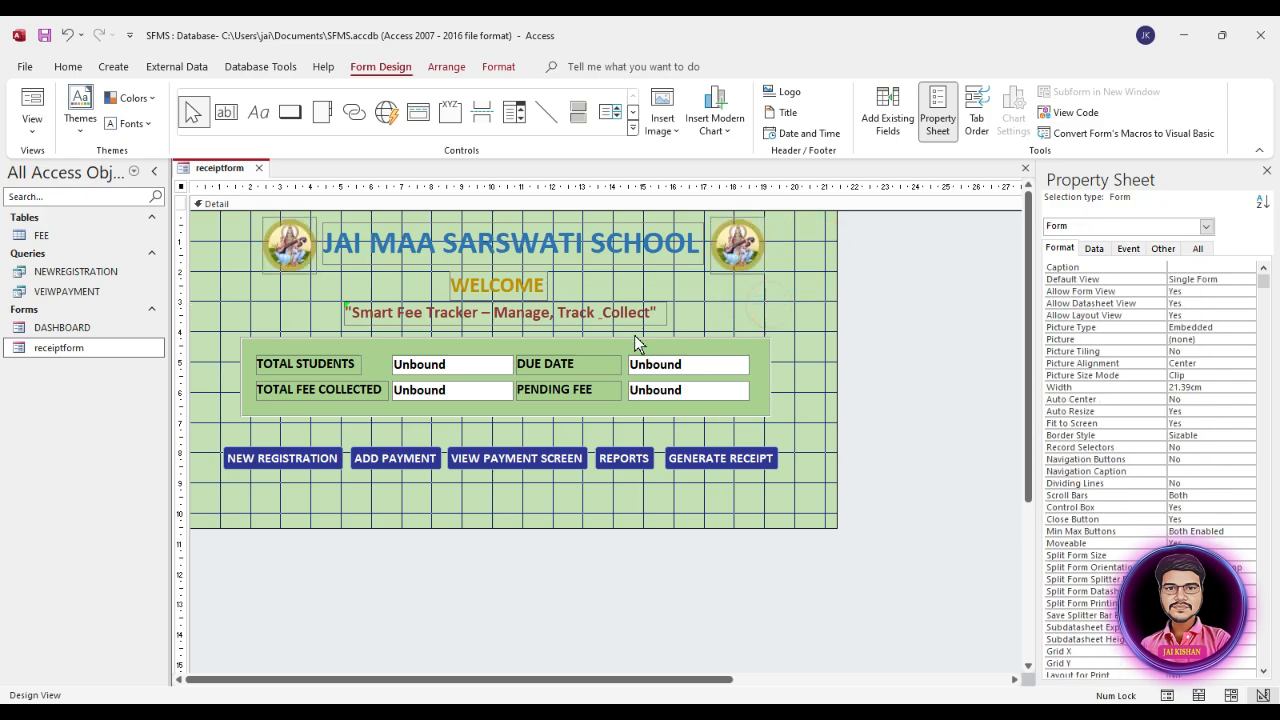
{"action": "left_click", "coordinate": [501, 316]}
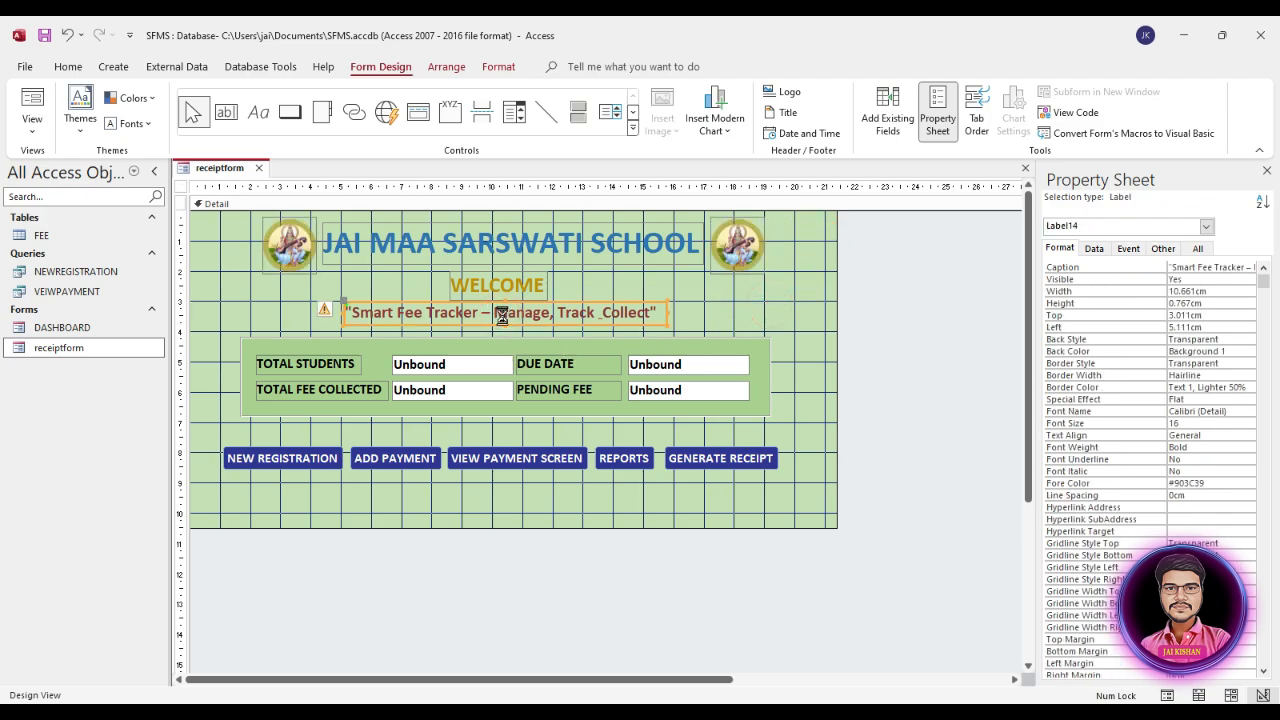
{"action": "key", "text": "Delete"}
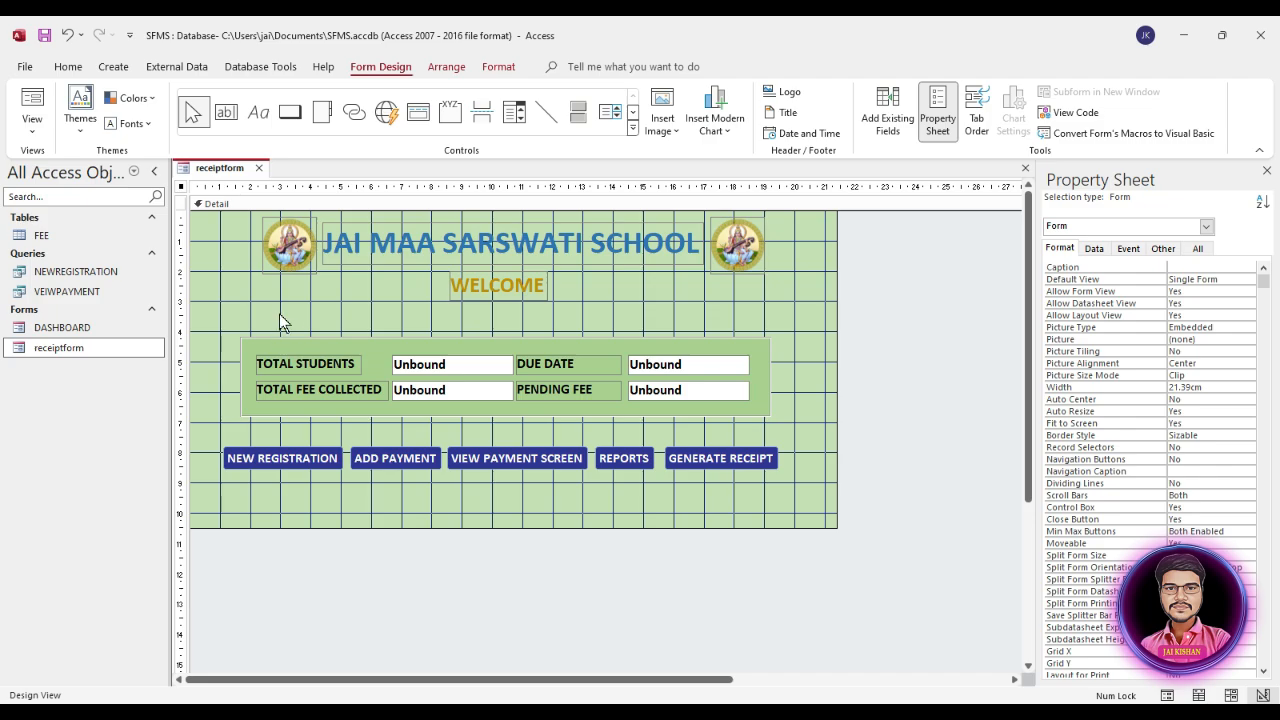
Step: Delete the summary box with its labels and text boxes, and every navigation button except GENERATE RECEIPT
{"action": "left_click_drag", "start_coordinate": [279, 313], "coordinate": [624, 496]}
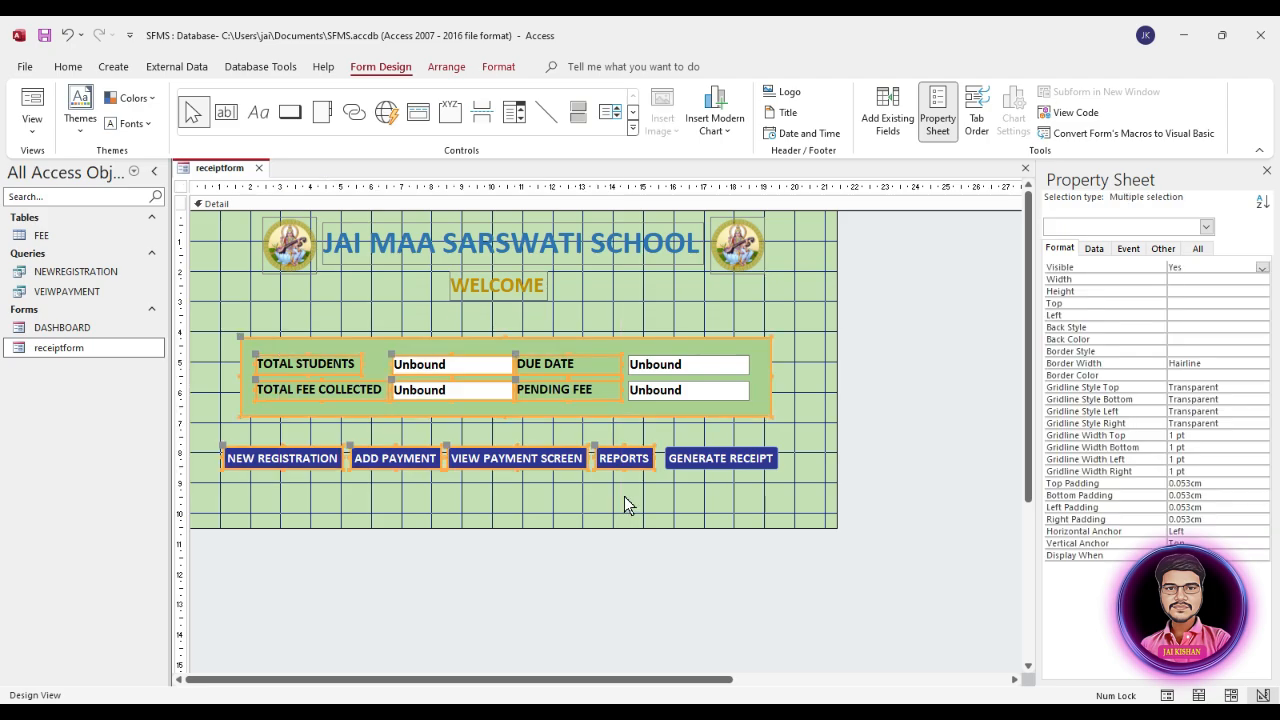
{"action": "key", "text": "Delete"}
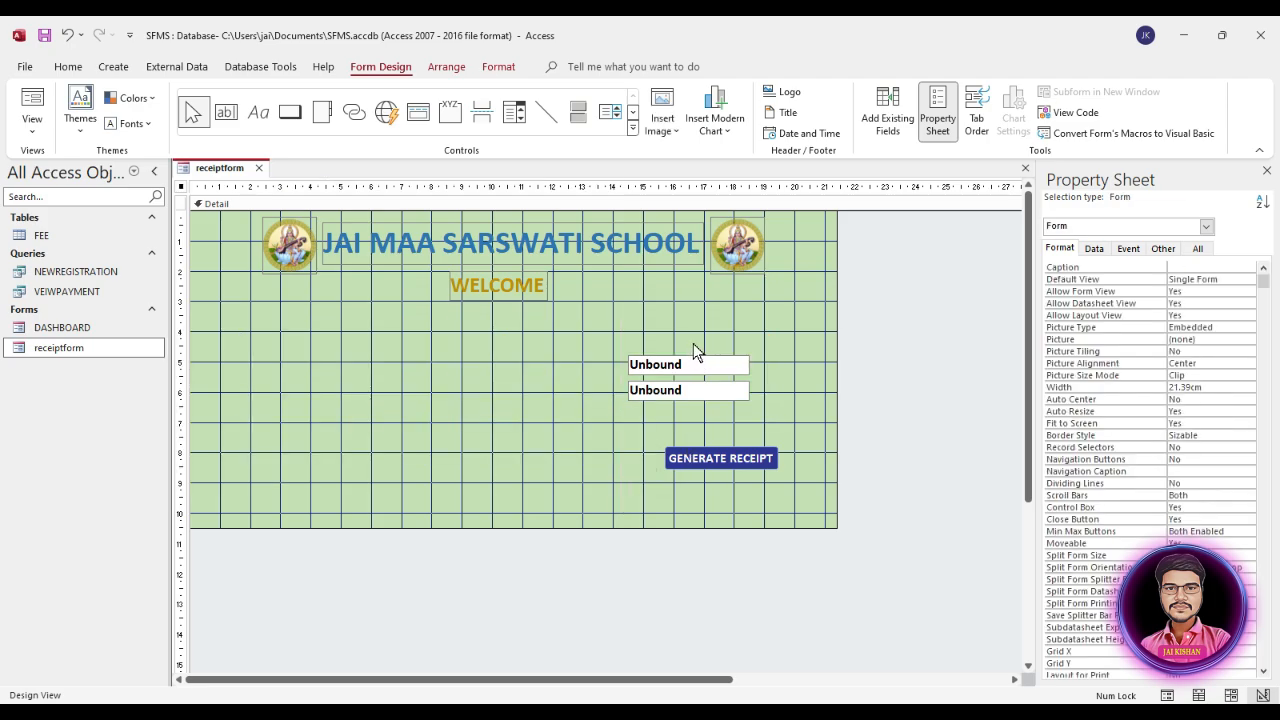
{"action": "left_click_drag", "start_coordinate": [640, 327], "coordinate": [678, 402]}
{"action": "key", "text": "Delete"}
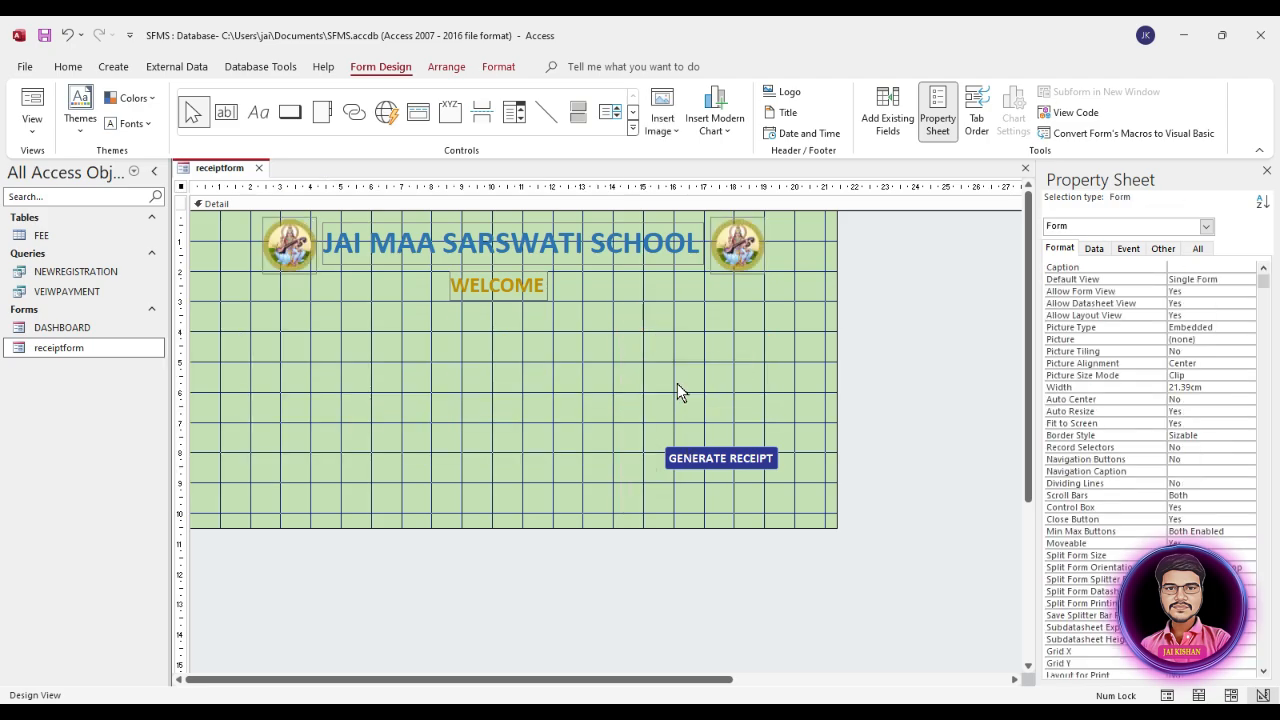
Step: Set the record source of receiptform to the FEE table
{"action": "left_click", "coordinate": [835, 527]}
{"action": "left_click", "coordinate": [308, 330]}
{"action": "left_click", "coordinate": [181, 187]}
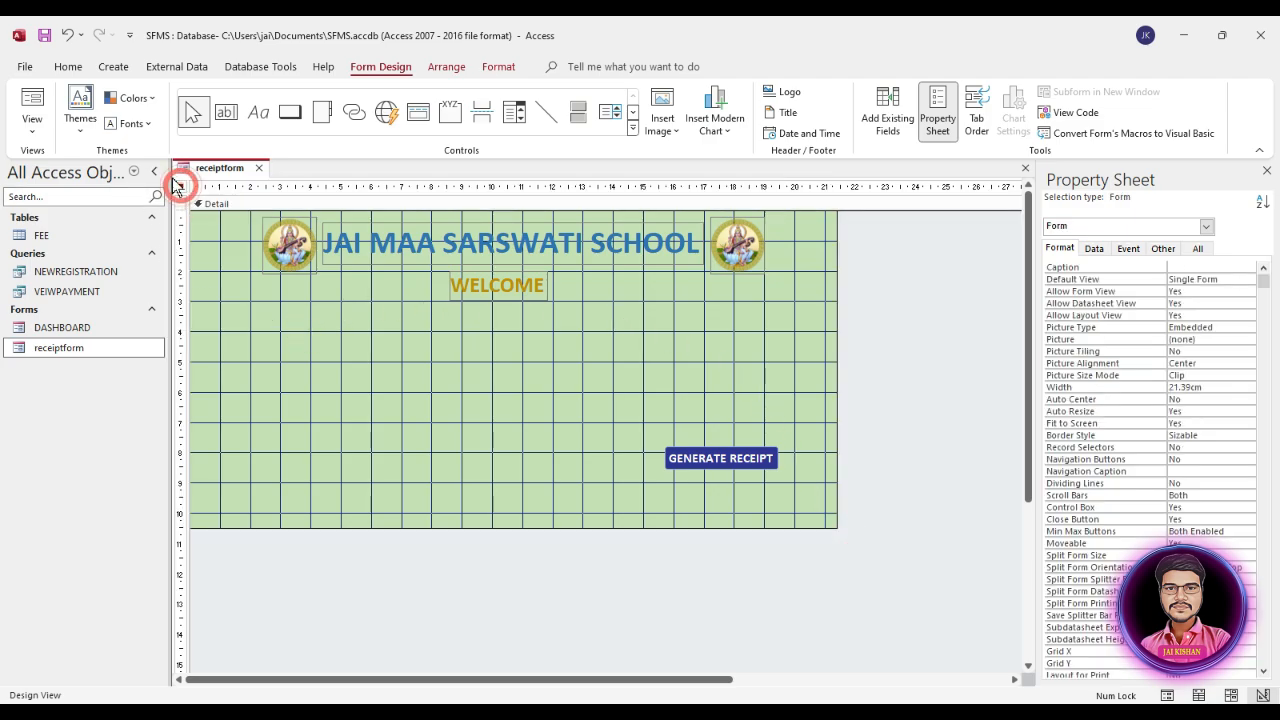
{"action": "left_click", "coordinate": [1094, 250]}
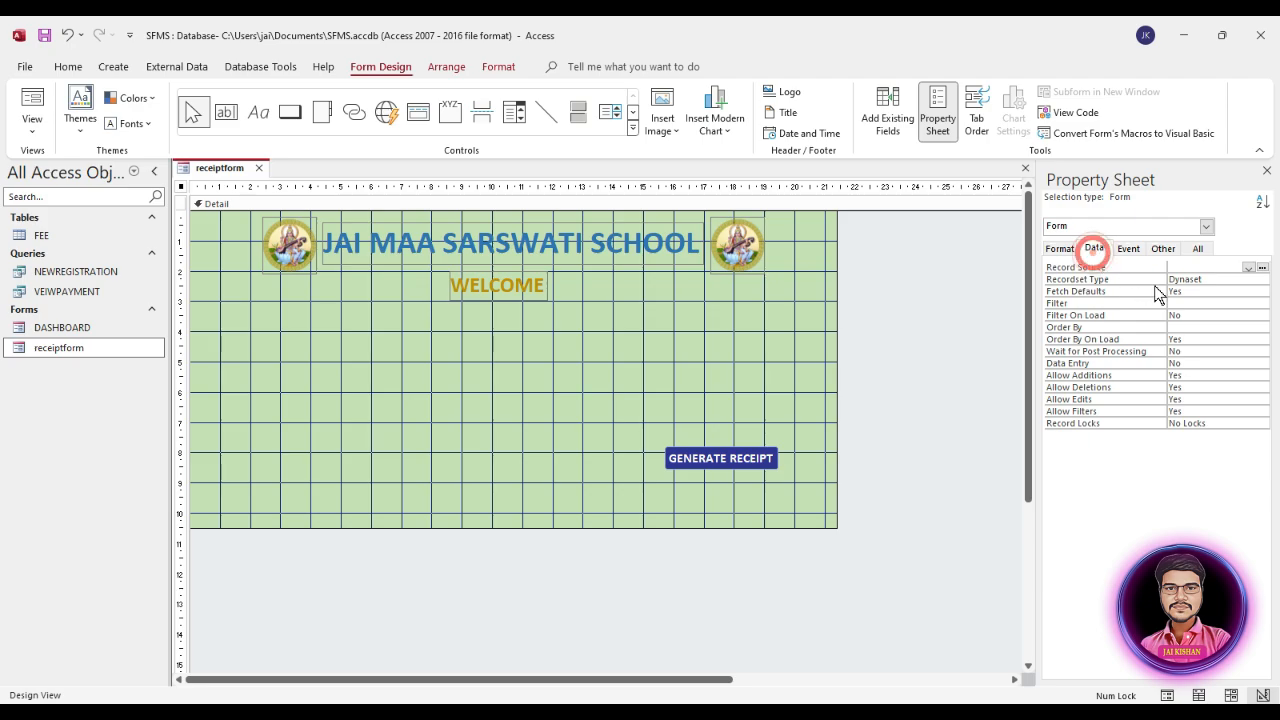
{"action": "left_click", "coordinate": [1248, 267]}
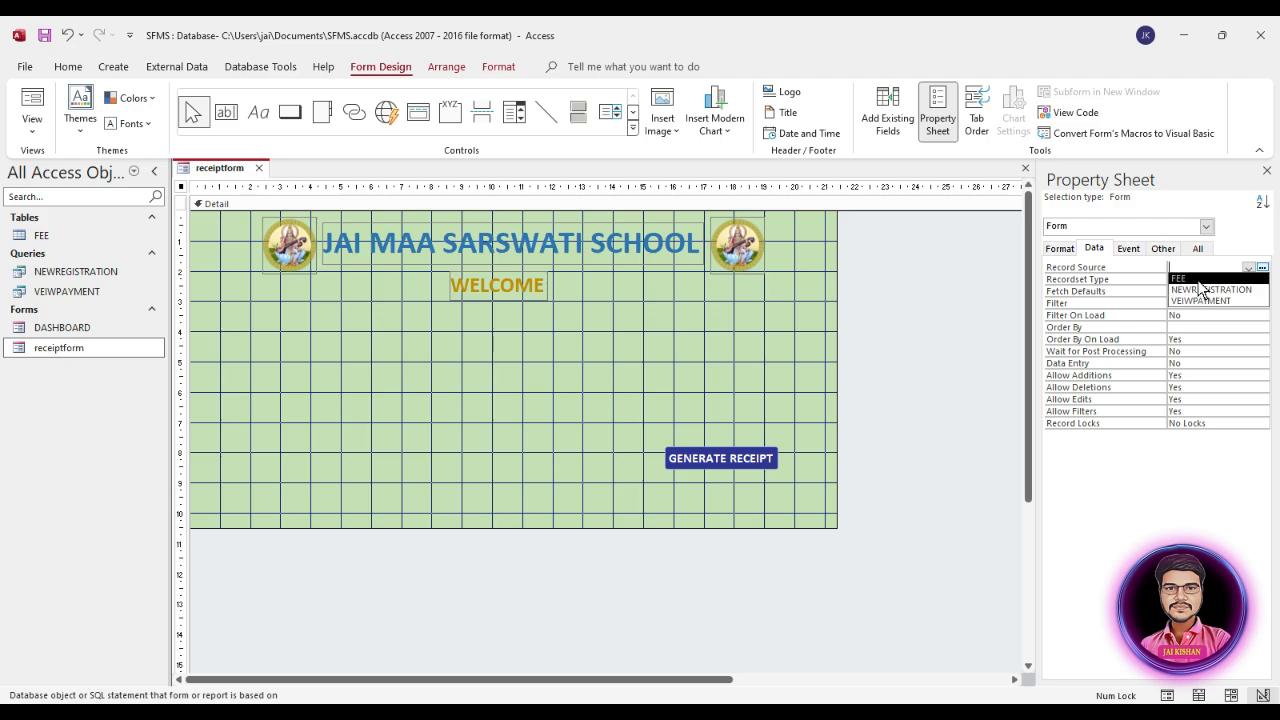
{"action": "left_click", "coordinate": [1196, 279]}
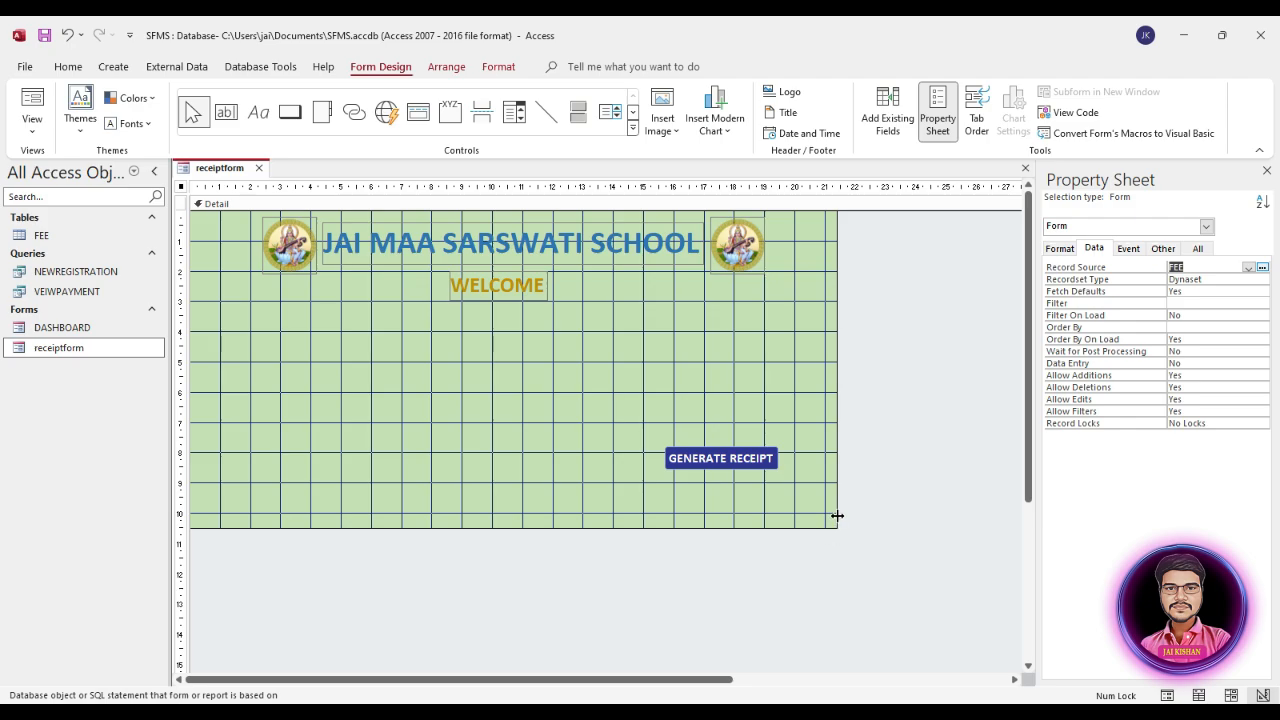
Step: Enlarge the form to about 27 cm wide and 14 cm high, with the GENERATE RECEIPT button near its lower-right corner
{"action": "left_click_drag", "start_coordinate": [835, 517], "coordinate": [965, 573]}
{"action": "left_click", "coordinate": [789, 501]}
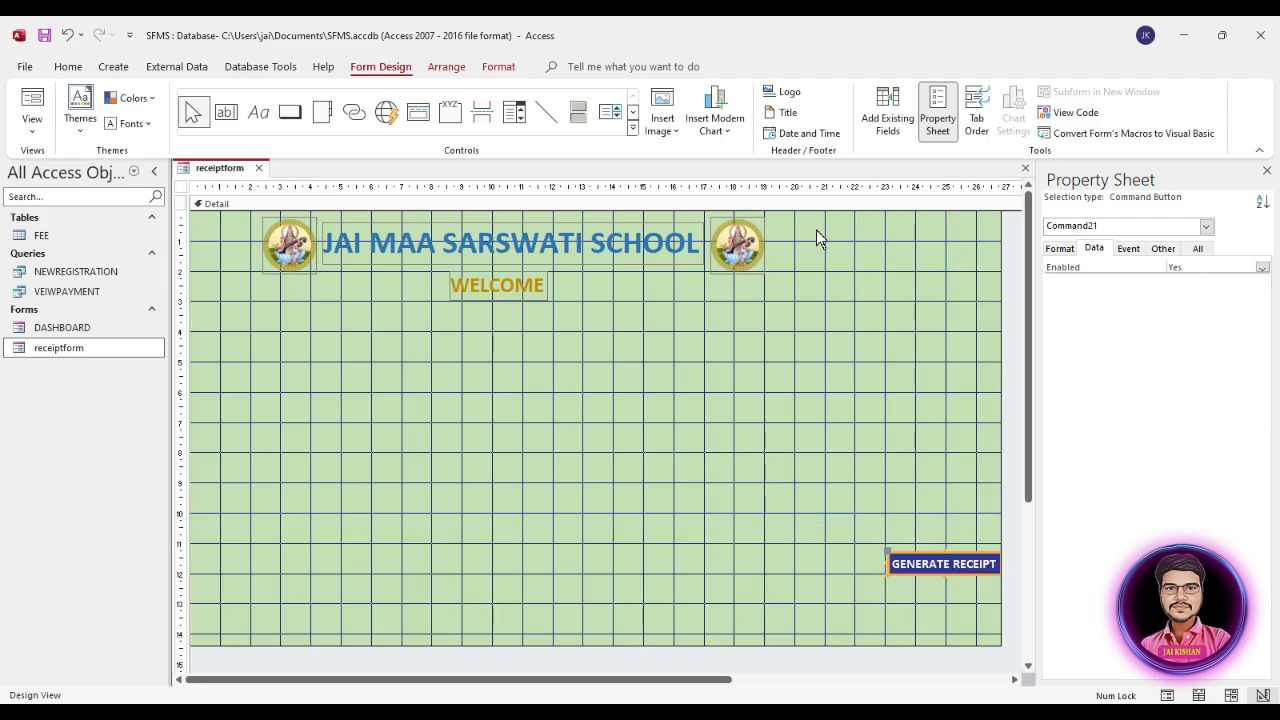
Step: Change the WELCOME label's text to "Generate Receipt"
{"action": "left_click", "coordinate": [509, 292]}
{"action": "left_click", "coordinate": [496, 287]}
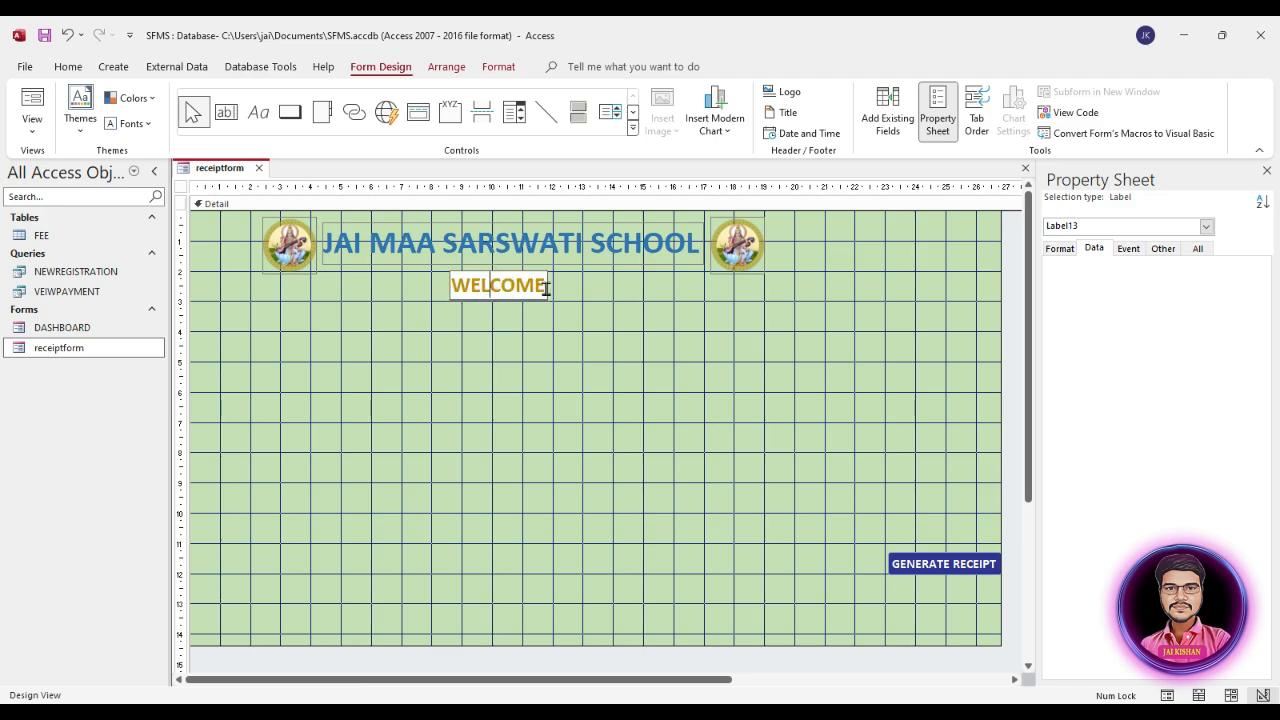
{"action": "key", "text": "ctrl+a"}
{"action": "type", "text": "Gene"}
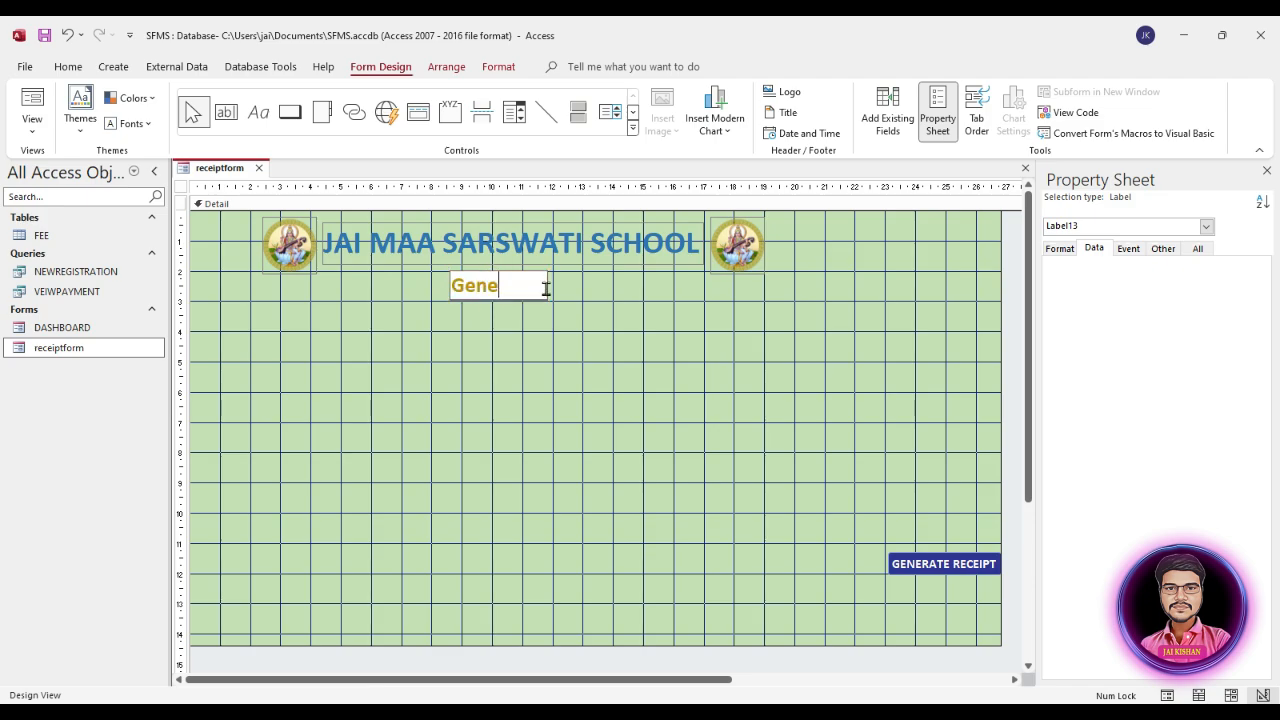
{"action": "type", "text": "rate Re"}
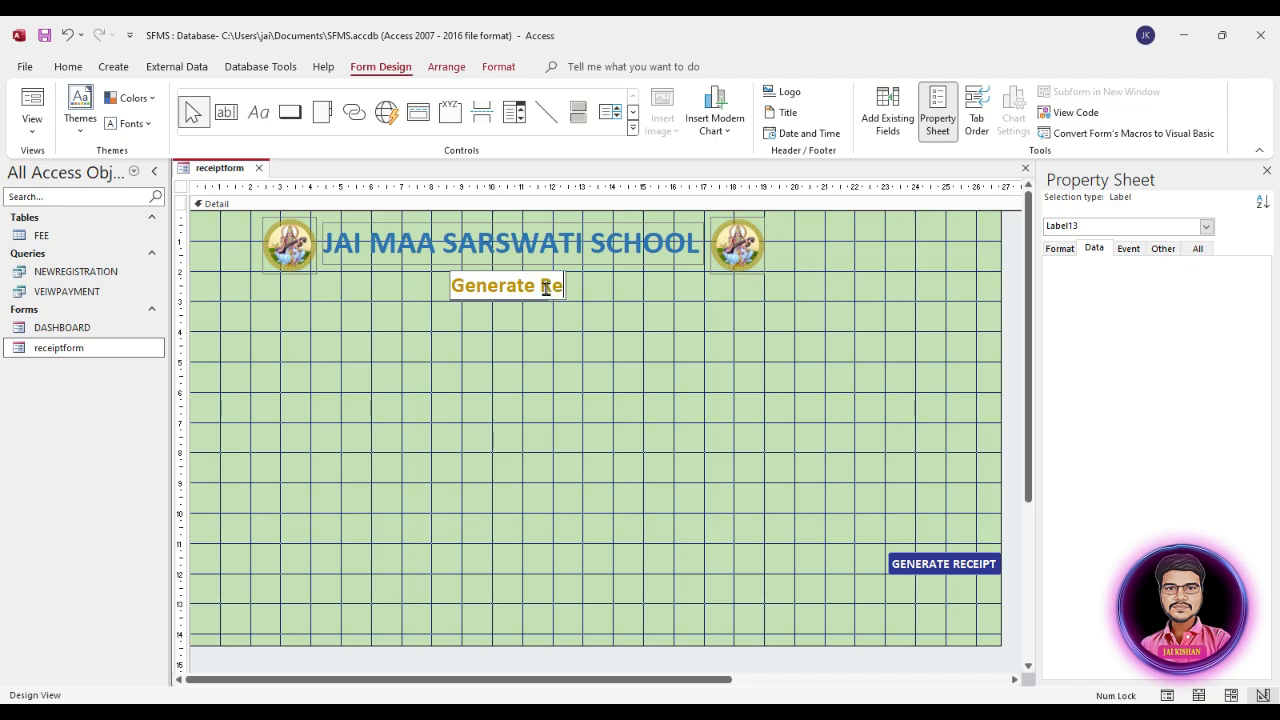
{"action": "type", "text": "ceipt"}
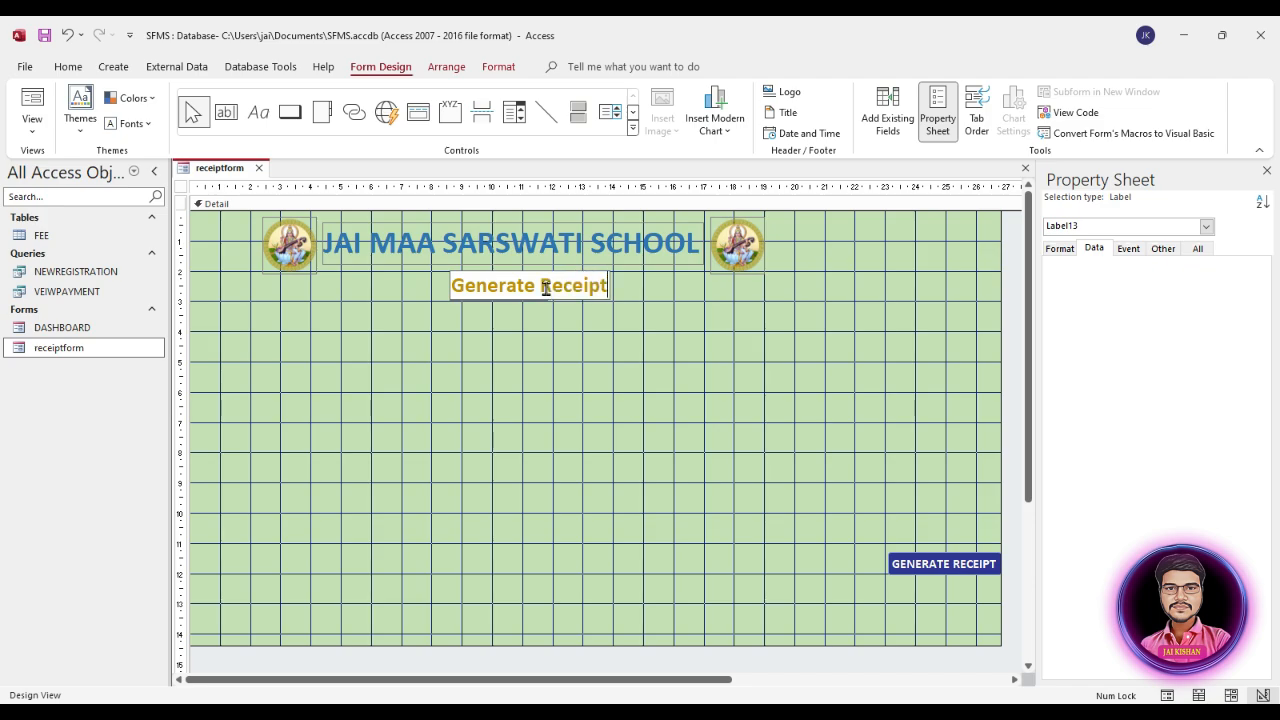
{"action": "left_click", "coordinate": [519, 366]}
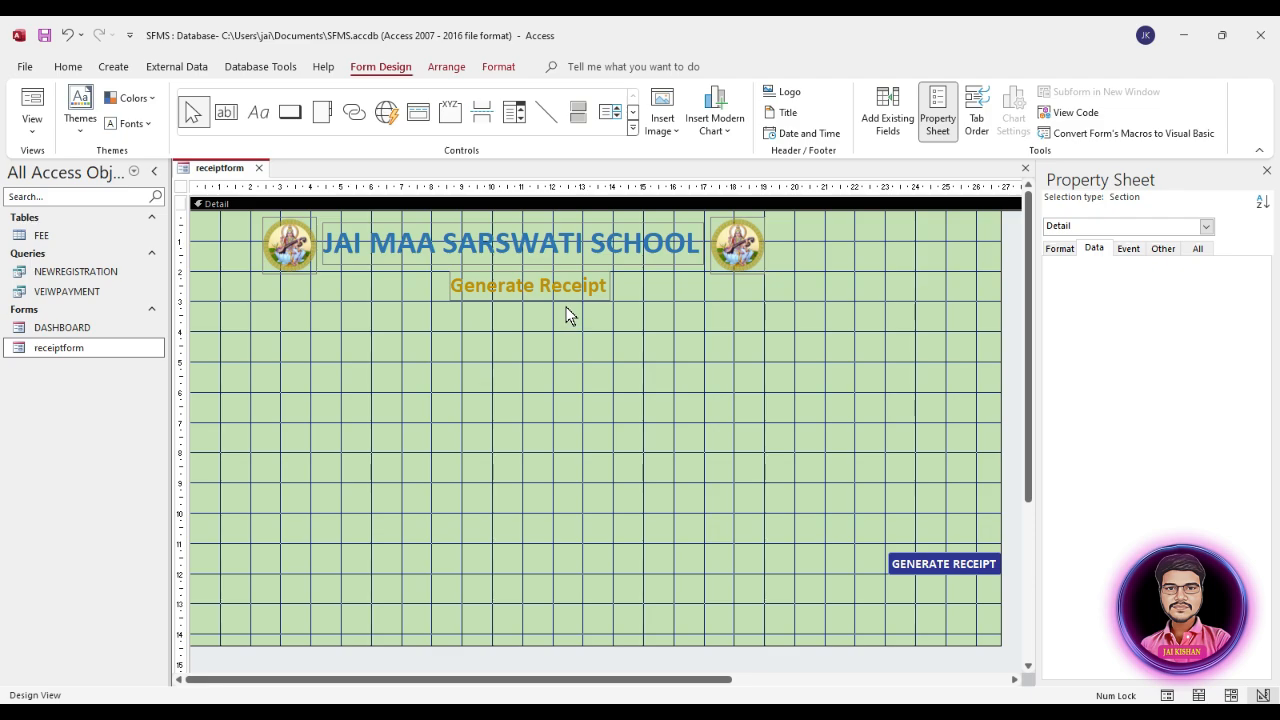
Step: Add all available FEE fields, from STUDENTID through PHOTO, to the form below the Generate Receipt heading
{"action": "left_click", "coordinate": [876, 138]}
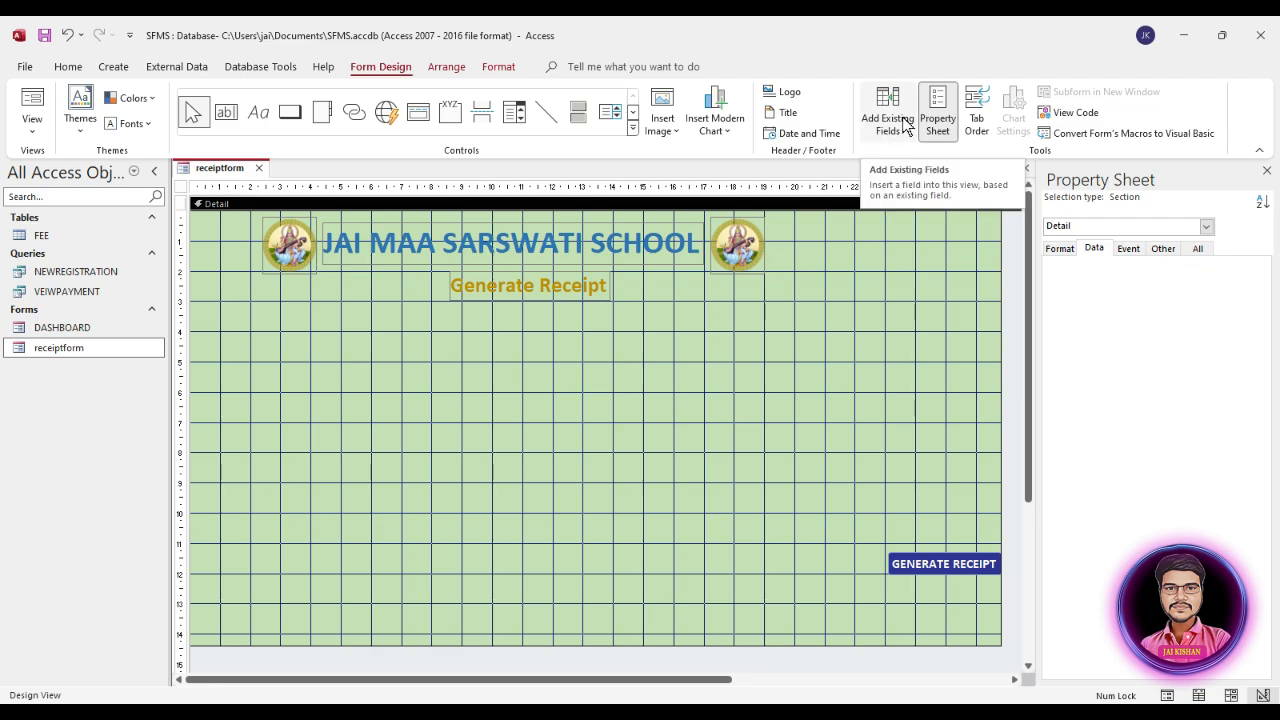
{"action": "left_click", "coordinate": [897, 117]}
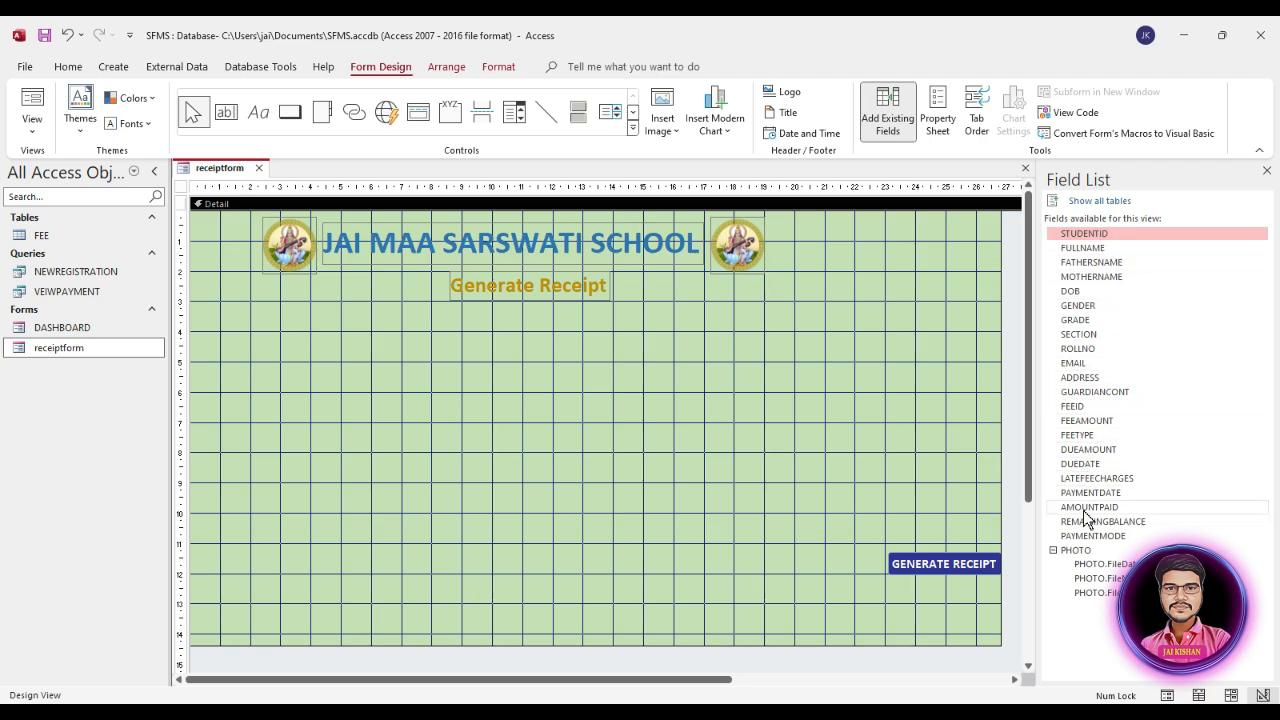
{"action": "left_click", "coordinate": [1090, 537], "text": "shift"}
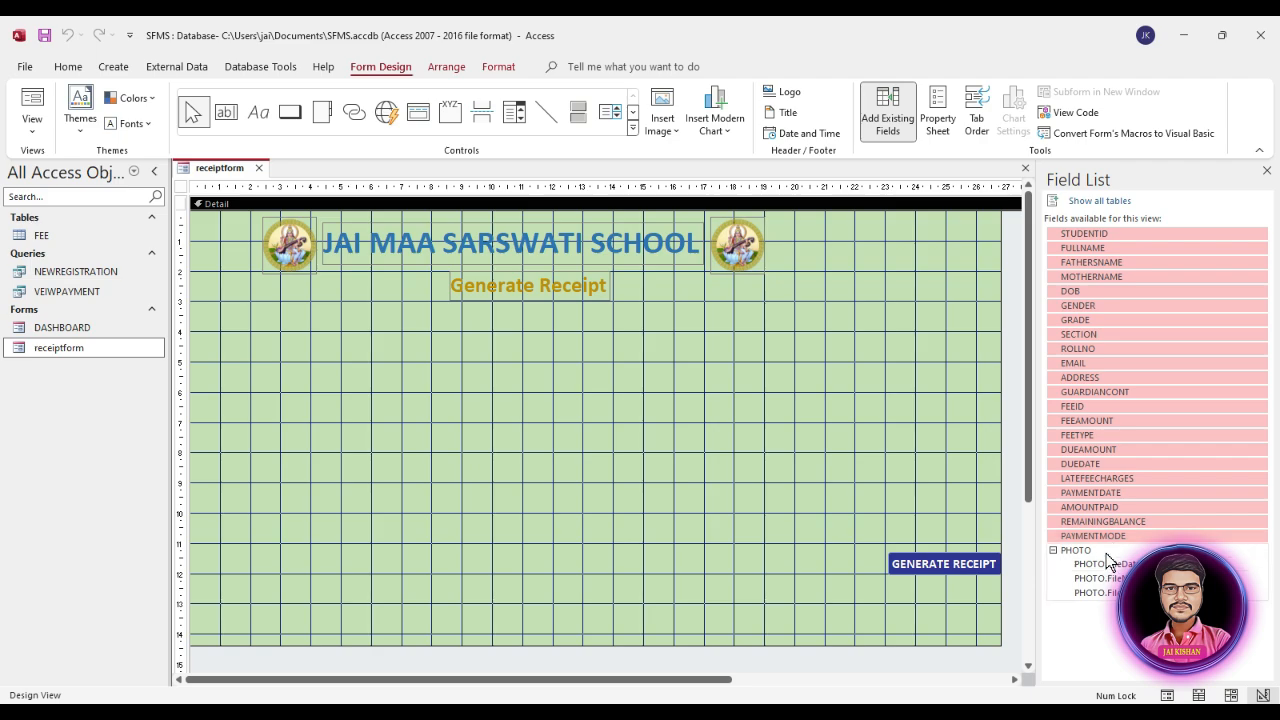
{"action": "left_click", "coordinate": [1088, 552], "text": "shift"}
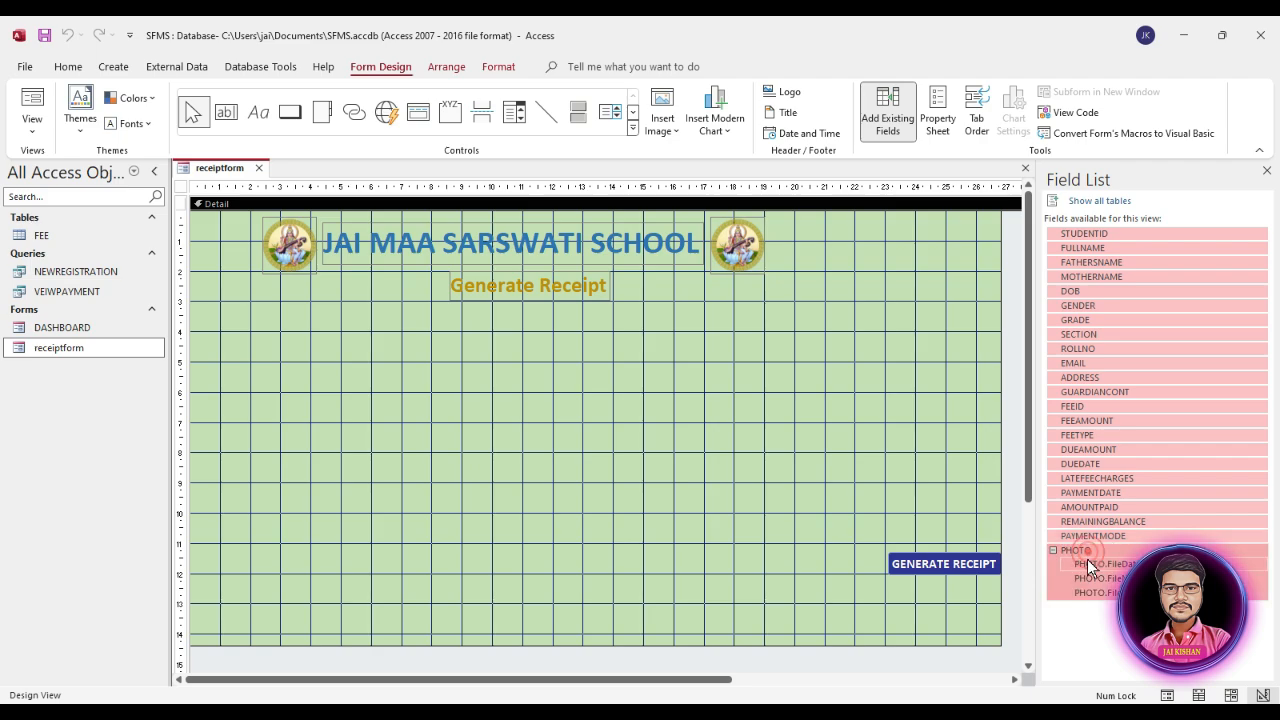
{"action": "left_click_drag", "start_coordinate": [1118, 272], "coordinate": [390, 380]}
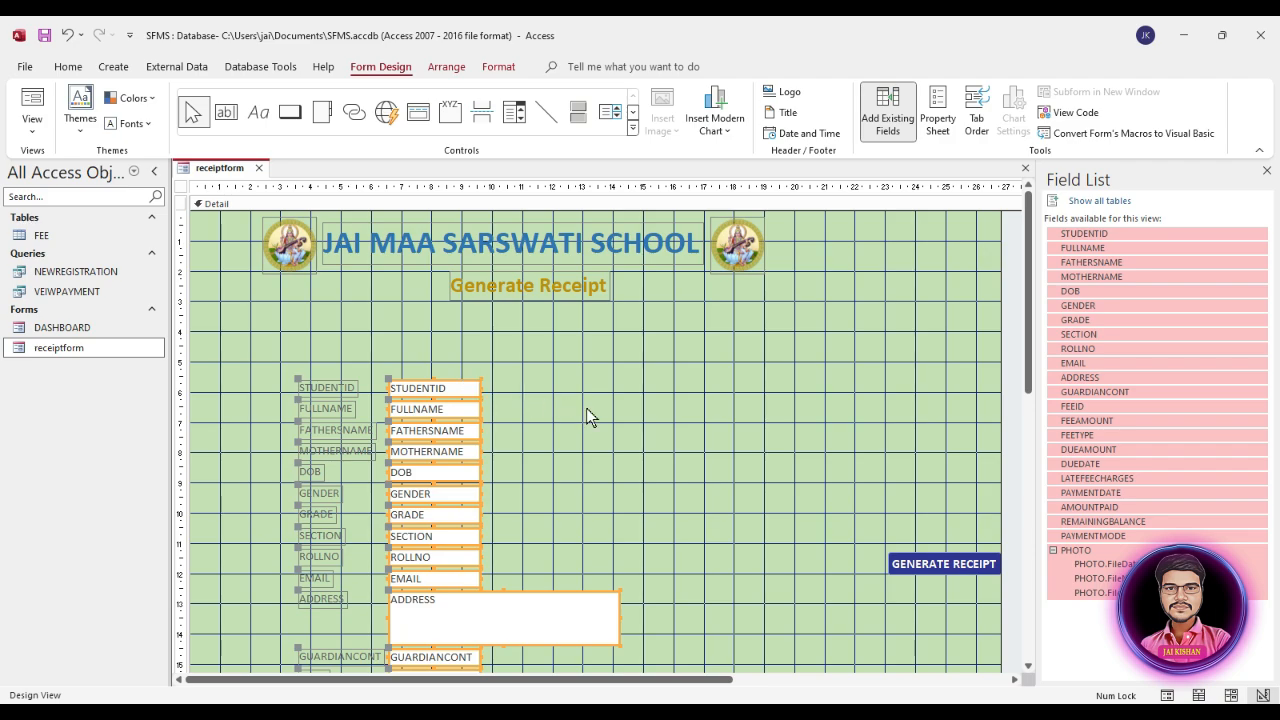
{"action": "scroll", "coordinate": [586, 408], "scroll_direction": "down", "scroll_amount": 1}
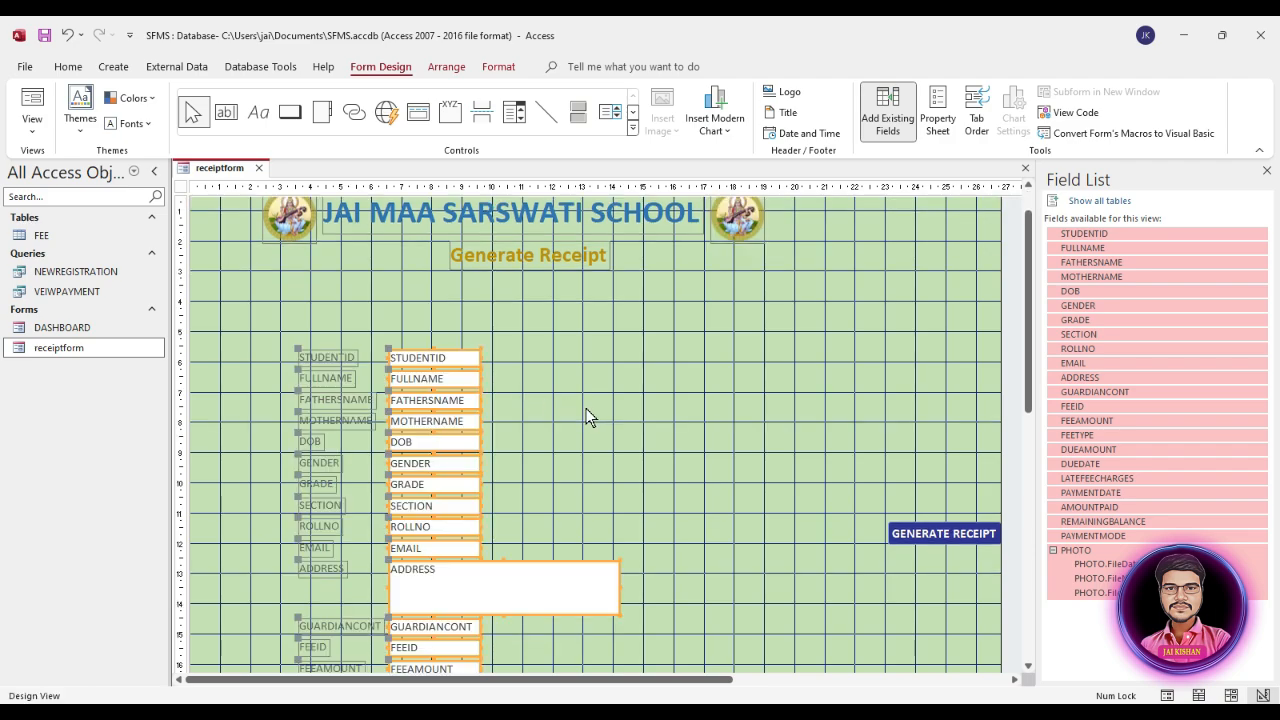
Step: Set the text of all the added field labels and boxes to black at font size 12
{"action": "left_click_drag", "start_coordinate": [325, 316], "coordinate": [474, 606]}
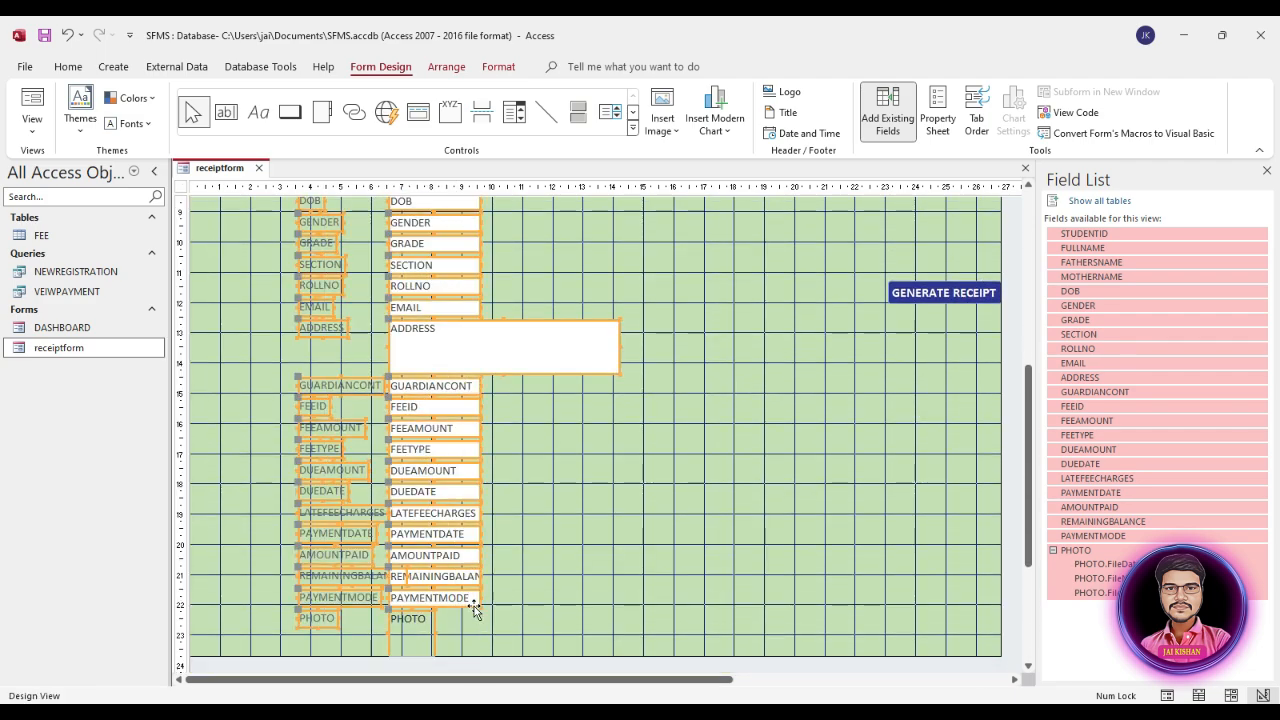
{"action": "scroll", "coordinate": [548, 593], "scroll_direction": "up", "scroll_amount": 4}
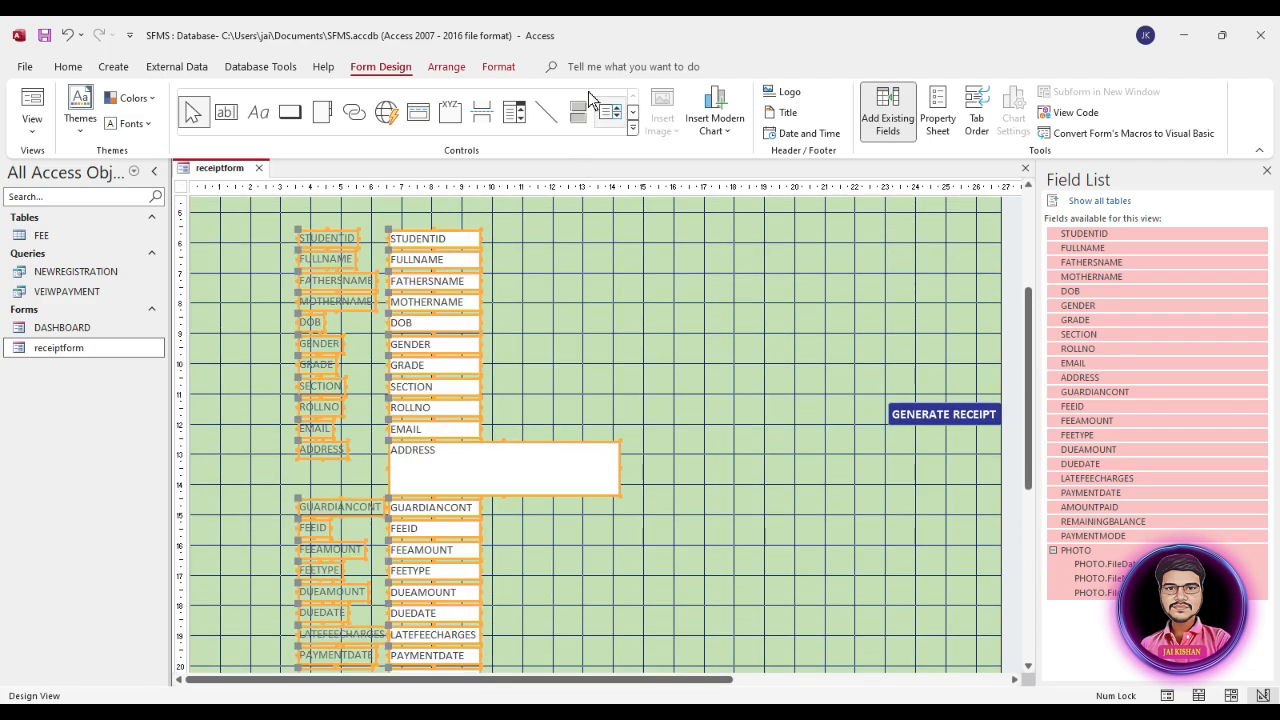
{"action": "left_click", "coordinate": [498, 66]}
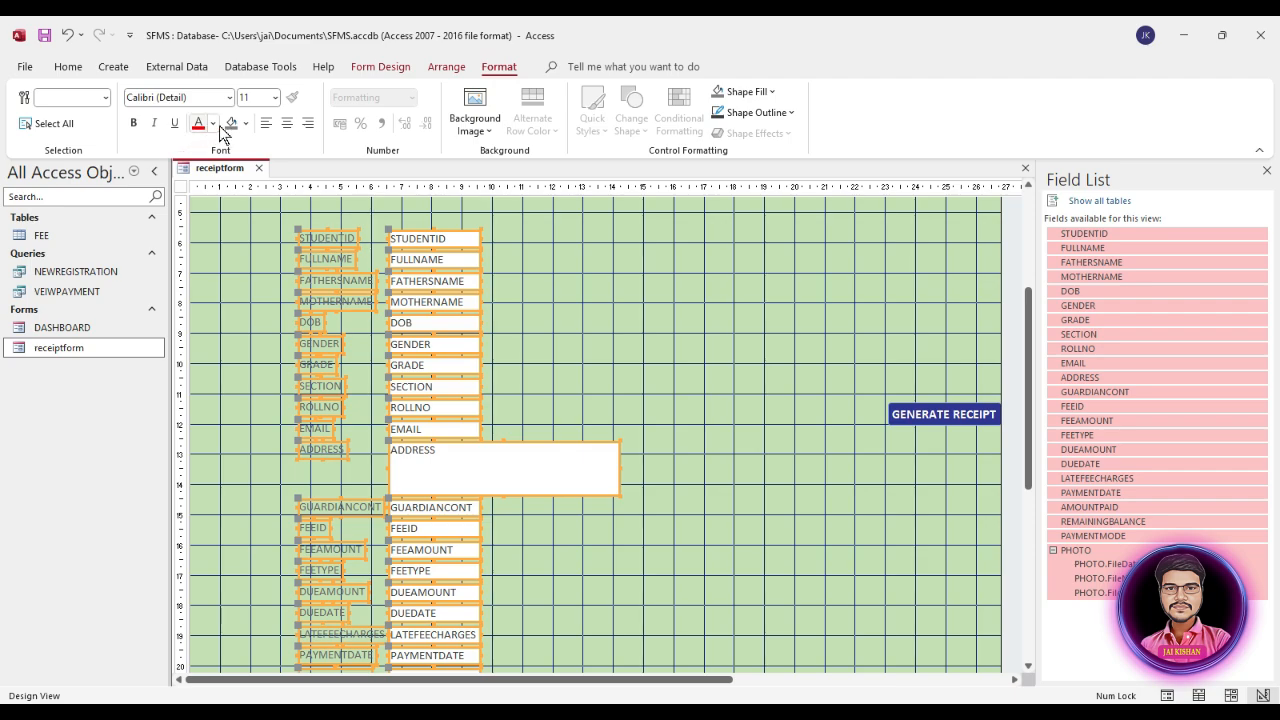
{"action": "left_click", "coordinate": [213, 125]}
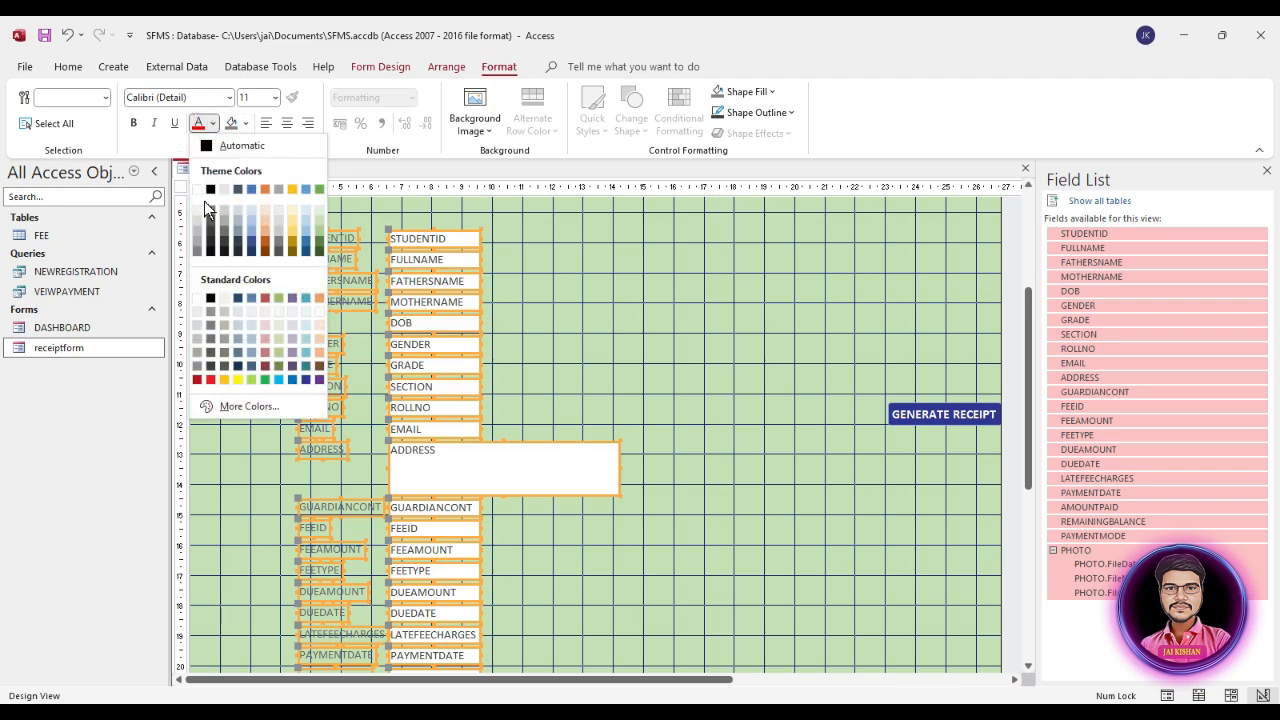
{"action": "left_click", "coordinate": [214, 191]}
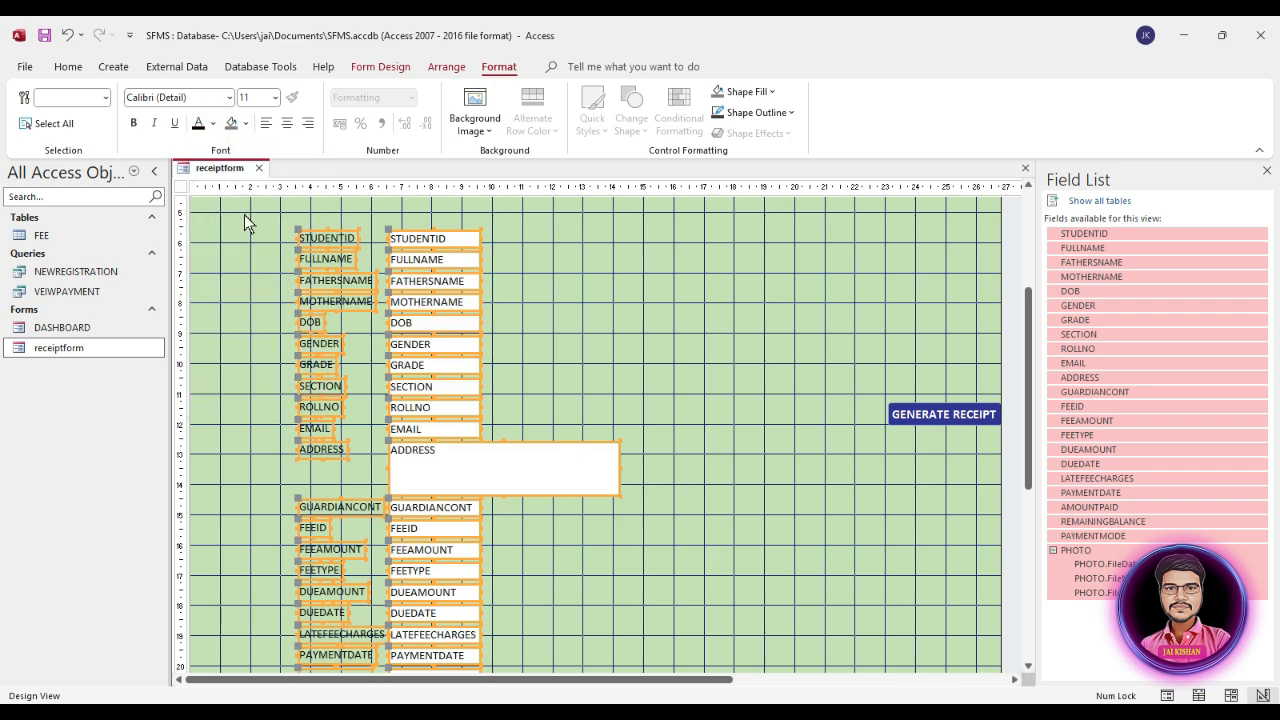
{"action": "left_click", "coordinate": [274, 97]}
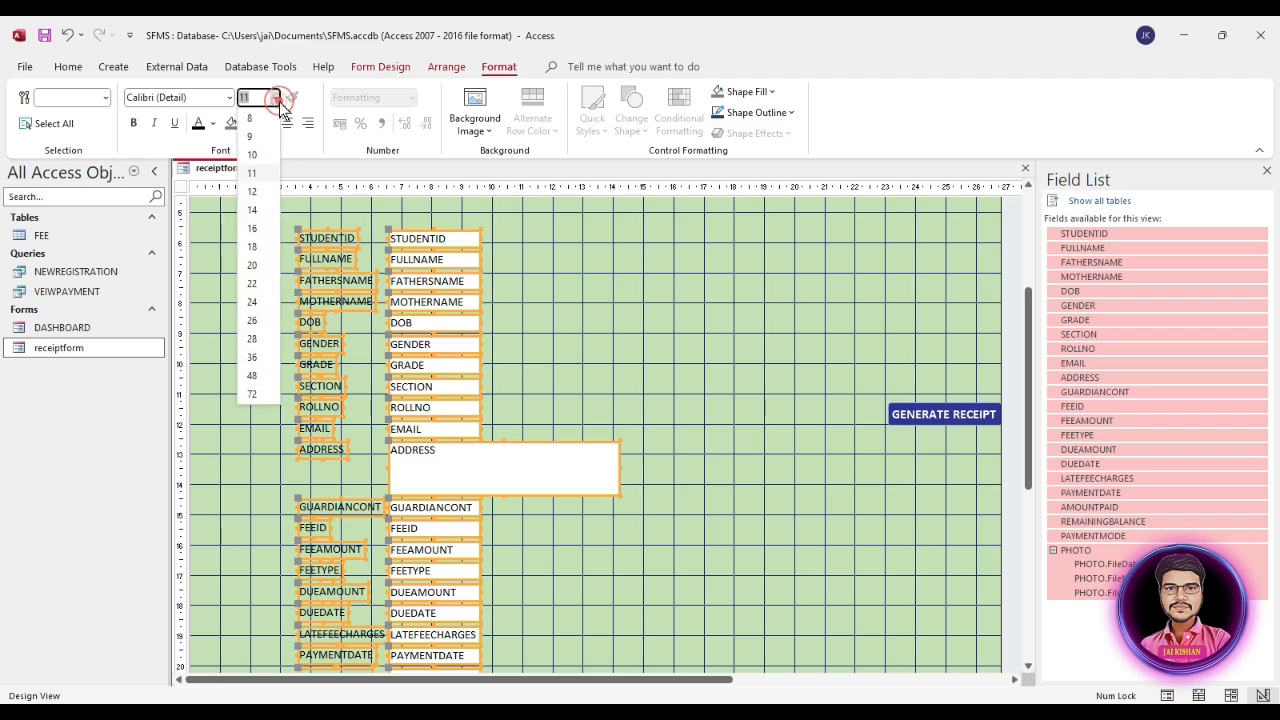
{"action": "left_click", "coordinate": [257, 191]}
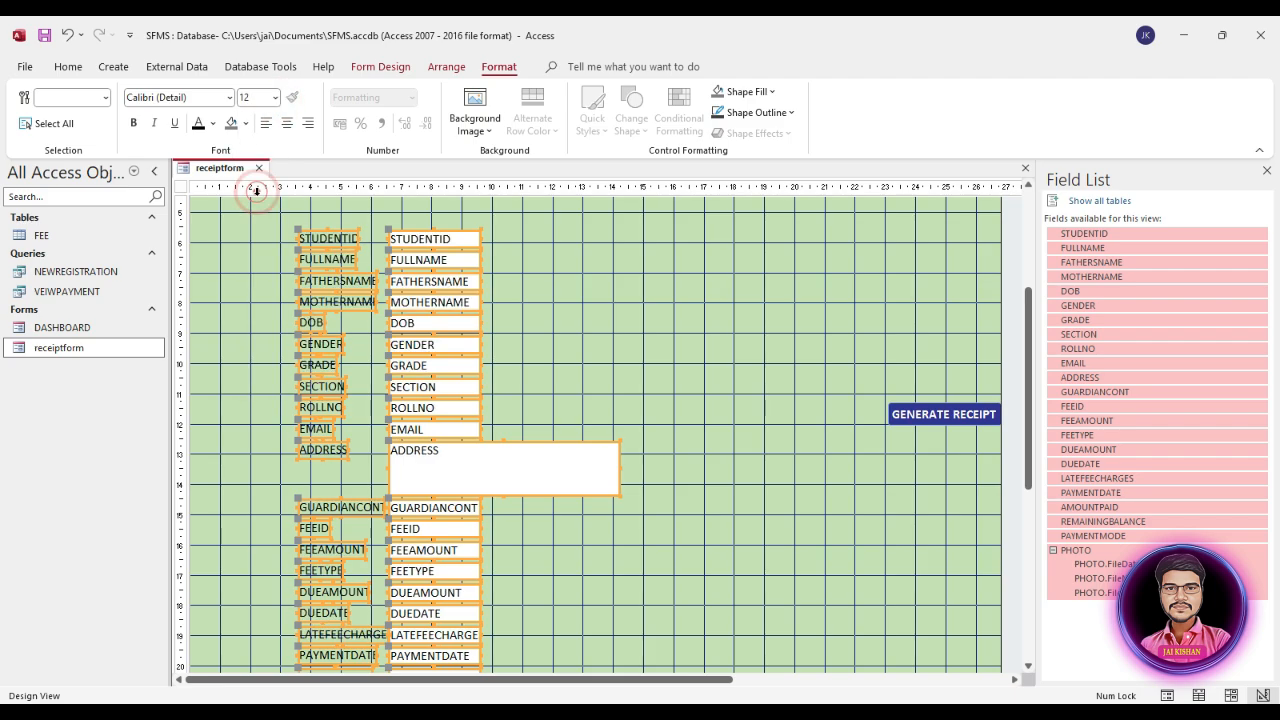
Step: Arrange all the added field labels and boxes in a stacked layout
{"action": "scroll", "coordinate": [579, 465], "scroll_direction": "up", "scroll_amount": 5}
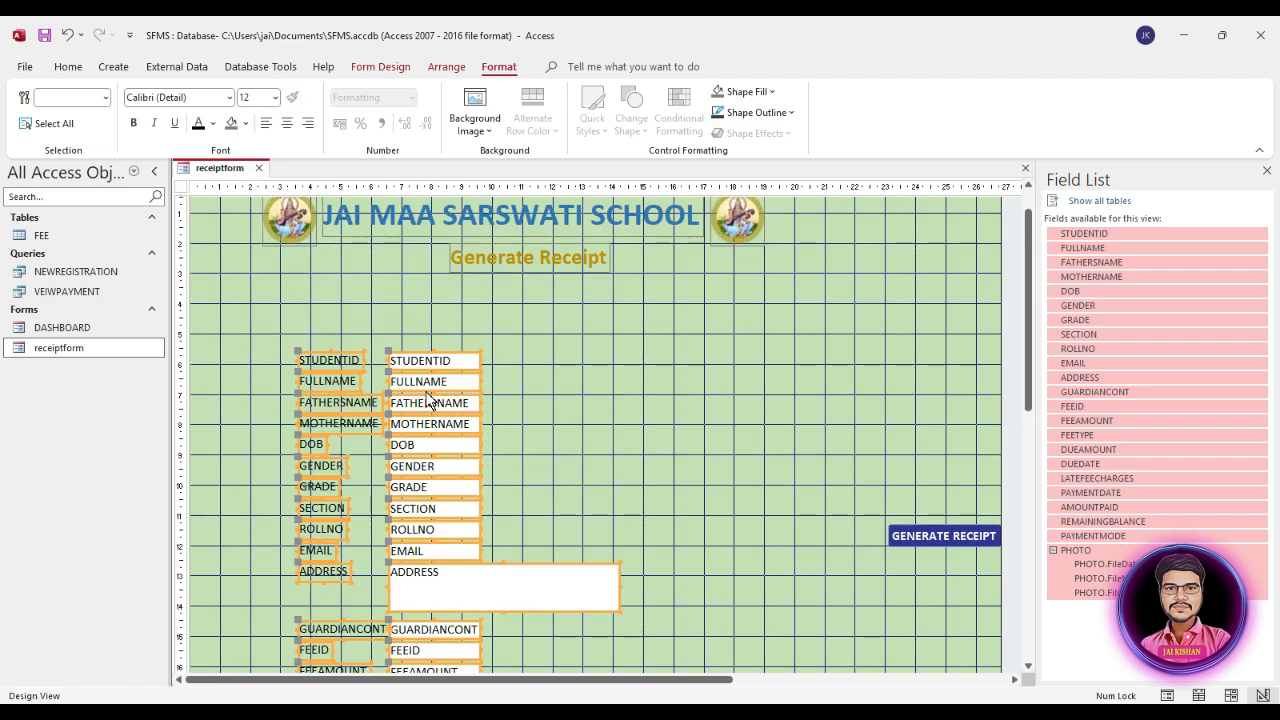
{"action": "right_click", "coordinate": [427, 391]}
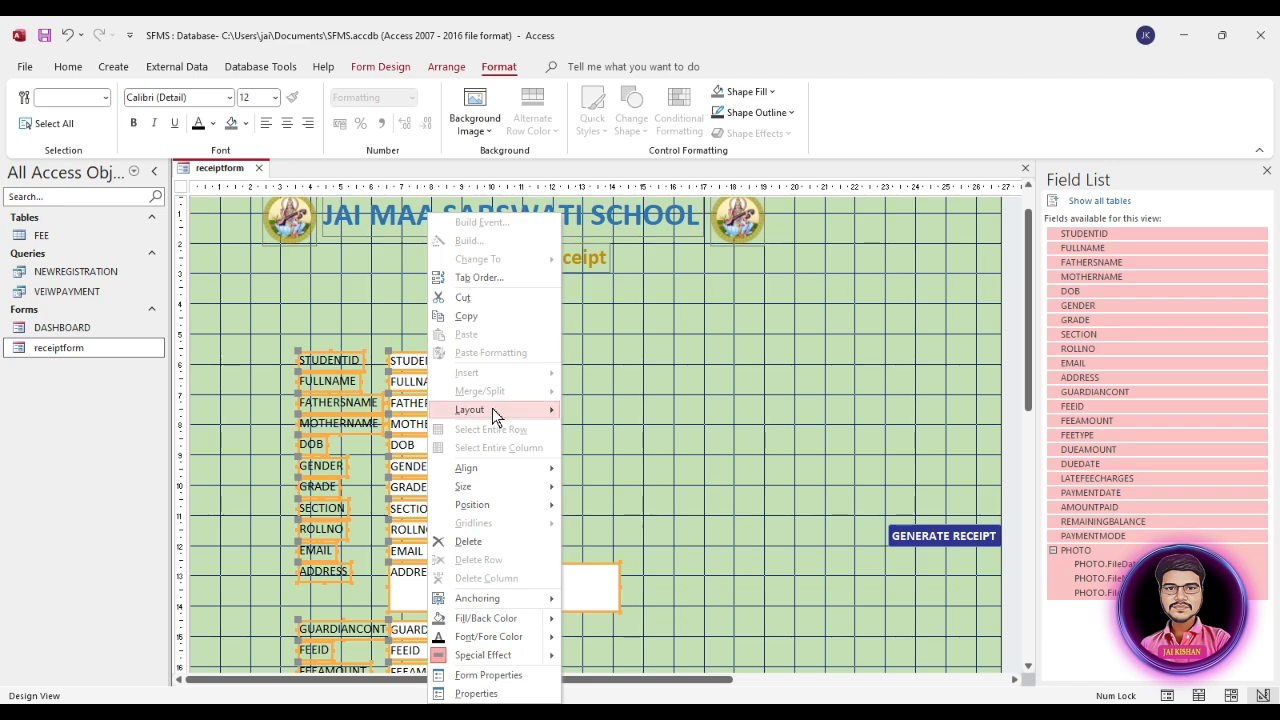
{"action": "mouse_move", "coordinate": [466, 411]}
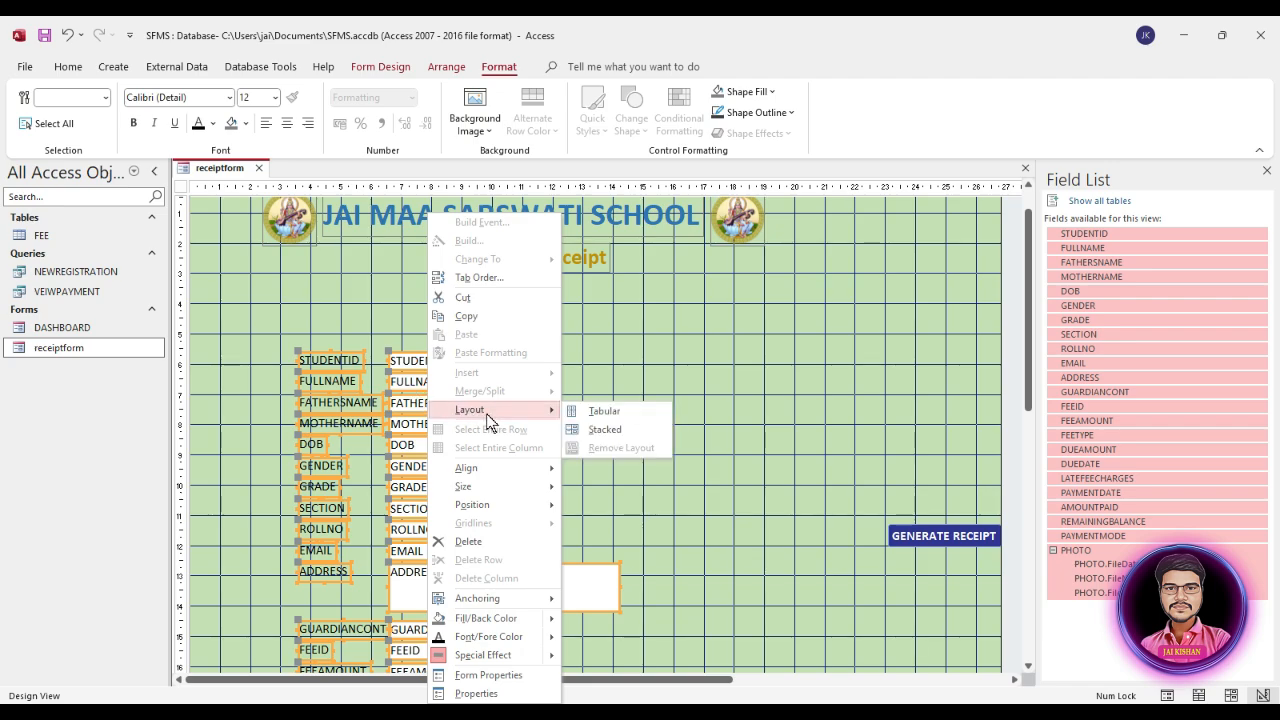
{"action": "left_click", "coordinate": [606, 430]}
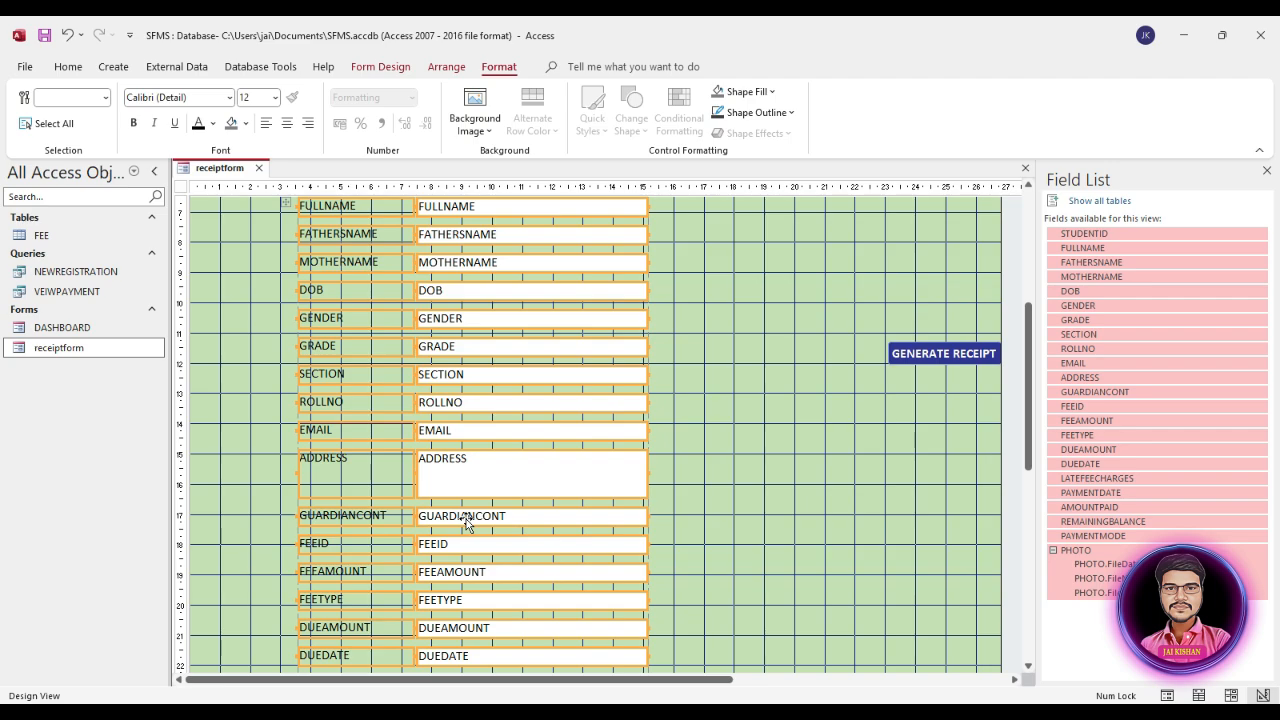
{"action": "scroll", "coordinate": [466, 522], "scroll_direction": "up", "scroll_amount": 1}
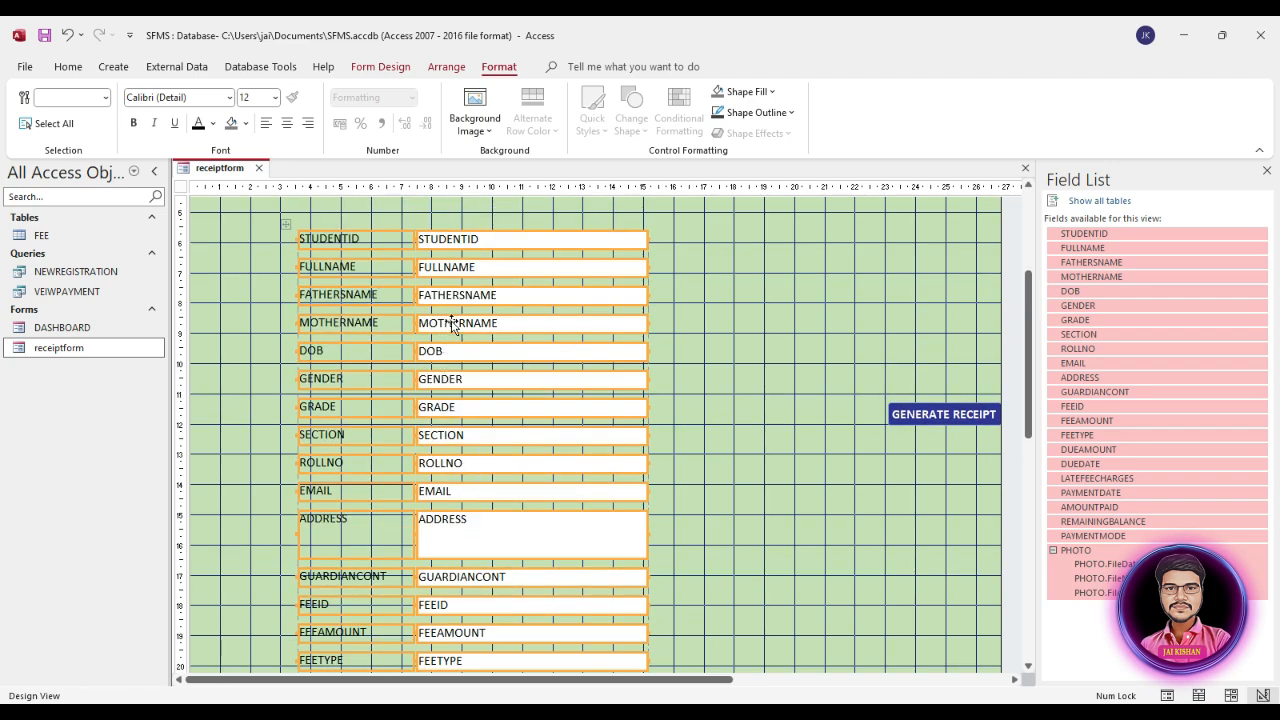
Step: Remove the layout from the stacked field controls and deselect them
{"action": "right_click", "coordinate": [453, 325]}
{"action": "mouse_move", "coordinate": [528, 416]}
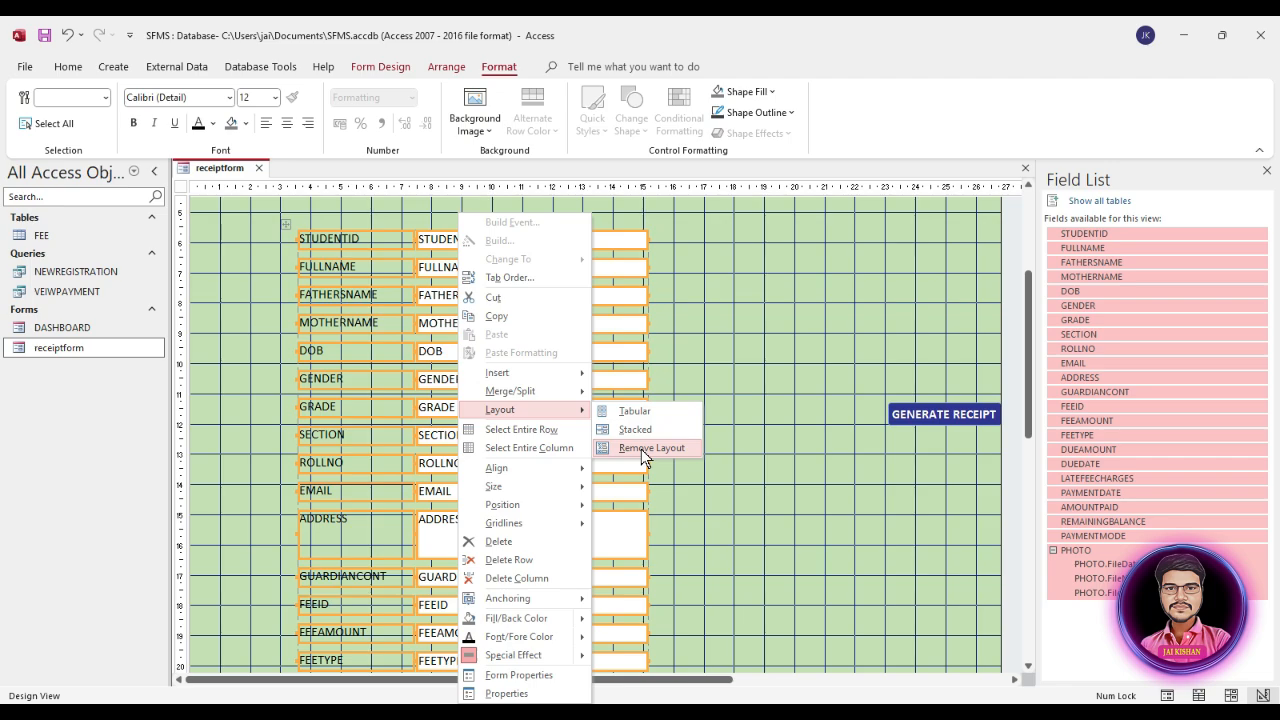
{"action": "left_click", "coordinate": [641, 449]}
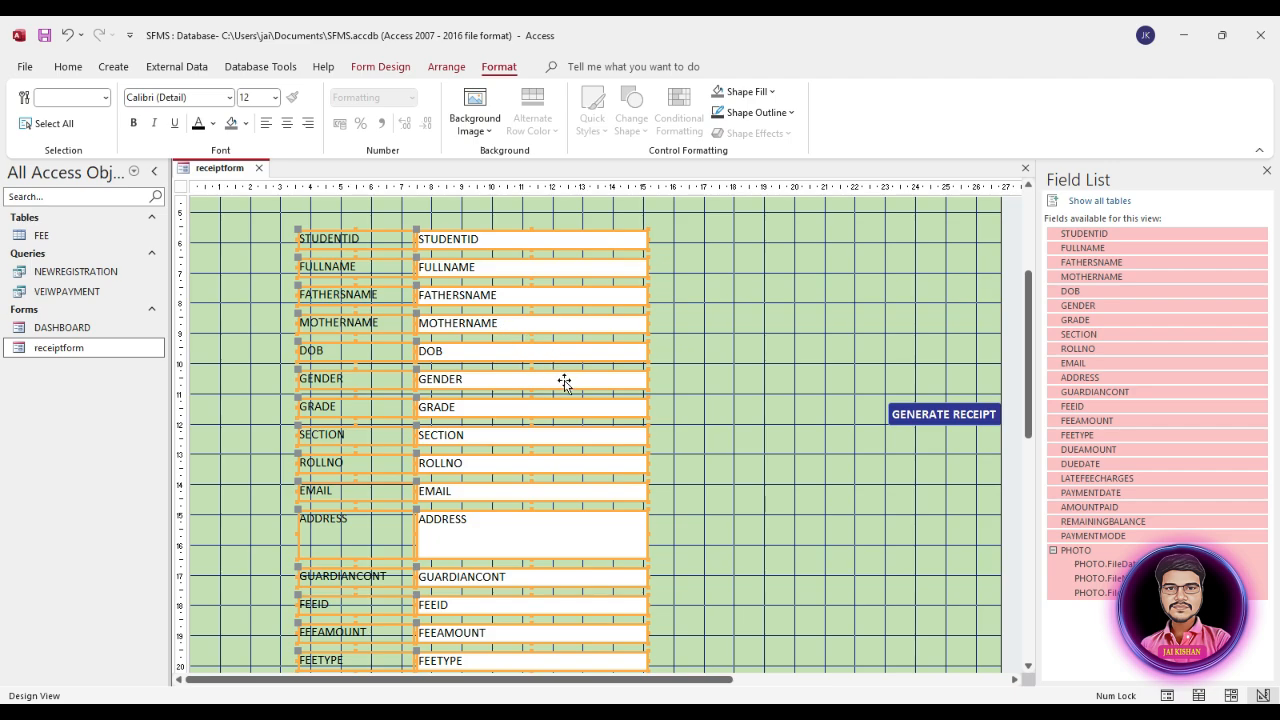
{"action": "scroll", "coordinate": [683, 367], "scroll_direction": "up", "scroll_amount": 1}
{"action": "left_click", "coordinate": [718, 348]}
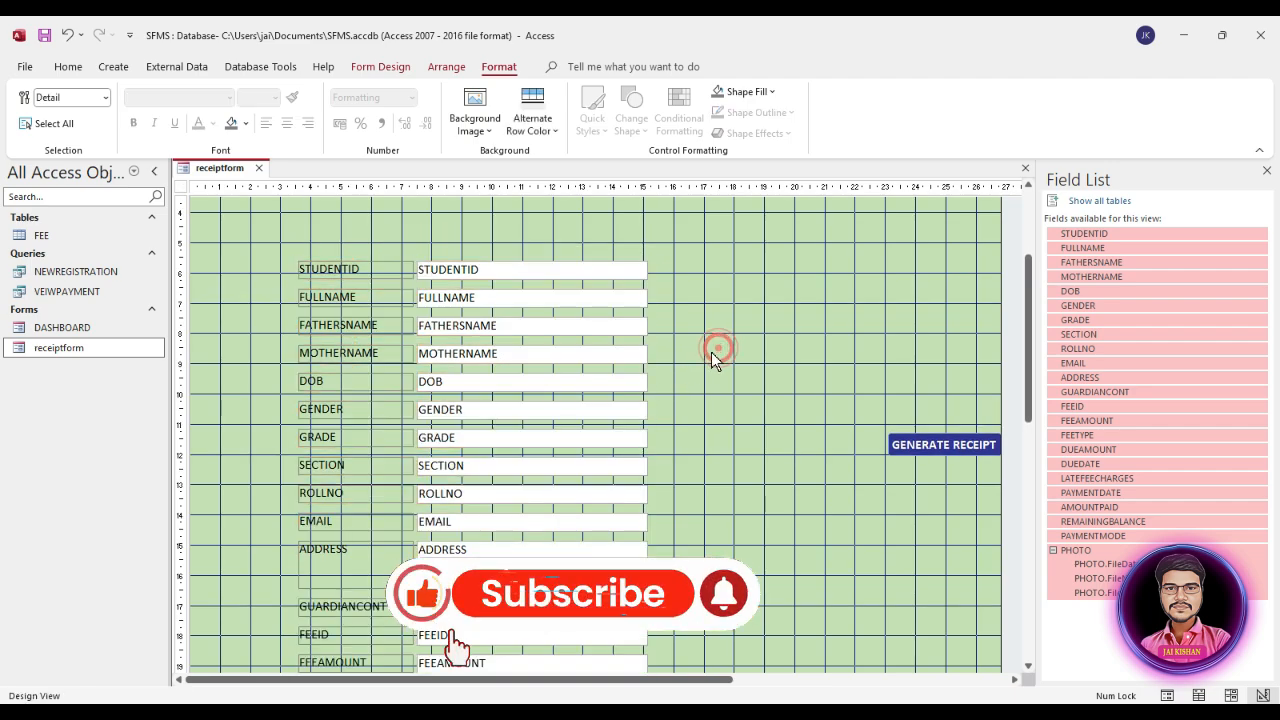
Step: Move the STUDENTID through ADDRESS controls just below the Generate Receipt heading, about 1.3 cm from the form's left edge
{"action": "scroll", "coordinate": [702, 358], "scroll_direction": "up", "scroll_amount": 3}
{"action": "scroll", "coordinate": [696, 362], "scroll_direction": "down", "scroll_amount": 2}
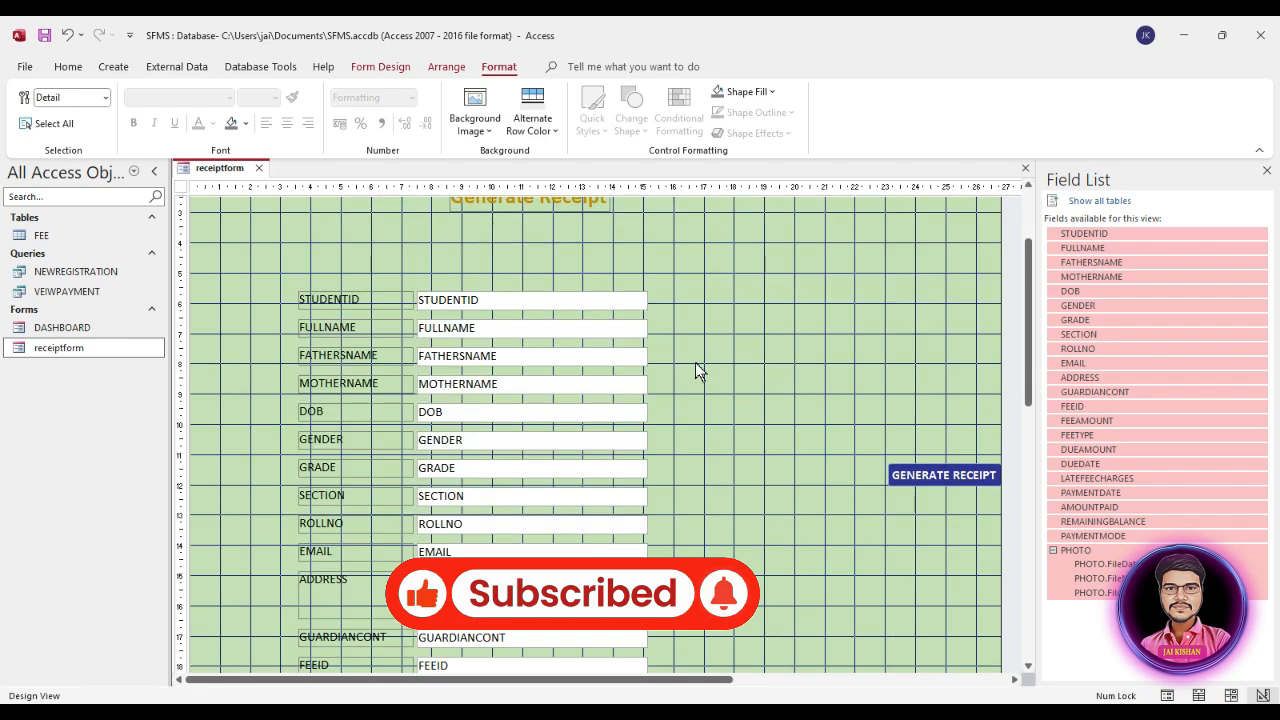
{"action": "left_click_drag", "start_coordinate": [318, 270], "coordinate": [503, 597]}
{"action": "left_click_drag", "start_coordinate": [502, 320], "coordinate": [423, 245]}
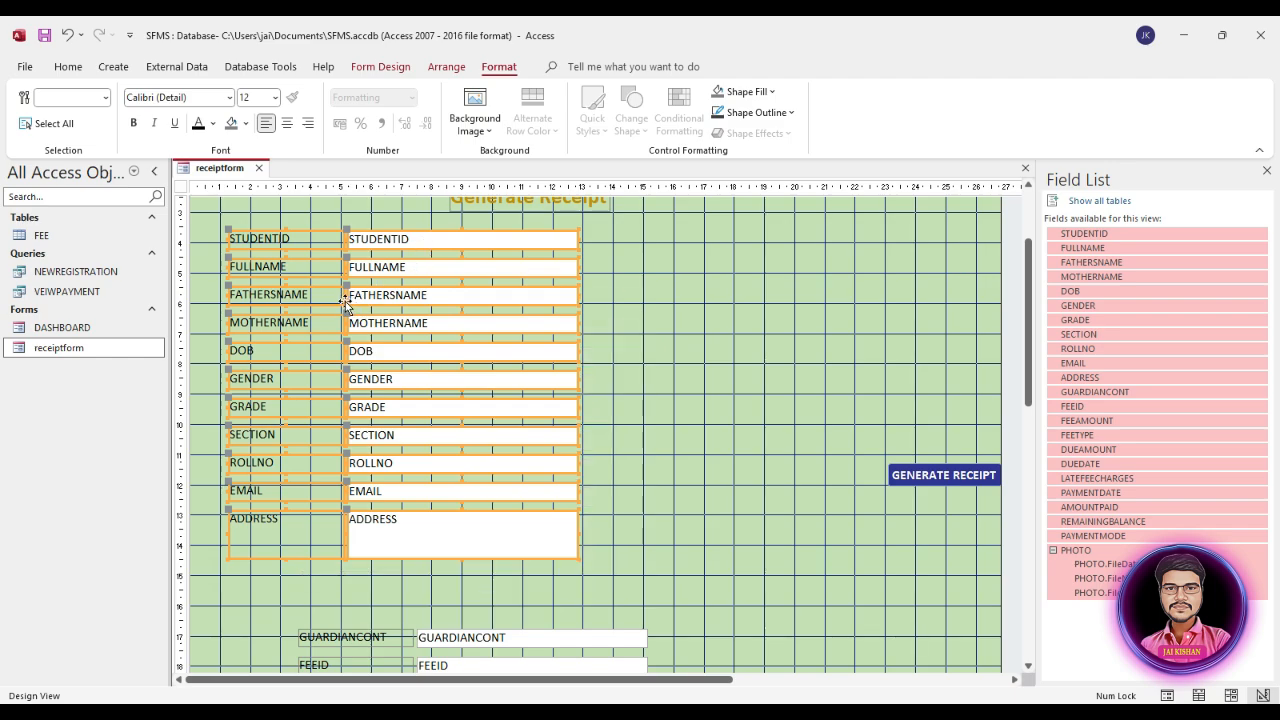
{"action": "scroll", "coordinate": [300, 370], "scroll_direction": "up", "scroll_amount": 2}
{"action": "scroll", "coordinate": [284, 378], "scroll_direction": "down", "scroll_amount": 1}
{"action": "scroll", "coordinate": [284, 378], "scroll_direction": "up", "scroll_amount": 1}
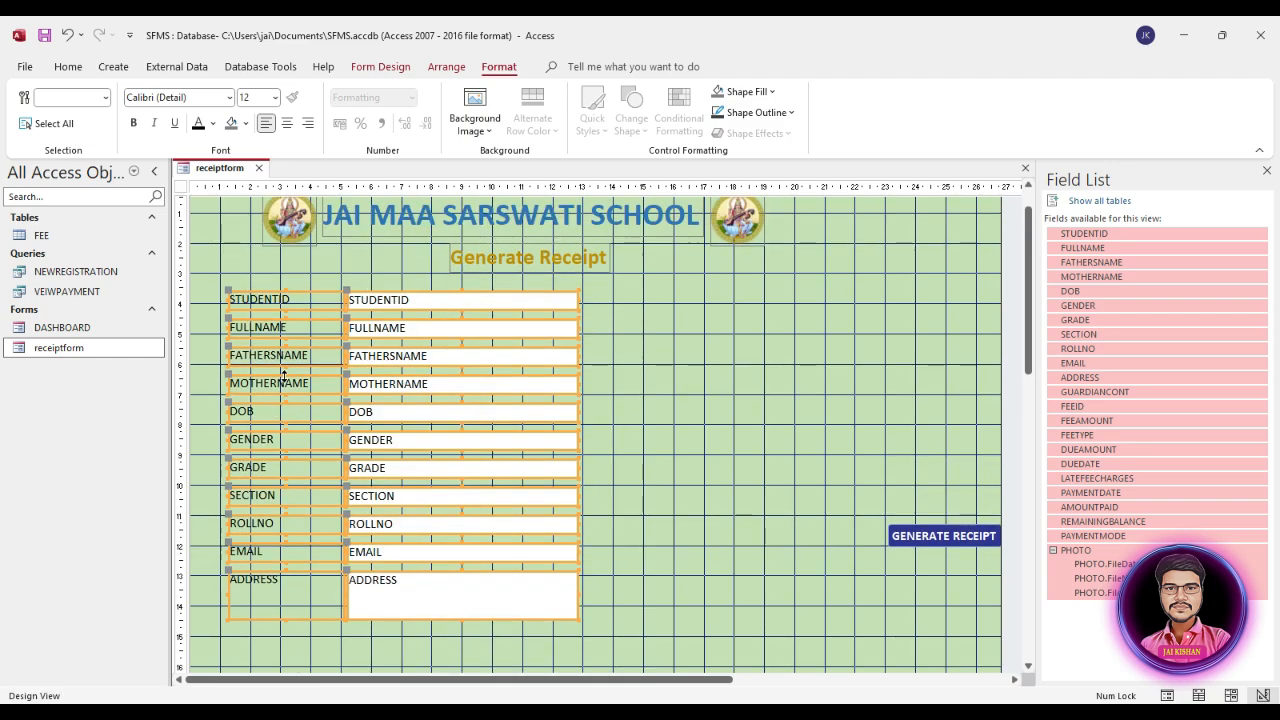
Step: Move the GUARDIANCONT through PHOTO controls into a second column right of the first, with GUARDIANCONT level with STUDENTID
{"action": "scroll", "coordinate": [478, 435], "scroll_direction": "down", "scroll_amount": 10}
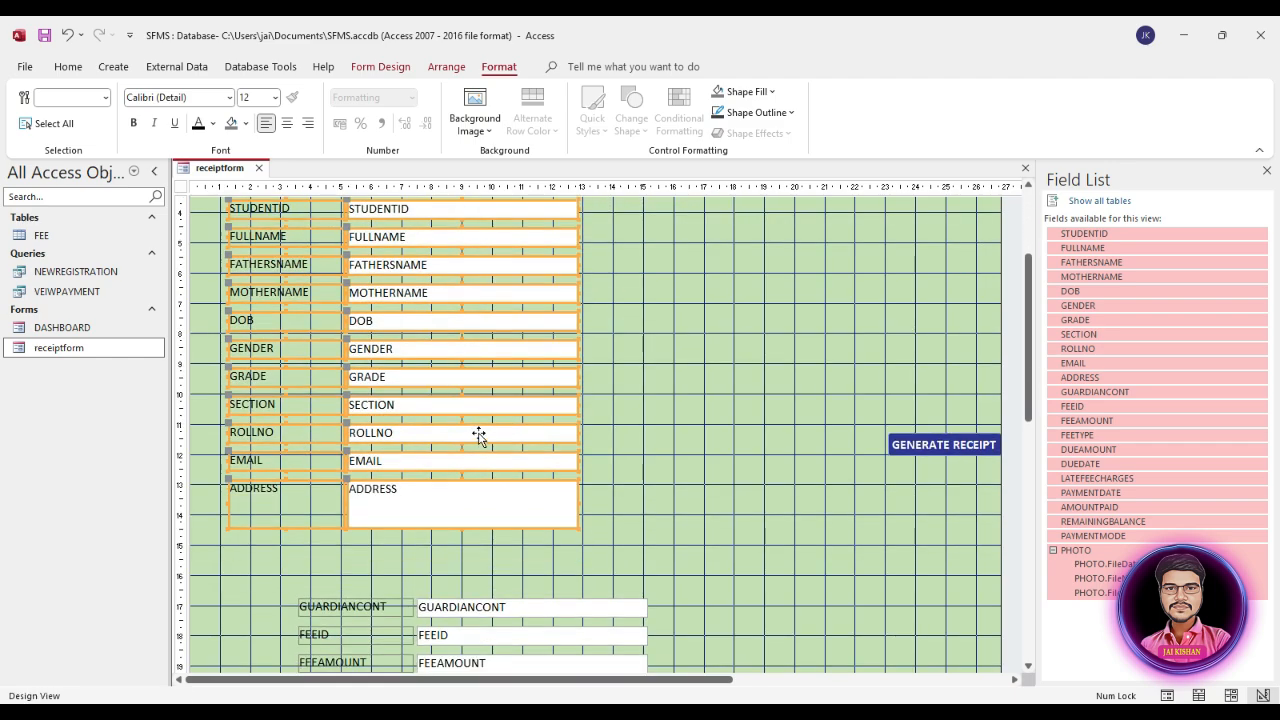
{"action": "scroll", "coordinate": [471, 528], "scroll_direction": "up", "scroll_amount": 5}
{"action": "scroll", "coordinate": [470, 528], "scroll_direction": "down", "scroll_amount": 4}
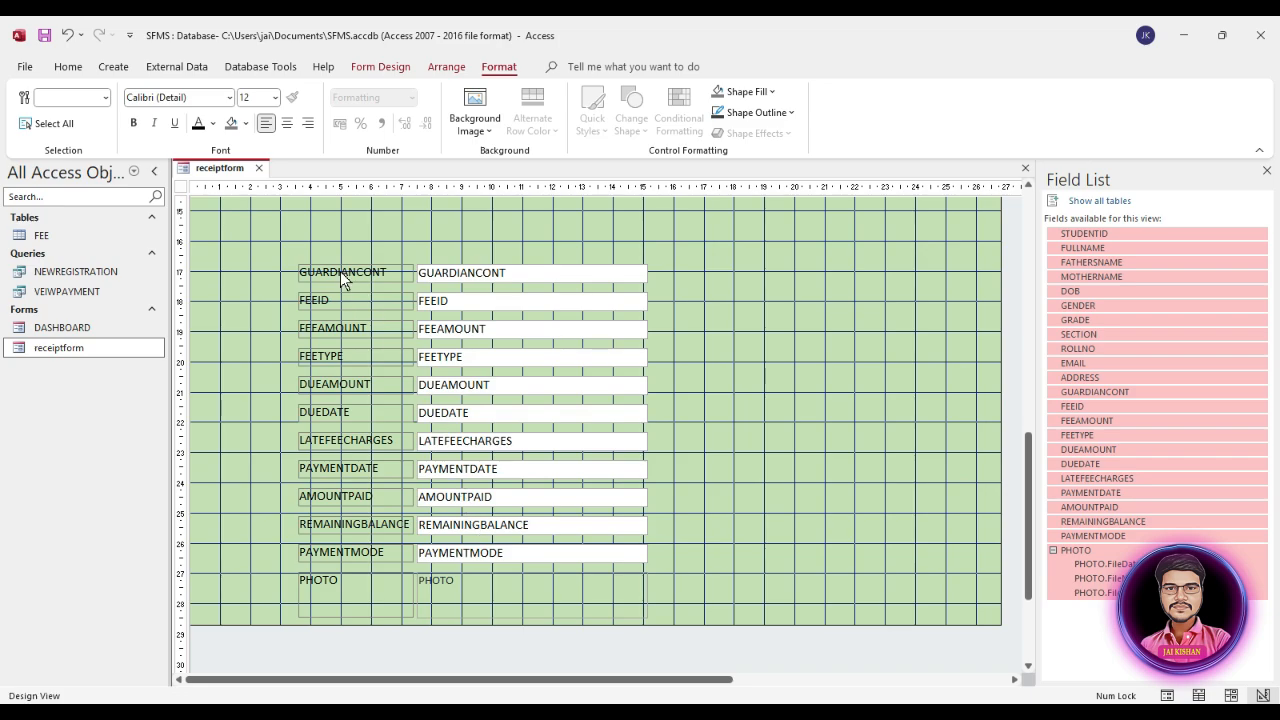
{"action": "double_click", "coordinate": [303, 243]}
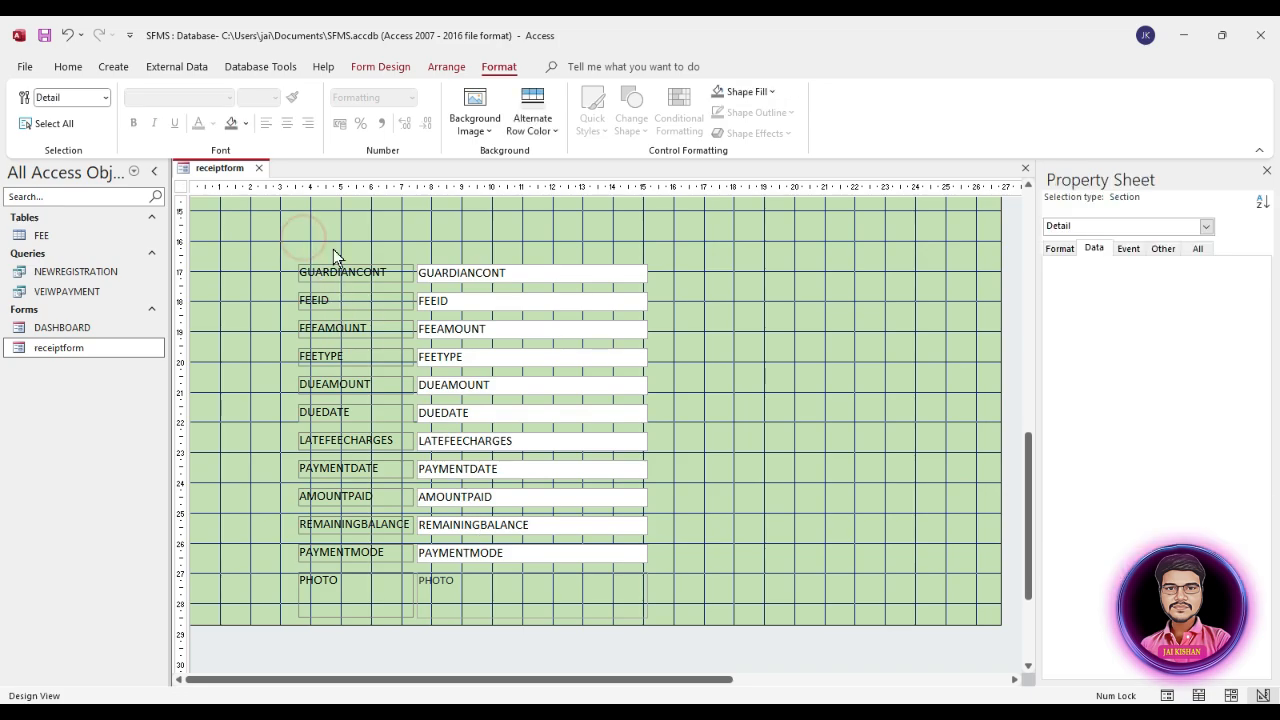
{"action": "left_click_drag", "start_coordinate": [303, 243], "coordinate": [530, 586]}
{"action": "scroll", "coordinate": [715, 545], "scroll_direction": "up", "scroll_amount": 2}
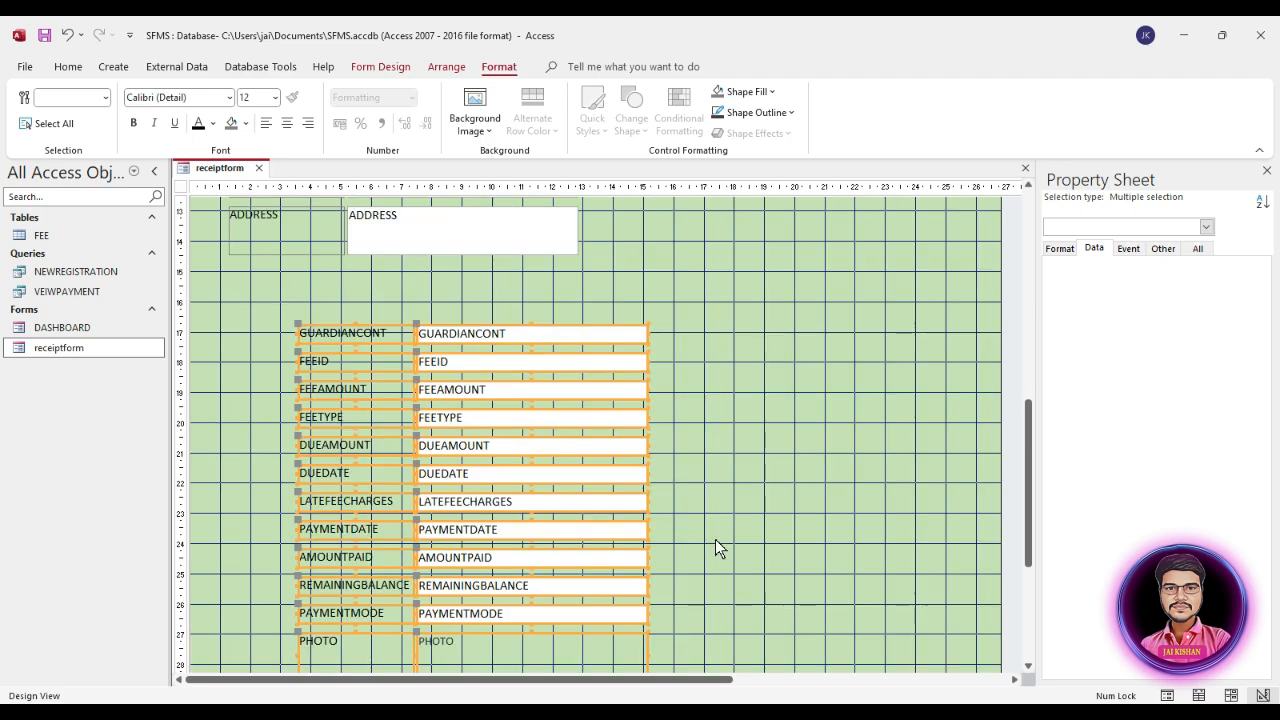
{"action": "left_click_drag", "start_coordinate": [477, 363], "coordinate": [774, 275]}
{"action": "scroll", "coordinate": [777, 340], "scroll_direction": "up", "scroll_amount": 3}
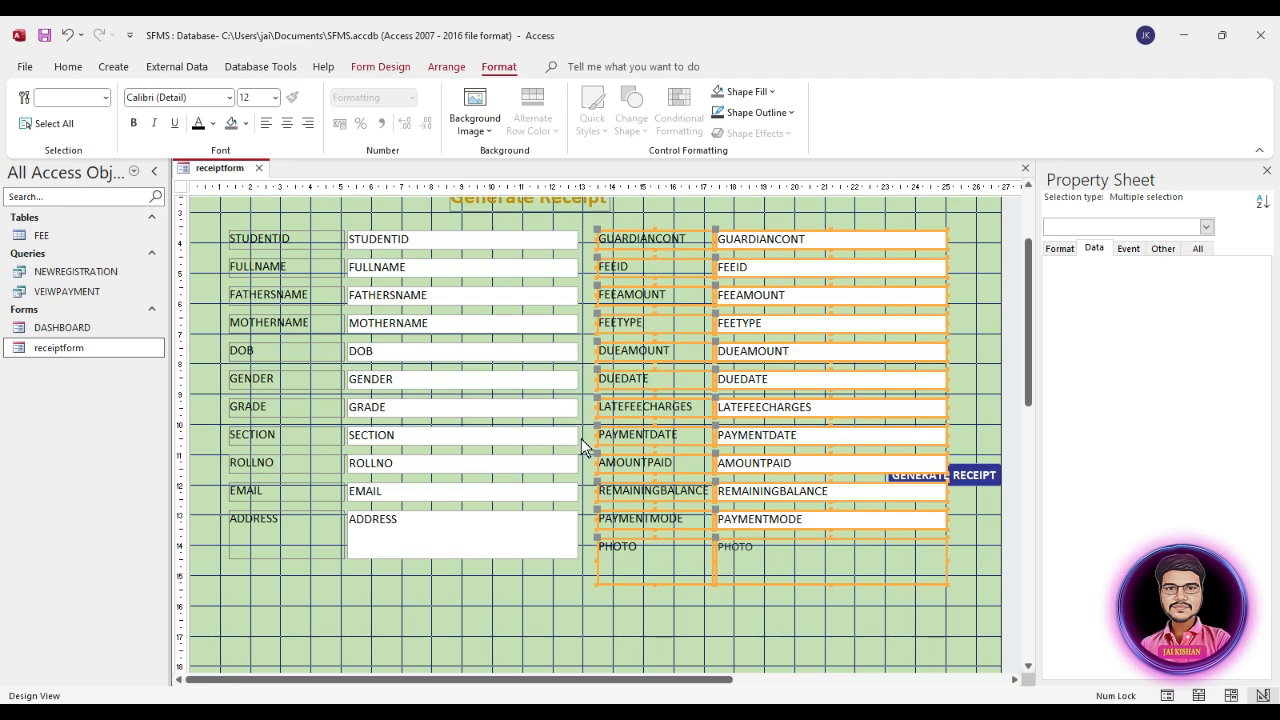
Step: Set the width of all the field boxes in both columns, STUDENTID through ADDRESS and GUARDIANCONT through PHOTO, to 5 cm
{"action": "left_click", "coordinate": [975, 476]}
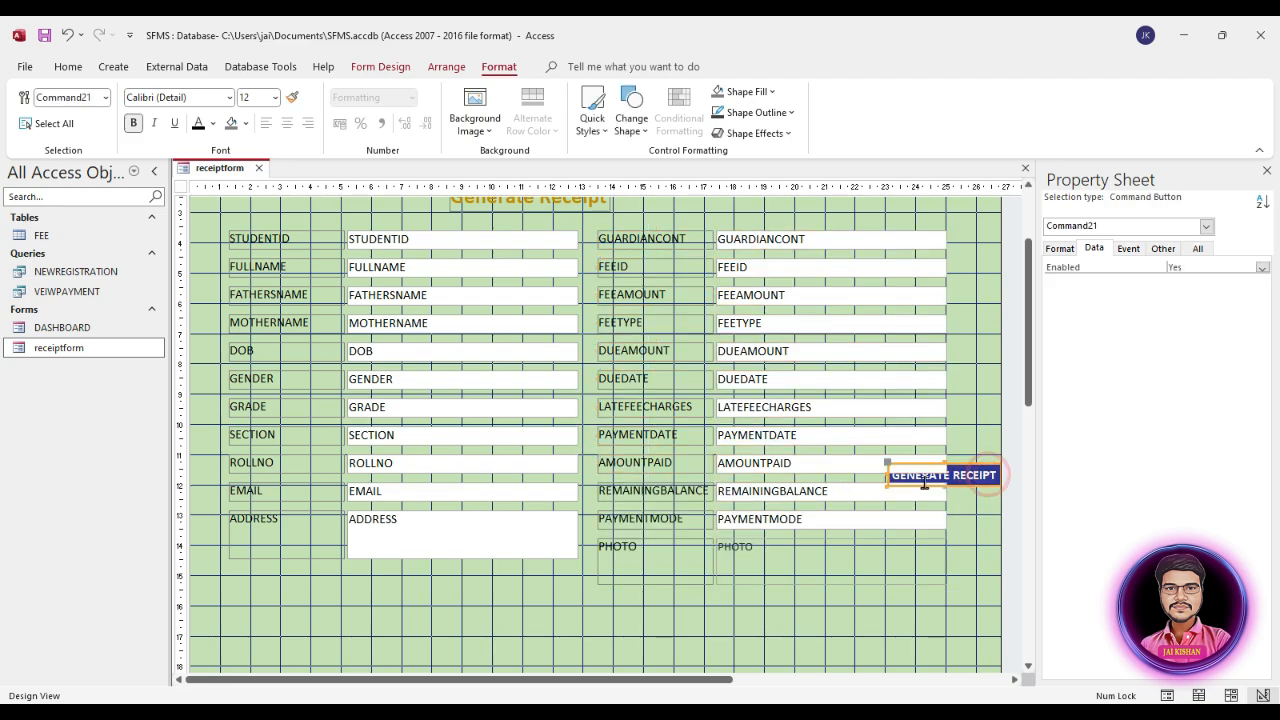
{"action": "left_click", "coordinate": [960, 531]}
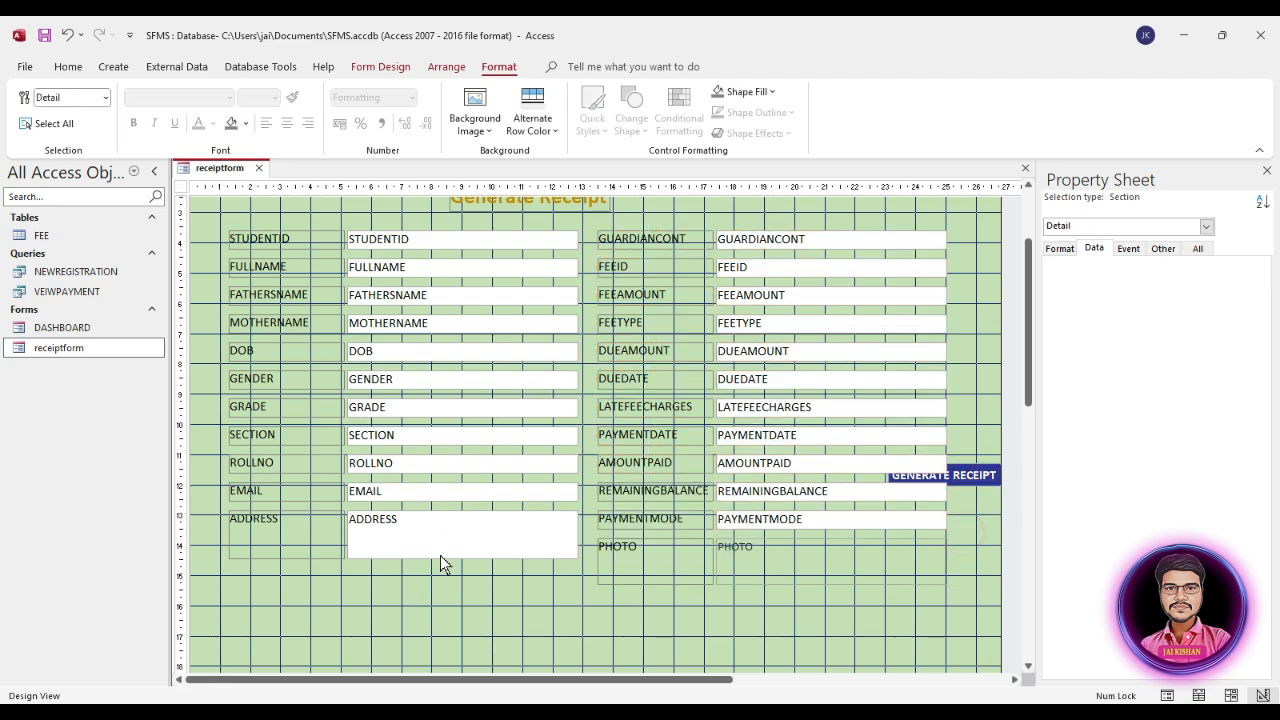
{"action": "left_click_drag", "start_coordinate": [475, 587], "coordinate": [496, 242]}
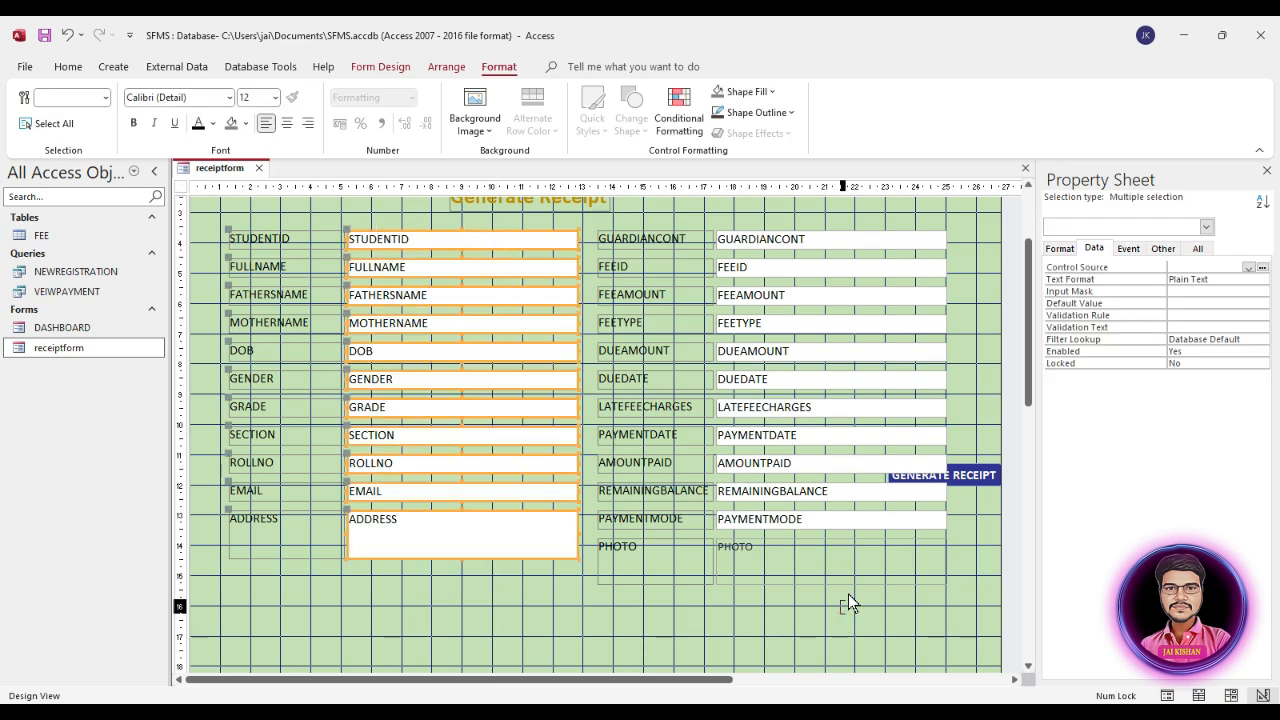
{"action": "left_click_drag", "start_coordinate": [848, 594], "coordinate": [860, 241]}
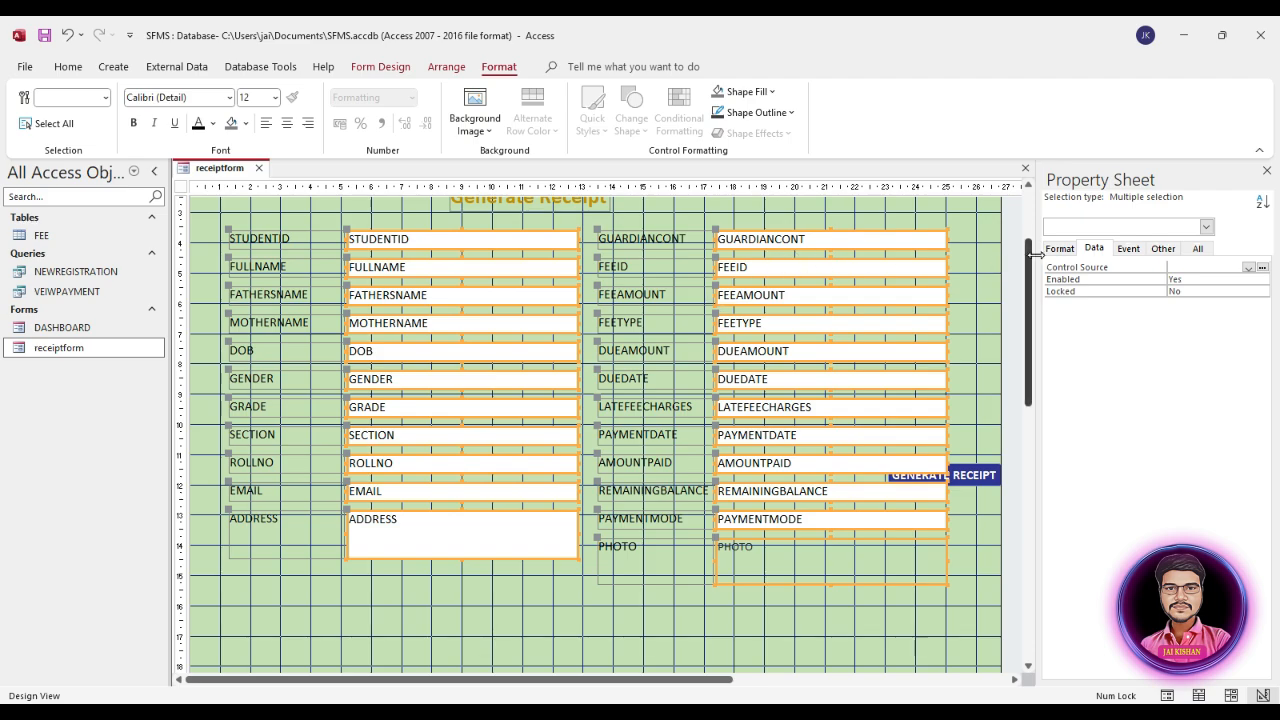
{"action": "left_click", "coordinate": [378, 68]}
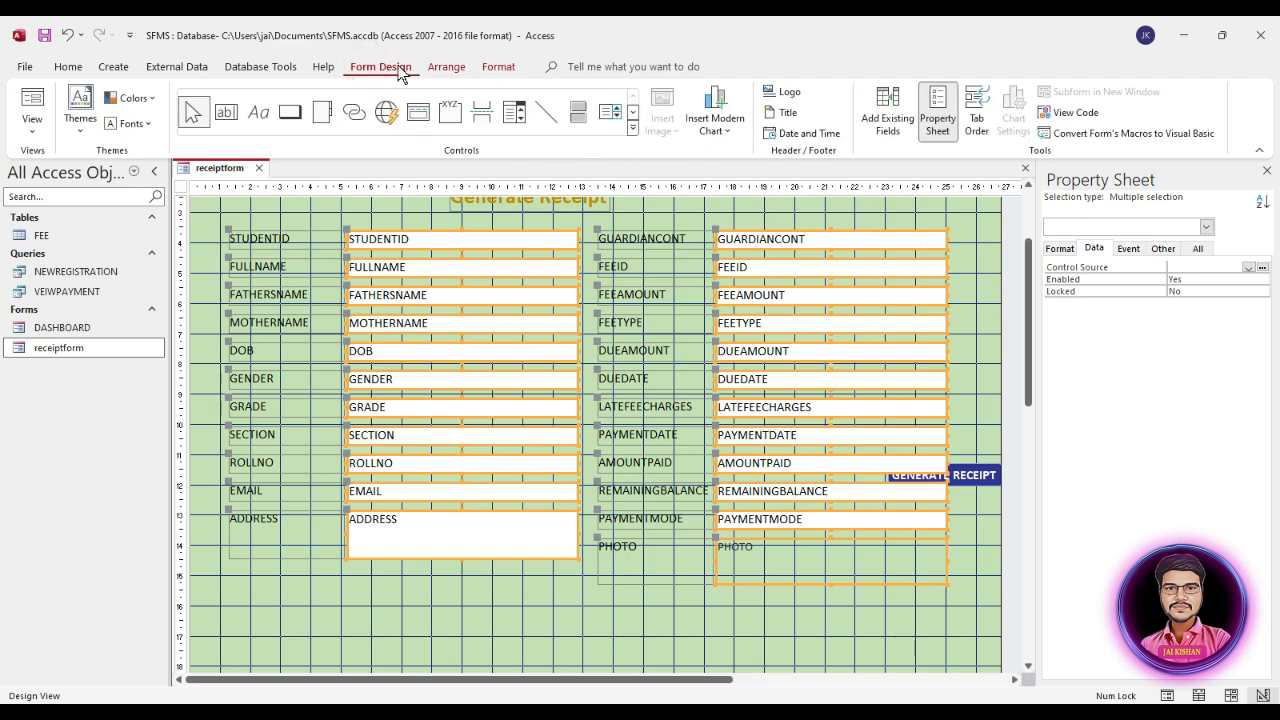
{"action": "left_click", "coordinate": [940, 125]}
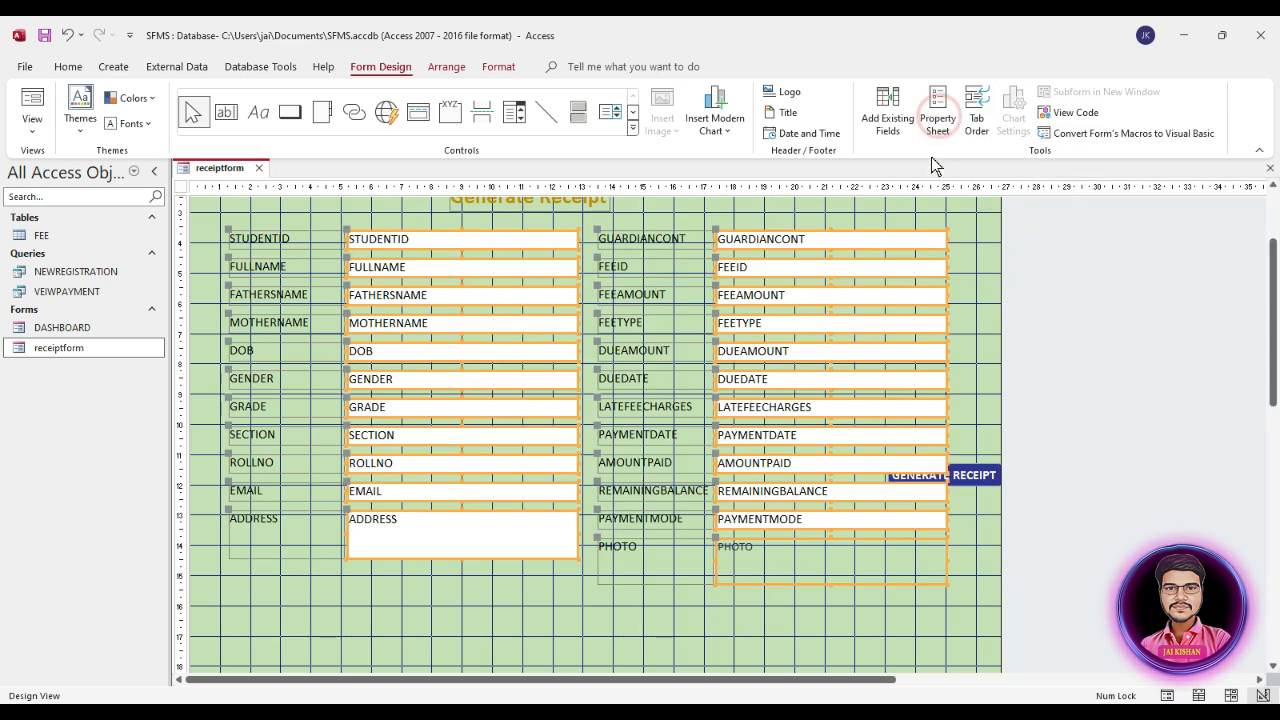
{"action": "left_click", "coordinate": [935, 123]}
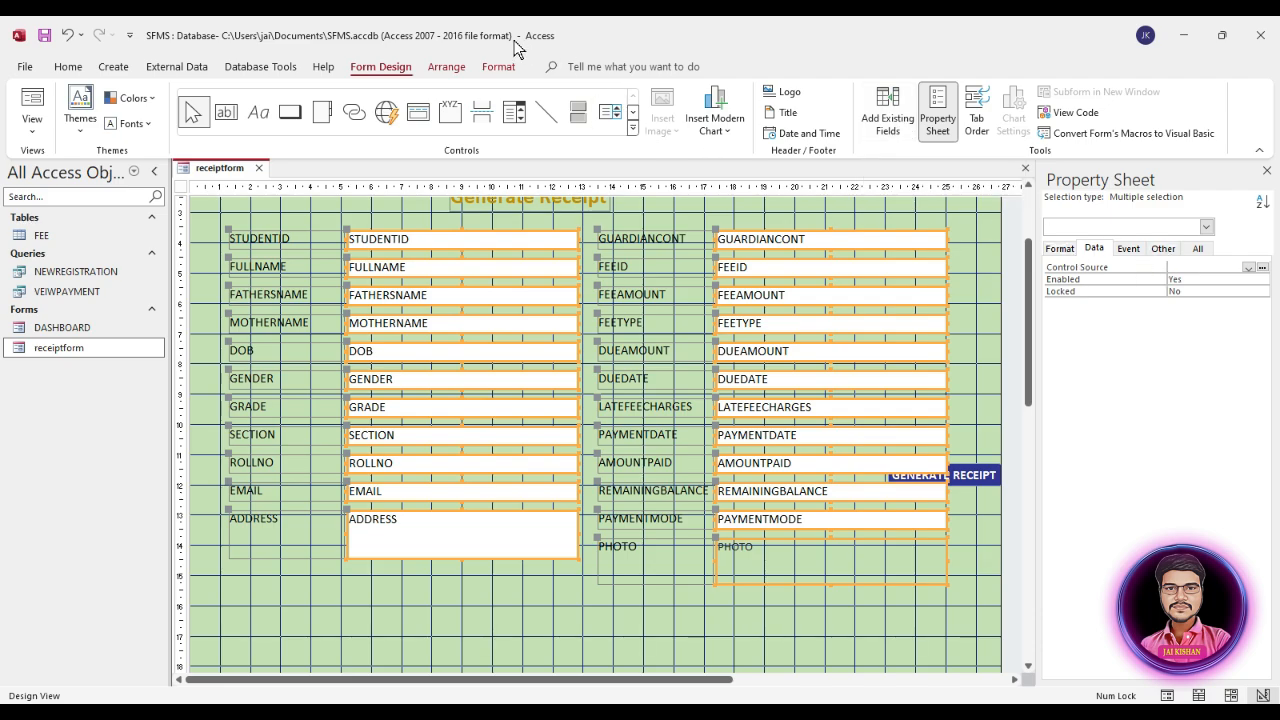
{"action": "left_click", "coordinate": [1061, 249]}
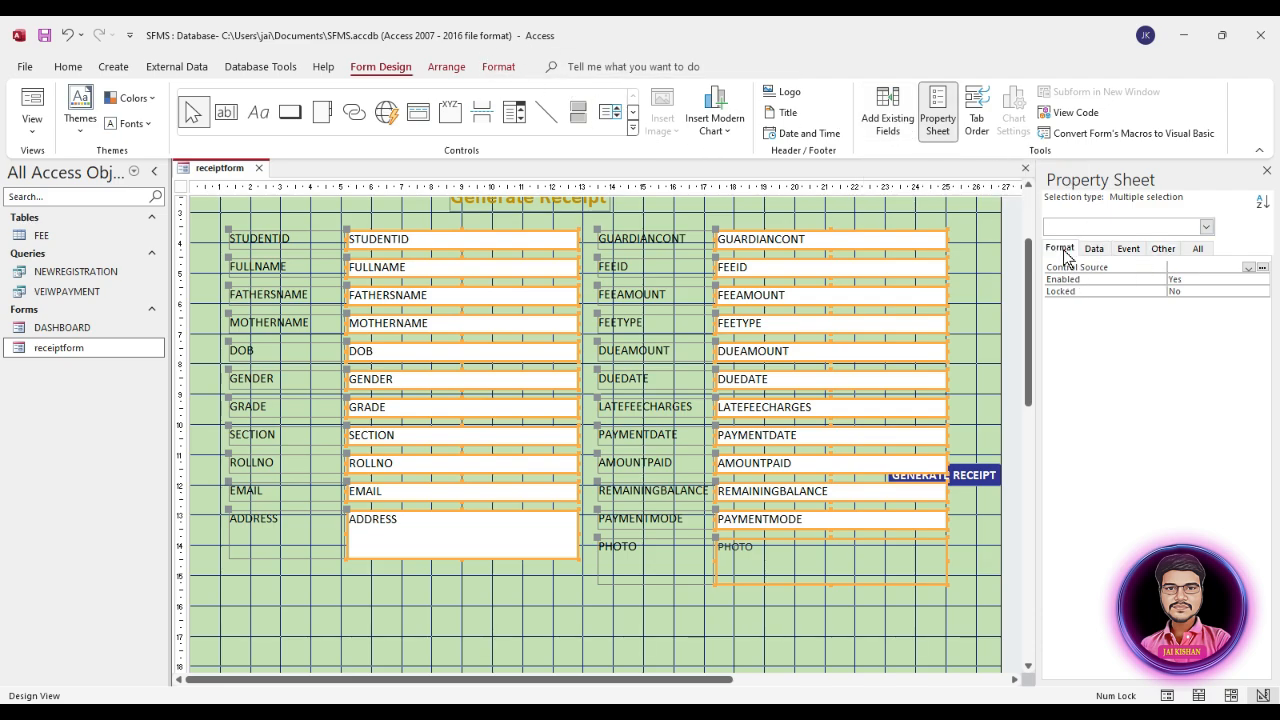
{"action": "left_click", "coordinate": [1213, 281]}
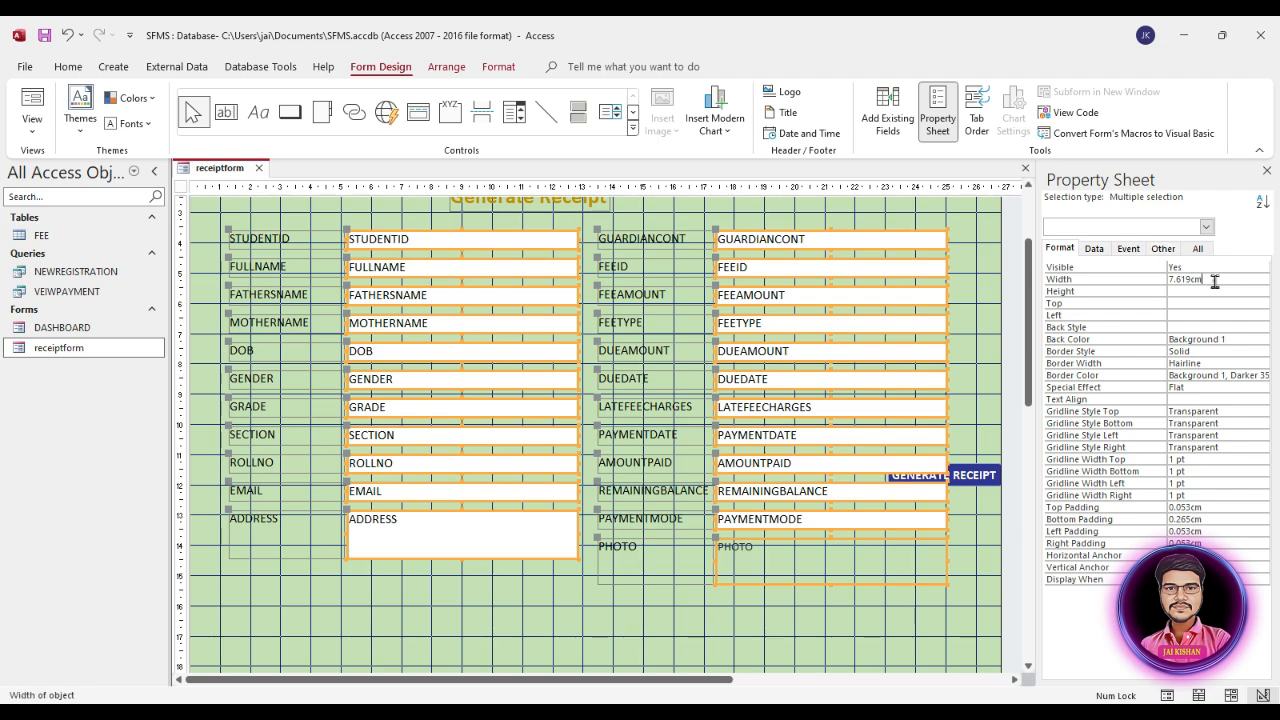
{"action": "left_click_drag", "start_coordinate": [1219, 280], "coordinate": [1160, 276]}
{"action": "type", "text": "5"}
{"action": "key", "text": "Return"}
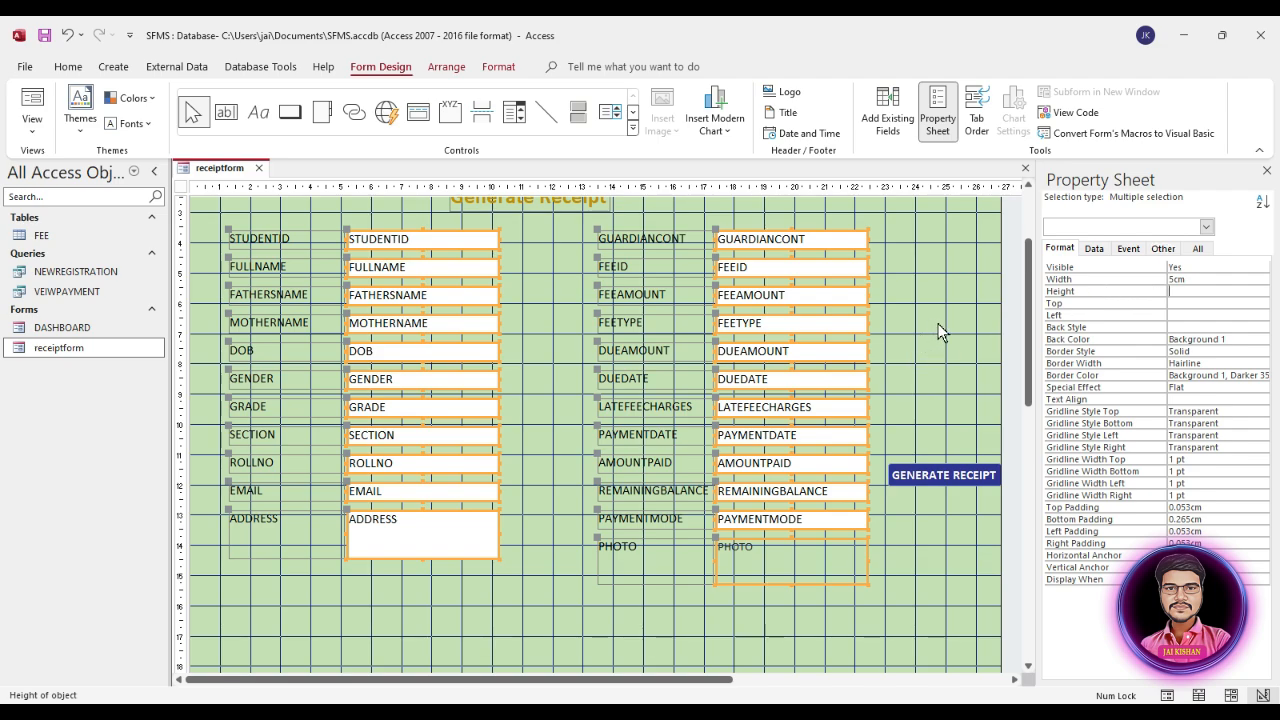
{"action": "left_click", "coordinate": [940, 329]}
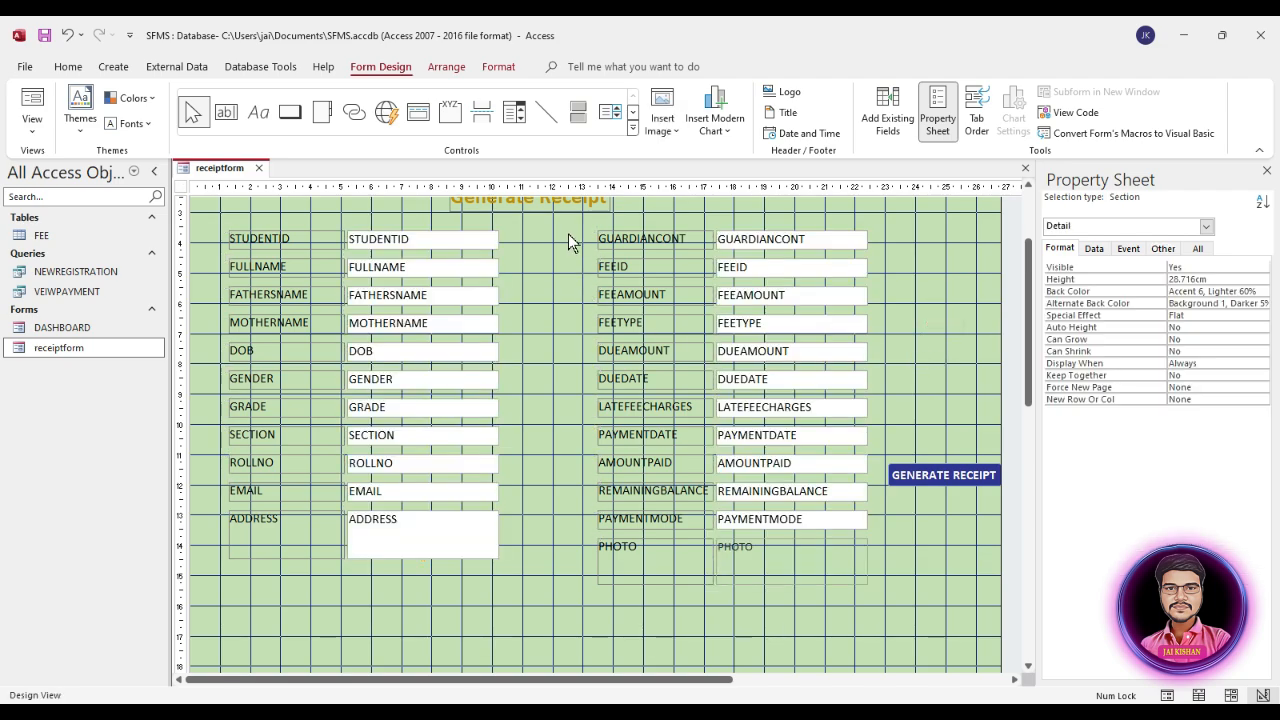
Step: Close the gap between the two field columns, and place both below the Generate Receipt heading, starting about 2.3 cm across and 4 cm down
{"action": "left_click_drag", "start_coordinate": [568, 242], "coordinate": [848, 556]}
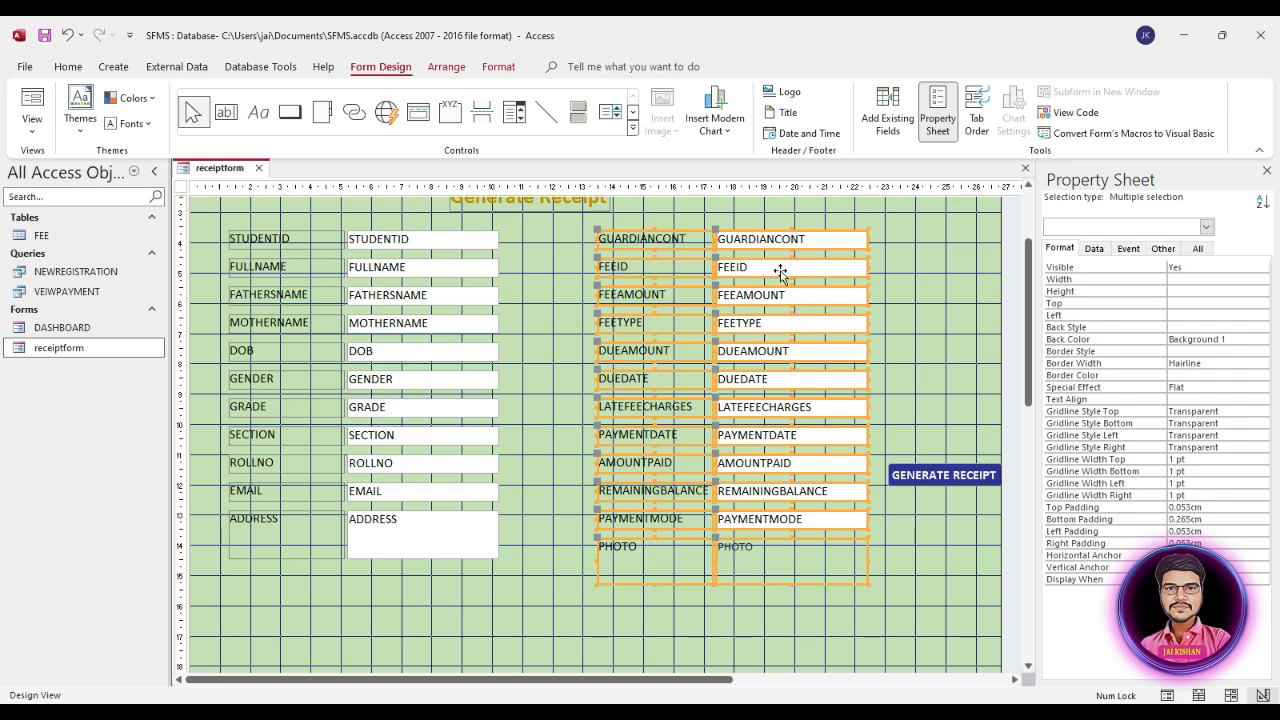
{"action": "left_click_drag", "start_coordinate": [780, 272], "coordinate": [694, 272]}
{"action": "scroll", "coordinate": [783, 419], "scroll_direction": "up", "scroll_amount": 1}
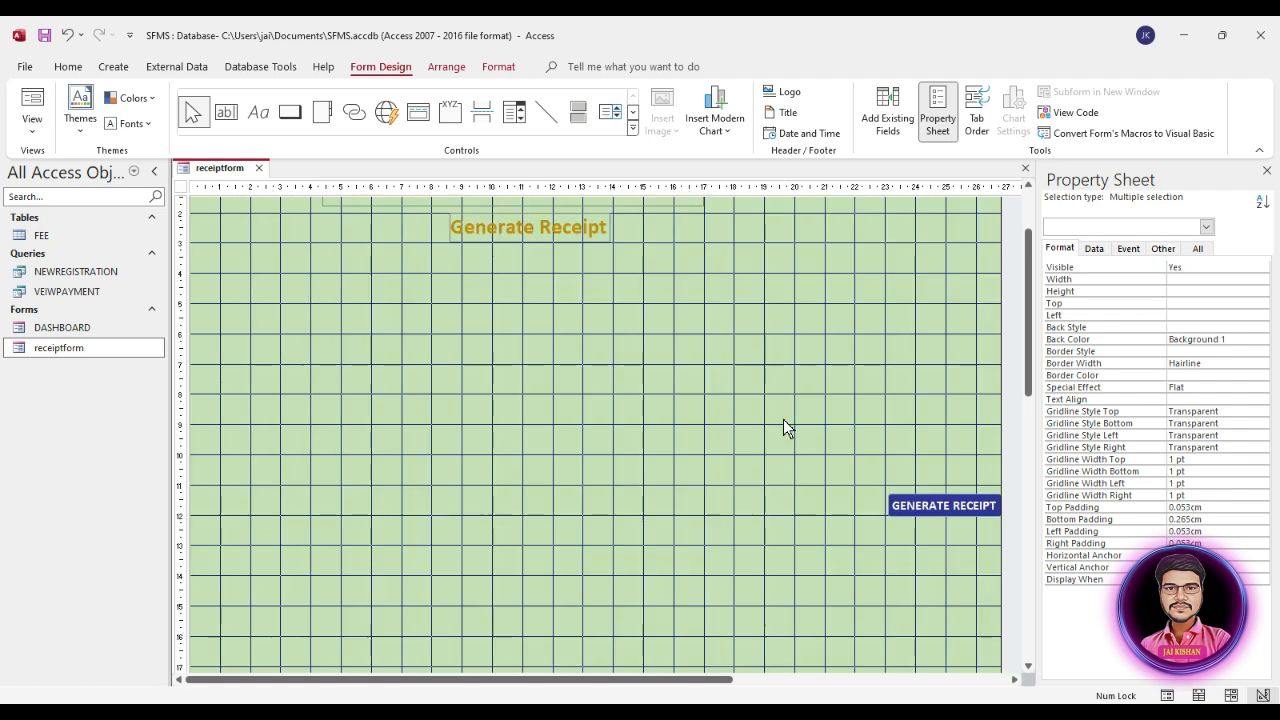
{"action": "left_click_drag", "start_coordinate": [221, 244], "coordinate": [737, 591]}
{"action": "left_click_drag", "start_coordinate": [699, 338], "coordinate": [727, 347]}
{"action": "left_click", "coordinate": [905, 398]}
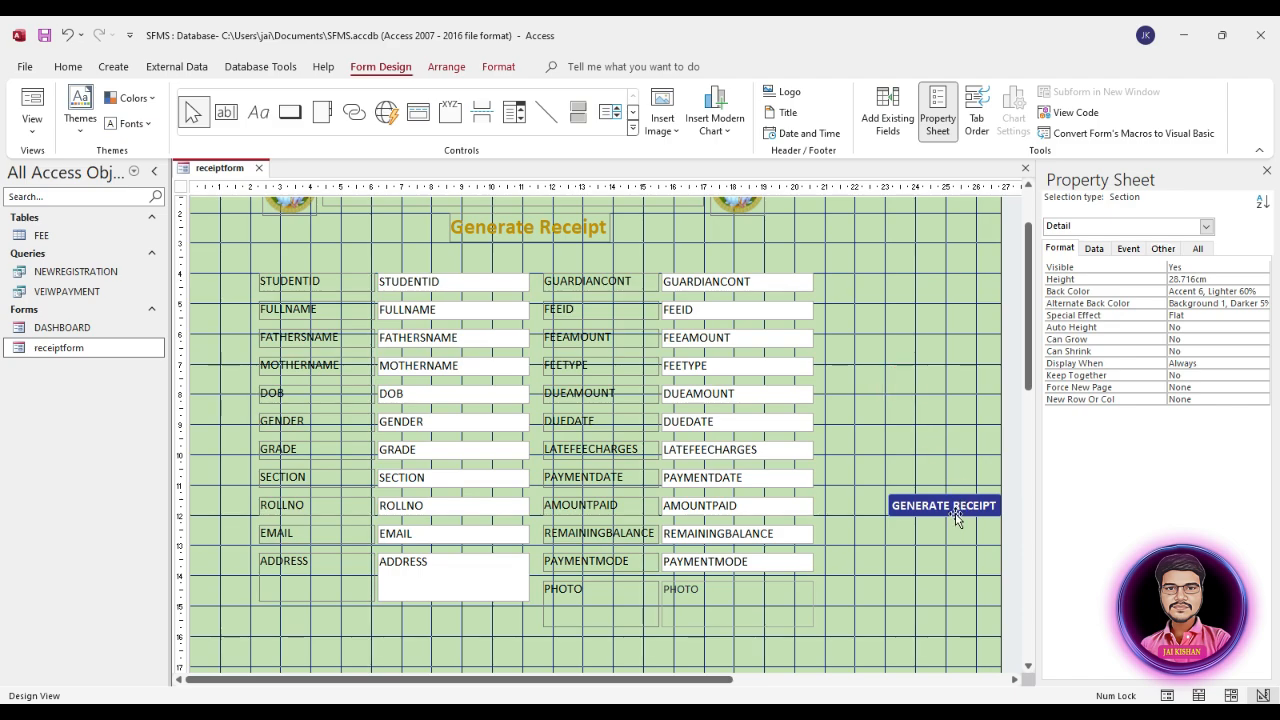
Step: Move the GENERATE RECEIPT button and the PHOTO box to the right of the second column, resizing the PHOTO box to about 2.3 by 2.3 cm
{"action": "left_click_drag", "start_coordinate": [914, 506], "coordinate": [922, 400]}
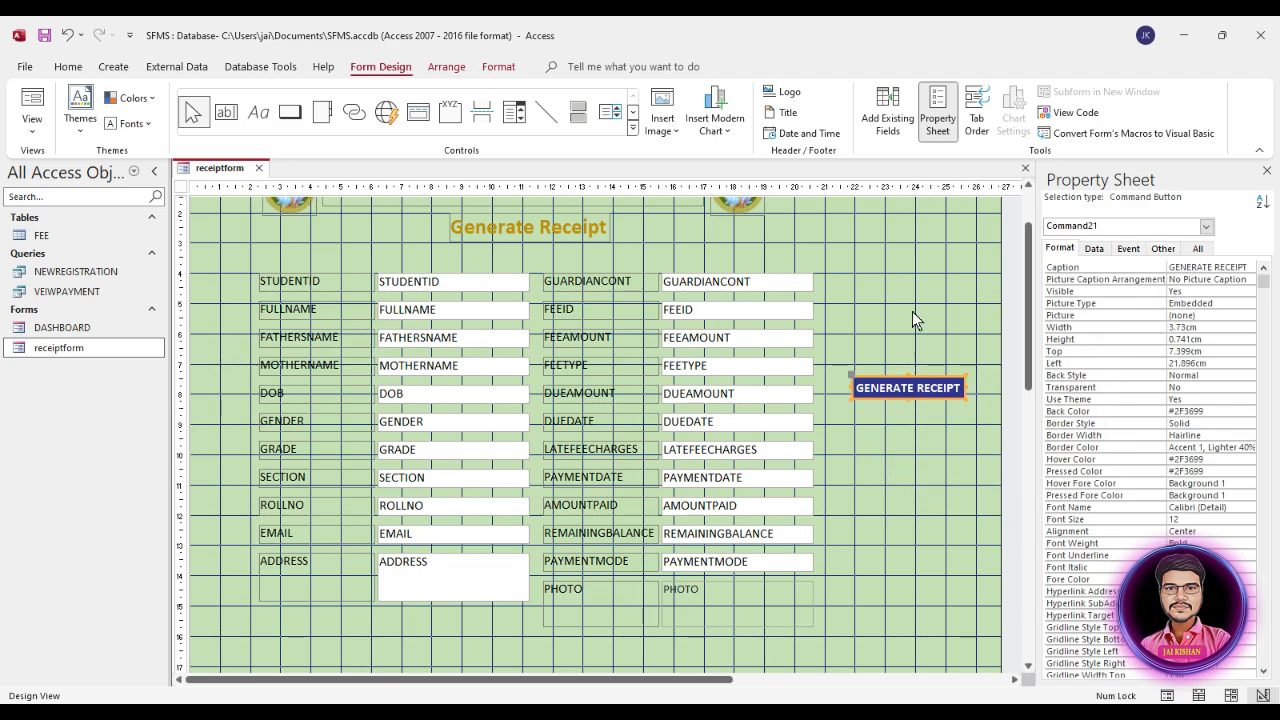
{"action": "left_click_drag", "start_coordinate": [714, 600], "coordinate": [883, 287]}
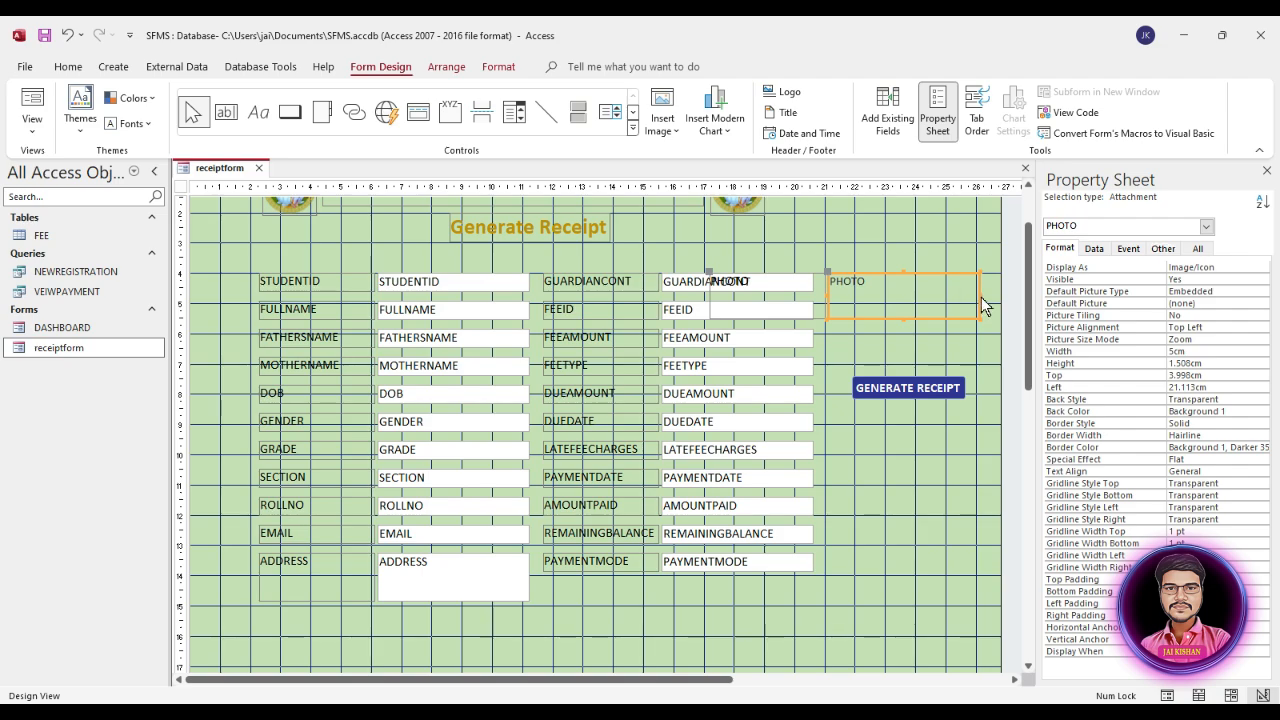
{"action": "left_click_drag", "start_coordinate": [981, 297], "coordinate": [893, 322]}
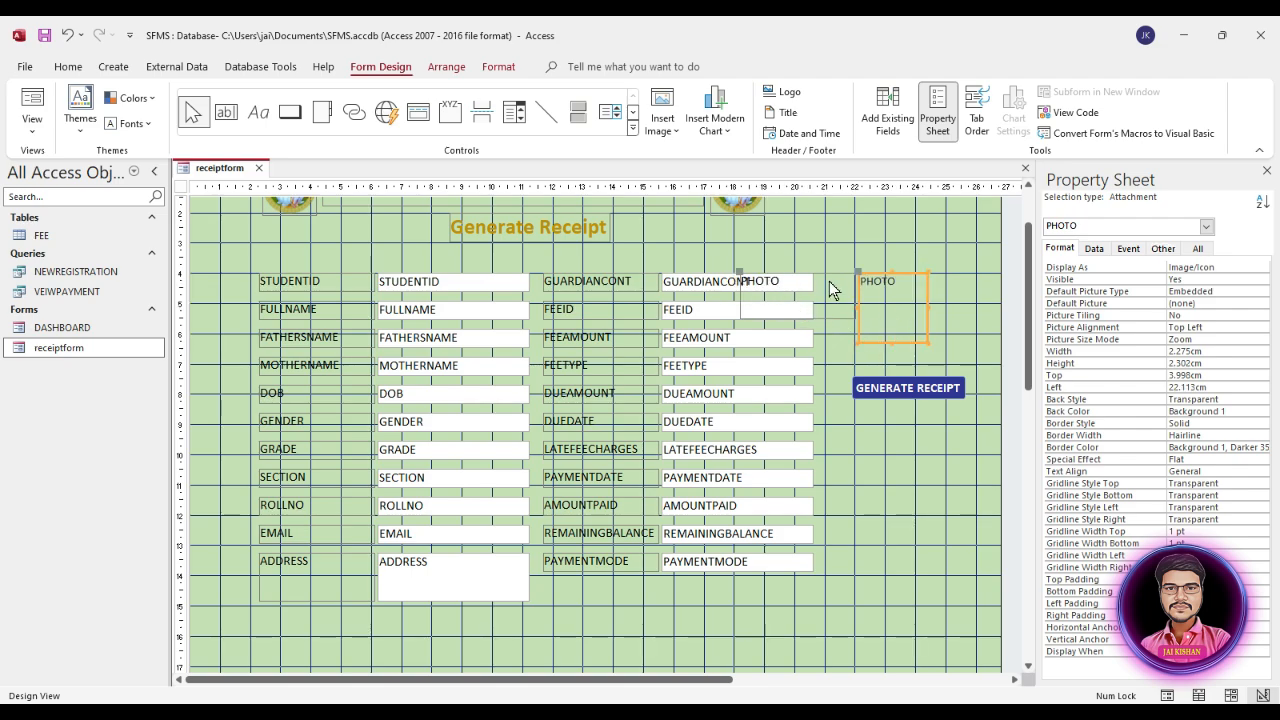
Step: Place the PHOTO label directly beneath the photo box, fit it to its text and widen it to about 2 cm
{"action": "left_click_drag", "start_coordinate": [740, 274], "coordinate": [861, 343]}
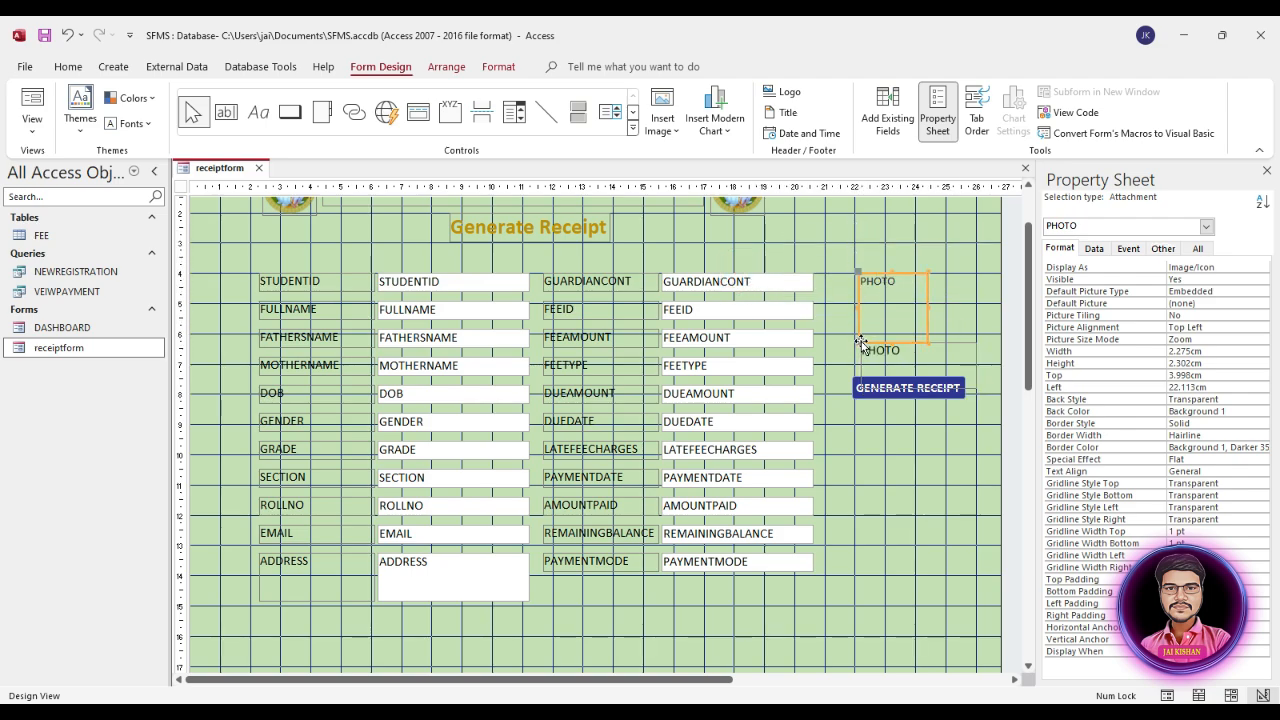
{"action": "right_click", "coordinate": [899, 352]}
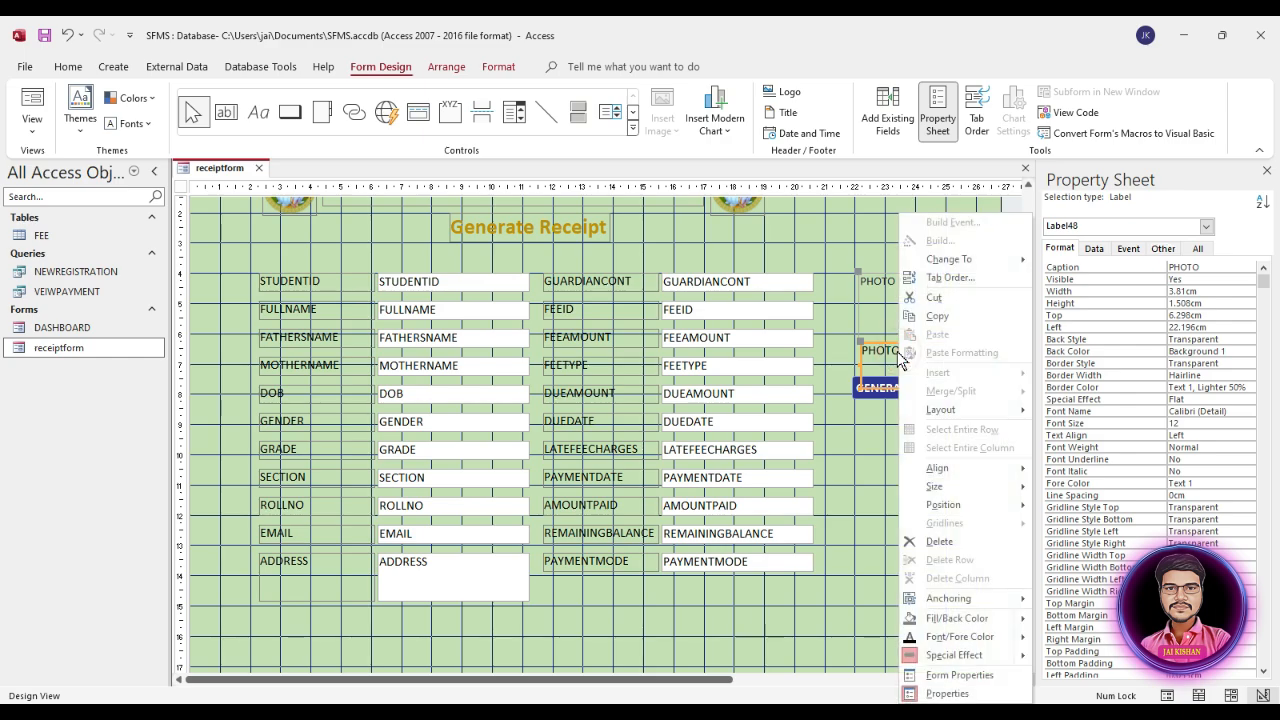
{"action": "mouse_move", "coordinate": [966, 487]}
{"action": "left_click", "coordinate": [1088, 482]}
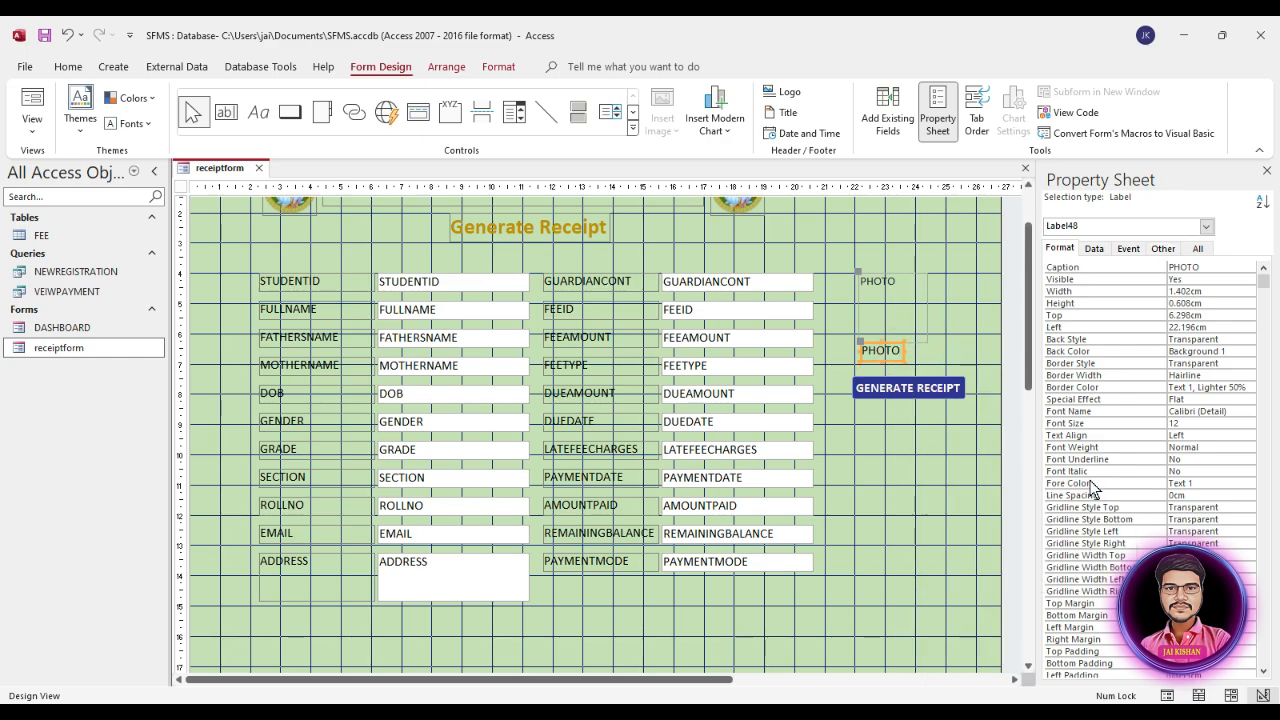
{"action": "left_click_drag", "start_coordinate": [904, 351], "coordinate": [862, 348]}
Step: Make the PHOTO label bold and centred, and nudge it with the photo box slightly down and to the left
{"action": "left_click", "coordinate": [903, 350]}
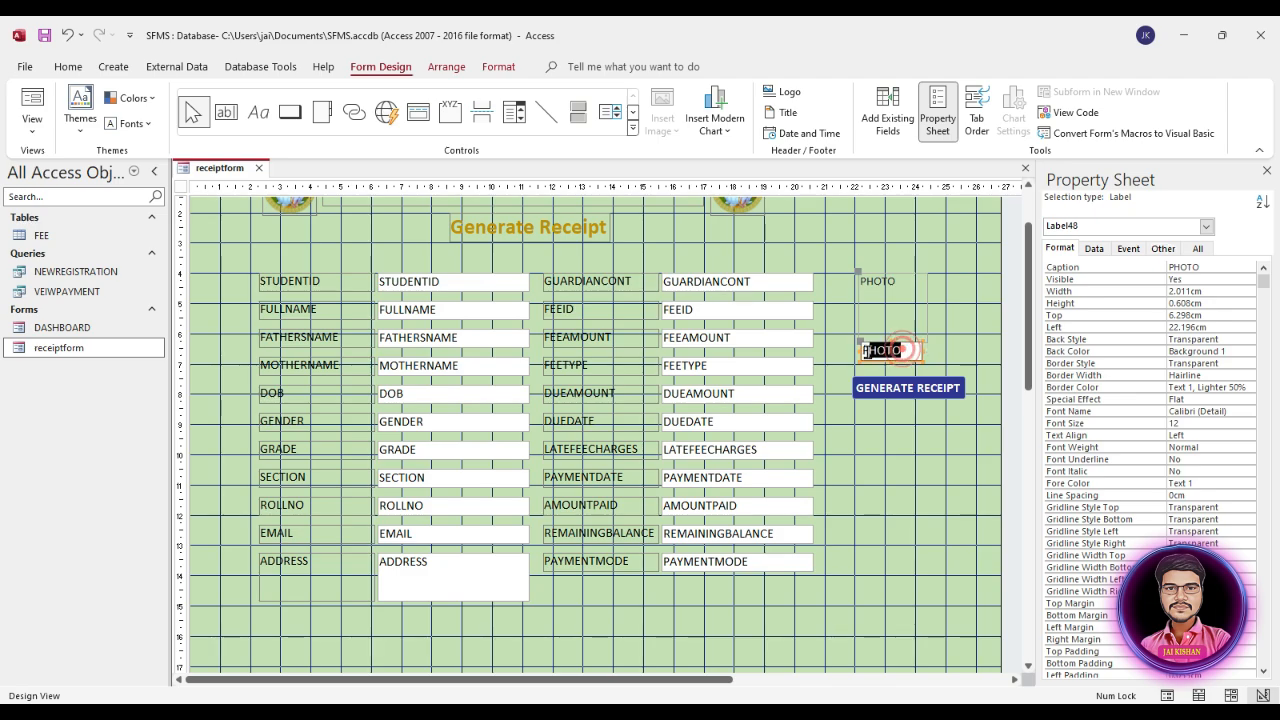
{"action": "left_click", "coordinate": [965, 318]}
{"action": "left_click", "coordinate": [890, 347]}
{"action": "left_click", "coordinate": [901, 351]}
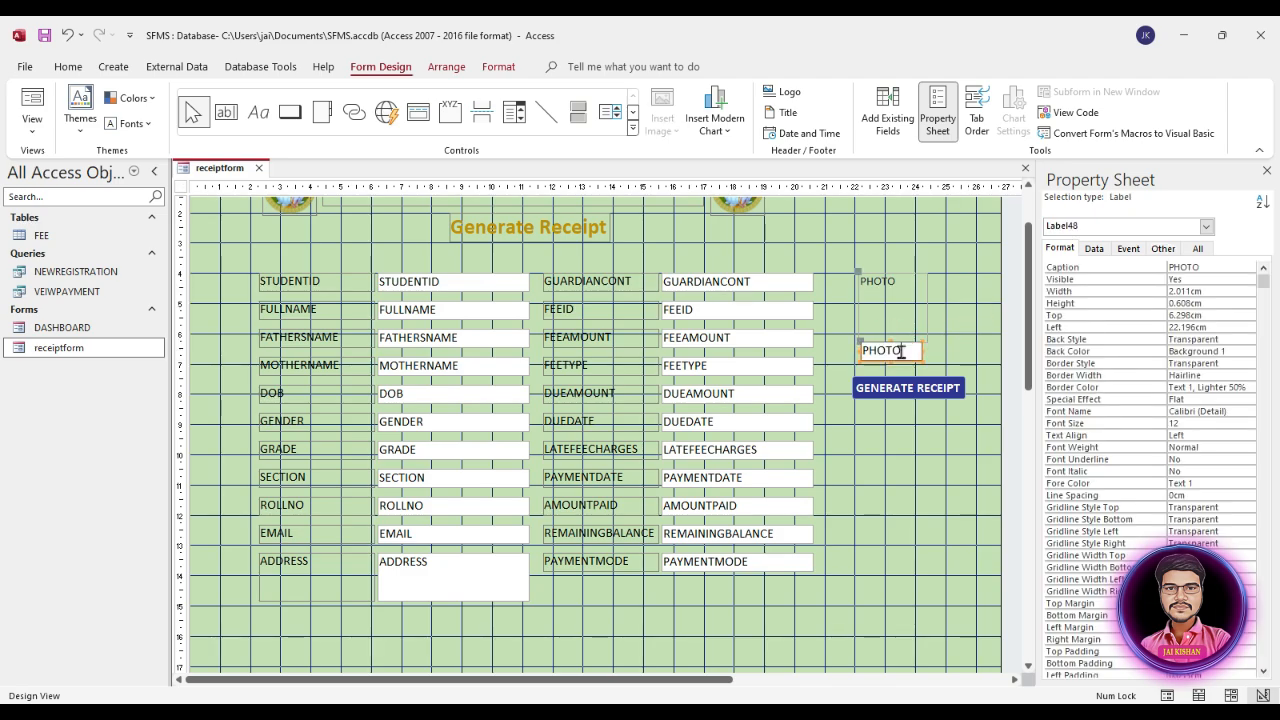
{"action": "left_click_drag", "start_coordinate": [901, 351], "coordinate": [840, 358]}
{"action": "left_click", "coordinate": [492, 70]}
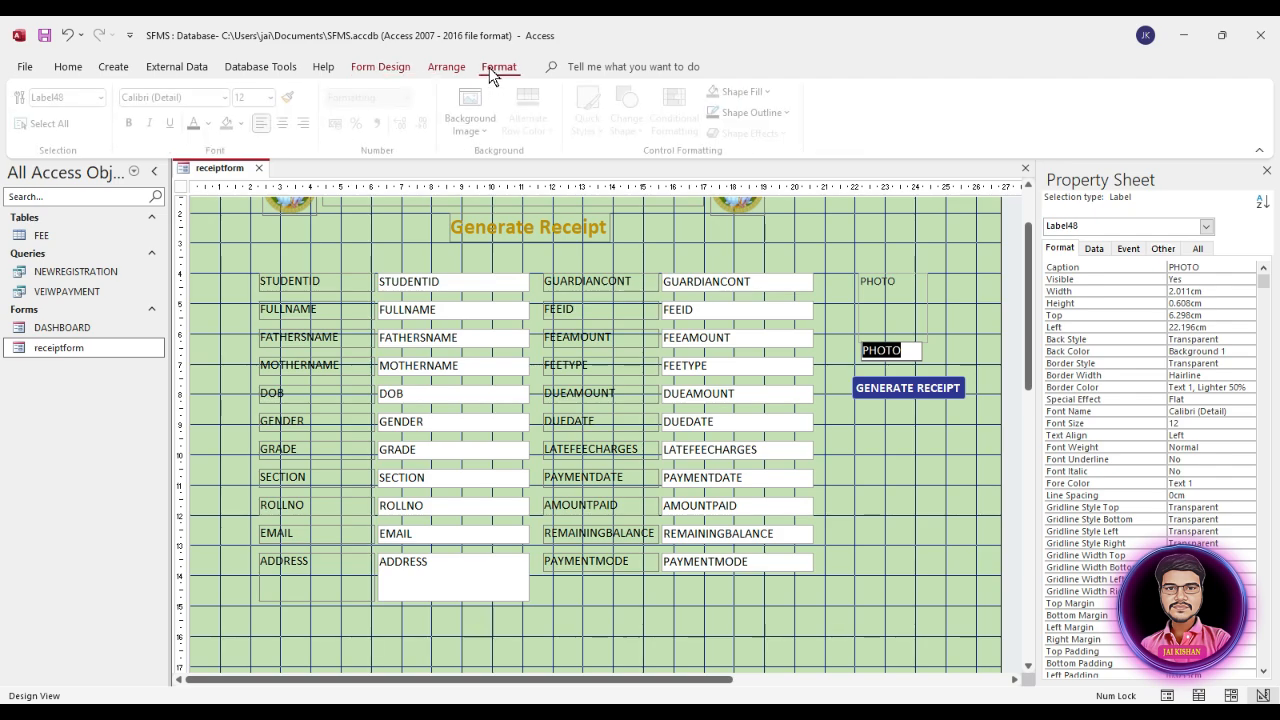
{"action": "left_click", "coordinate": [136, 125]}
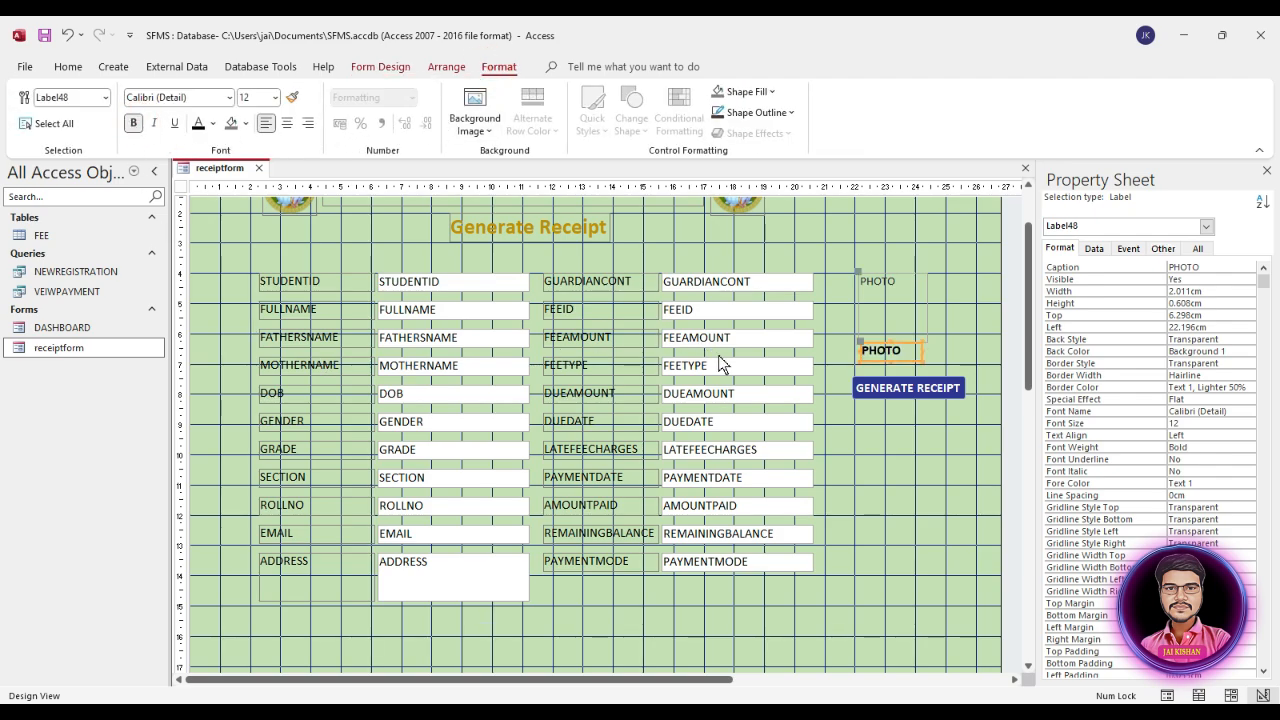
{"action": "left_click", "coordinate": [286, 123]}
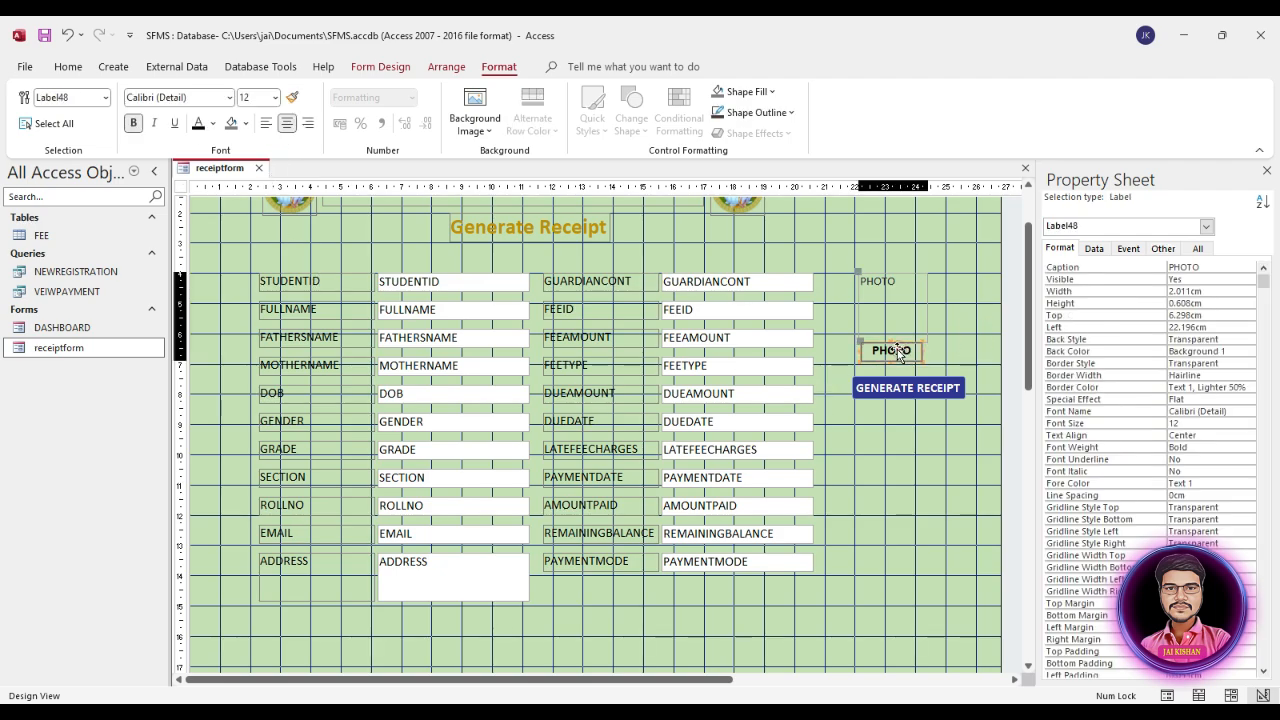
{"action": "left_click_drag", "start_coordinate": [891, 349], "coordinate": [888, 356]}
{"action": "left_click", "coordinate": [933, 282]}
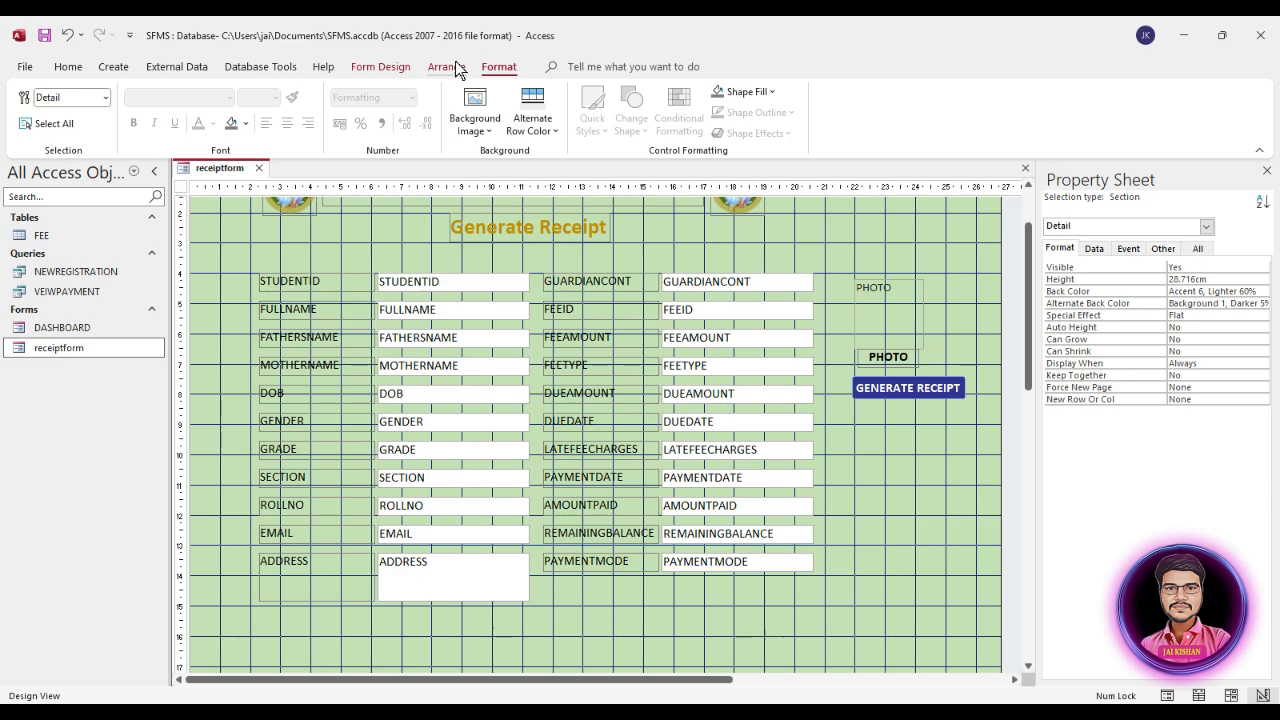
Step: Draw a rectangle about 2.6 by 2.7 cm around the photo box and send it to the back
{"action": "left_click", "coordinate": [377, 66]}
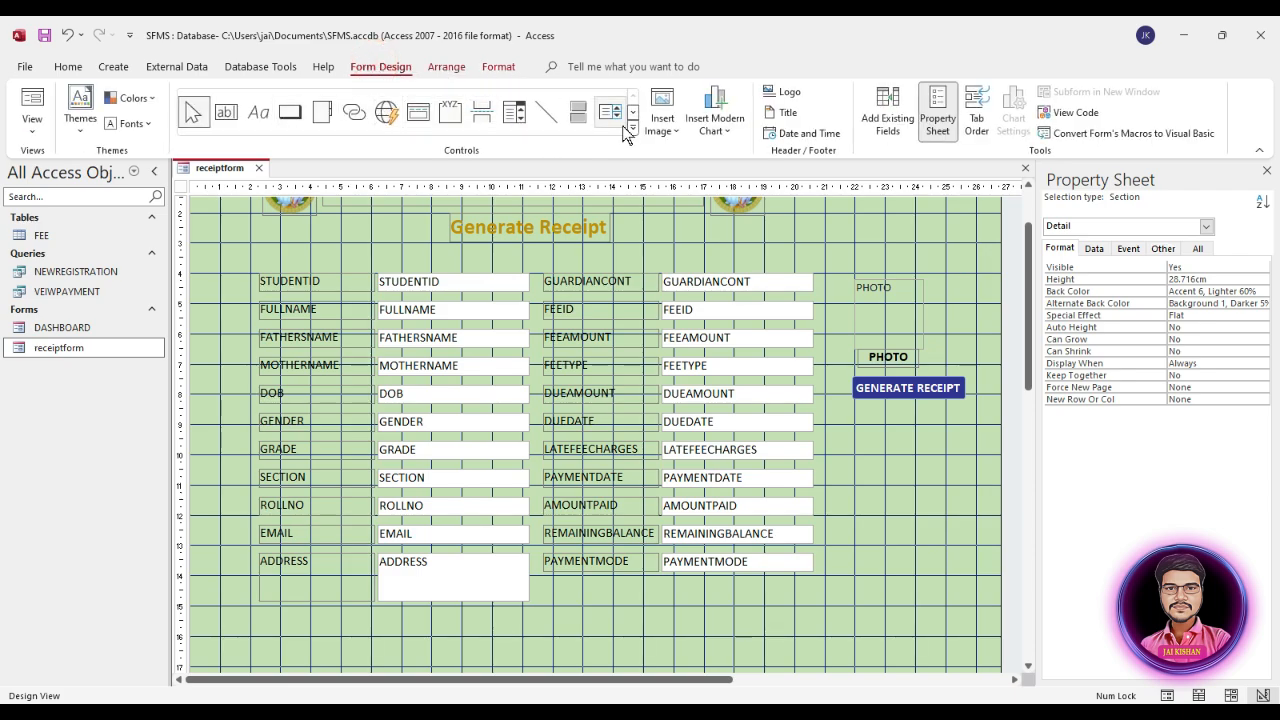
{"action": "left_click", "coordinate": [632, 130]}
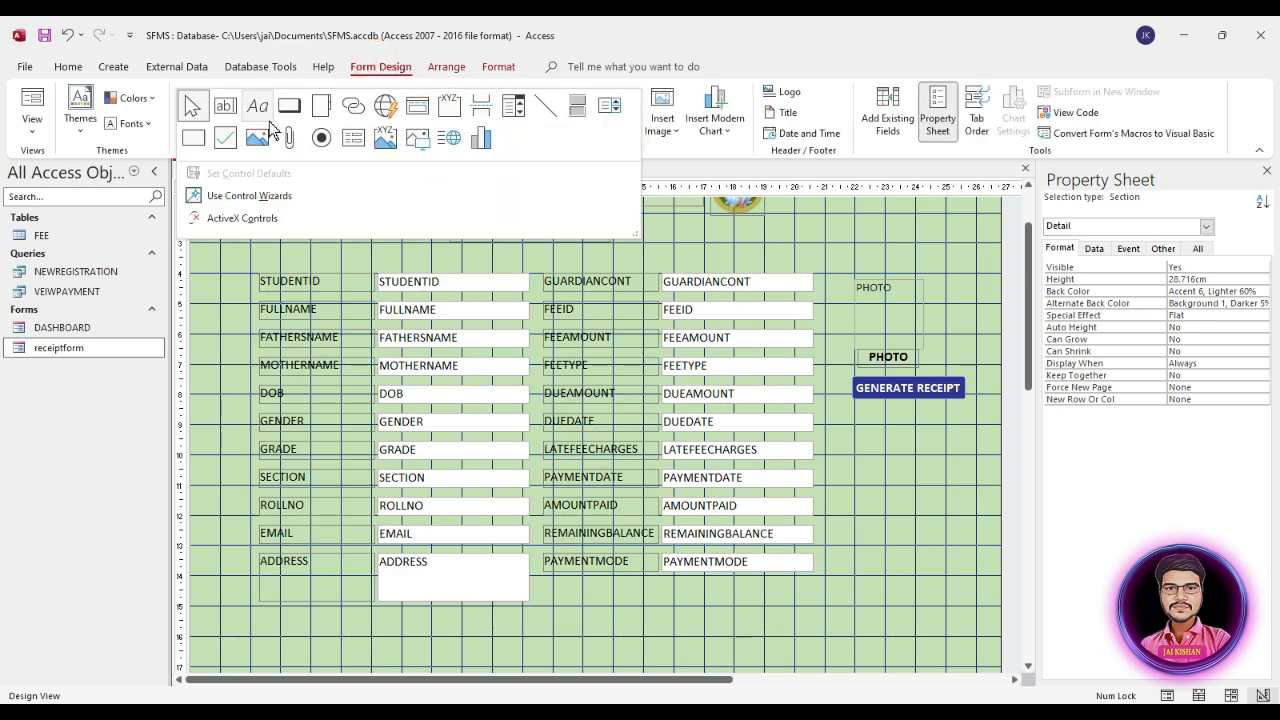
{"action": "left_click", "coordinate": [193, 137]}
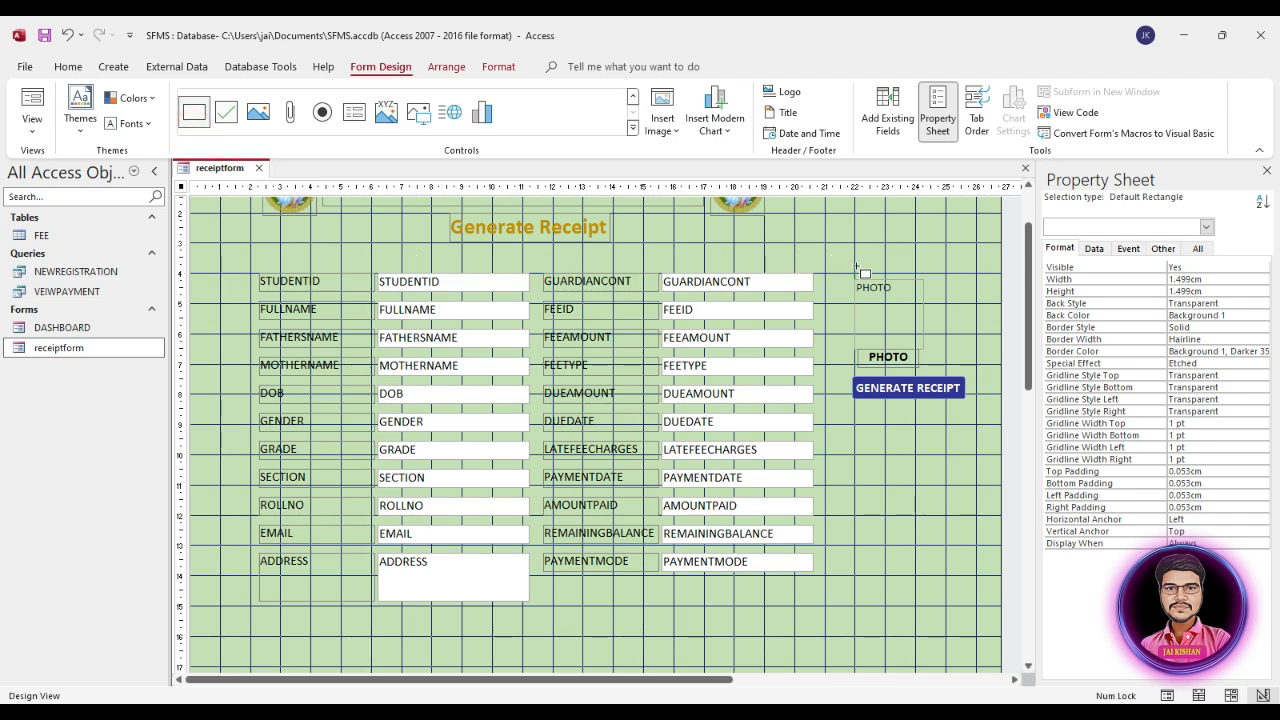
{"action": "mouse_move", "coordinate": [849, 273]}
{"action": "left_mouse_down"}
{"action": "mouse_move", "coordinate": [858, 292]}
{"action": "mouse_move", "coordinate": [934, 322]}
{"action": "mouse_move", "coordinate": [929, 355]}
{"action": "left_mouse_up"}
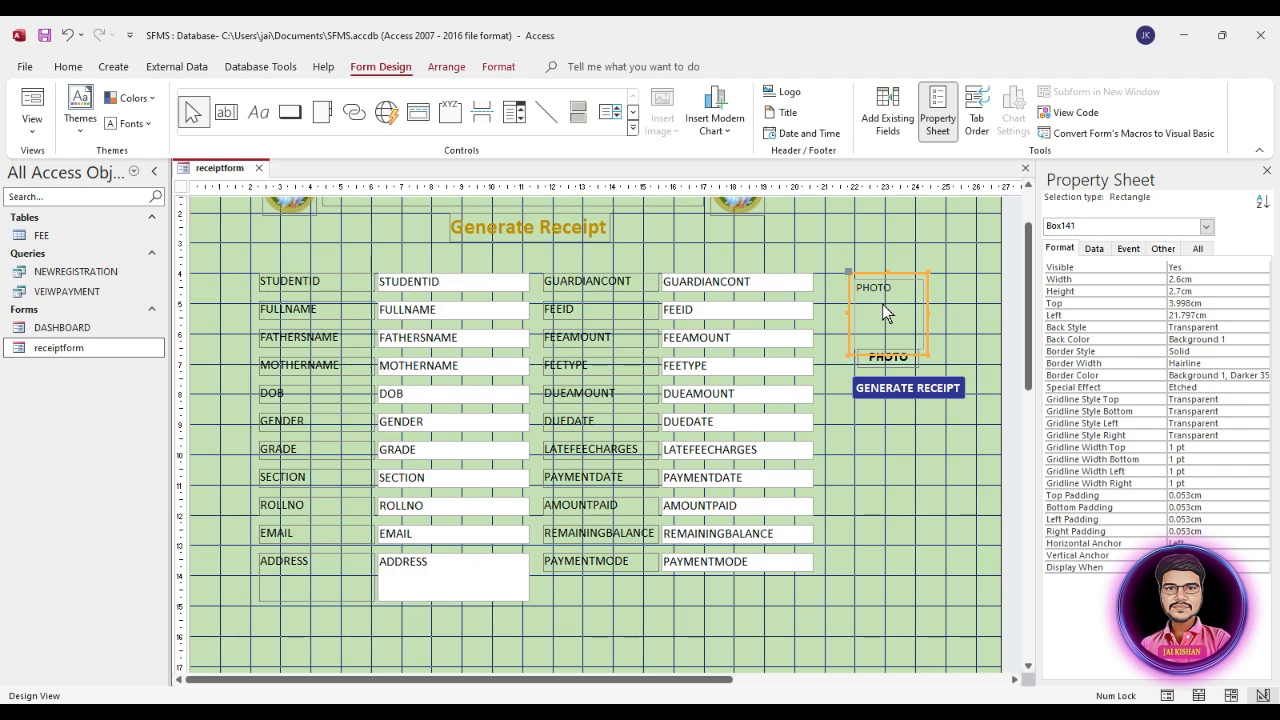
{"action": "right_click", "coordinate": [921, 276]}
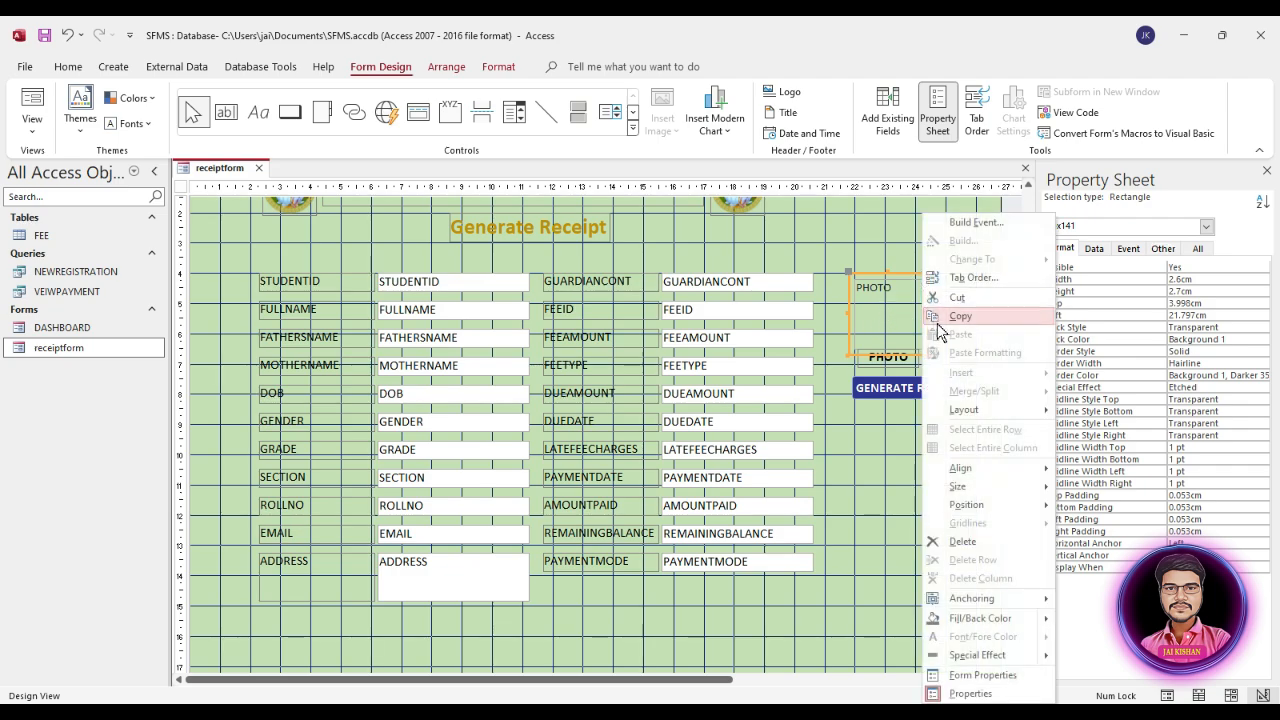
{"action": "mouse_move", "coordinate": [985, 495]}
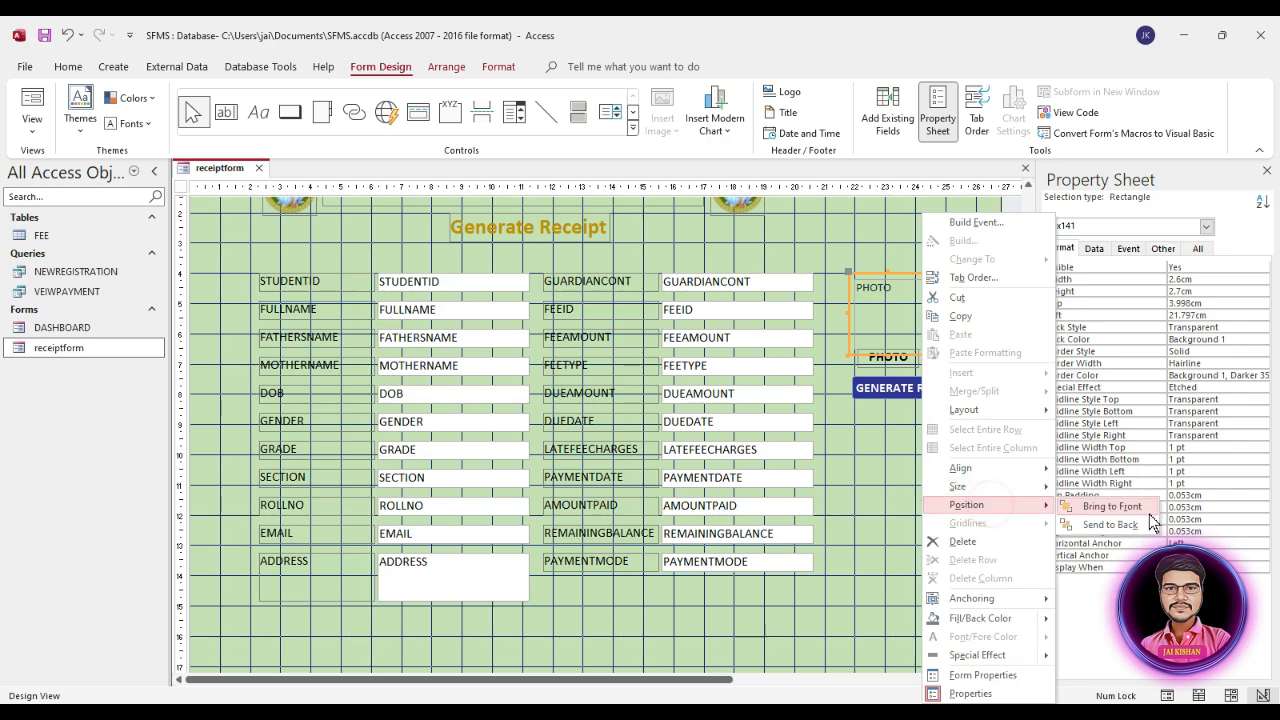
{"action": "left_click", "coordinate": [1110, 524]}
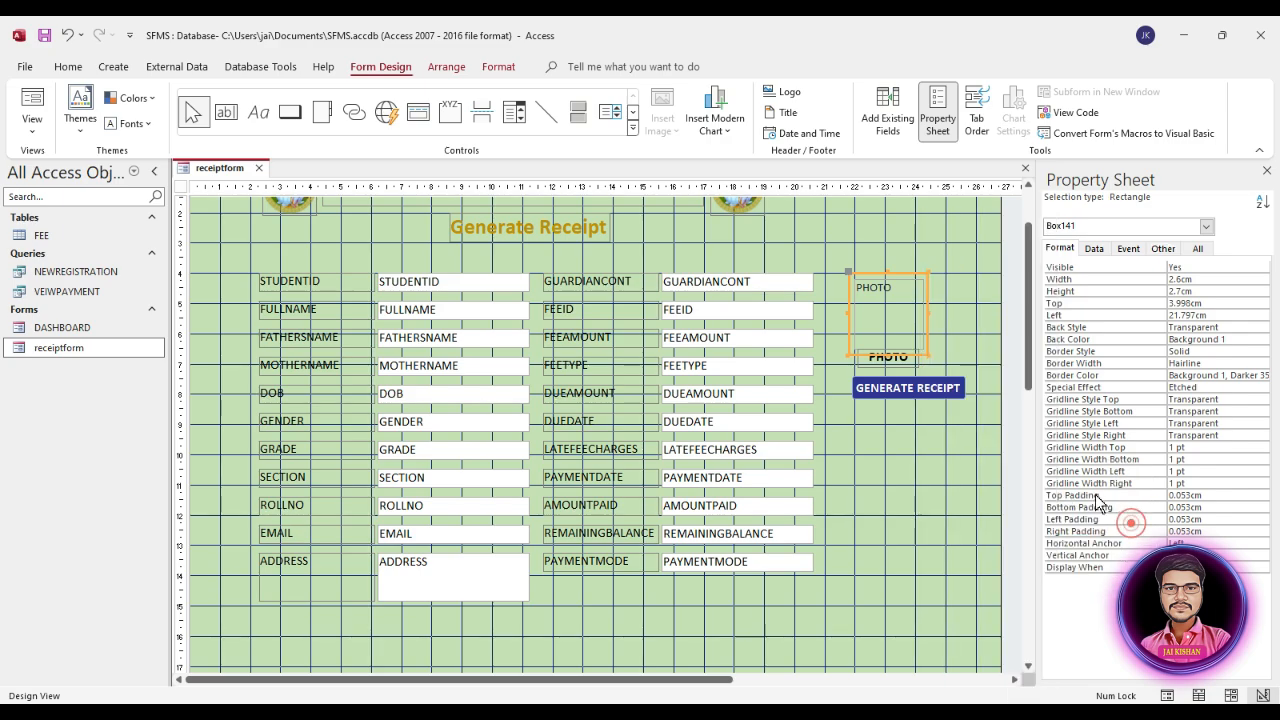
Step: Fill the rectangle behind the photo box with dark purple #604C78
{"action": "left_click", "coordinate": [1090, 341]}
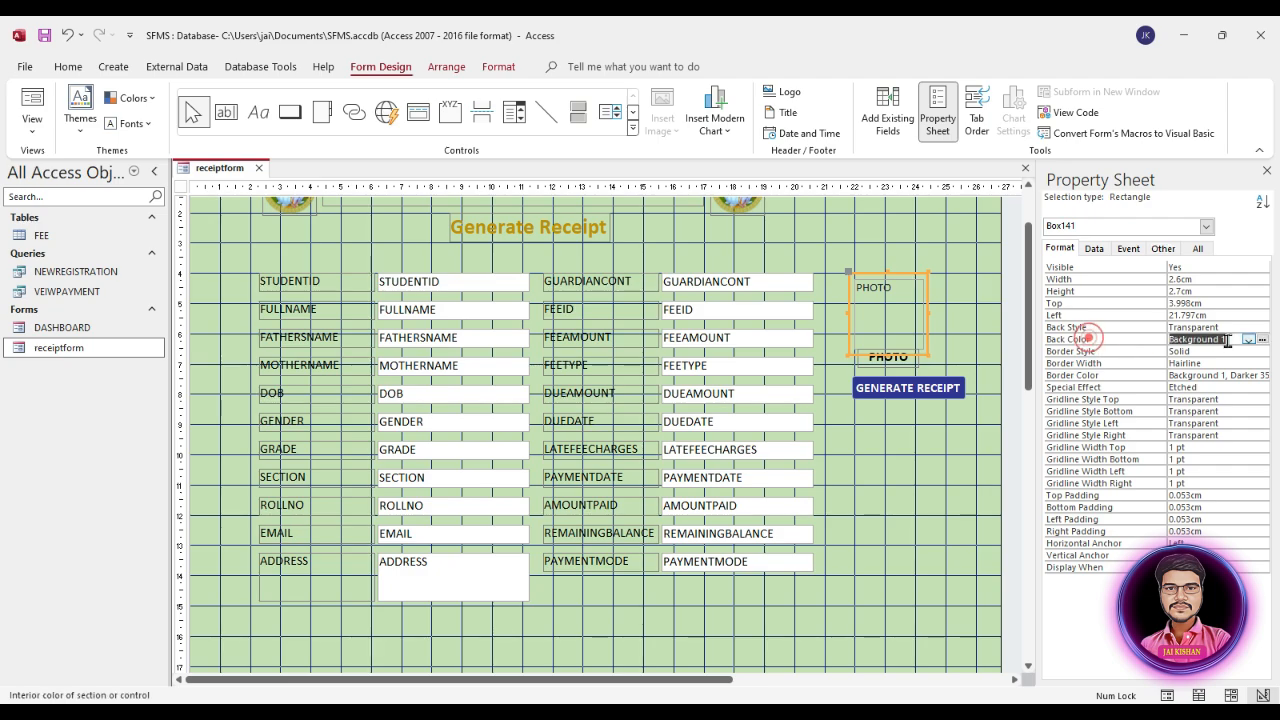
{"action": "left_click", "coordinate": [1262, 339]}
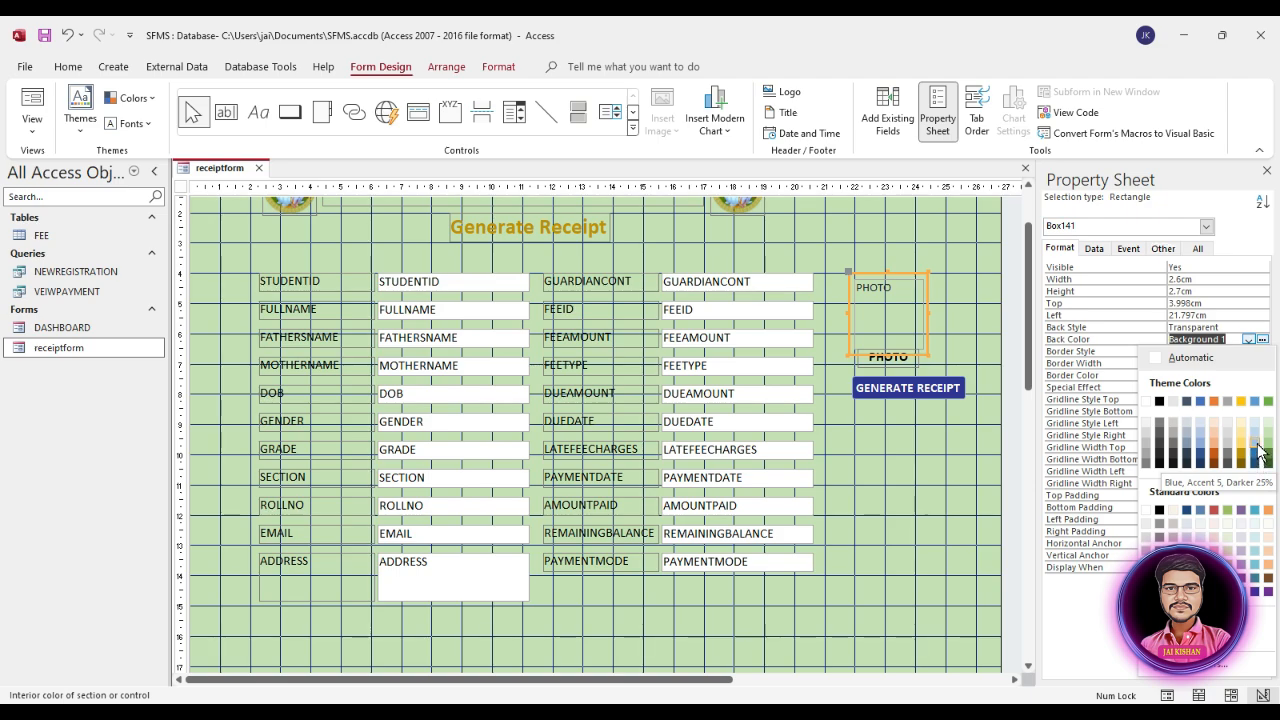
{"action": "left_click", "coordinate": [1247, 582]}
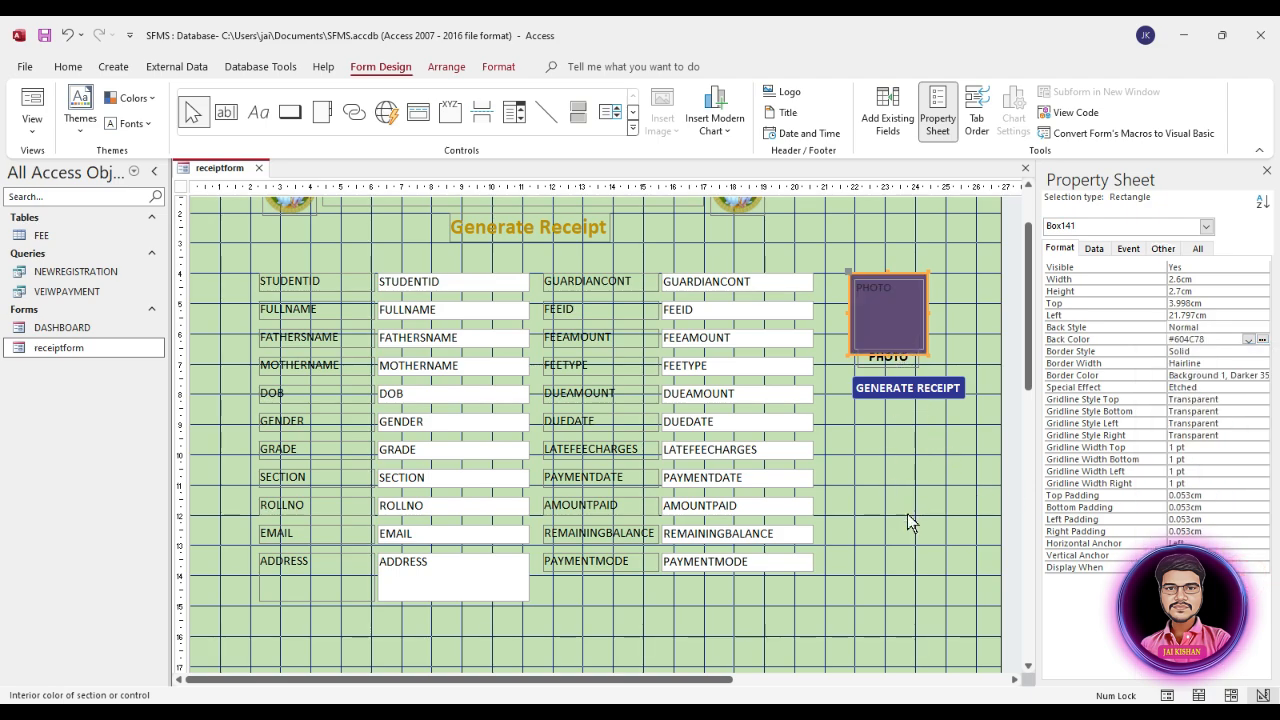
Step: Move the bold PHOTO label down so it sits just beneath the purple photo frame
{"action": "left_click", "coordinate": [893, 360]}
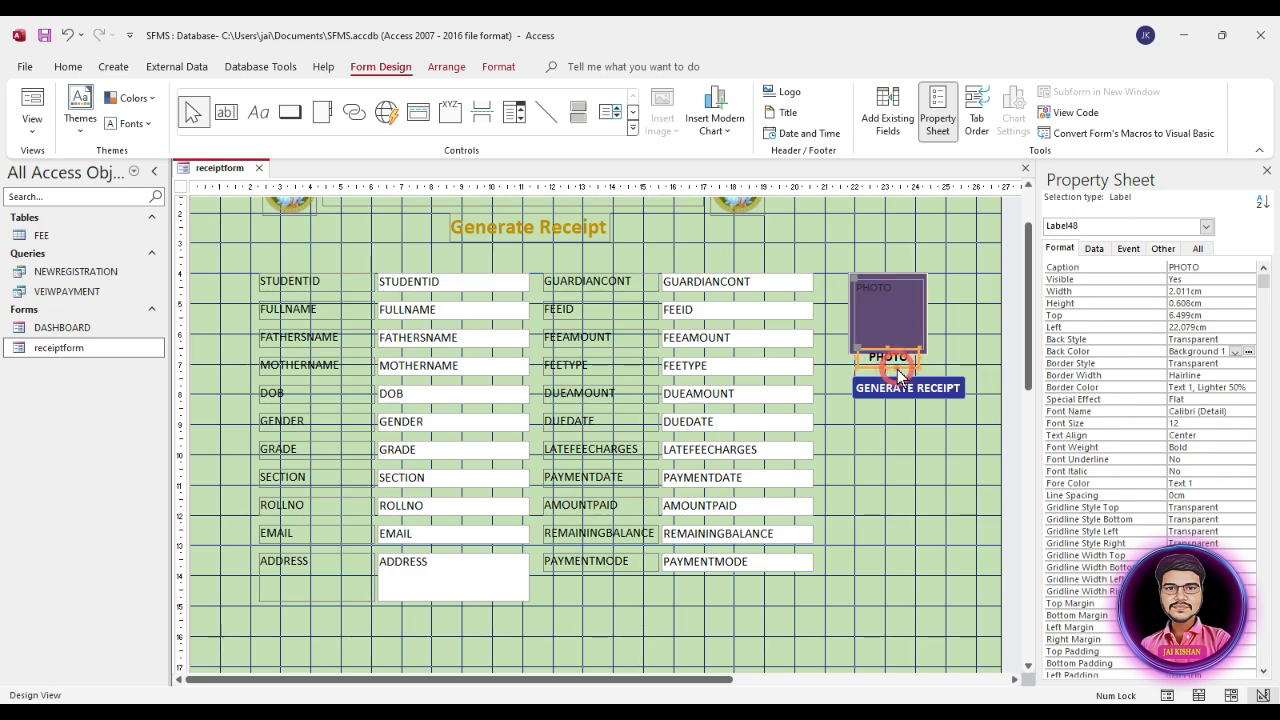
{"action": "left_click", "coordinate": [857, 354]}
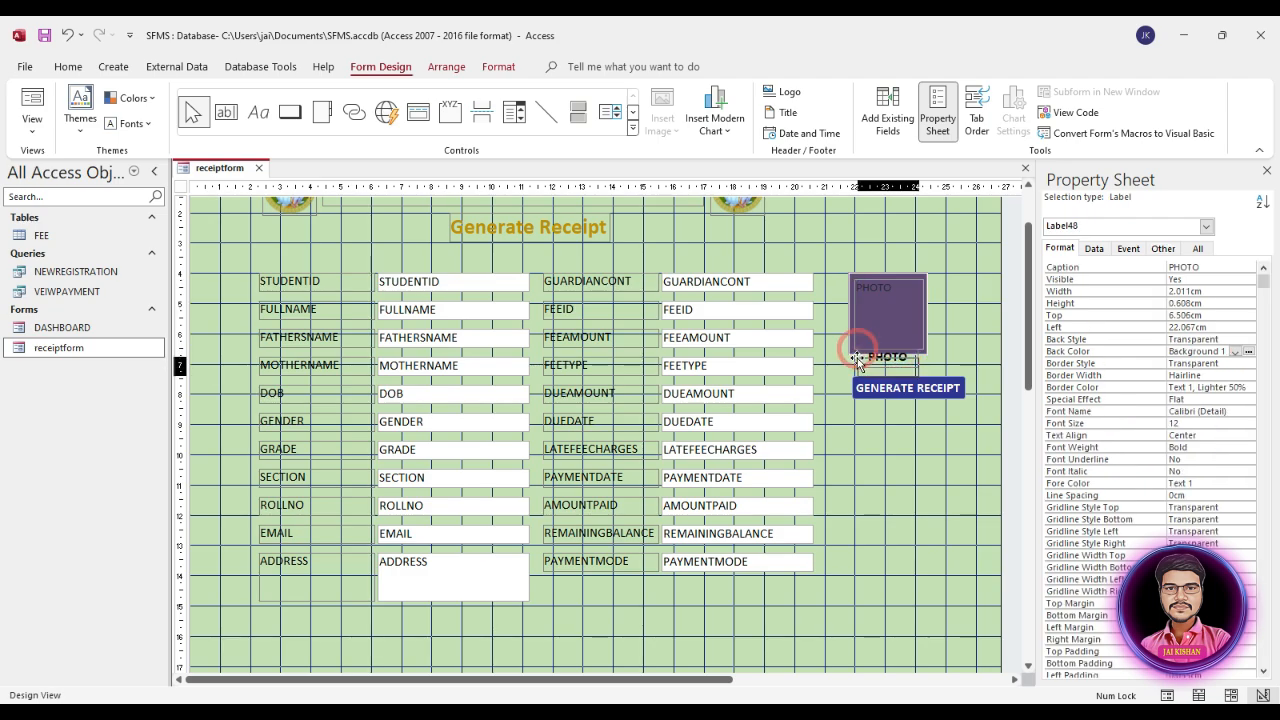
{"action": "left_click_drag", "start_coordinate": [857, 358], "coordinate": [862, 357]}
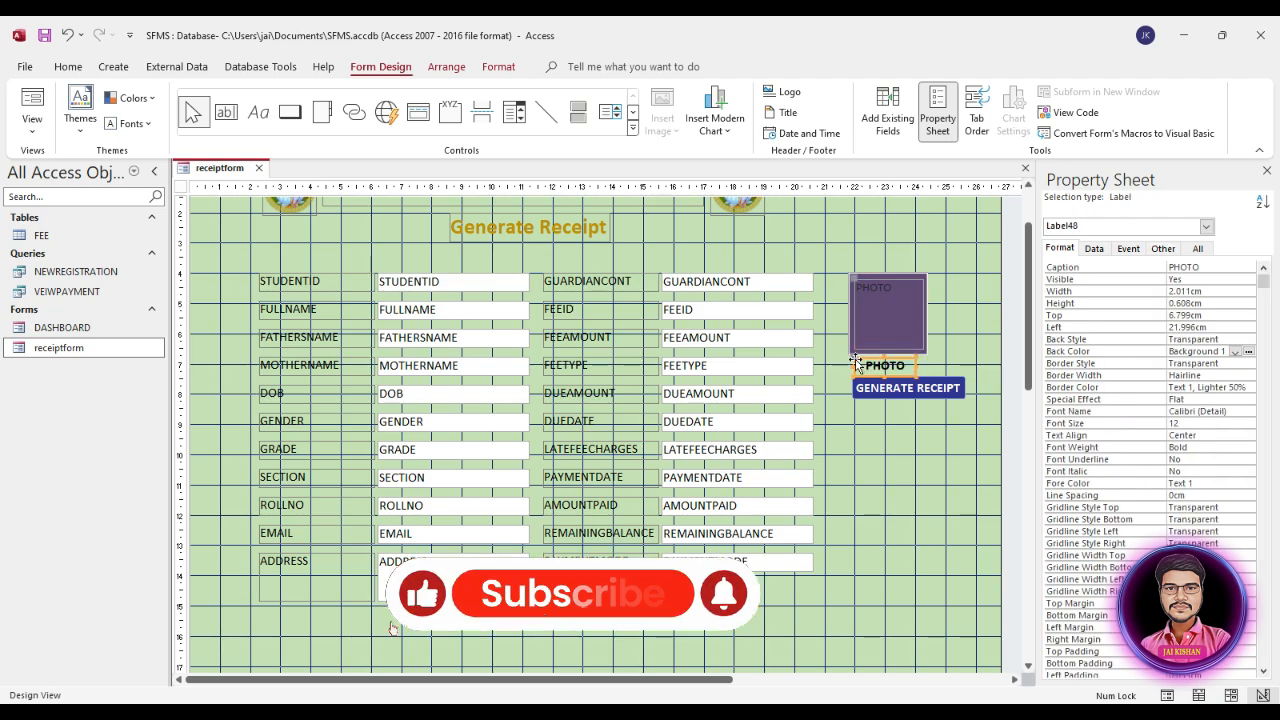
Step: Move the GENERATE RECEIPT button down and left beneath the PHOTO label and change its caption to HOME
{"action": "left_click", "coordinate": [917, 388]}
{"action": "left_click", "coordinate": [960, 437]}
{"action": "left_click_drag", "start_coordinate": [938, 393], "coordinate": [918, 410]}
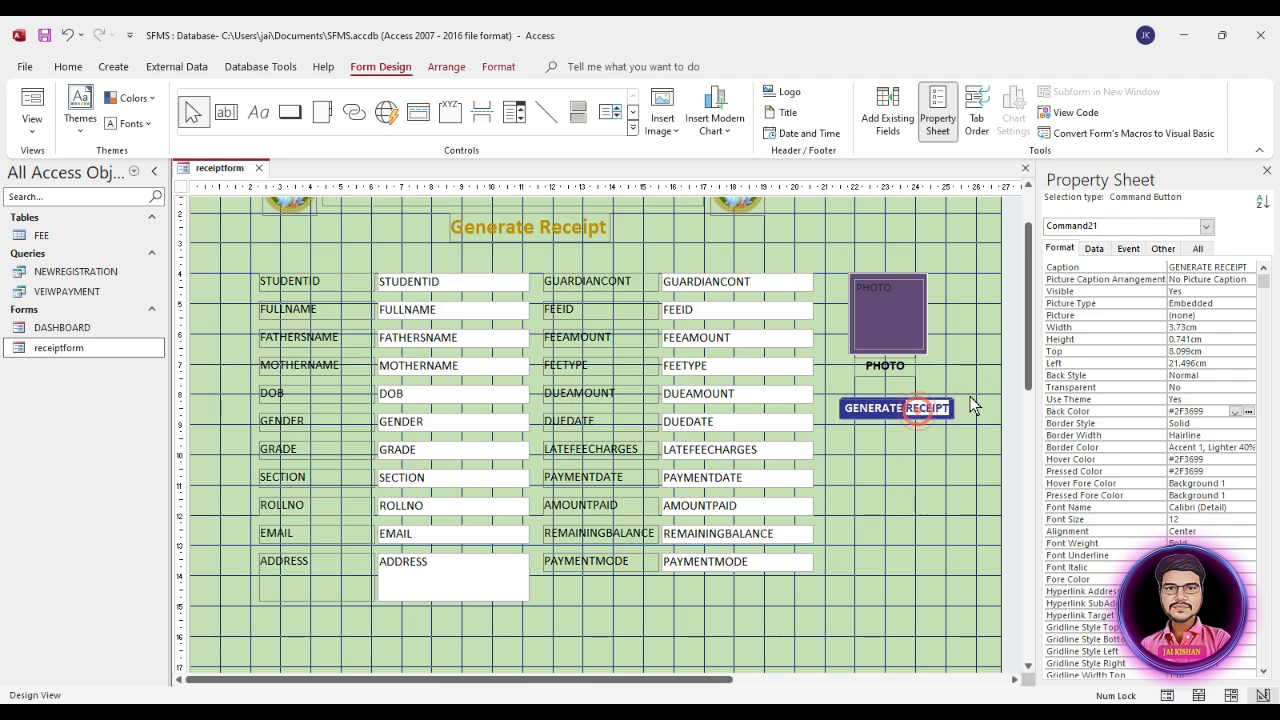
{"action": "key", "text": "BackSpace"}
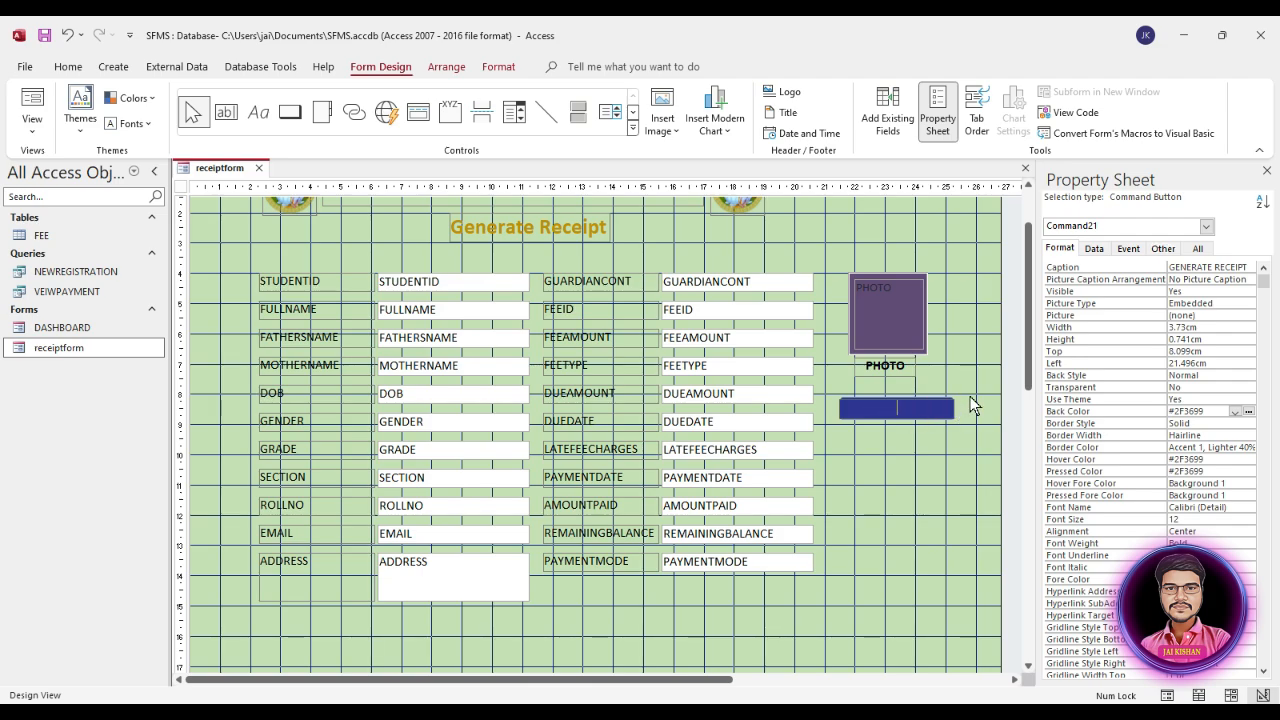
{"action": "key", "text": "Caps_Lock"}
{"action": "type", "text": "HOME"}
{"action": "left_click", "coordinate": [952, 458]}
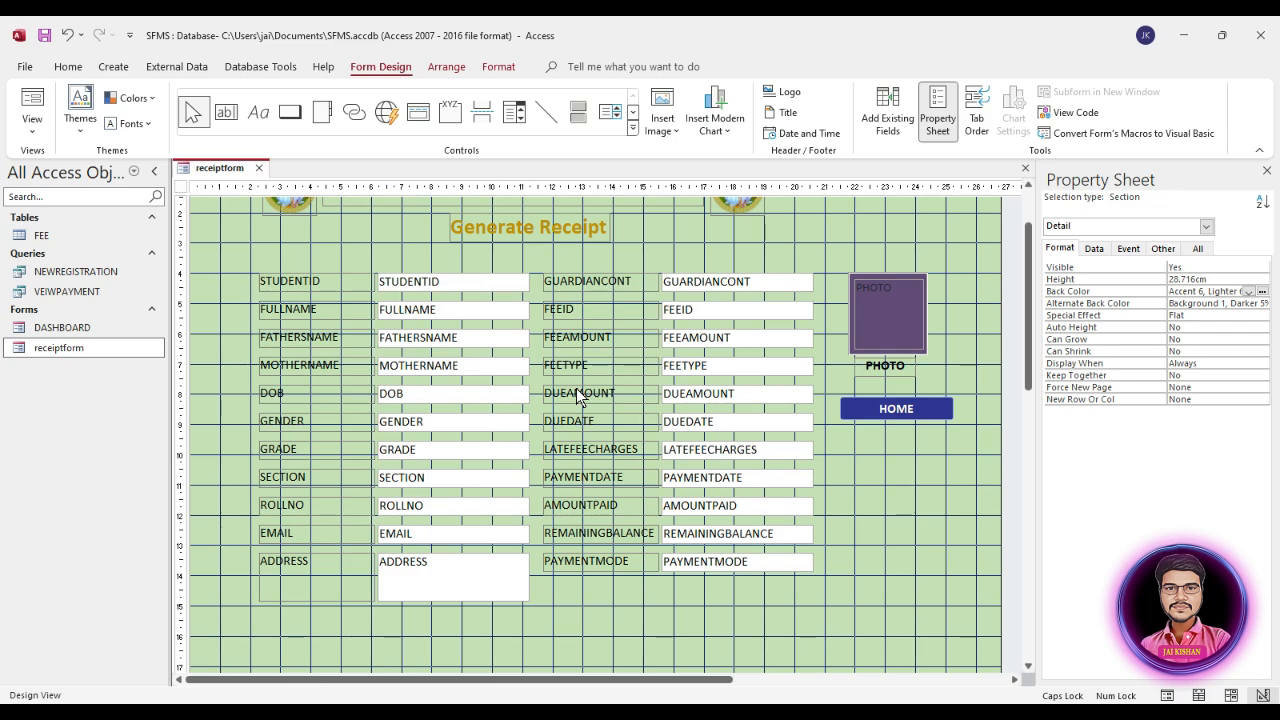
Step: Shorten the form's Detail section by its lower edge to about 20 cm
{"action": "left_click", "coordinate": [450, 575]}
{"action": "scroll", "coordinate": [794, 594], "scroll_direction": "down", "scroll_amount": 5}
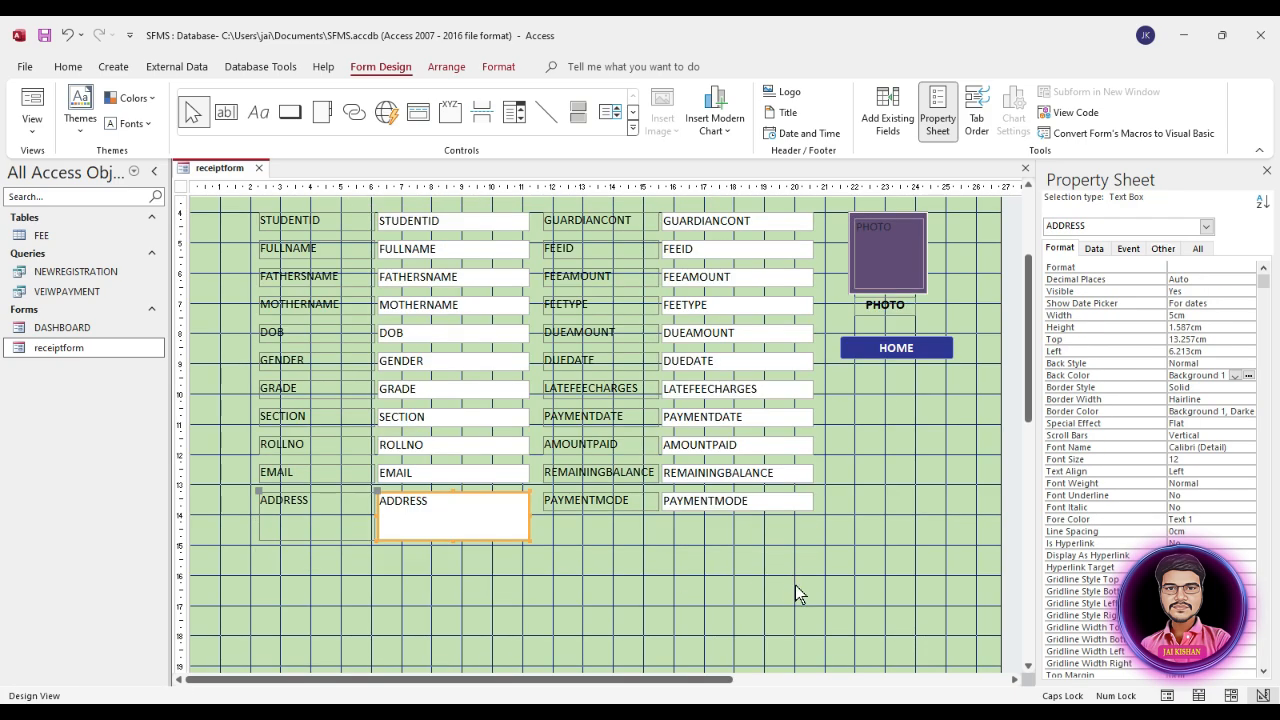
{"action": "left_click", "coordinate": [845, 590]}
{"action": "scroll", "coordinate": [845, 590], "scroll_direction": "down", "scroll_amount": 5}
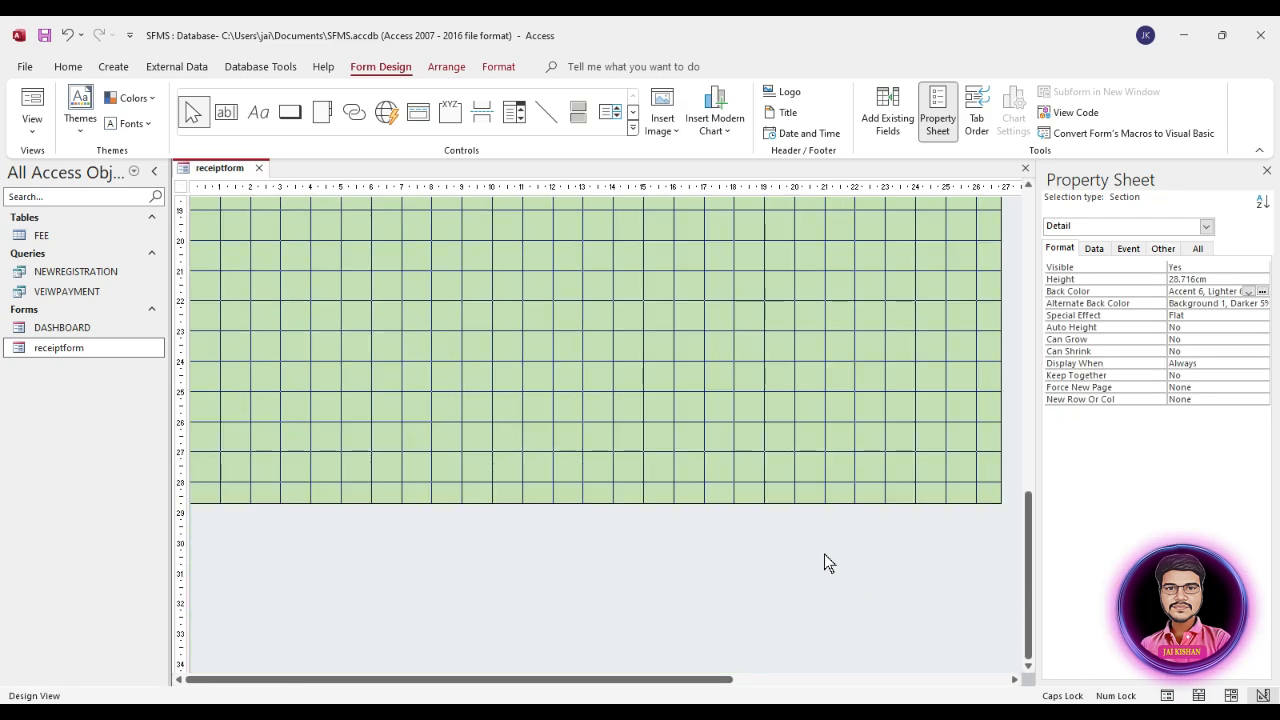
{"action": "left_click_drag", "start_coordinate": [772, 503], "coordinate": [780, 241]}
{"action": "left_click", "coordinate": [781, 298]}
{"action": "scroll", "coordinate": [783, 305], "scroll_direction": "up", "scroll_amount": 3}
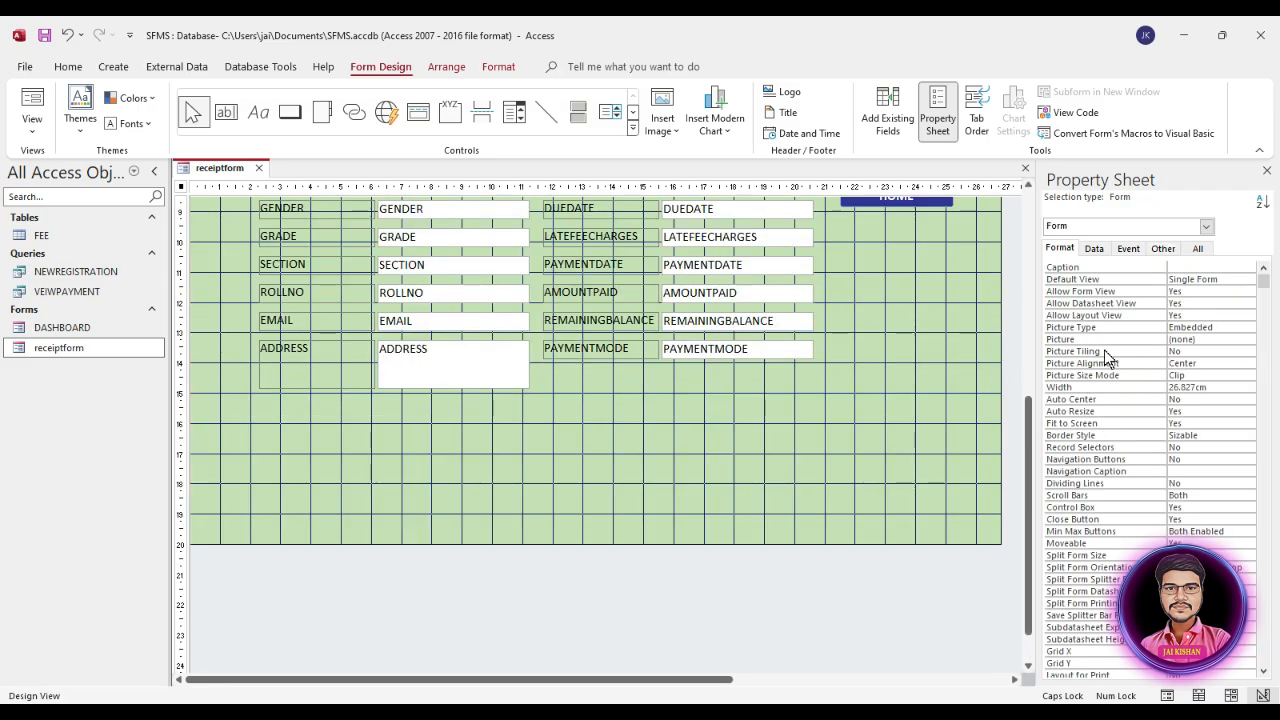
Step: Set the Detail section's height to 16 cm
{"action": "left_click", "coordinate": [890, 338]}
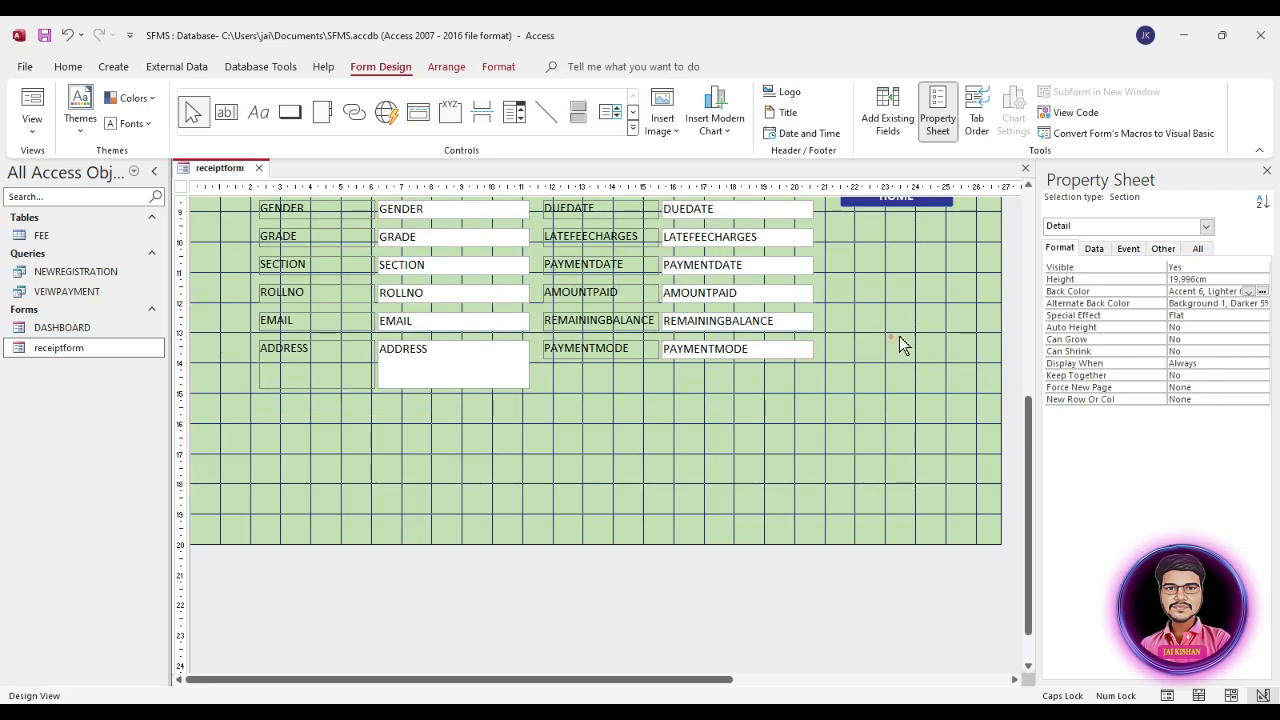
{"action": "left_click", "coordinate": [1217, 278]}
{"action": "double_click", "coordinate": [1221, 277]}
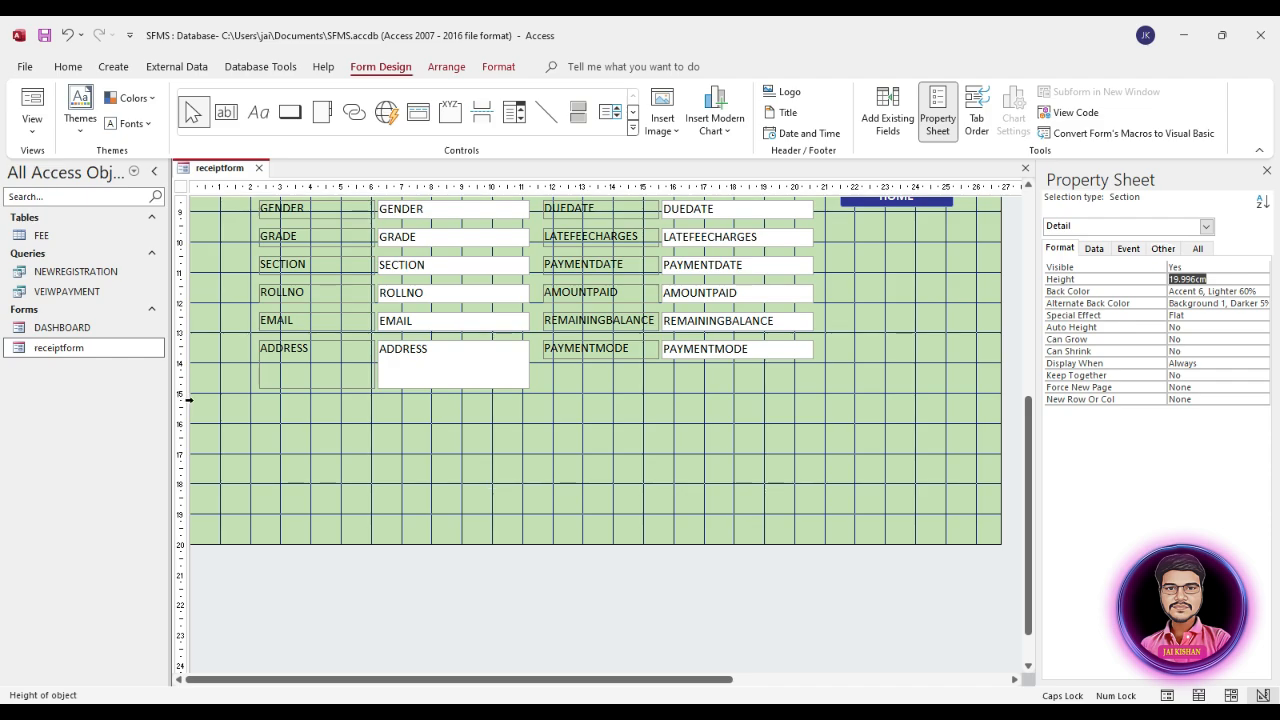
{"action": "type", "text": "16"}
{"action": "key", "text": "Return"}
Step: Move the school title, both logos and the Generate Receipt heading together about 1.8 cm to the right
{"action": "scroll", "coordinate": [358, 447], "scroll_direction": "up", "scroll_amount": 5}
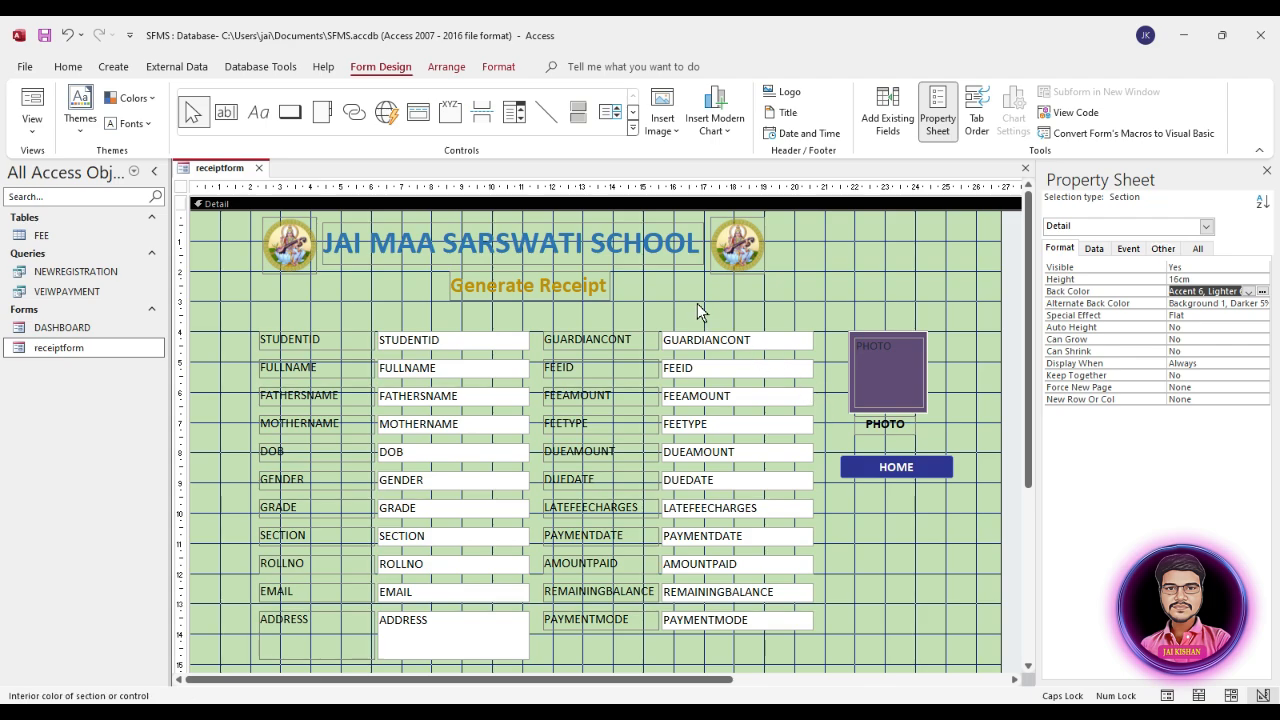
{"action": "left_click_drag", "start_coordinate": [811, 226], "coordinate": [271, 292]}
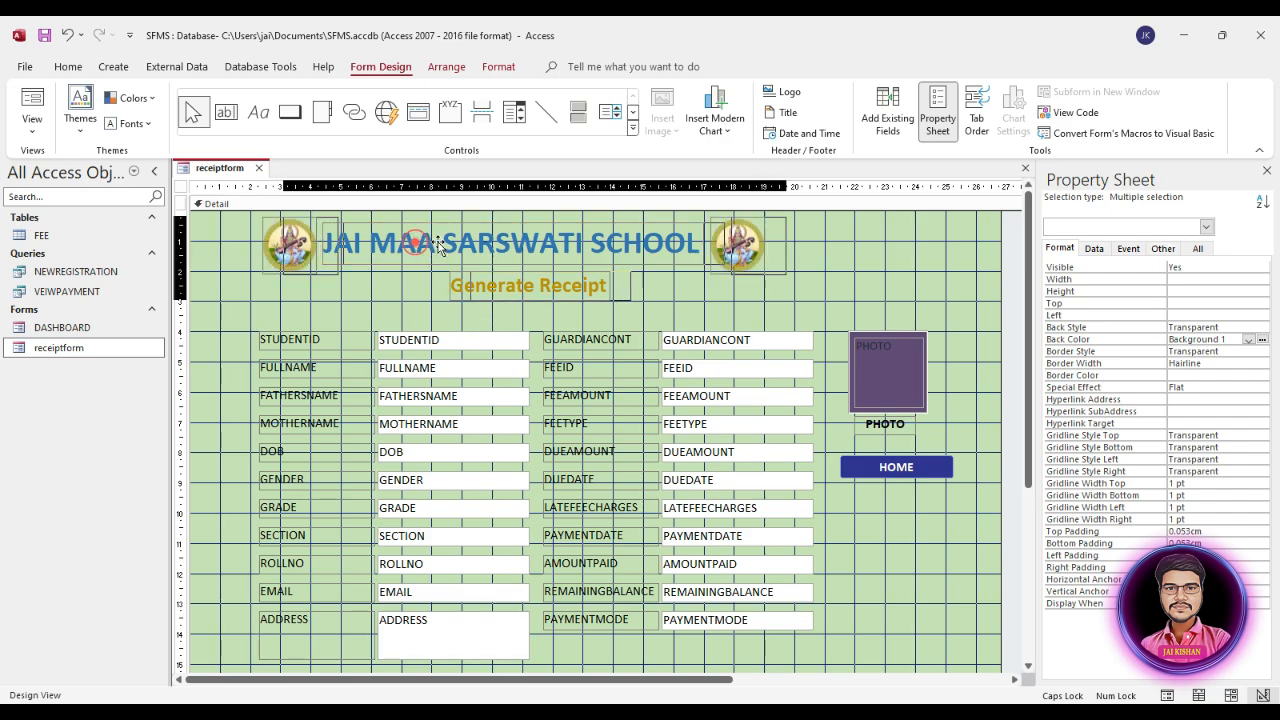
{"action": "left_click_drag", "start_coordinate": [437, 244], "coordinate": [468, 245]}
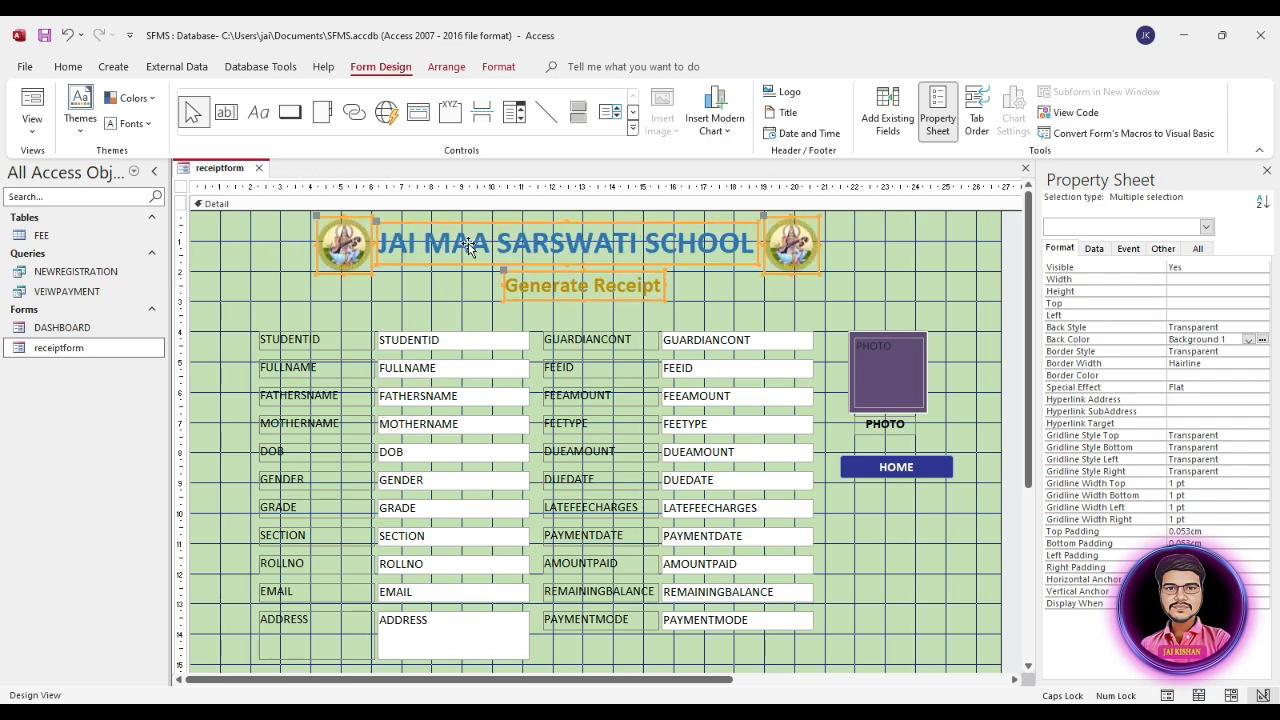
{"action": "left_click", "coordinate": [929, 273]}
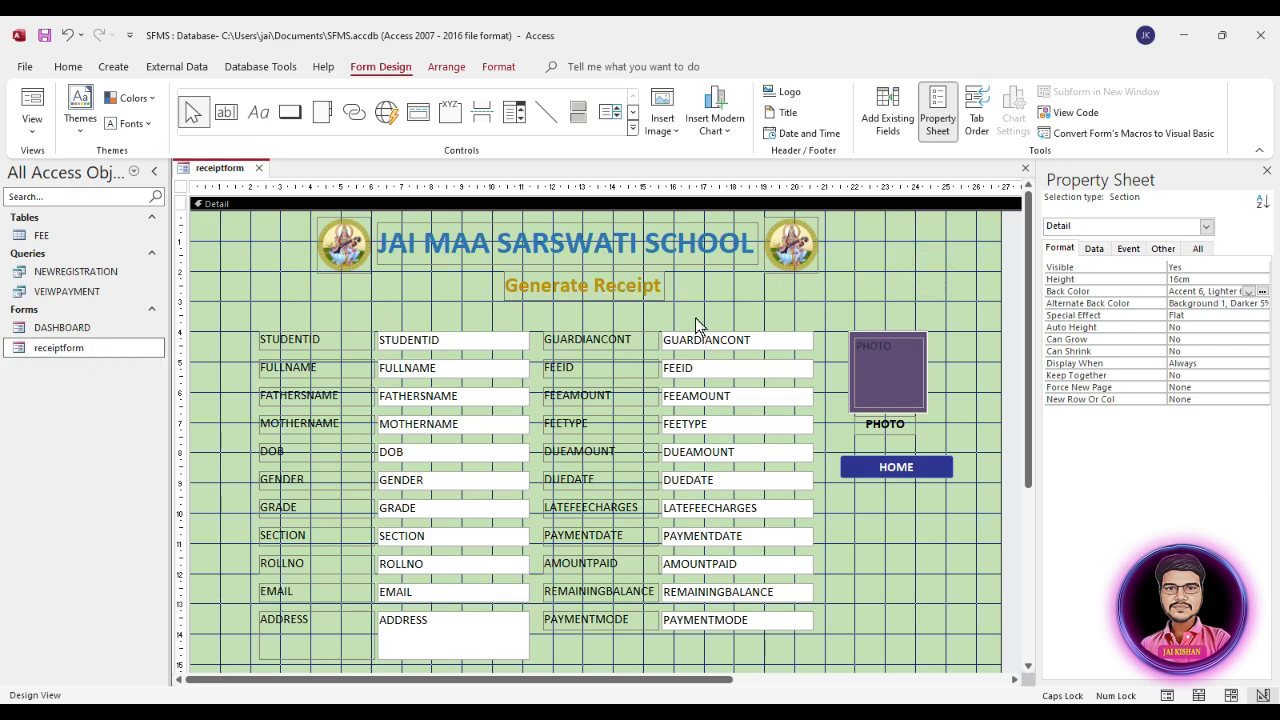
Step: Check the form's Pop Up setting among its properties
{"action": "left_click", "coordinate": [181, 187]}
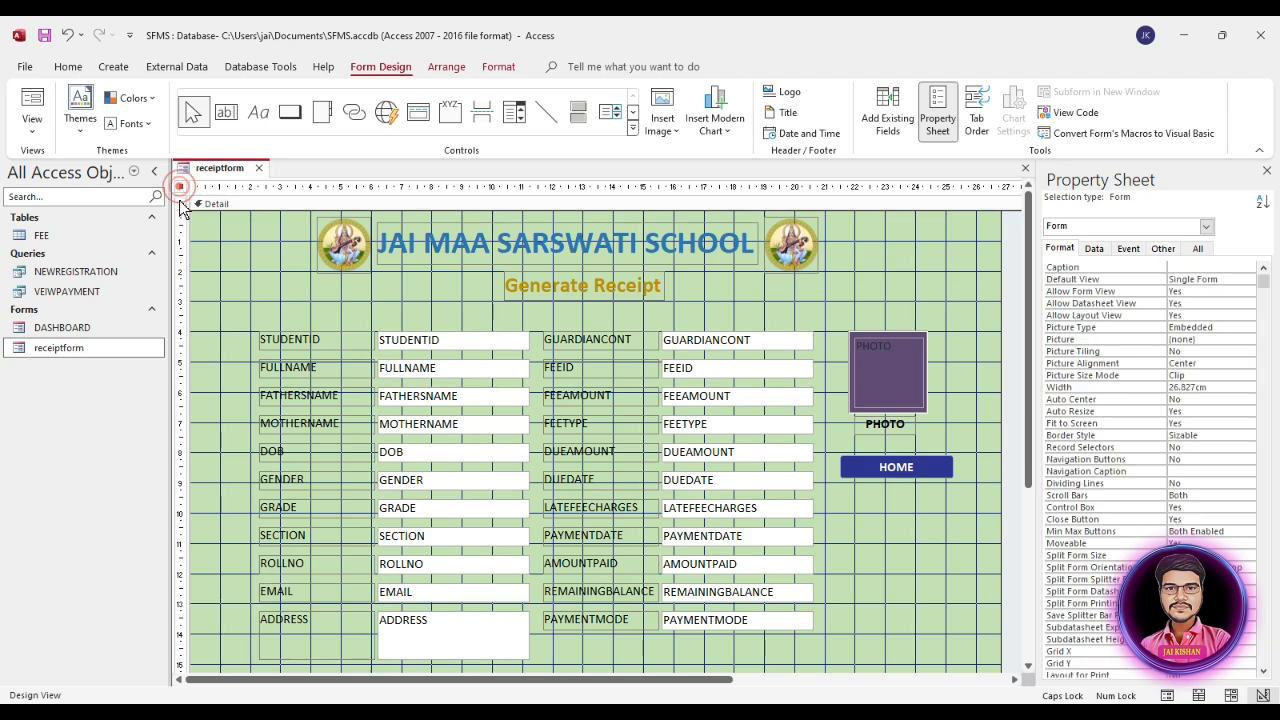
{"action": "left_click", "coordinate": [1164, 248]}
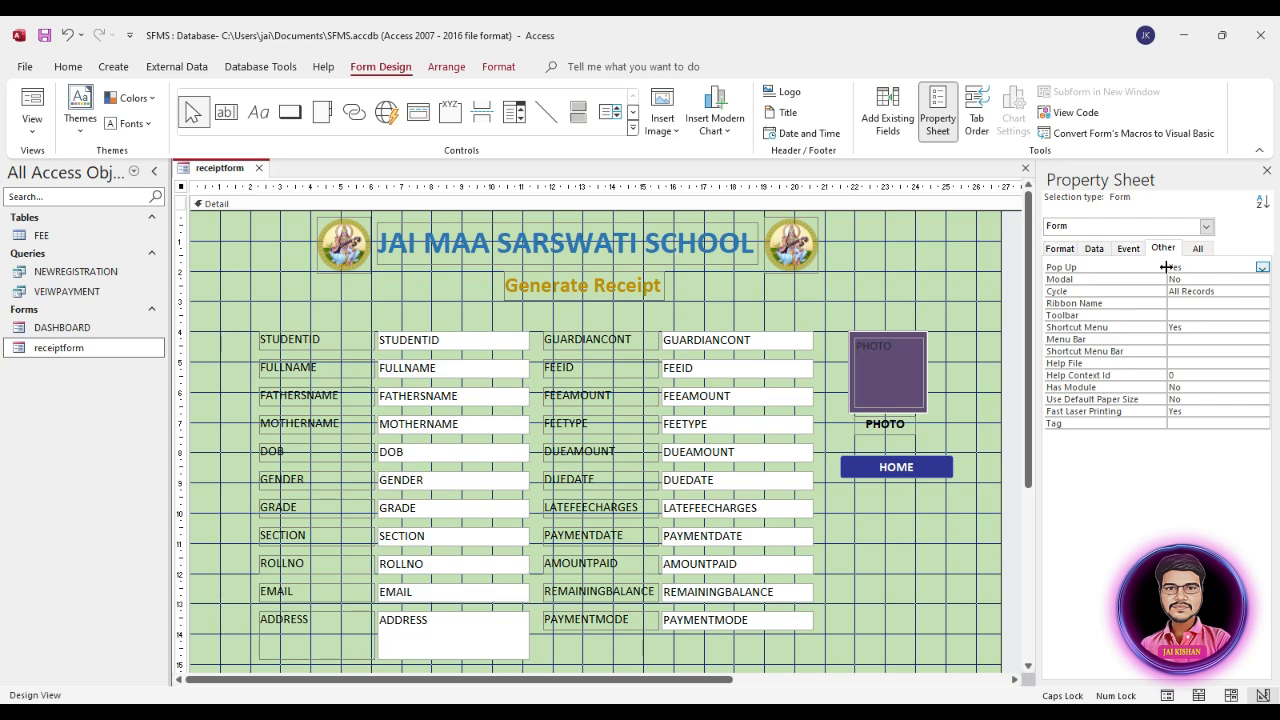
{"action": "left_click", "coordinate": [52, 350]}
{"action": "left_click", "coordinate": [1066, 250]}
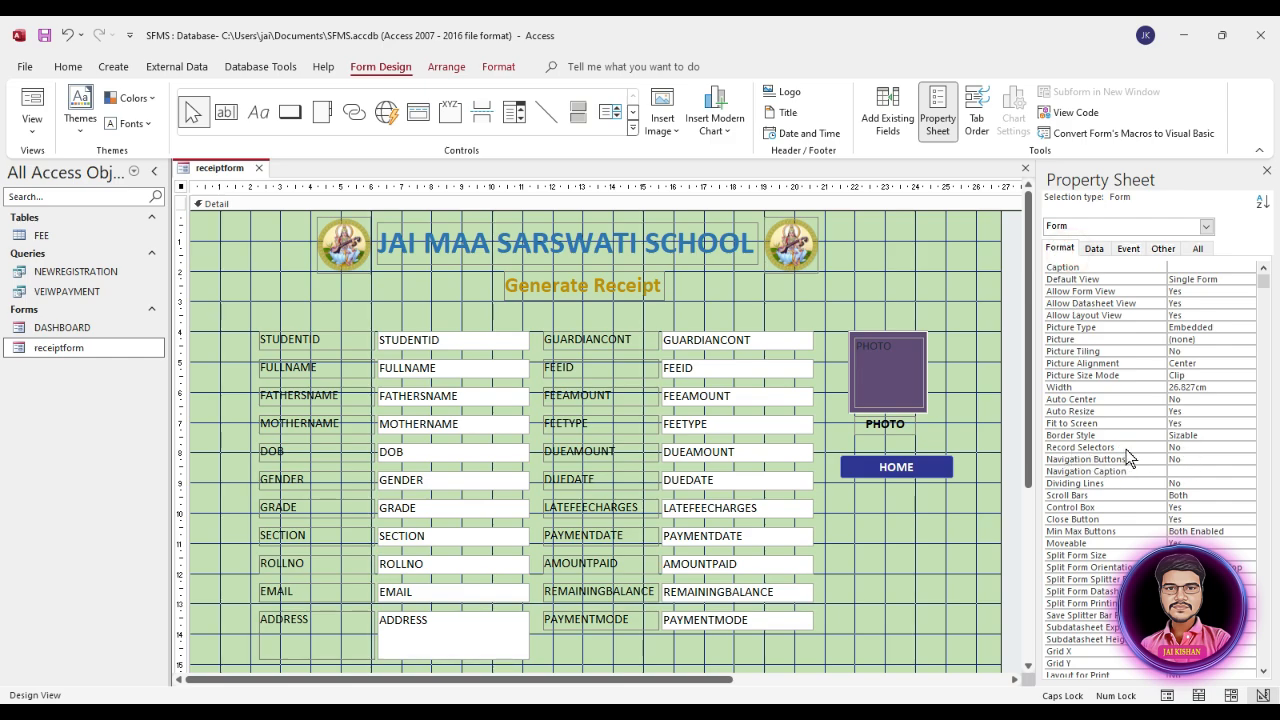
Step: Change the Detail section's background to the light blue Accent 5 theme colour
{"action": "left_click", "coordinate": [921, 289]}
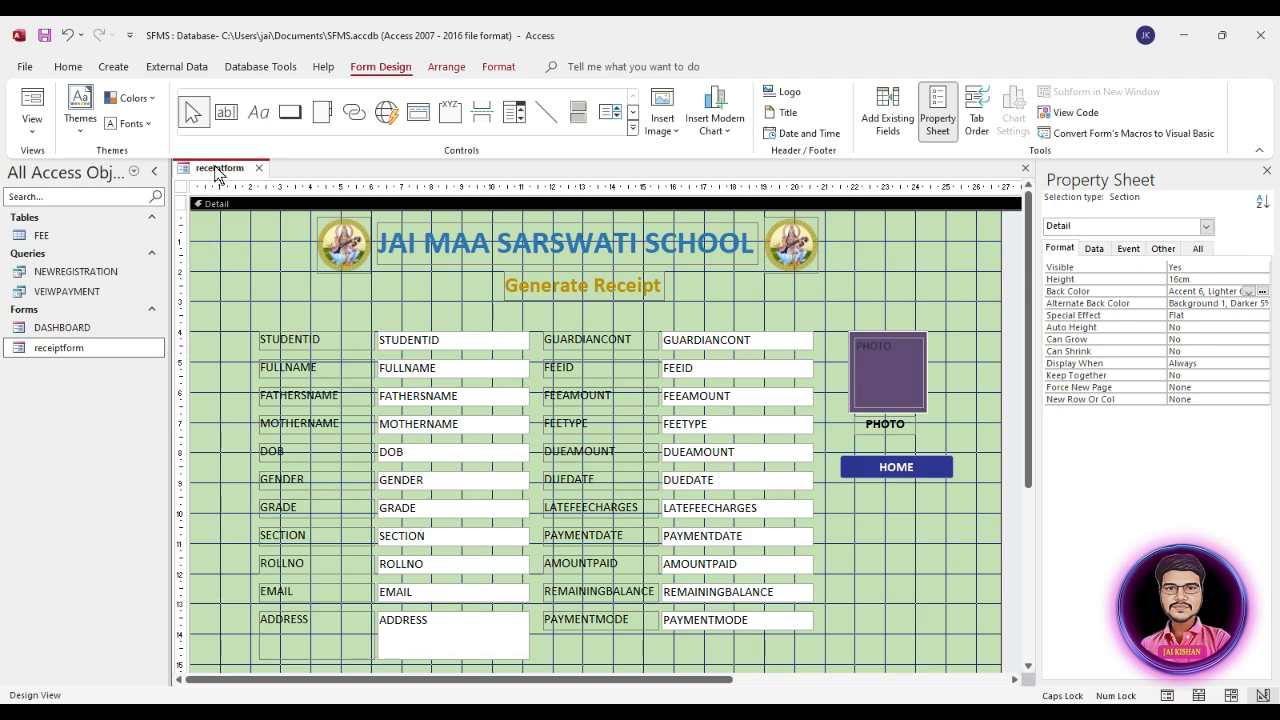
{"action": "left_click", "coordinate": [1215, 291]}
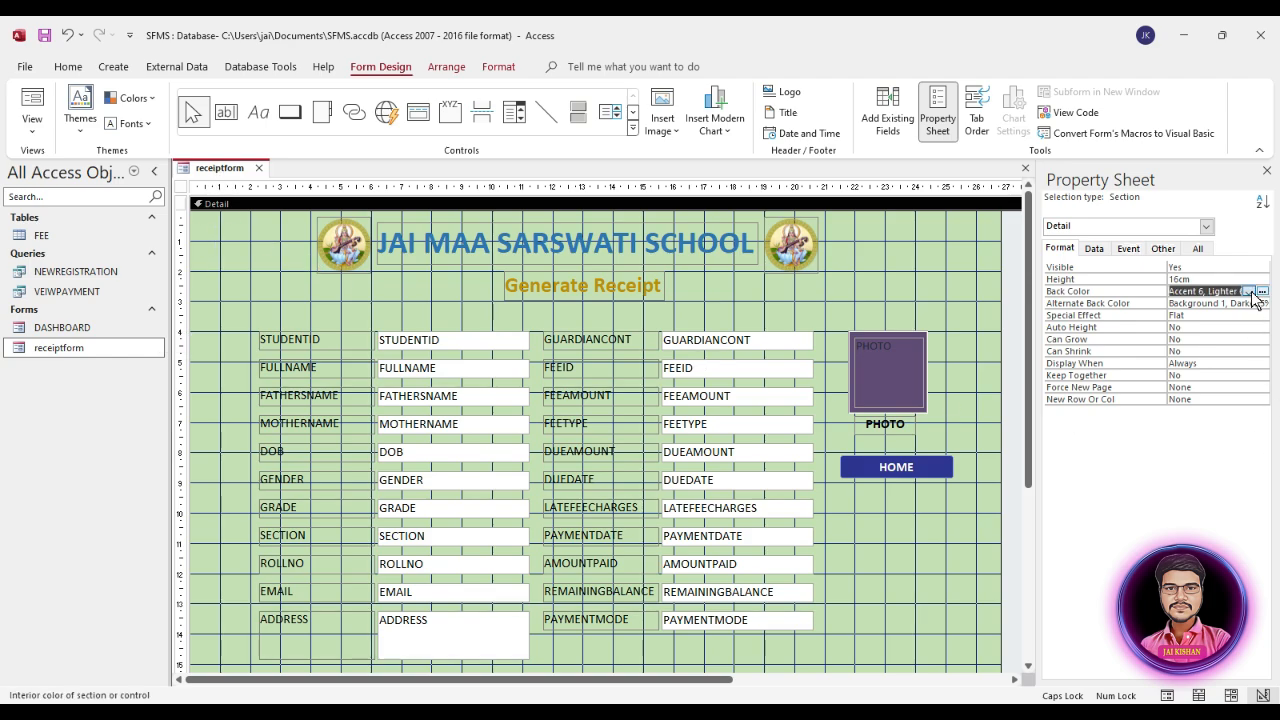
{"action": "left_click", "coordinate": [1249, 291]}
{"action": "left_click", "coordinate": [1262, 291]}
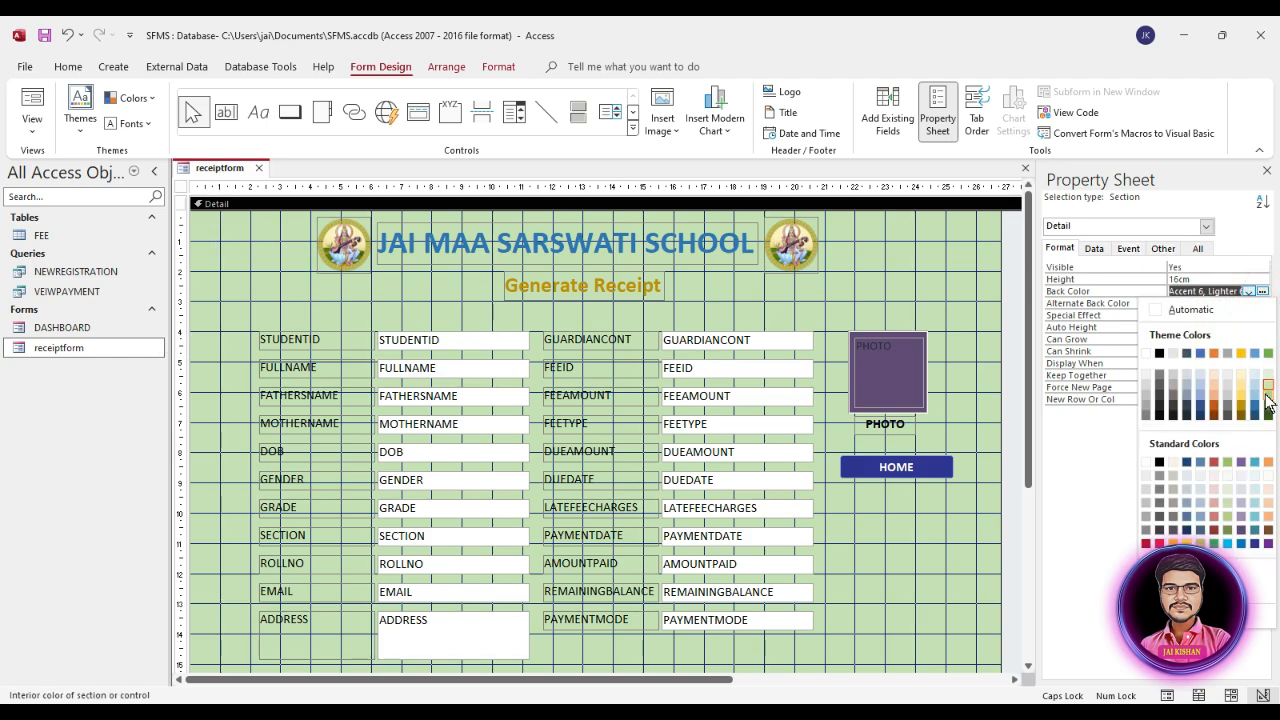
{"action": "left_click", "coordinate": [1254, 394]}
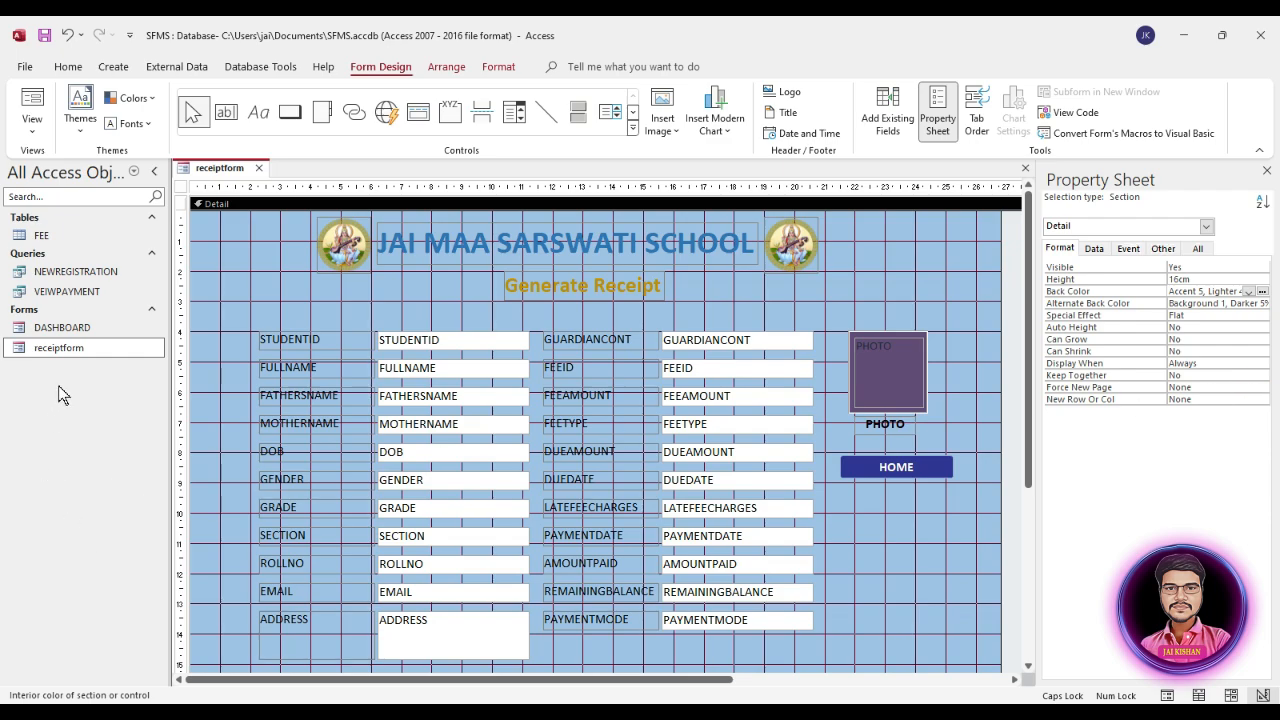
Step: Open receiptform in Form View to review its layout, moving its window up, and return to Design View
{"action": "right_click", "coordinate": [75, 349]}
{"action": "left_click", "coordinate": [110, 364]}
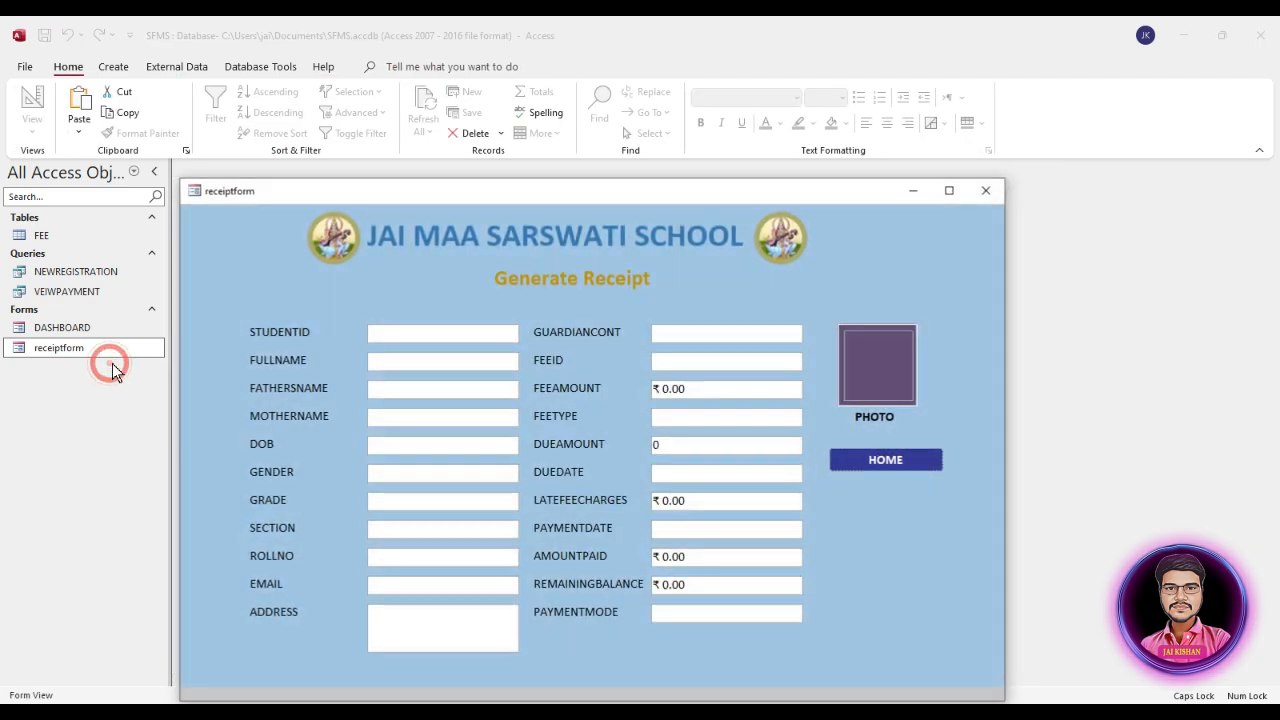
{"action": "left_click_drag", "start_coordinate": [601, 195], "coordinate": [598, 113]}
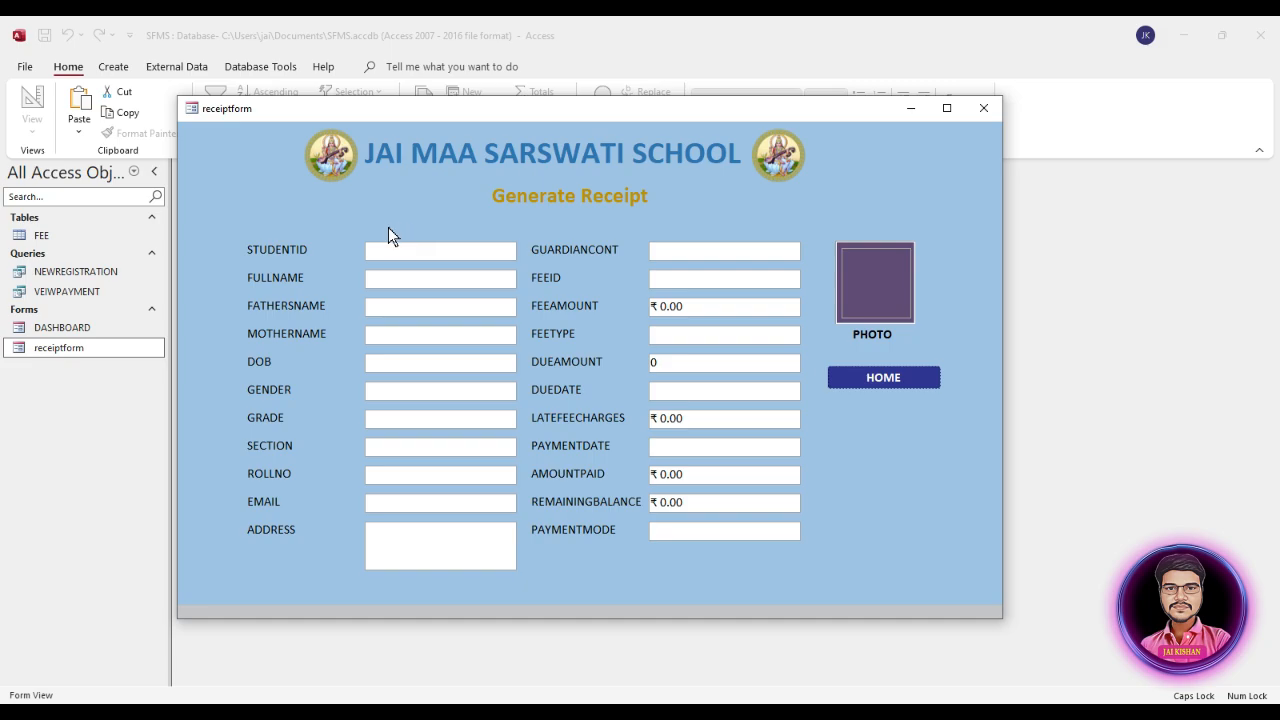
{"action": "right_click", "coordinate": [815, 231]}
{"action": "left_click", "coordinate": [850, 260]}
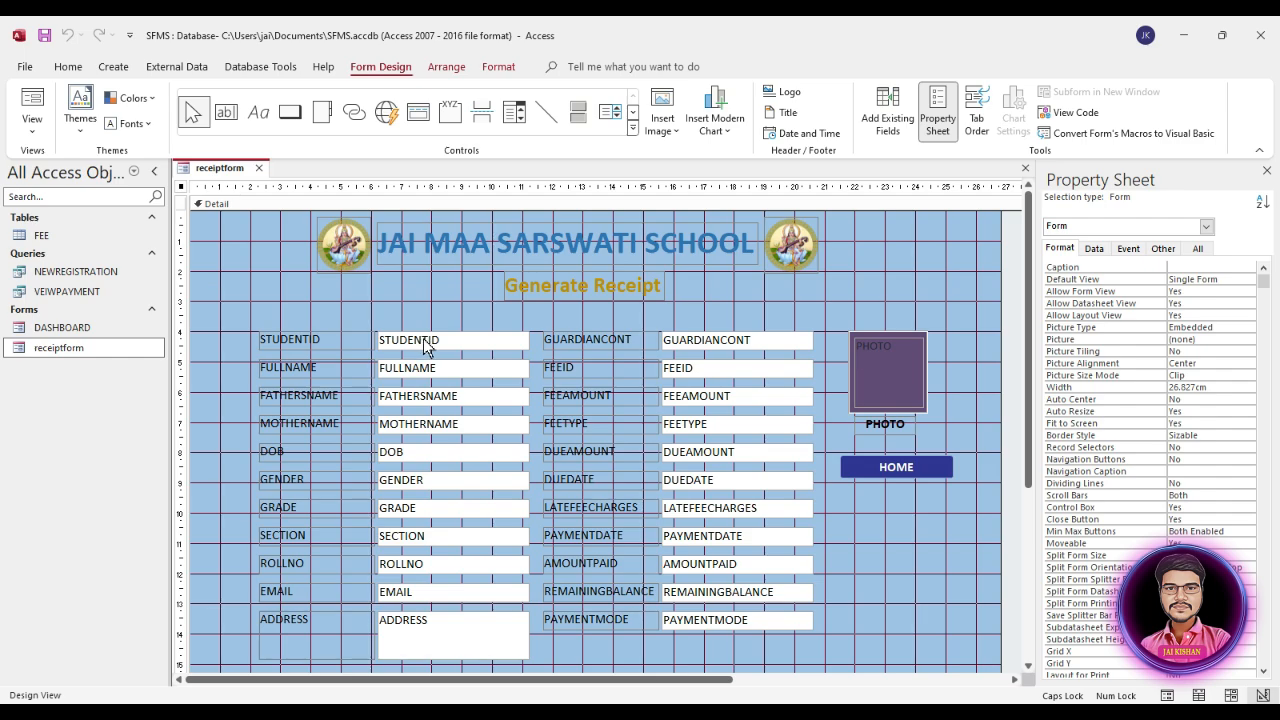
Step: Place a copy of the STUDENTID text box above the original and delete the copy's attached label
{"action": "left_click", "coordinate": [432, 342]}
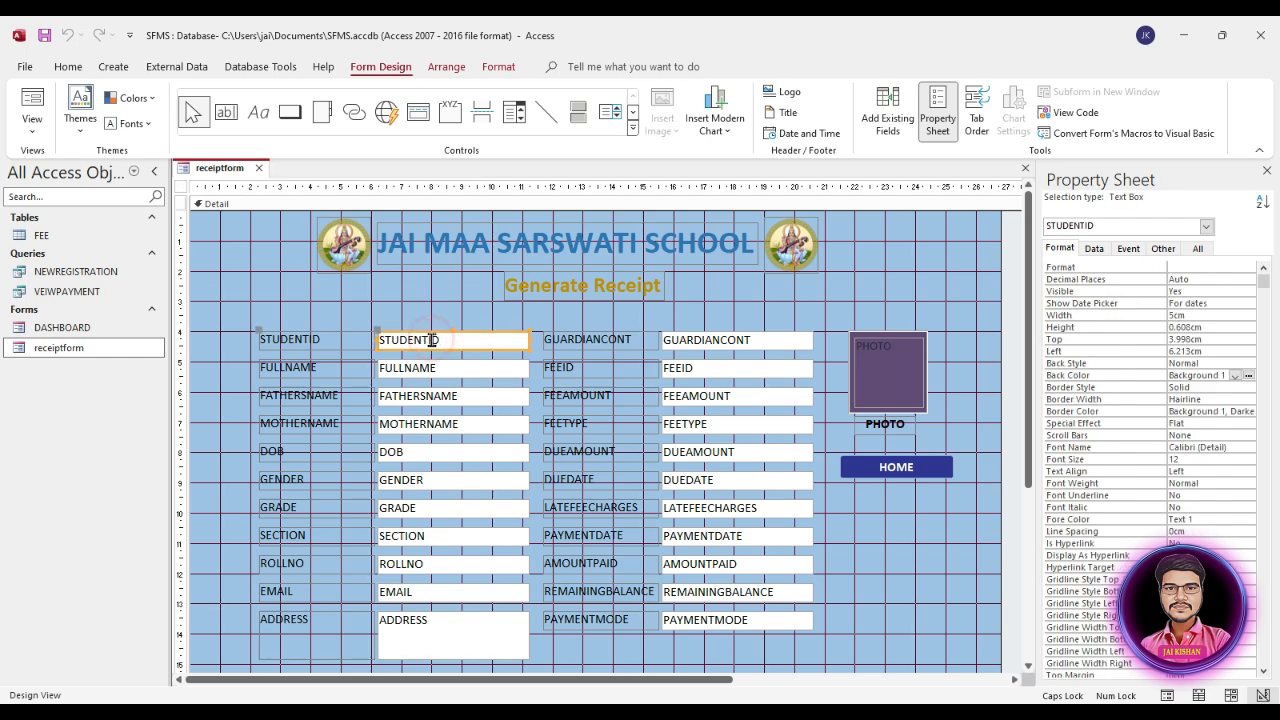
{"action": "key", "text": "ctrl+v"}
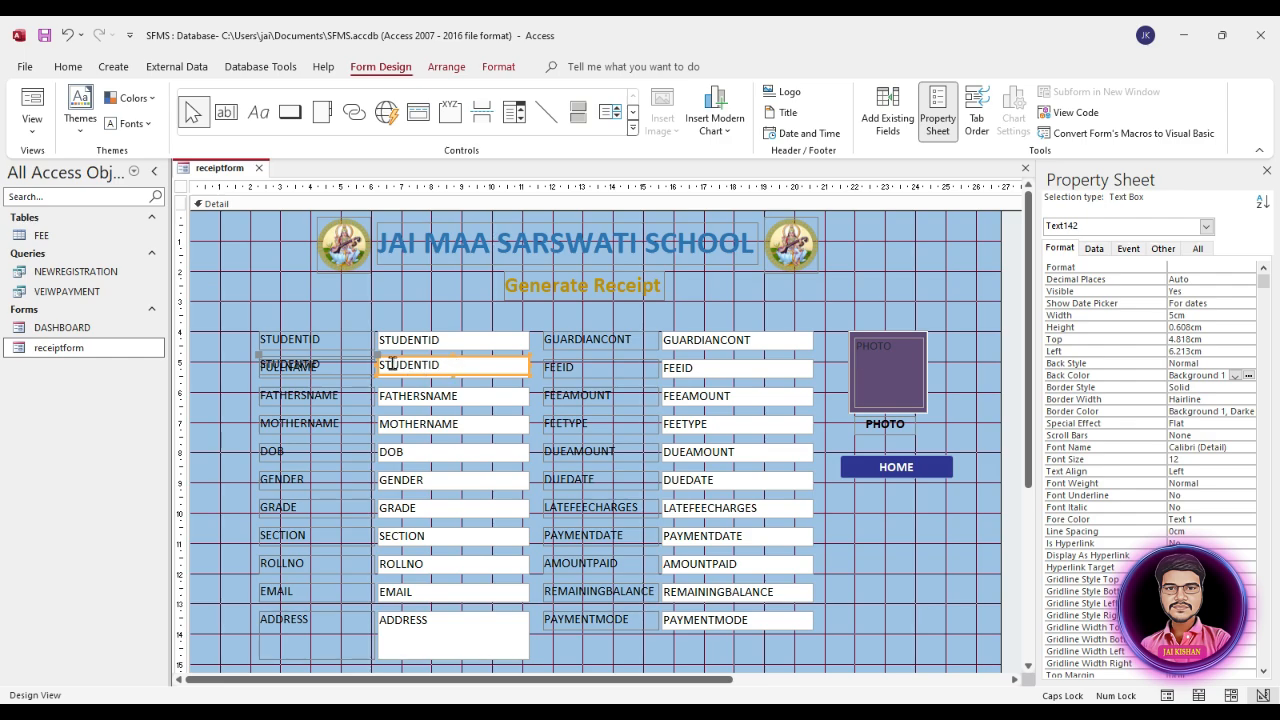
{"action": "left_click_drag", "start_coordinate": [375, 362], "coordinate": [372, 301]}
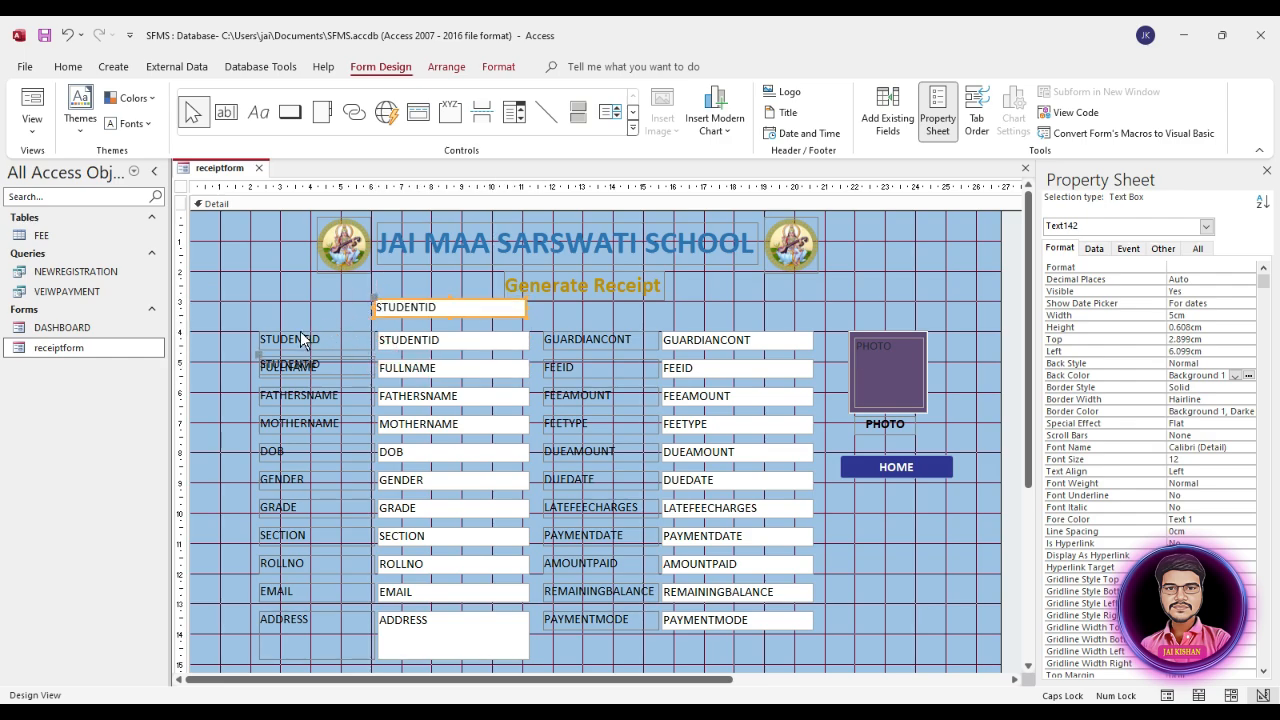
{"action": "left_click_drag", "start_coordinate": [258, 360], "coordinate": [238, 295]}
{"action": "left_click", "coordinate": [285, 295]}
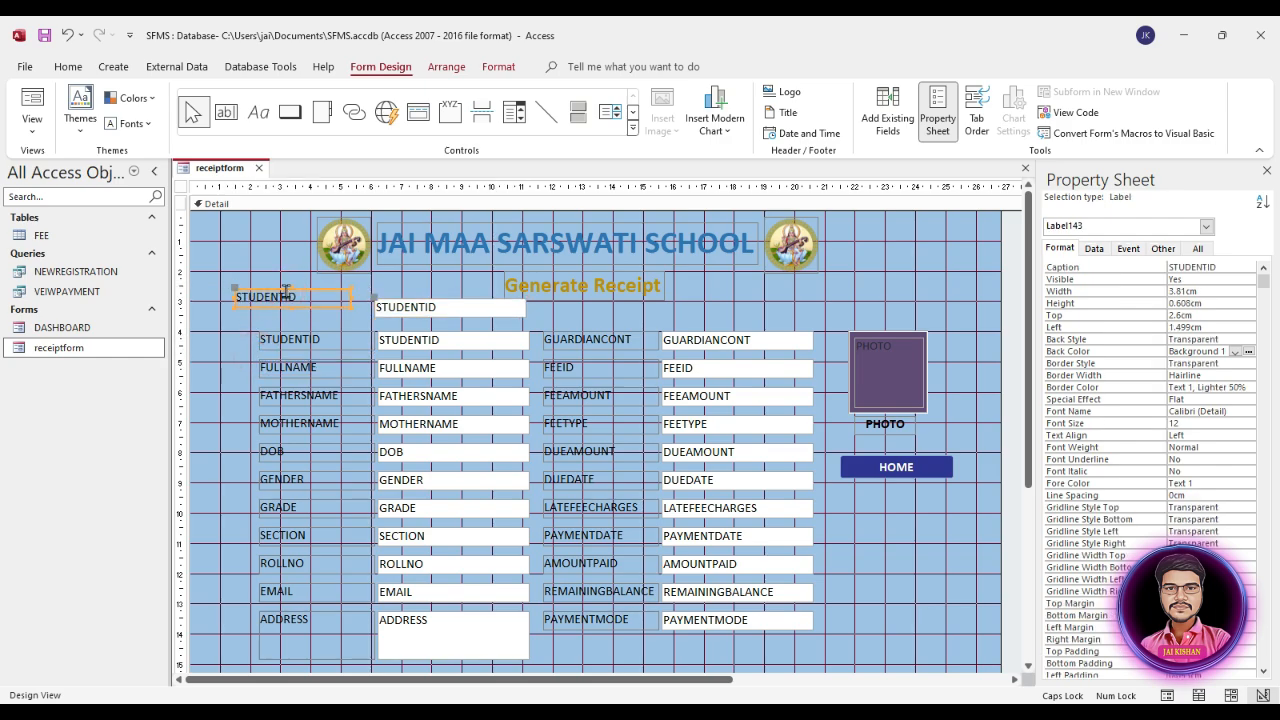
{"action": "key", "text": "Delete"}
Step: Clear the Control Source of the copied STUDENTID text box above the fields
{"action": "left_click", "coordinate": [447, 308]}
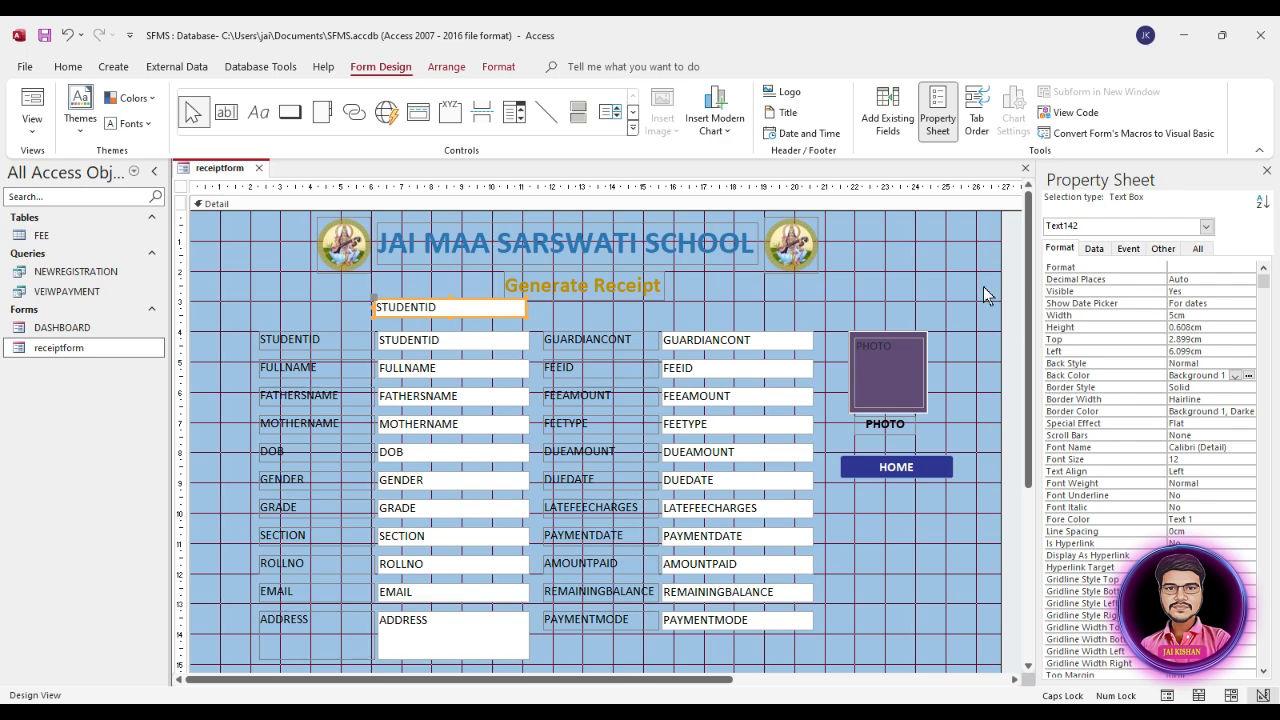
{"action": "left_click", "coordinate": [1096, 249]}
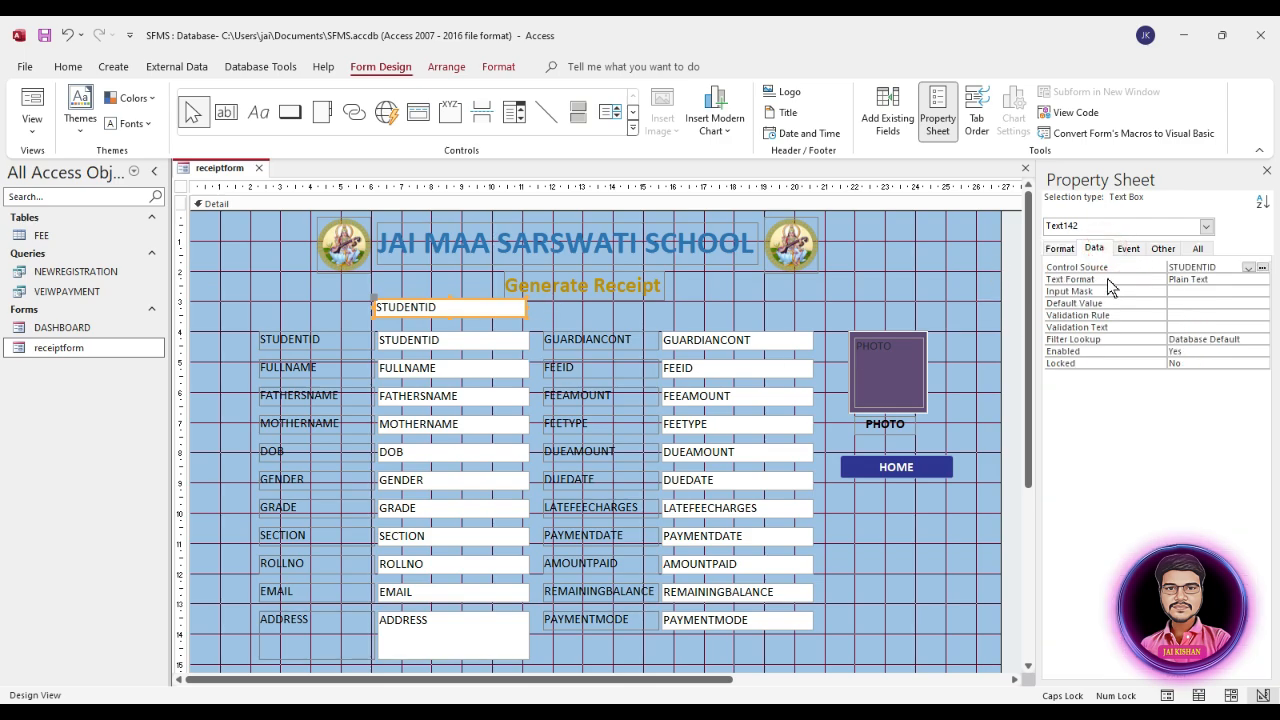
{"action": "left_click", "coordinate": [1248, 268]}
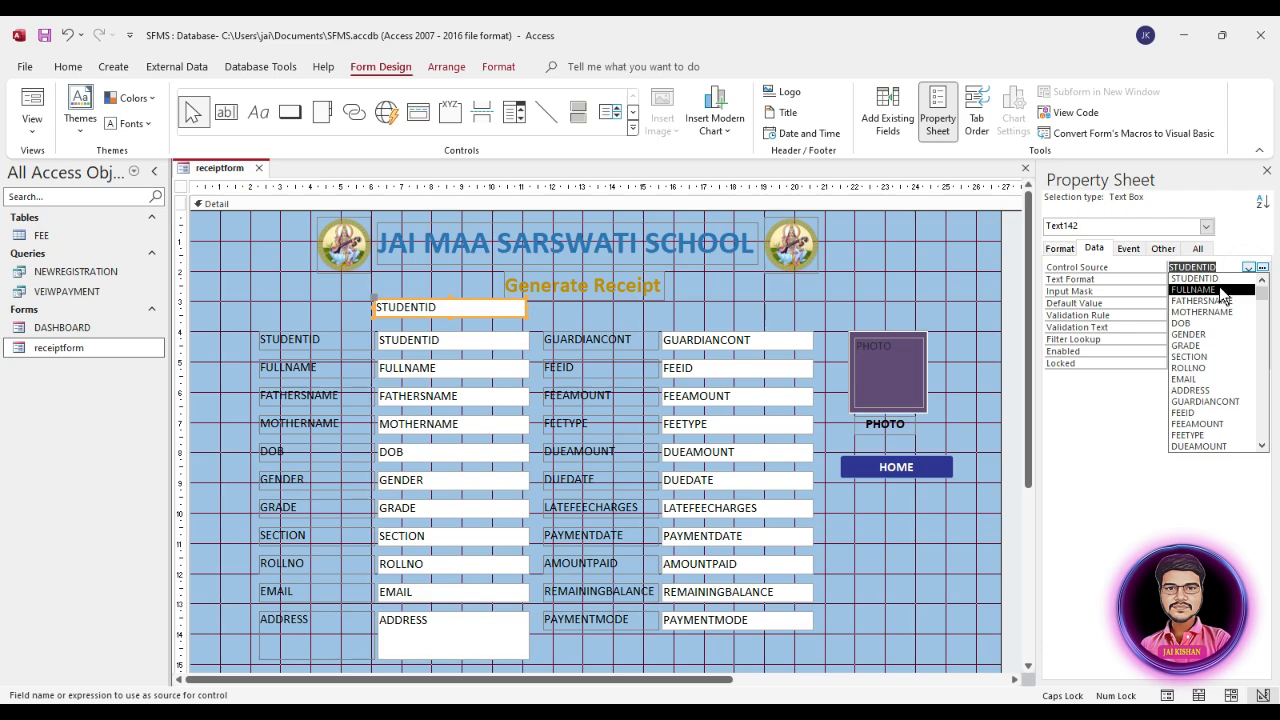
{"action": "left_click_drag", "start_coordinate": [1225, 267], "coordinate": [1138, 267]}
{"action": "key", "text": "BackSpace"}
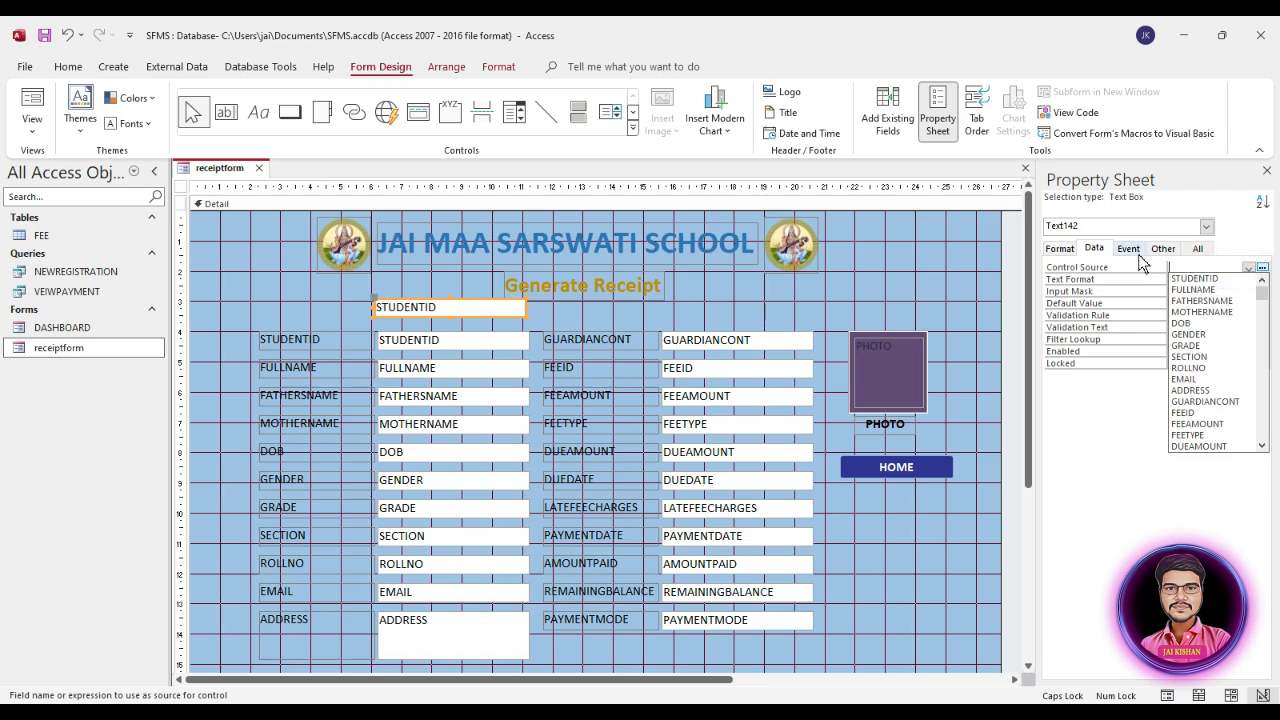
{"action": "left_click", "coordinate": [1130, 314]}
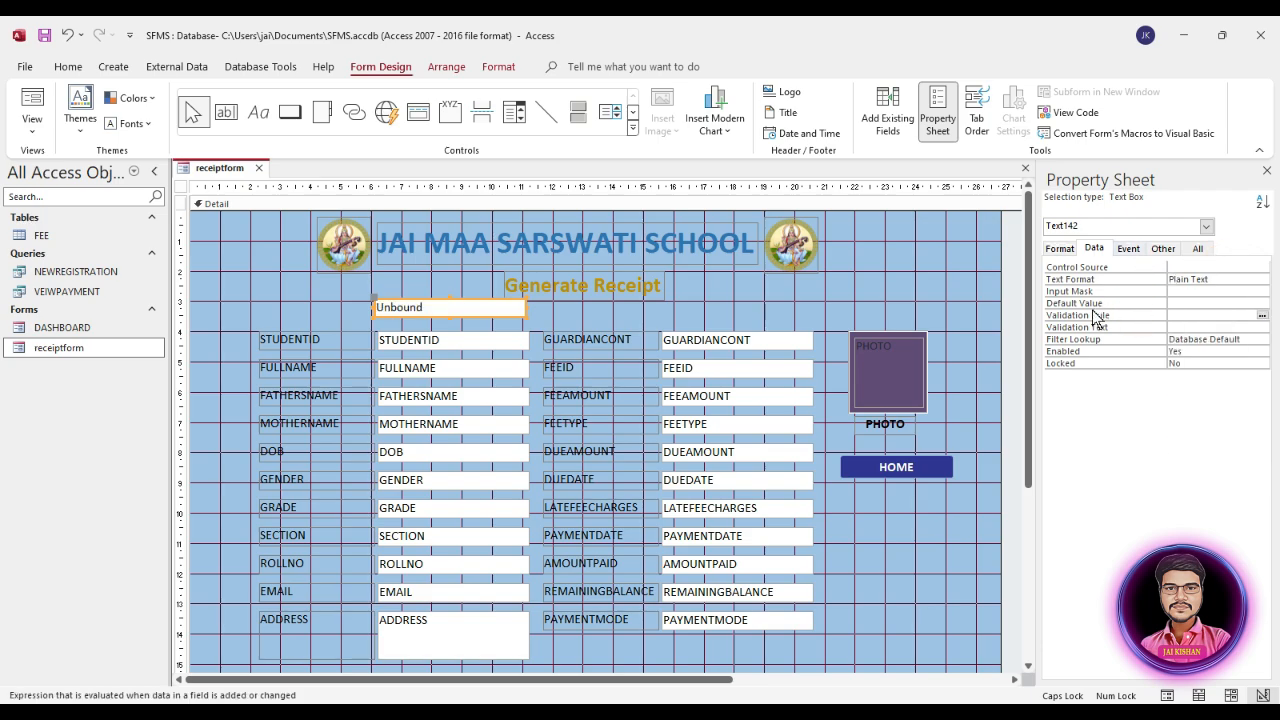
Step: Open the Default Value property of the unbound text box above the fields
{"action": "left_click", "coordinate": [443, 309]}
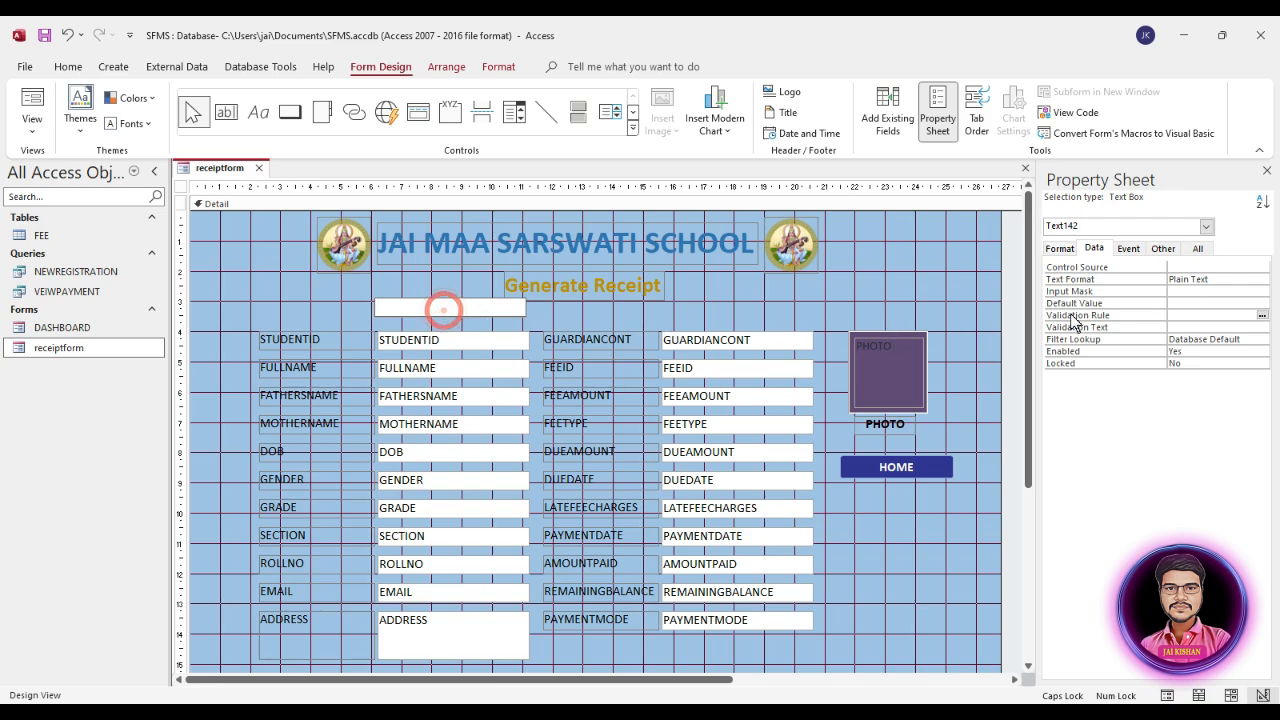
{"action": "left_click", "coordinate": [1190, 303]}
{"action": "left_click", "coordinate": [1205, 302]}
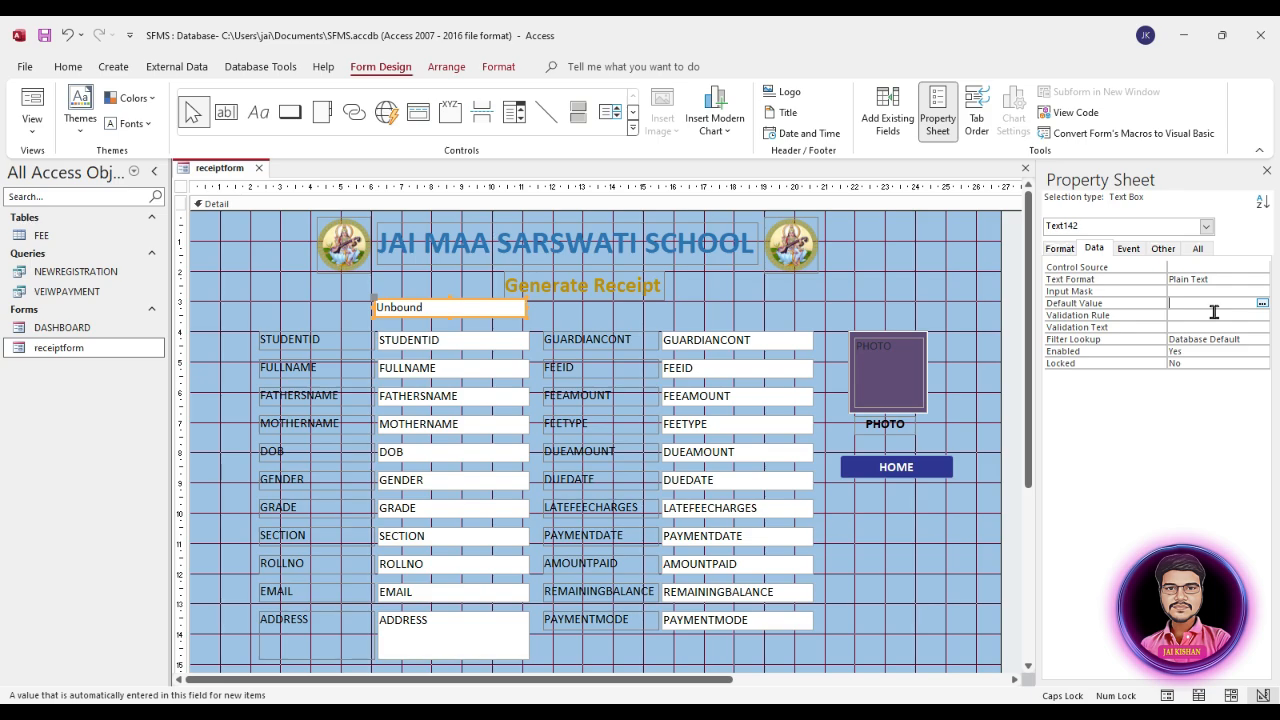
{"action": "left_click", "coordinate": [942, 296]}
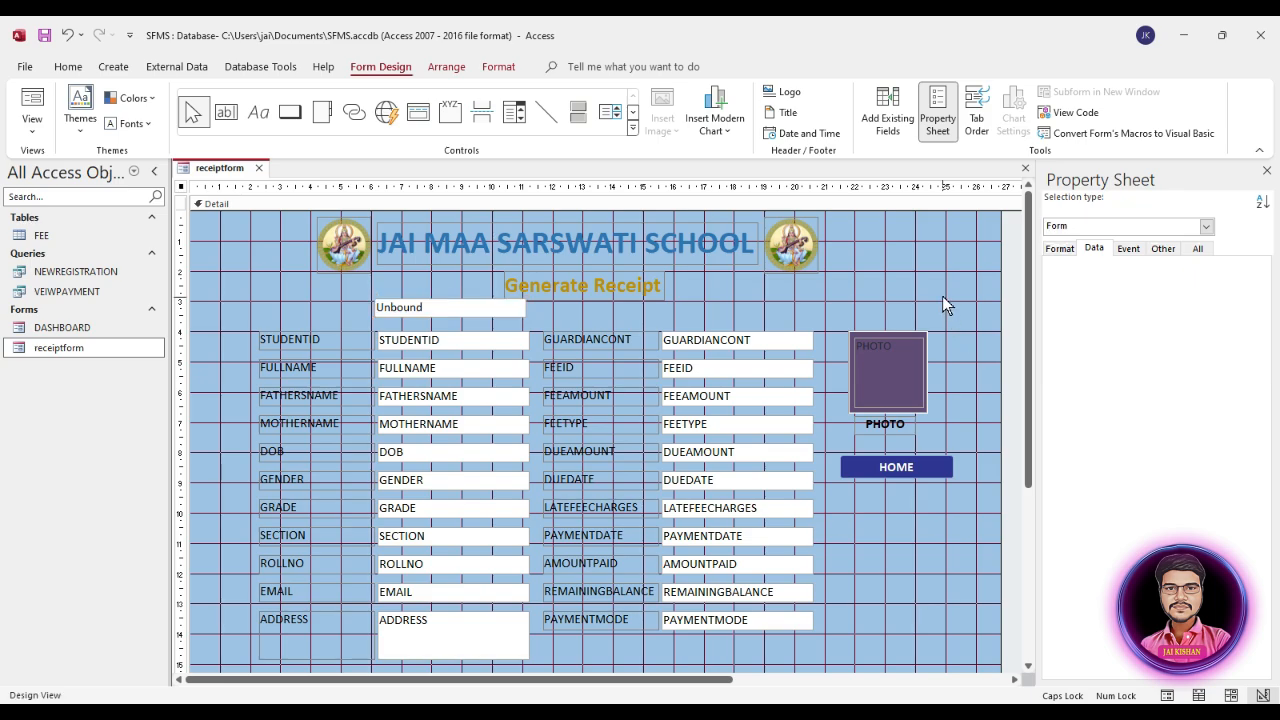
Step: Open receiptform in Form View, enter SEARCH BY STUDENT ID in the unbound box, and return to Design View
{"action": "double_click", "coordinate": [71, 345]}
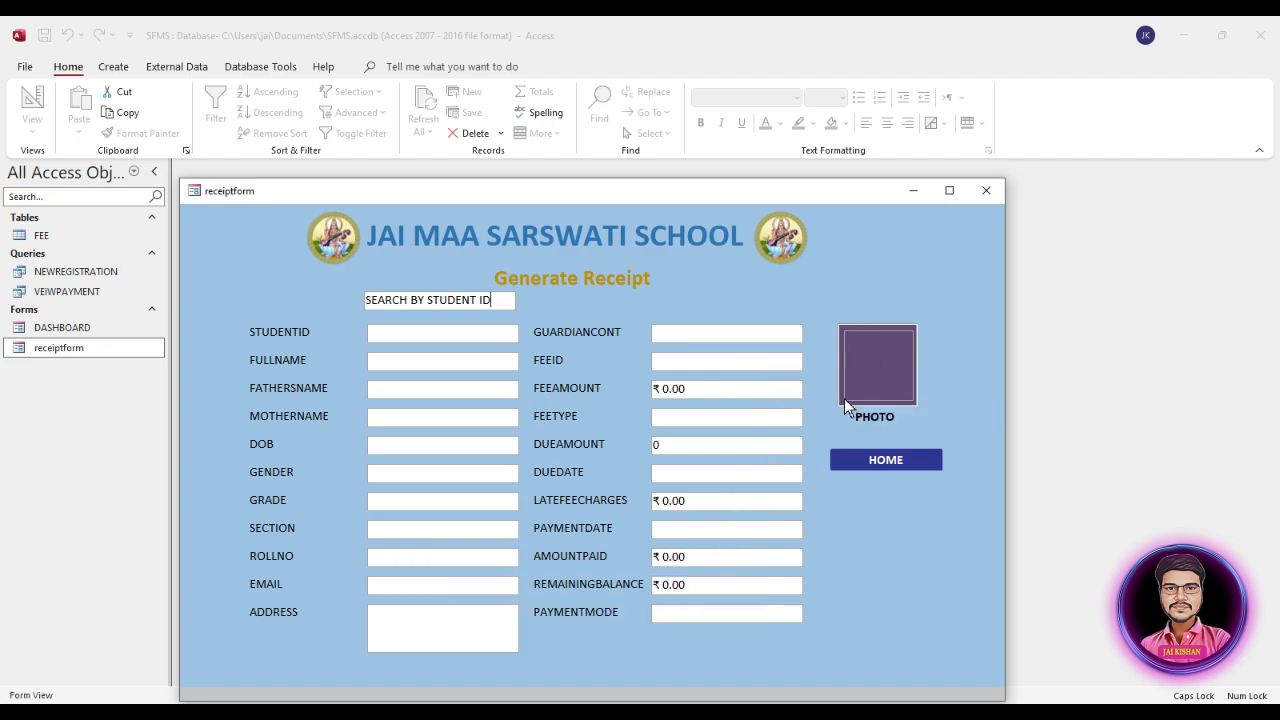
{"action": "right_click", "coordinate": [836, 273]}
{"action": "left_click", "coordinate": [878, 318]}
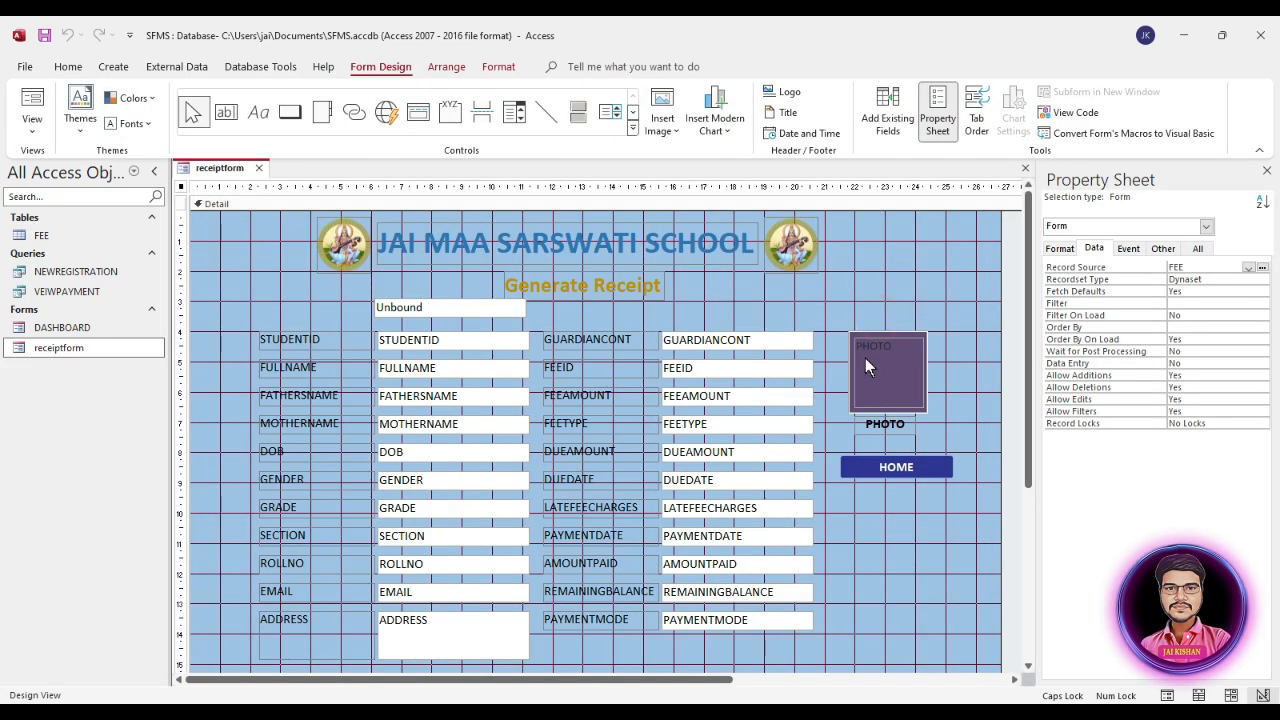
Step: Set the Back Style of the rectangle framing the photo to Transparent
{"action": "left_click", "coordinate": [853, 400]}
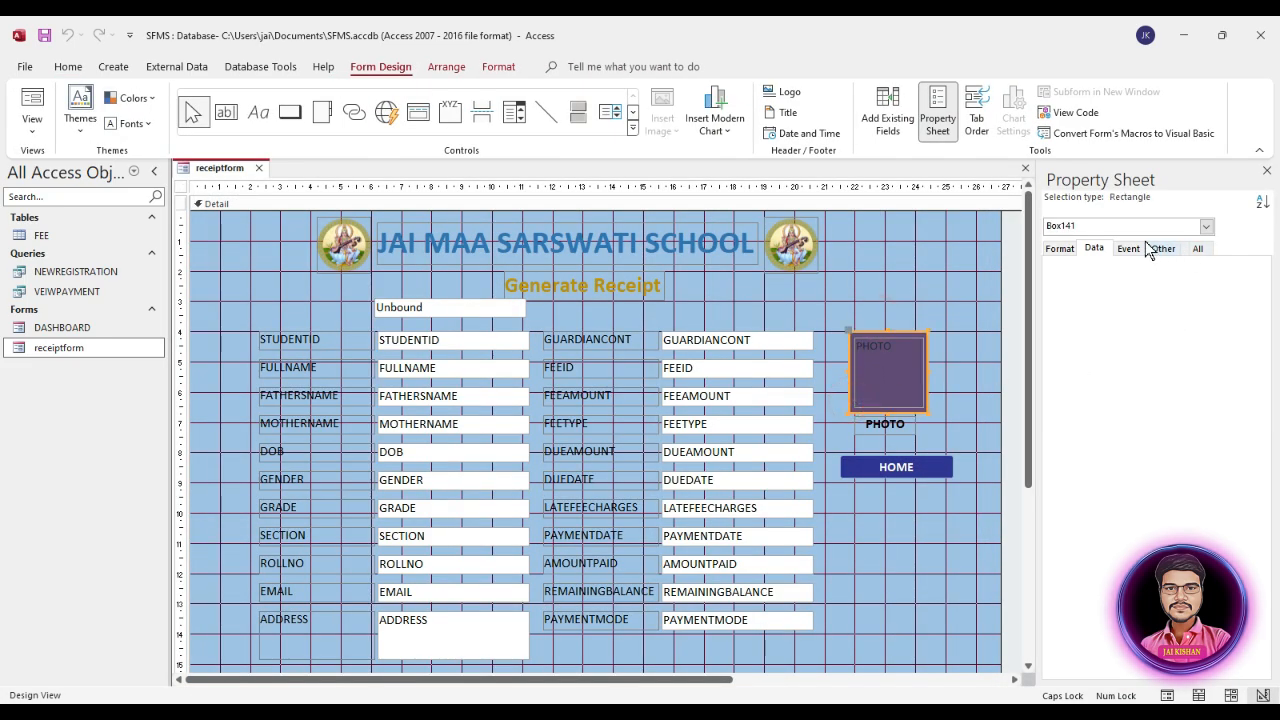
{"action": "left_click", "coordinate": [1059, 249]}
{"action": "double_click", "coordinate": [1224, 341]}
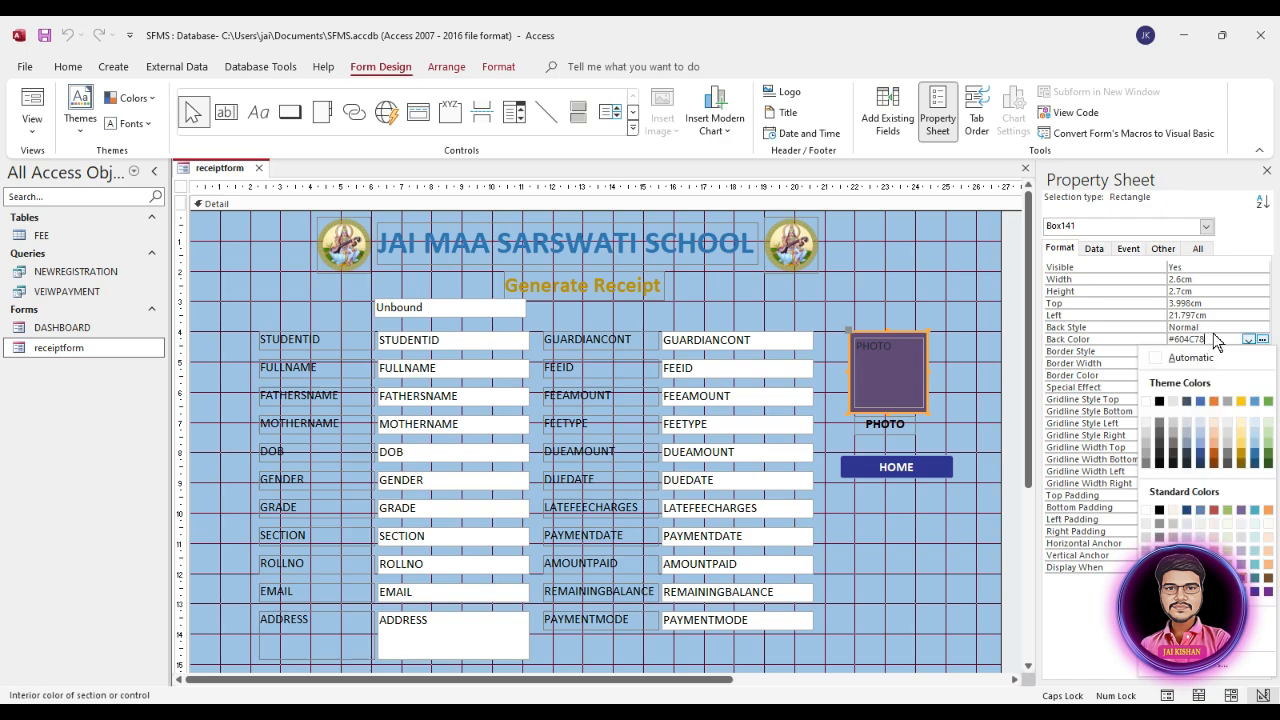
{"action": "left_click", "coordinate": [1222, 334]}
{"action": "left_click", "coordinate": [1219, 327]}
{"action": "left_click", "coordinate": [1262, 327]}
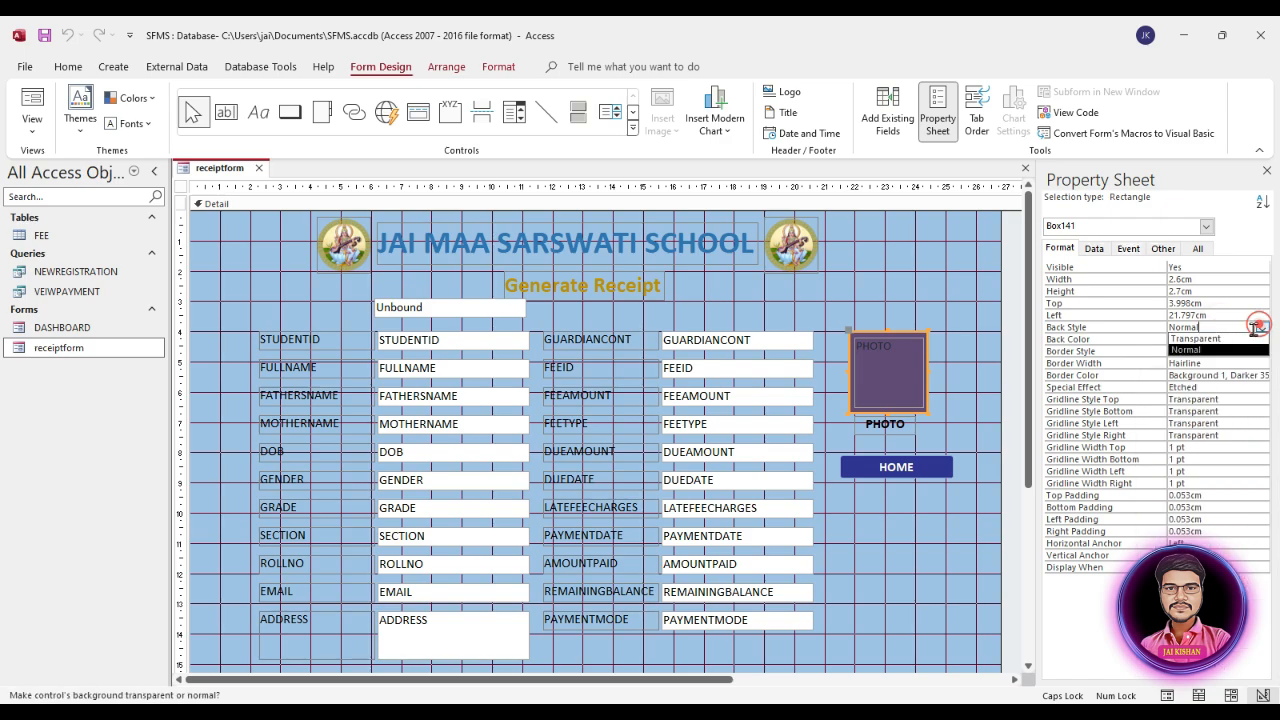
{"action": "left_click", "coordinate": [1222, 341]}
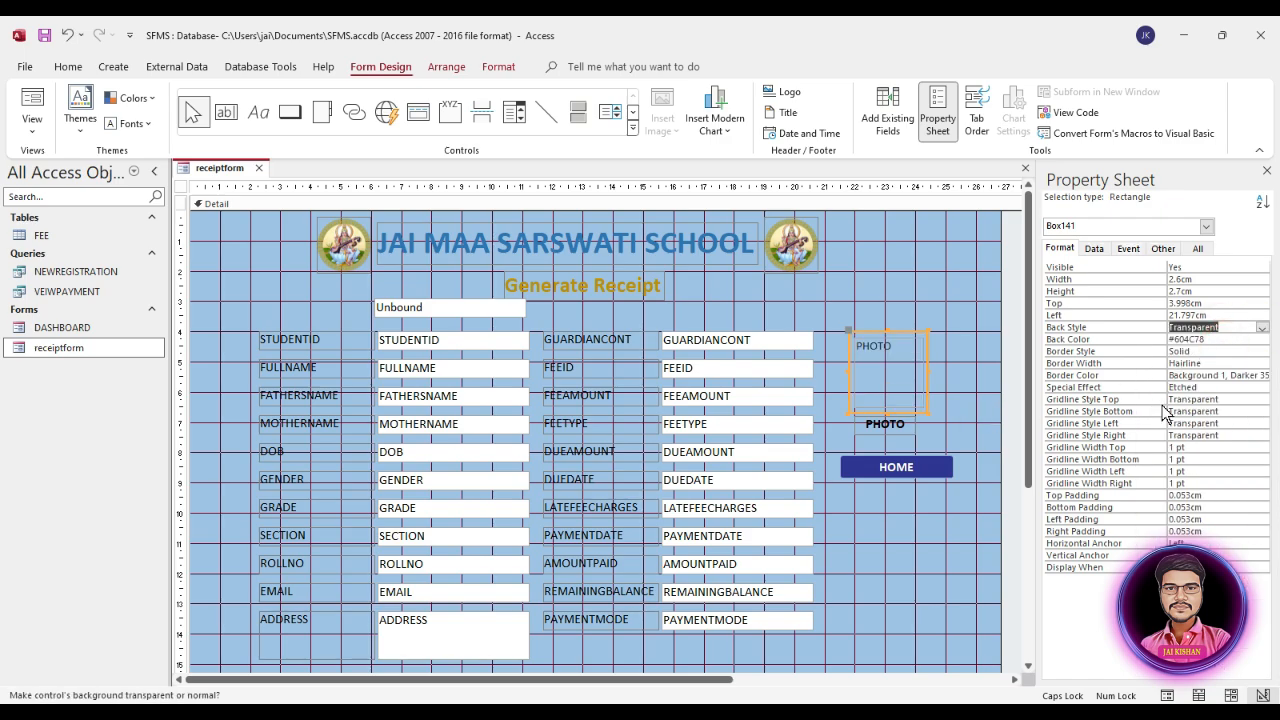
Step: Give the photo frame a Solid border with a width of 4 pt
{"action": "left_click", "coordinate": [1231, 362]}
{"action": "left_click", "coordinate": [1262, 351]}
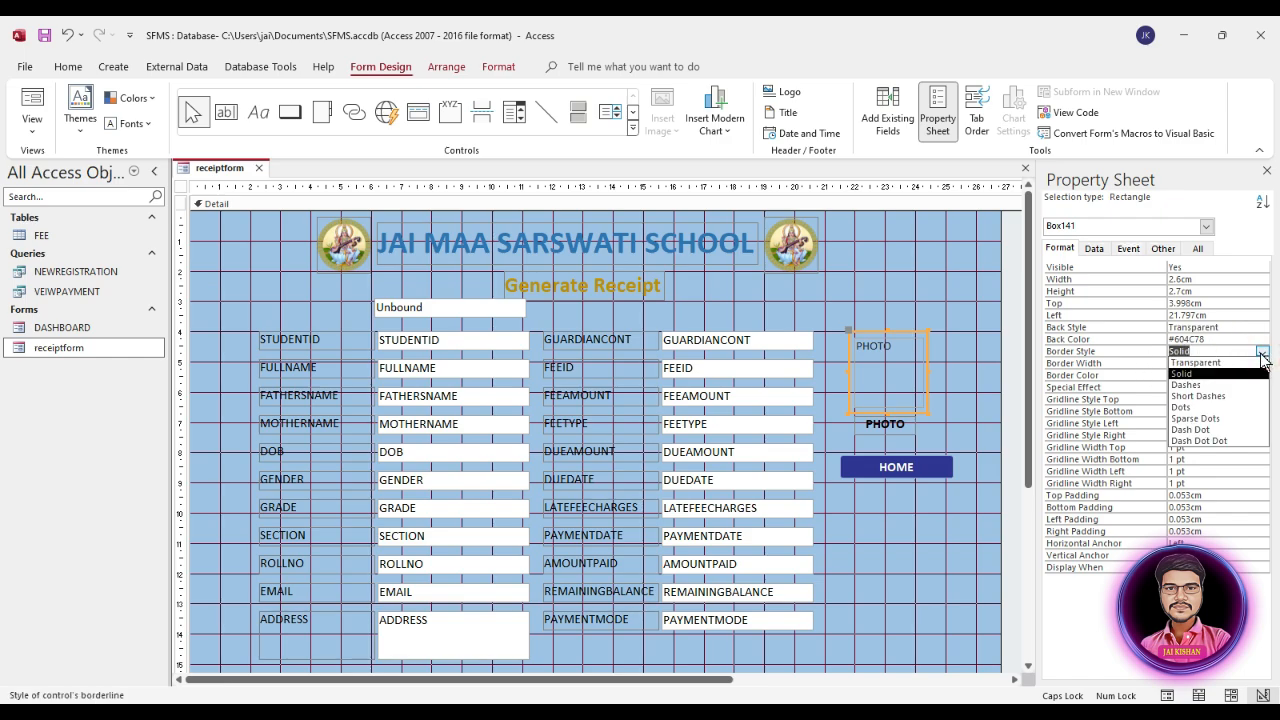
{"action": "left_click", "coordinate": [1211, 373]}
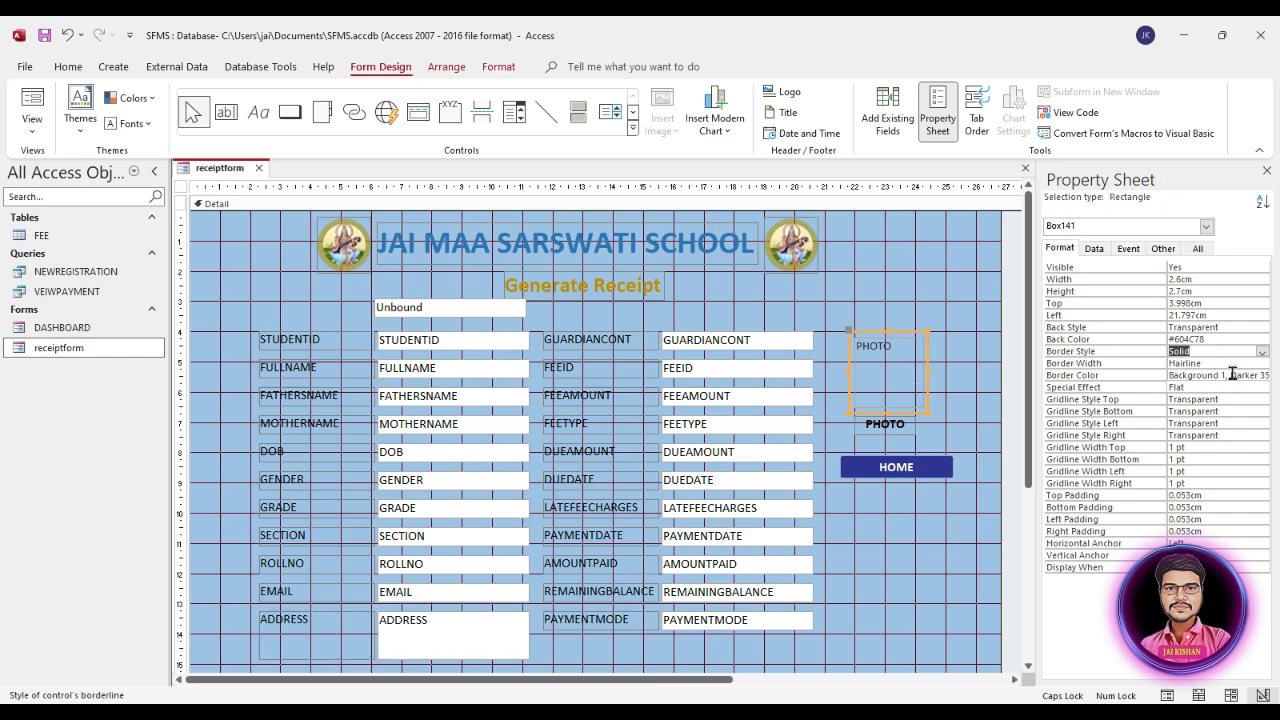
{"action": "left_click", "coordinate": [1234, 364]}
{"action": "left_click", "coordinate": [1262, 363]}
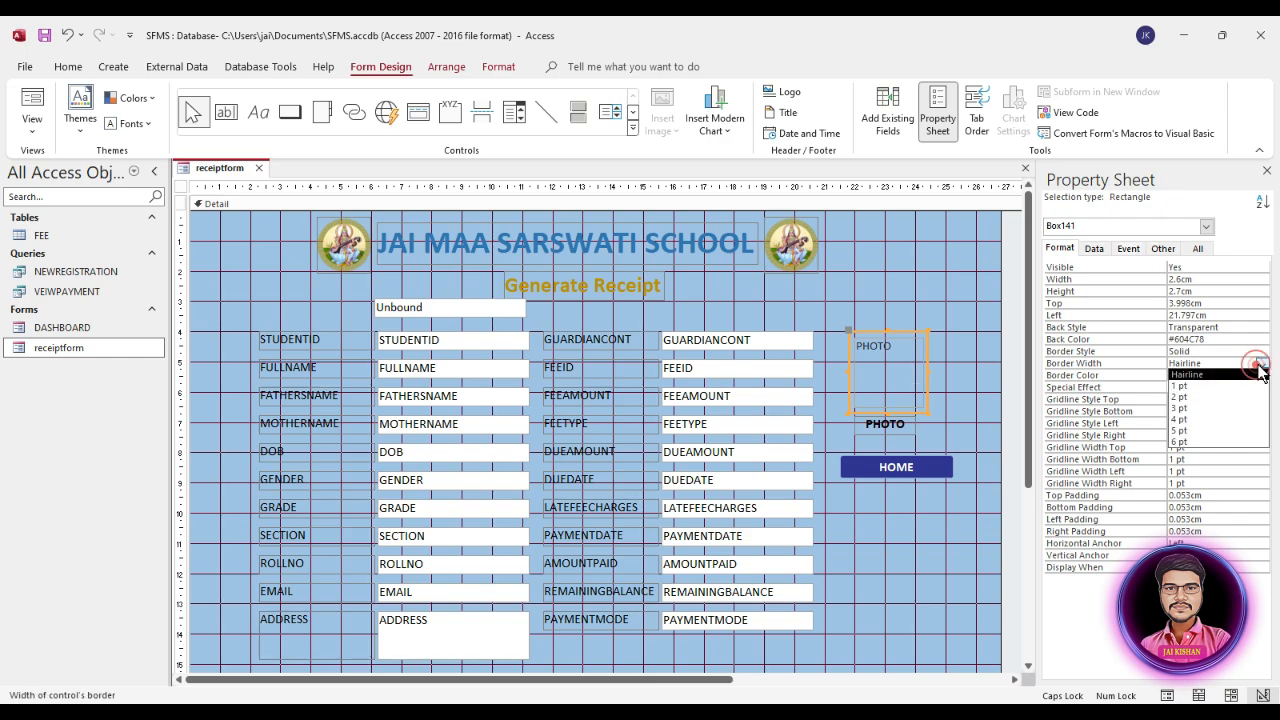
{"action": "left_click", "coordinate": [1195, 421]}
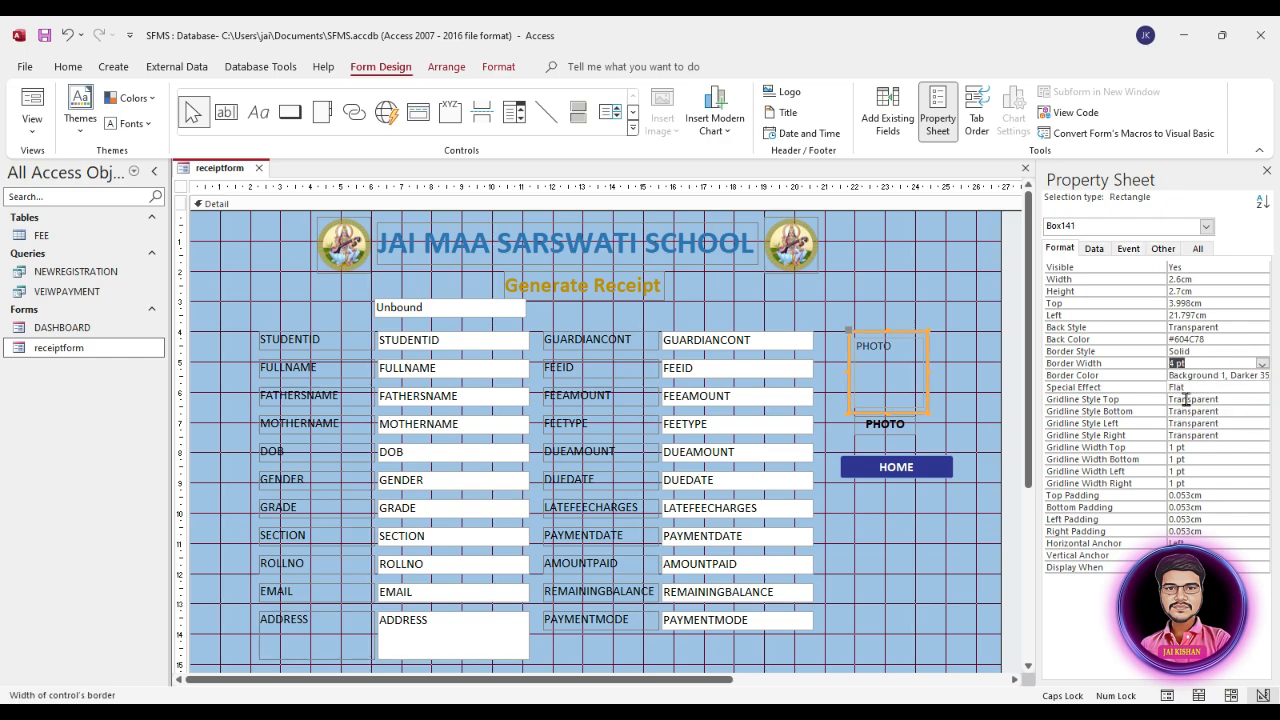
Step: Colour the photo frame's border with the dark orange shade of the Accent 2 theme colour
{"action": "left_click", "coordinate": [1210, 374]}
{"action": "left_click", "coordinate": [1262, 375]}
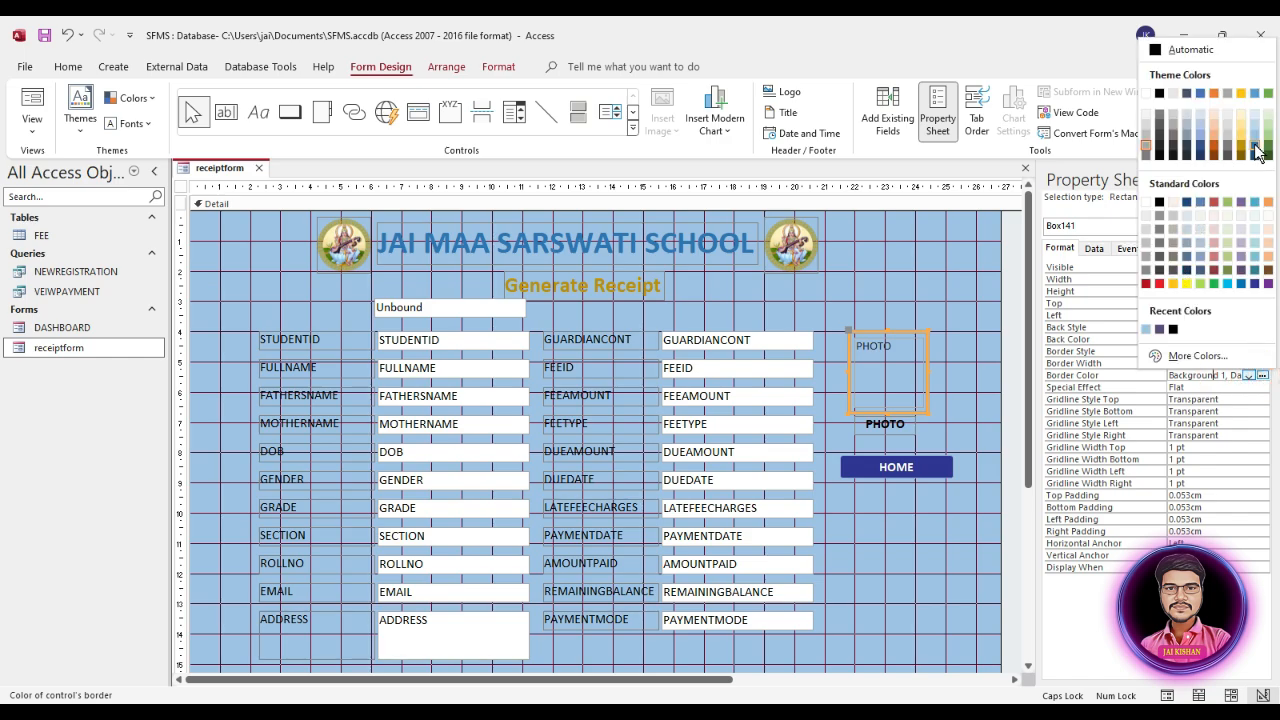
{"action": "left_click", "coordinate": [1212, 143]}
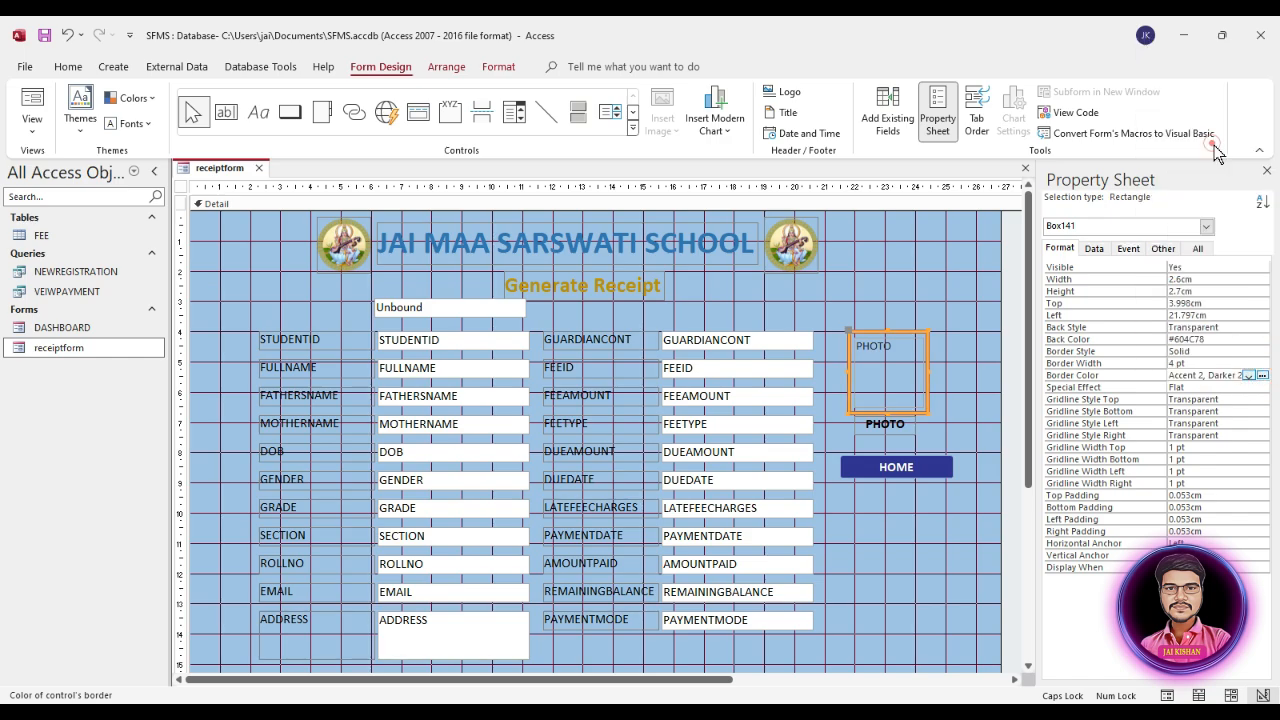
{"action": "left_click", "coordinate": [923, 289]}
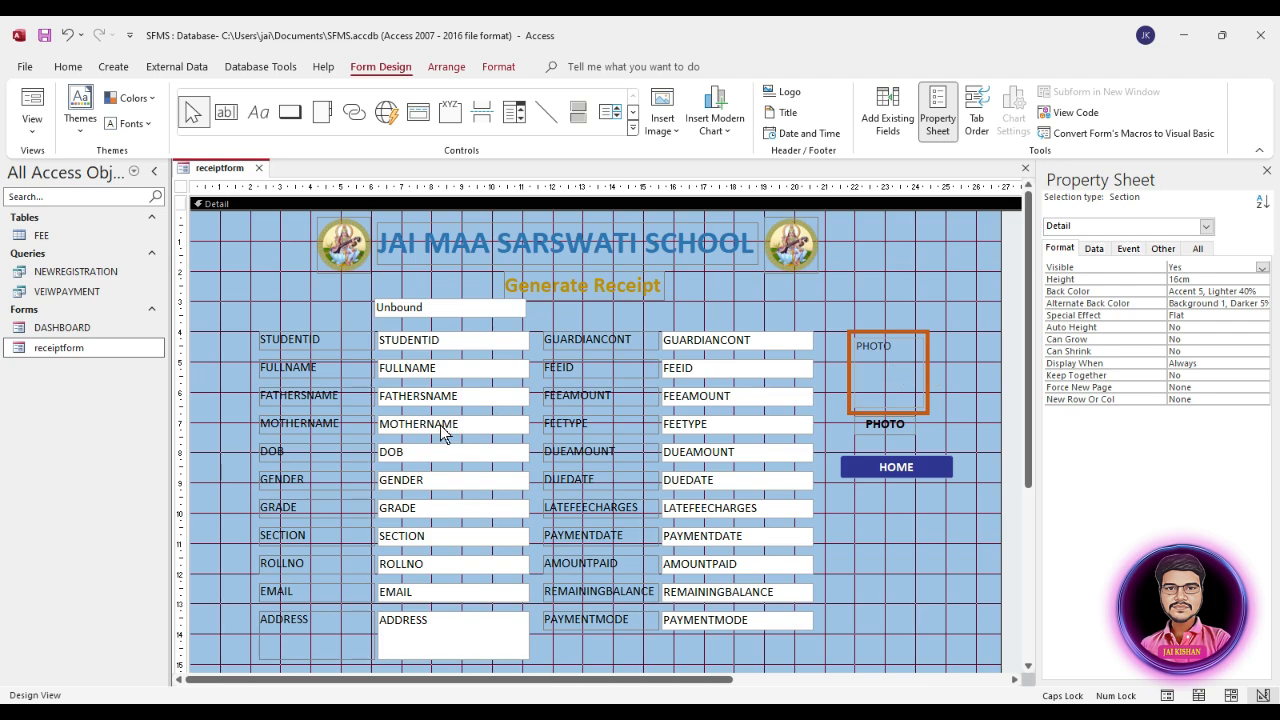
Step: Open receiptform in Form View to review the recoloured photo frame, and return to Design View
{"action": "left_click", "coordinate": [77, 350]}
{"action": "double_click", "coordinate": [77, 349]}
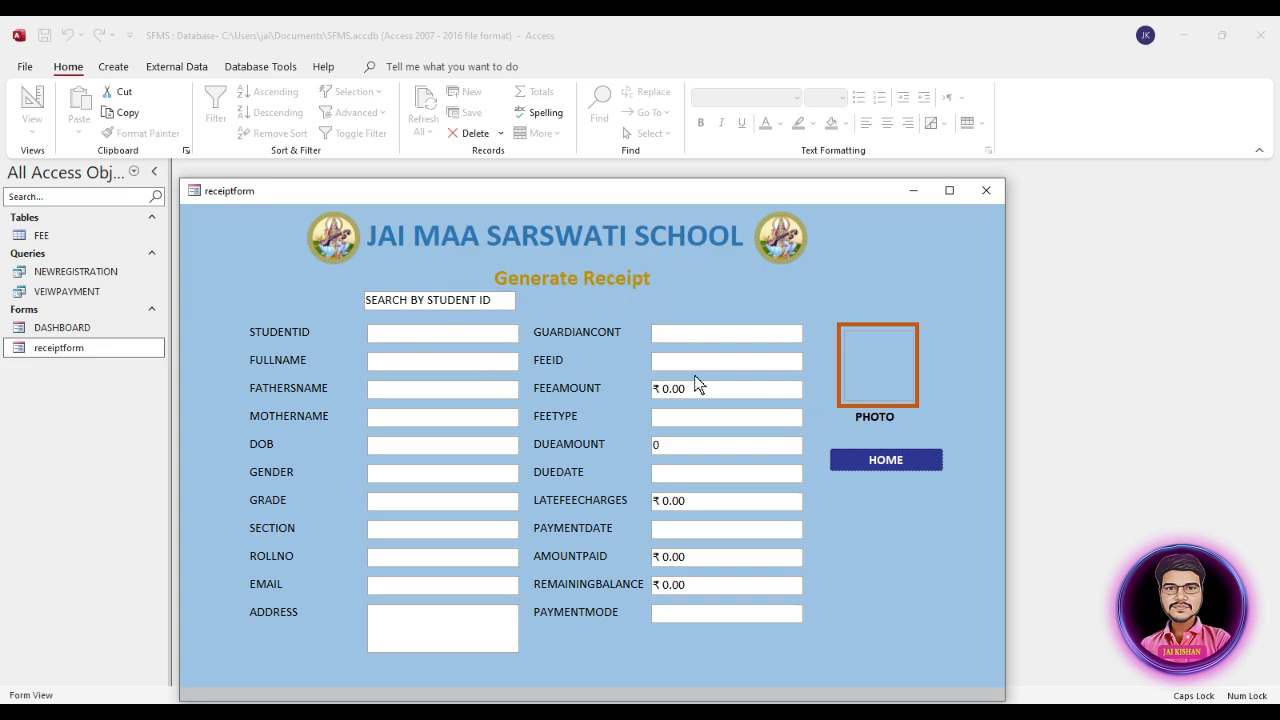
{"action": "right_click", "coordinate": [936, 256]}
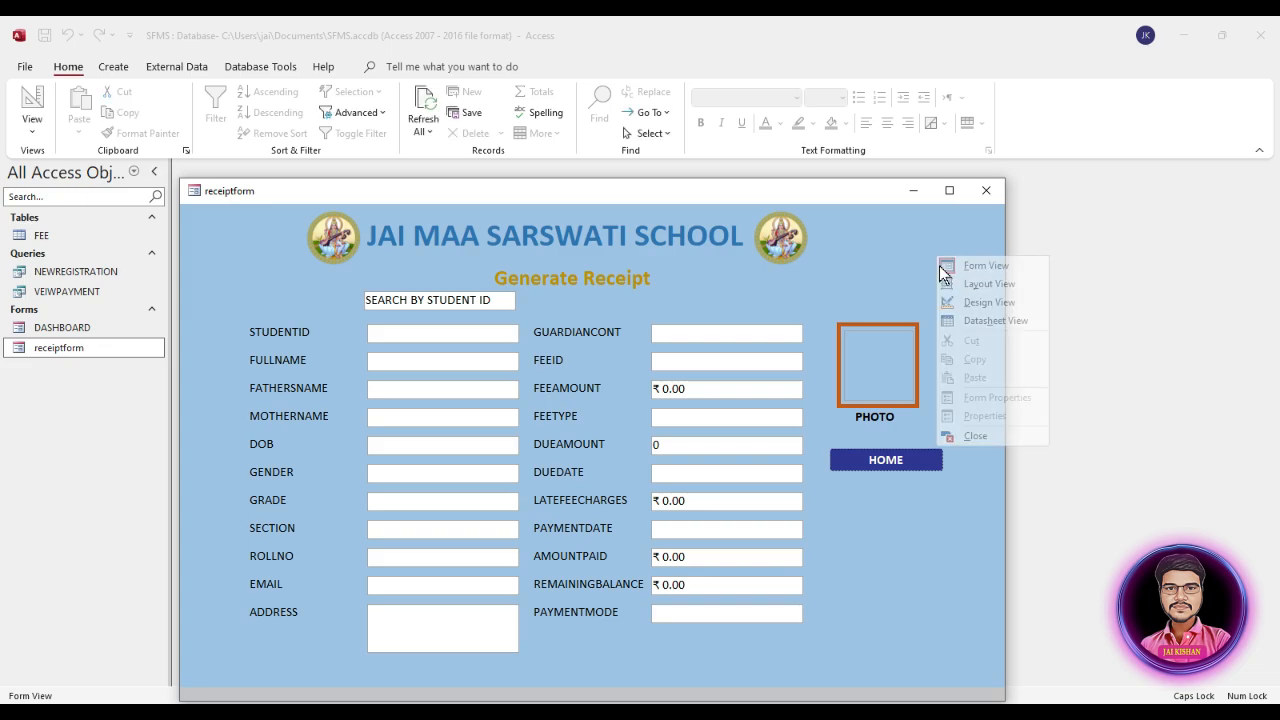
{"action": "left_click", "coordinate": [960, 300]}
Step: Move the unbound text box down to about 3.2 cm from the top and the Generate Receipt label up to about 1.8 cm
{"action": "left_click", "coordinate": [571, 293]}
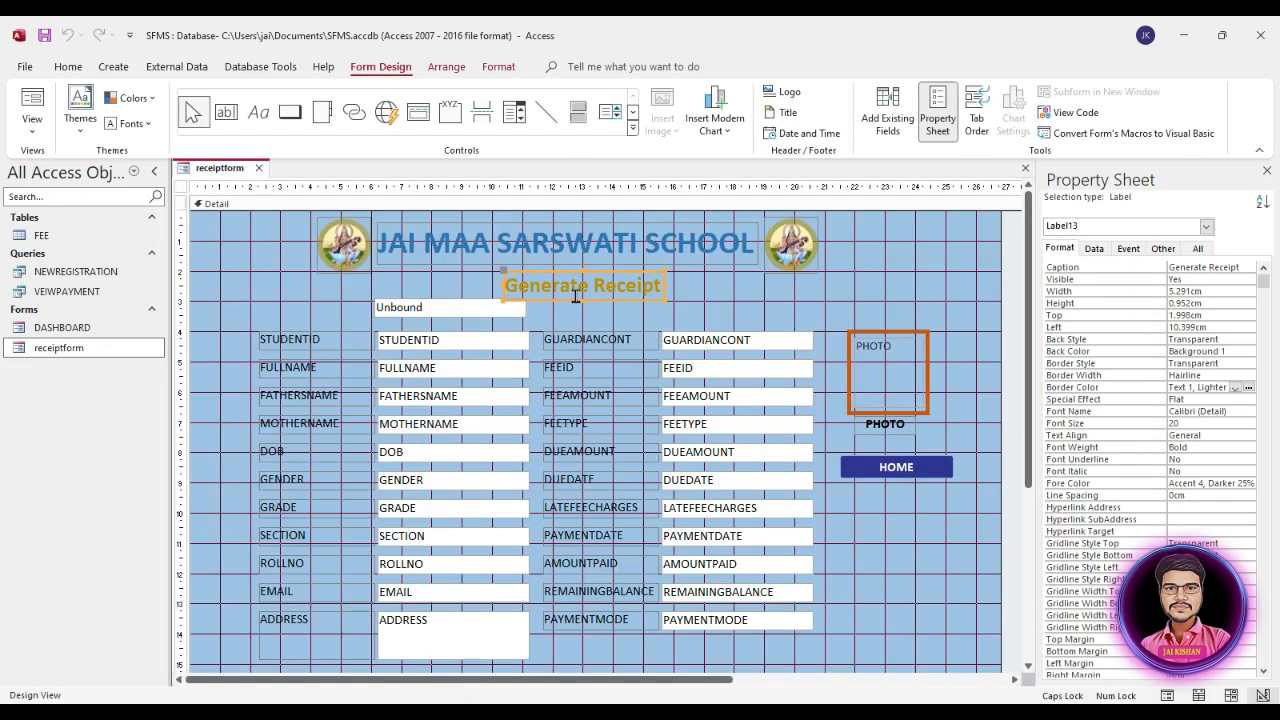
{"action": "left_click", "coordinate": [475, 311]}
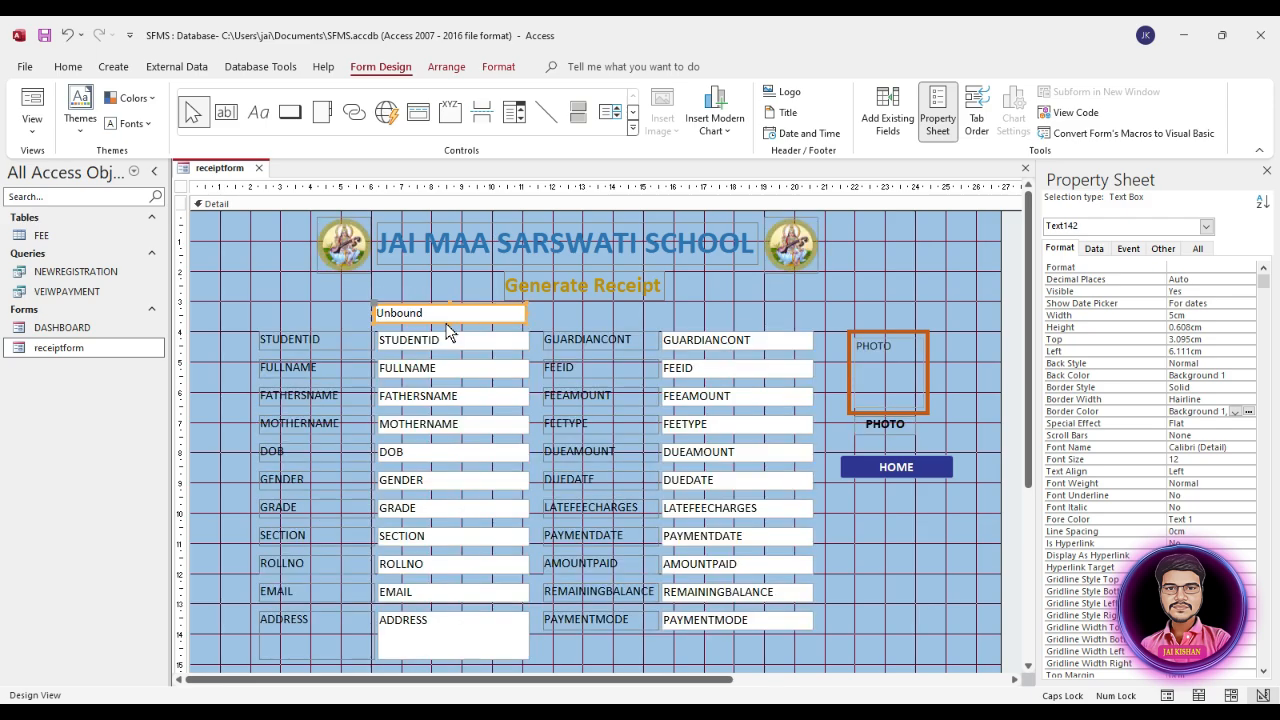
{"action": "left_click_drag", "start_coordinate": [446, 320], "coordinate": [446, 326]}
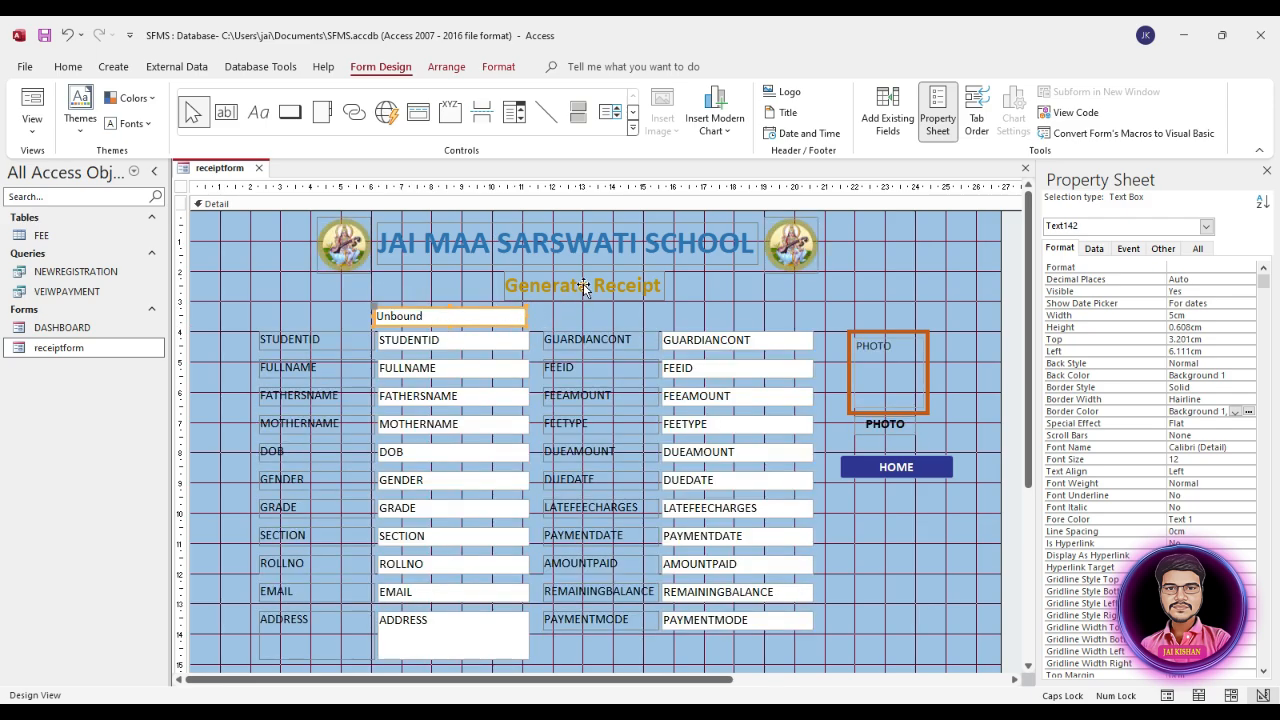
{"action": "left_click_drag", "start_coordinate": [585, 289], "coordinate": [585, 283]}
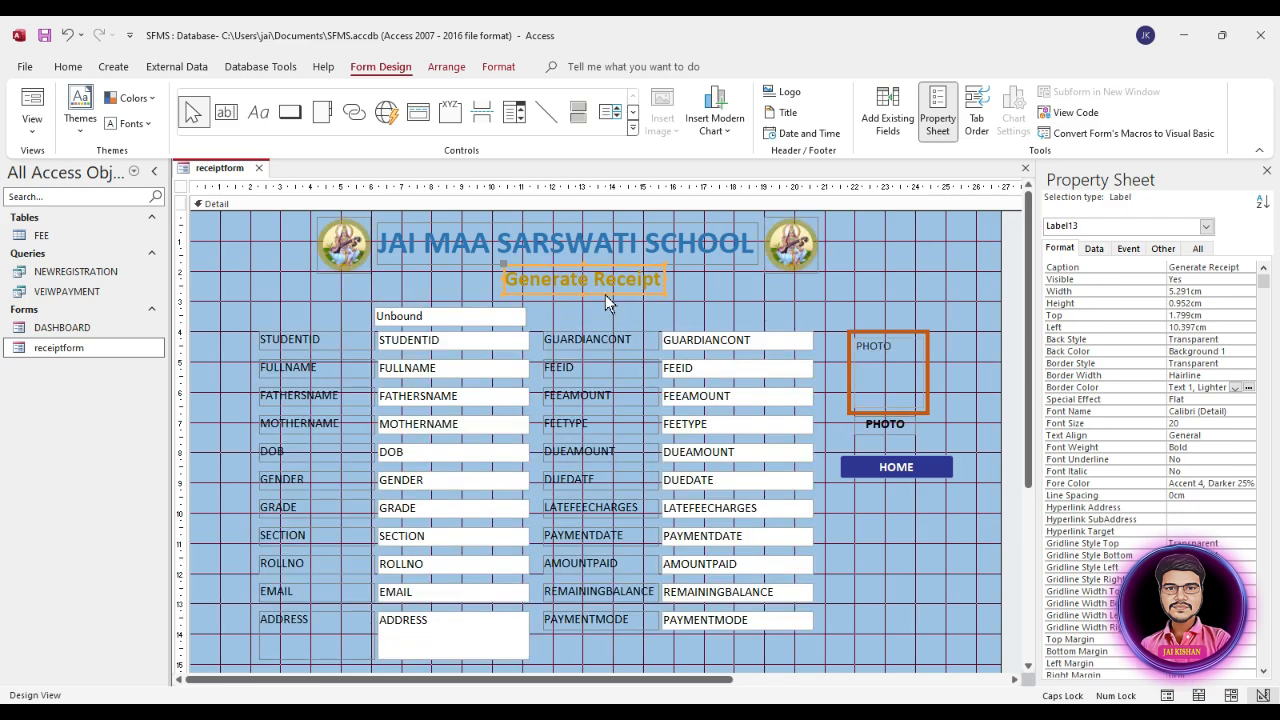
{"action": "left_click", "coordinate": [690, 298]}
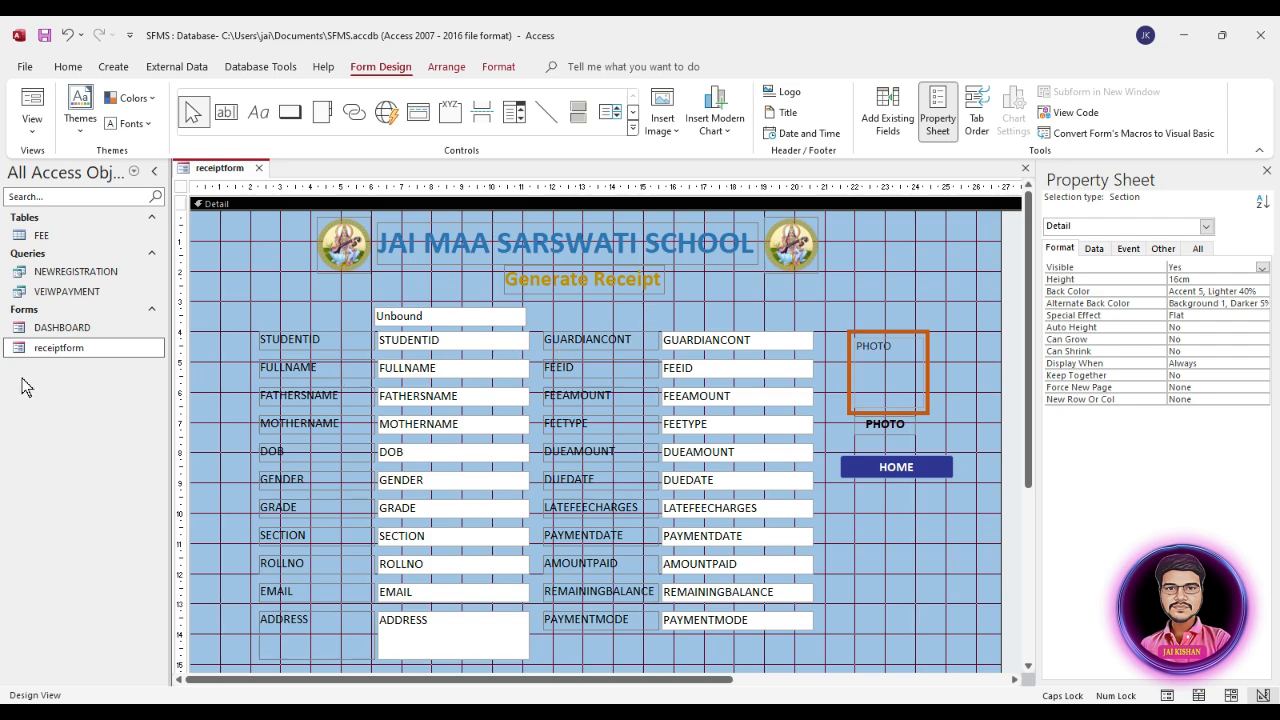
Step: Review the adjusted receiptform layout in Form View and close the form
{"action": "double_click", "coordinate": [70, 348]}
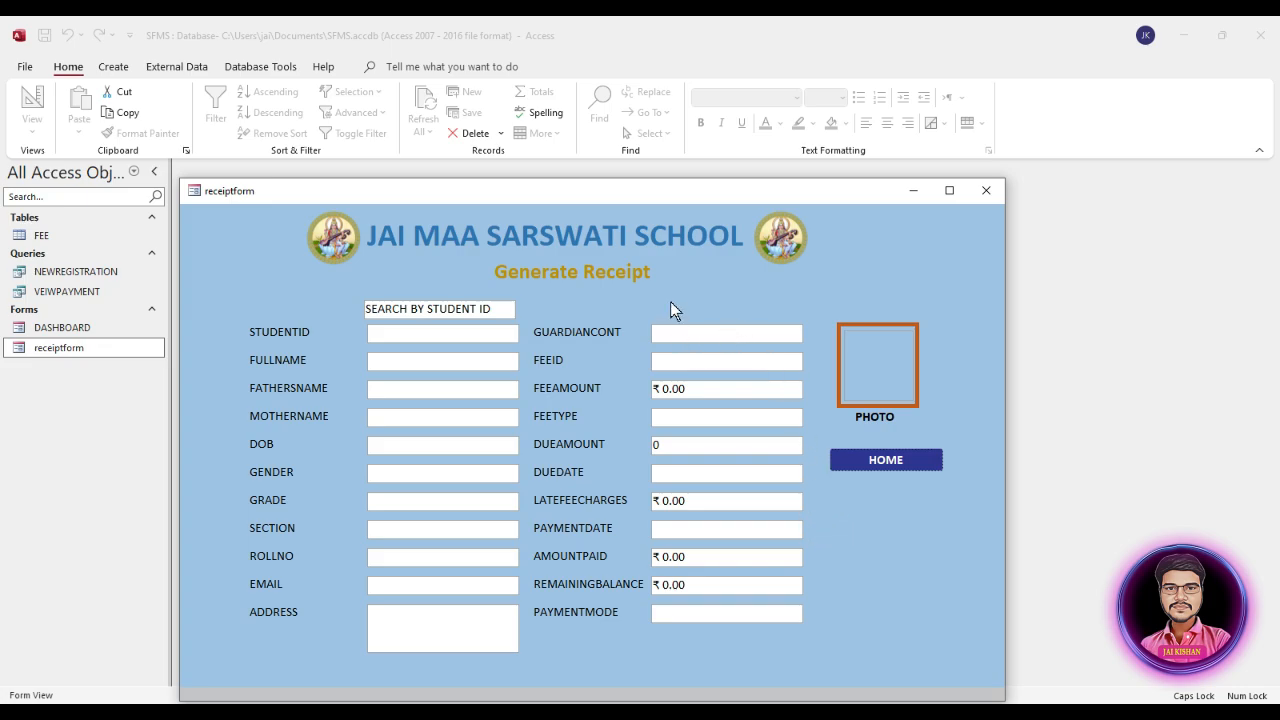
{"action": "left_click", "coordinate": [986, 190]}
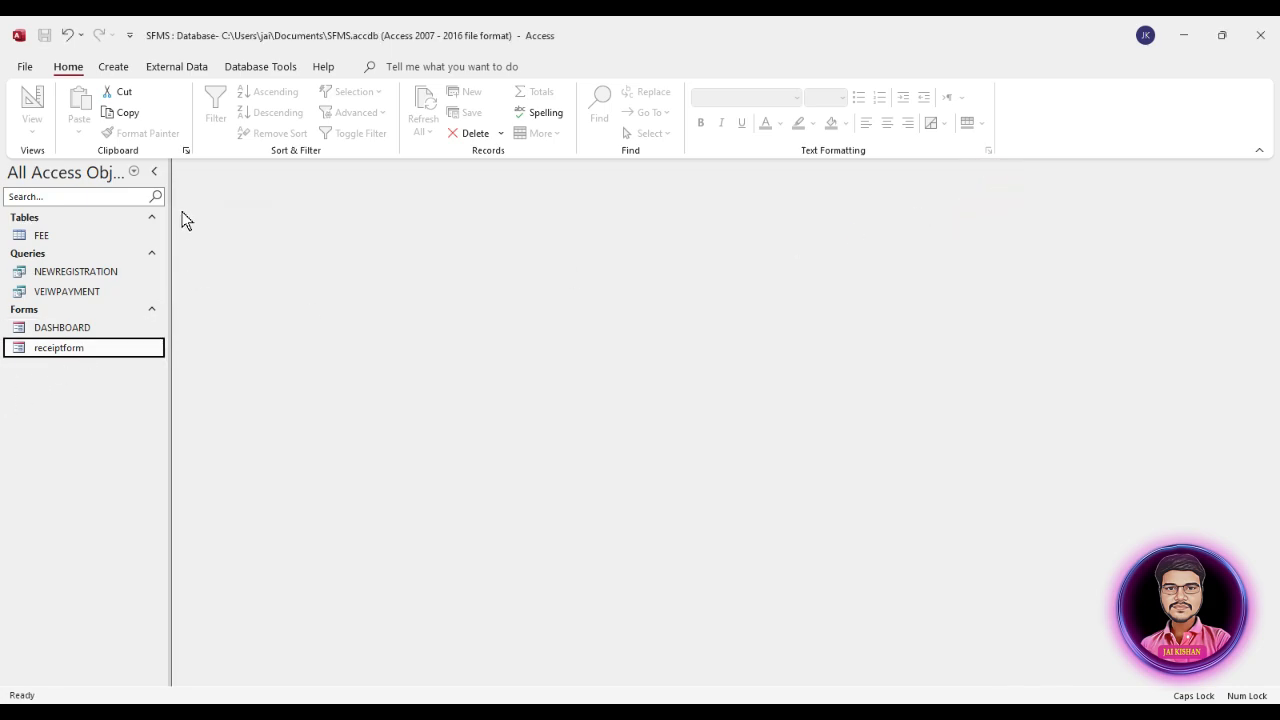
Step: Create a blank report, switch it to Design View, and widen it to about 18.4 cm
{"action": "left_click", "coordinate": [114, 67]}
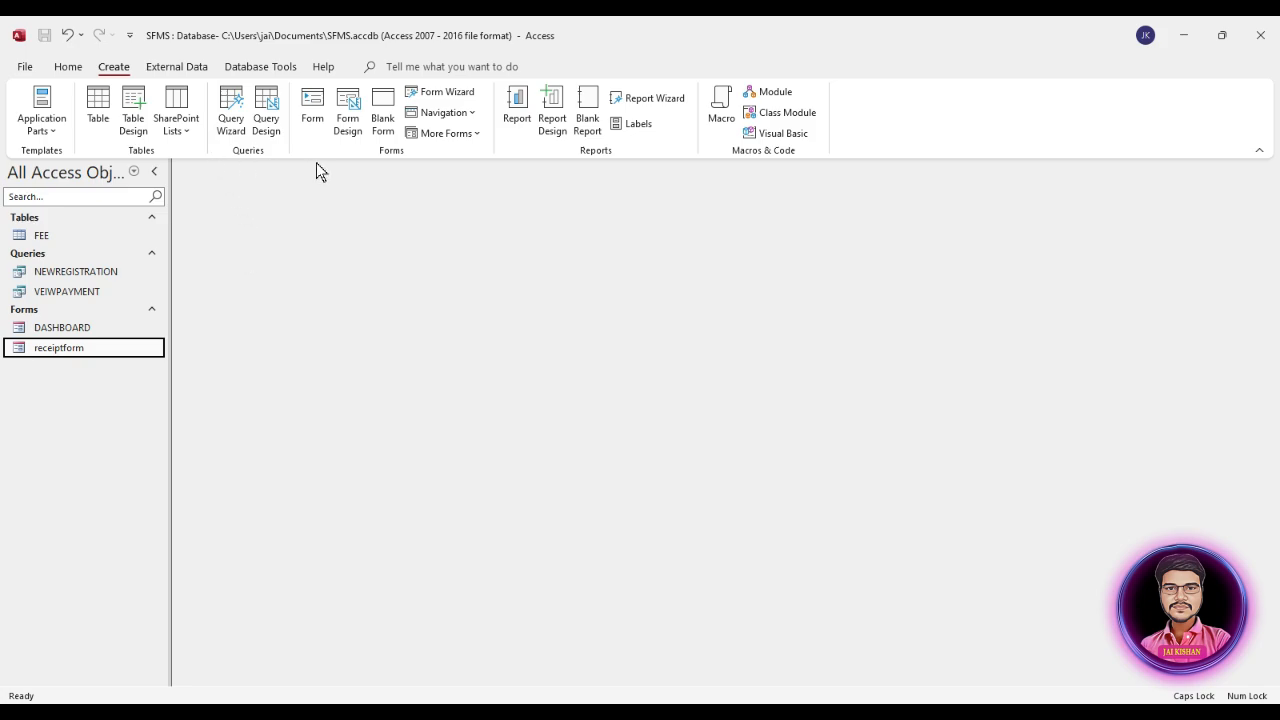
{"action": "left_click", "coordinate": [587, 122]}
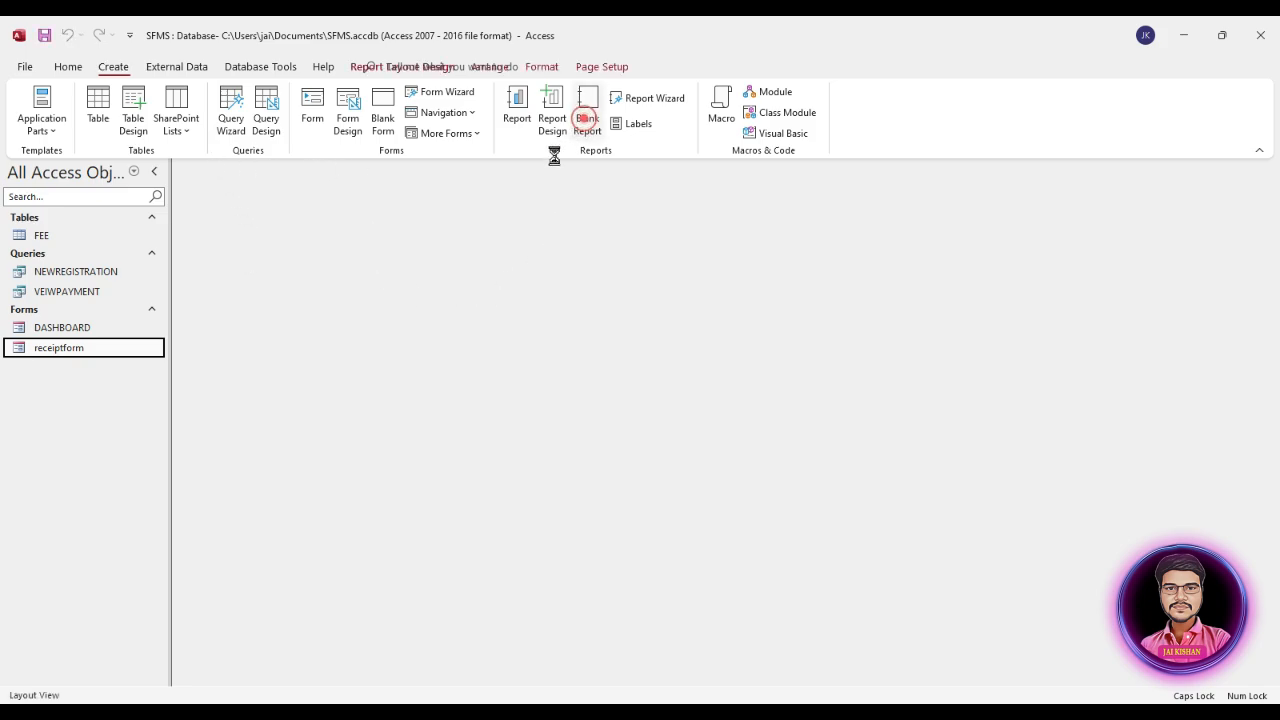
{"action": "right_click", "coordinate": [306, 266]}
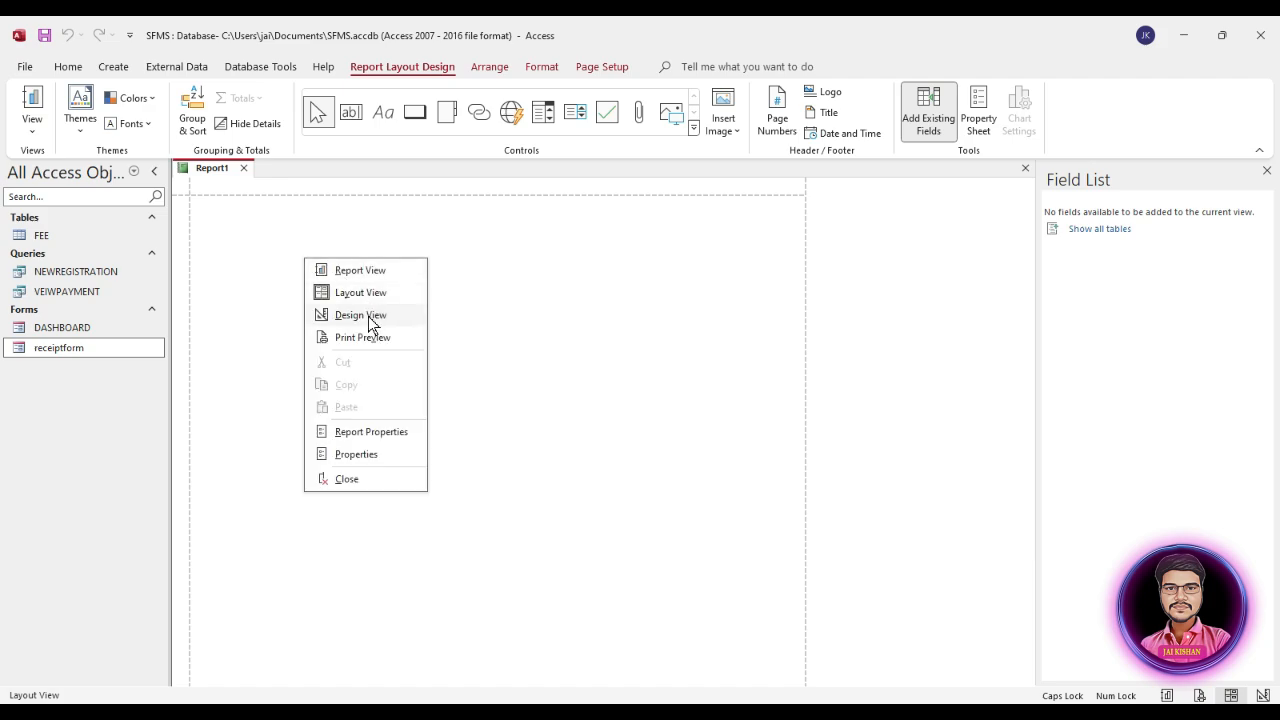
{"action": "left_click", "coordinate": [366, 316]}
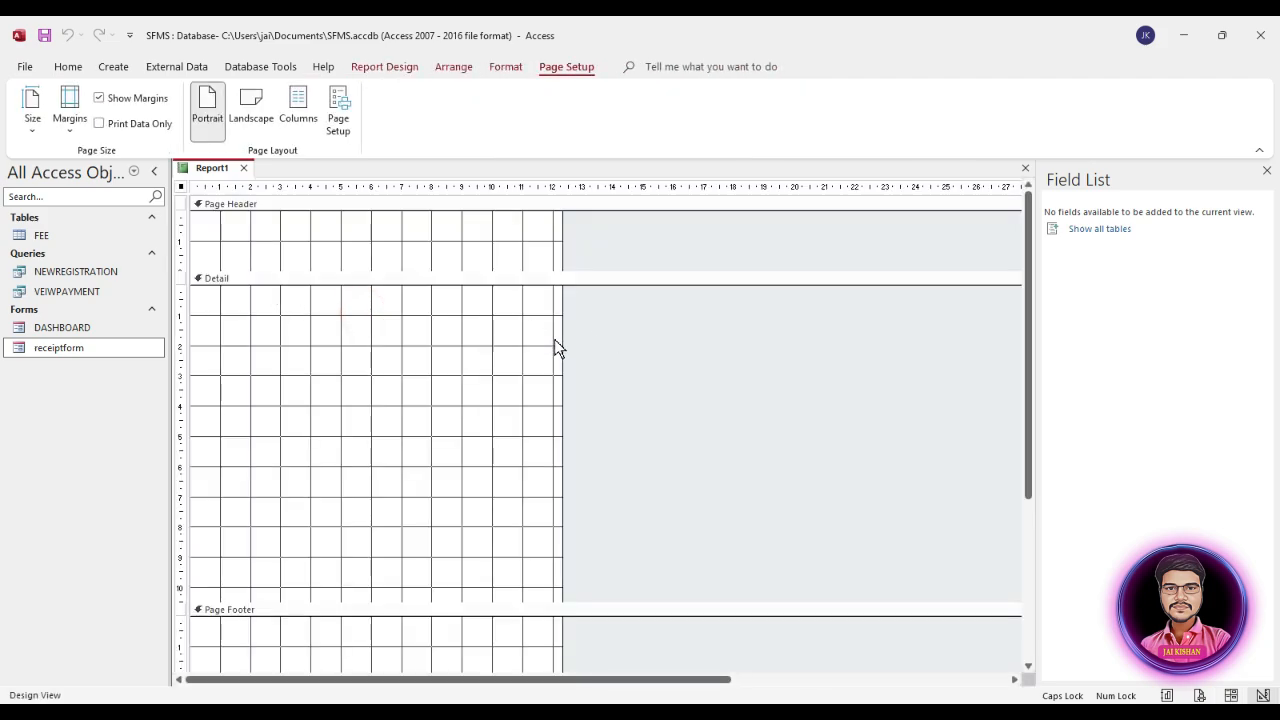
{"action": "left_click_drag", "start_coordinate": [558, 336], "coordinate": [746, 358]}
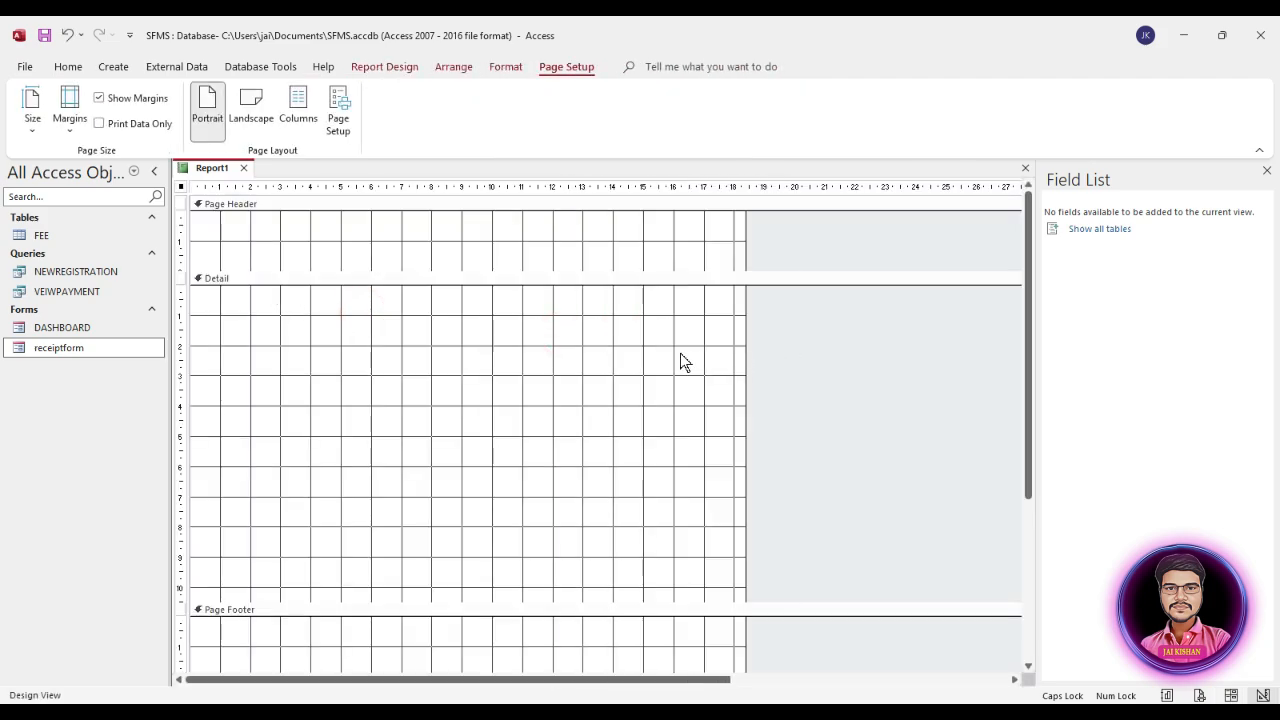
Step: Set the report's Record Source to the VEIWPAYMENT query
{"action": "right_click", "coordinate": [470, 332]}
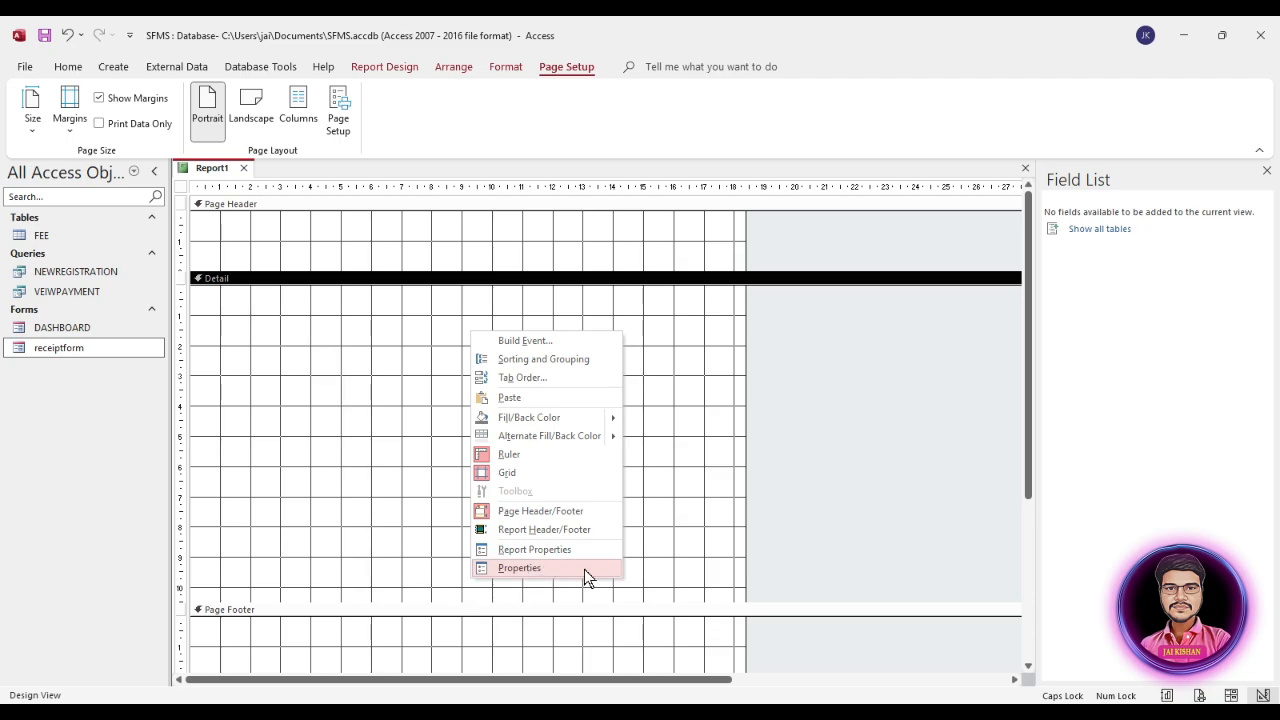
{"action": "left_click", "coordinate": [668, 440]}
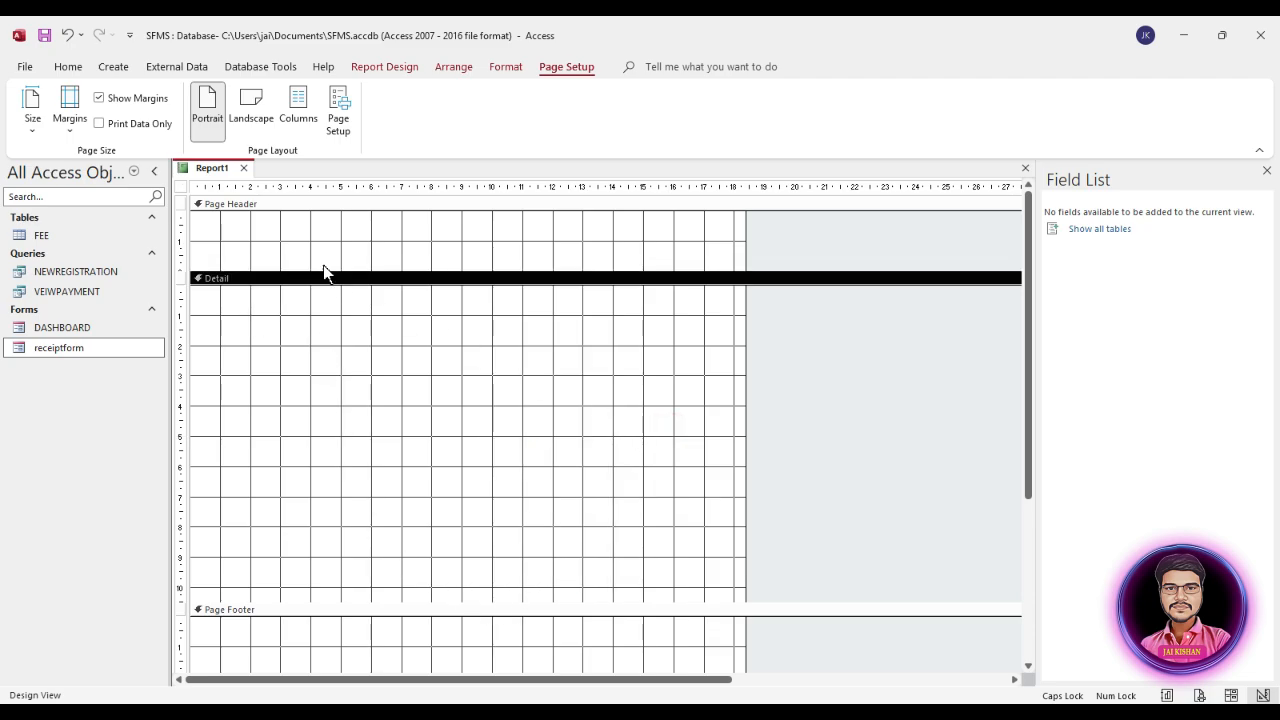
{"action": "left_click", "coordinate": [400, 76]}
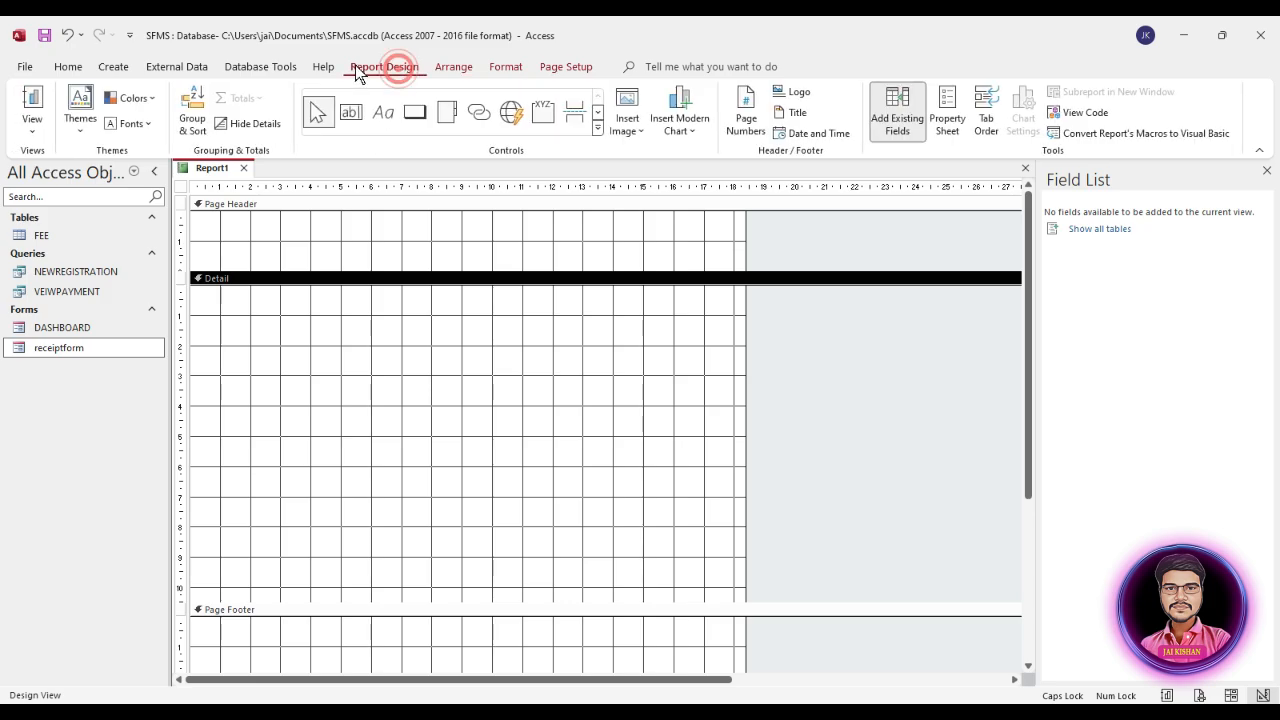
{"action": "left_click", "coordinate": [945, 122]}
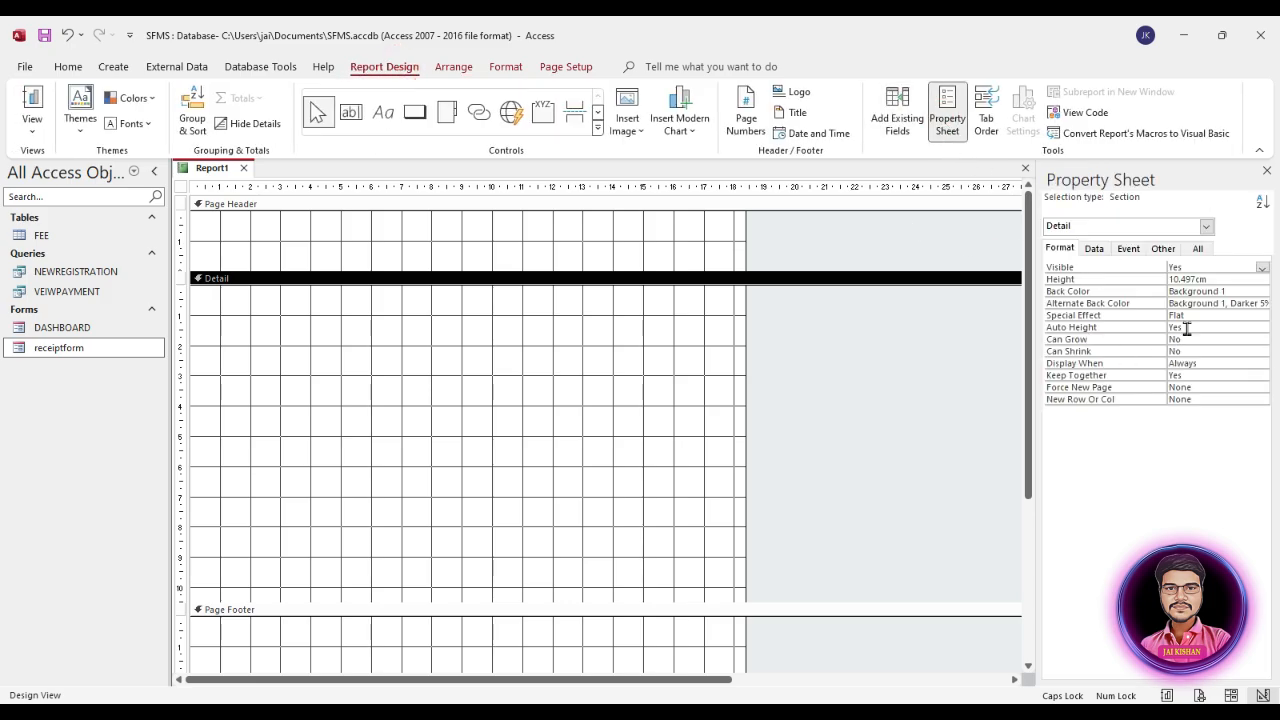
{"action": "left_click", "coordinate": [1094, 248]}
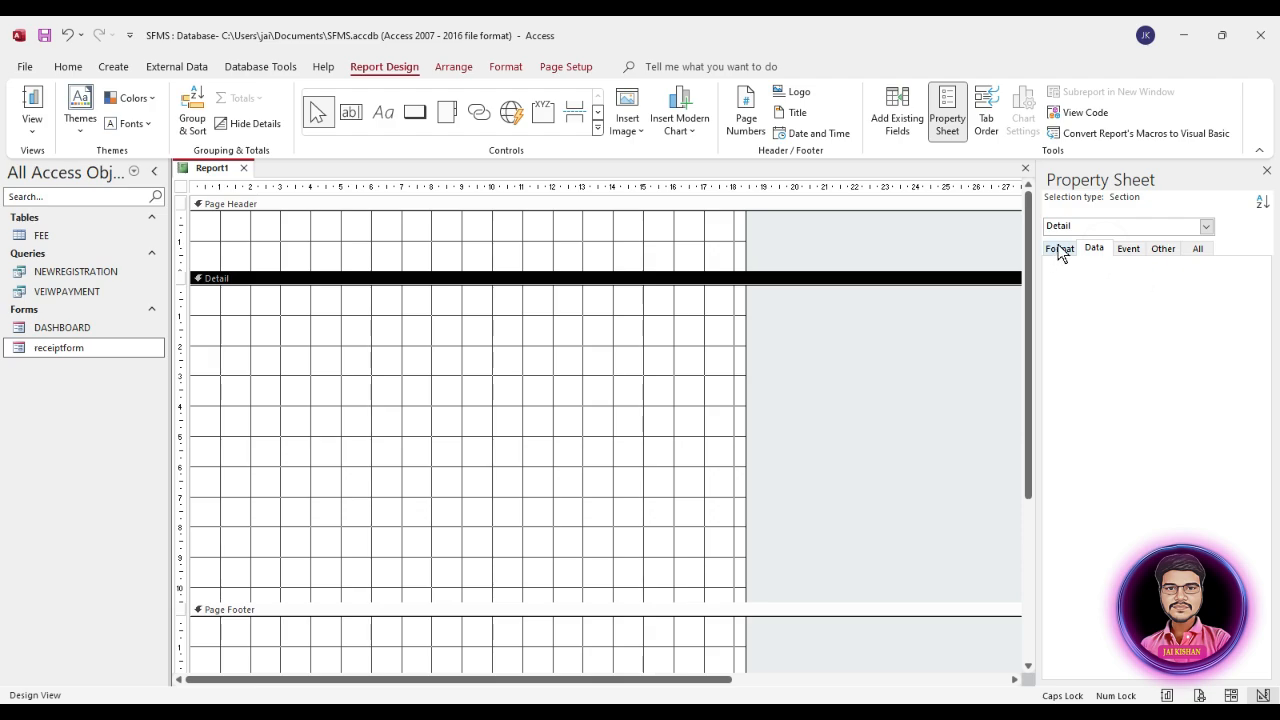
{"action": "left_click", "coordinate": [182, 187]}
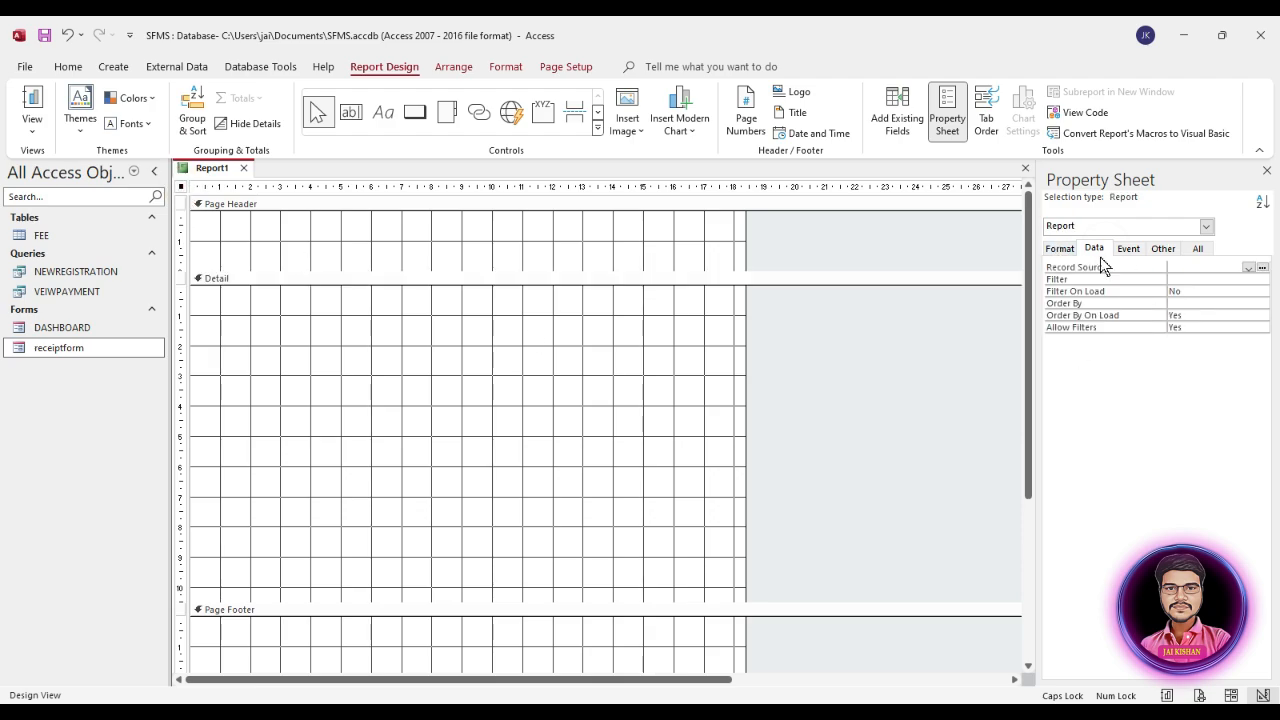
{"action": "left_click", "coordinate": [1249, 268]}
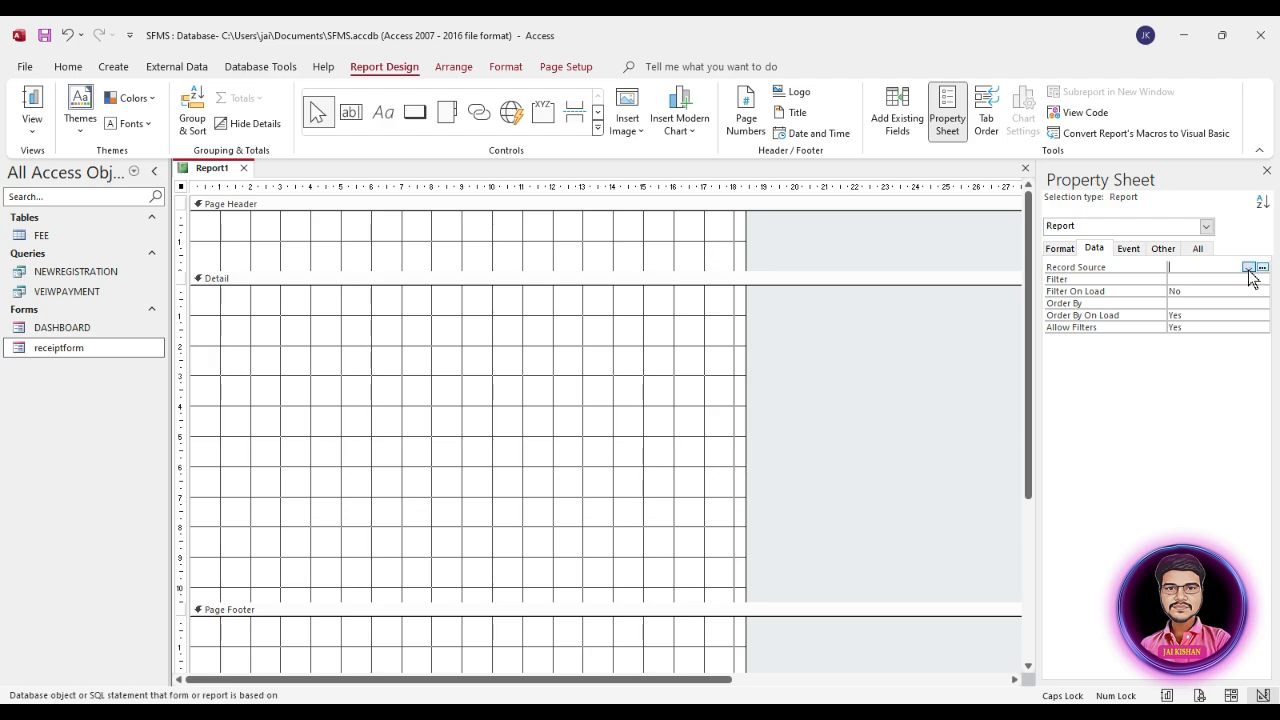
{"action": "left_click", "coordinate": [1249, 268]}
{"action": "left_click", "coordinate": [1193, 300]}
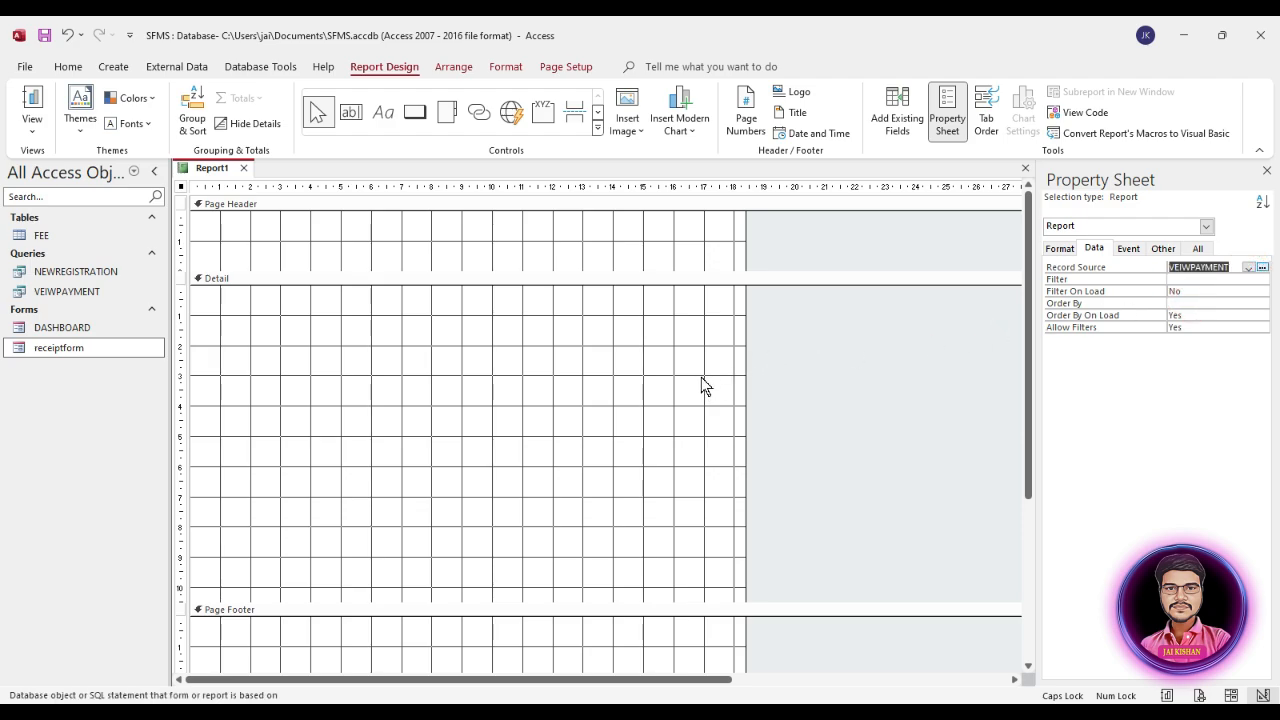
Step: Add all fields from STUDENTID through PAYMENTMODE, without PHOTO, to the Detail section, with text boxes about 4.7 cm from the left edge
{"action": "left_click", "coordinate": [898, 120]}
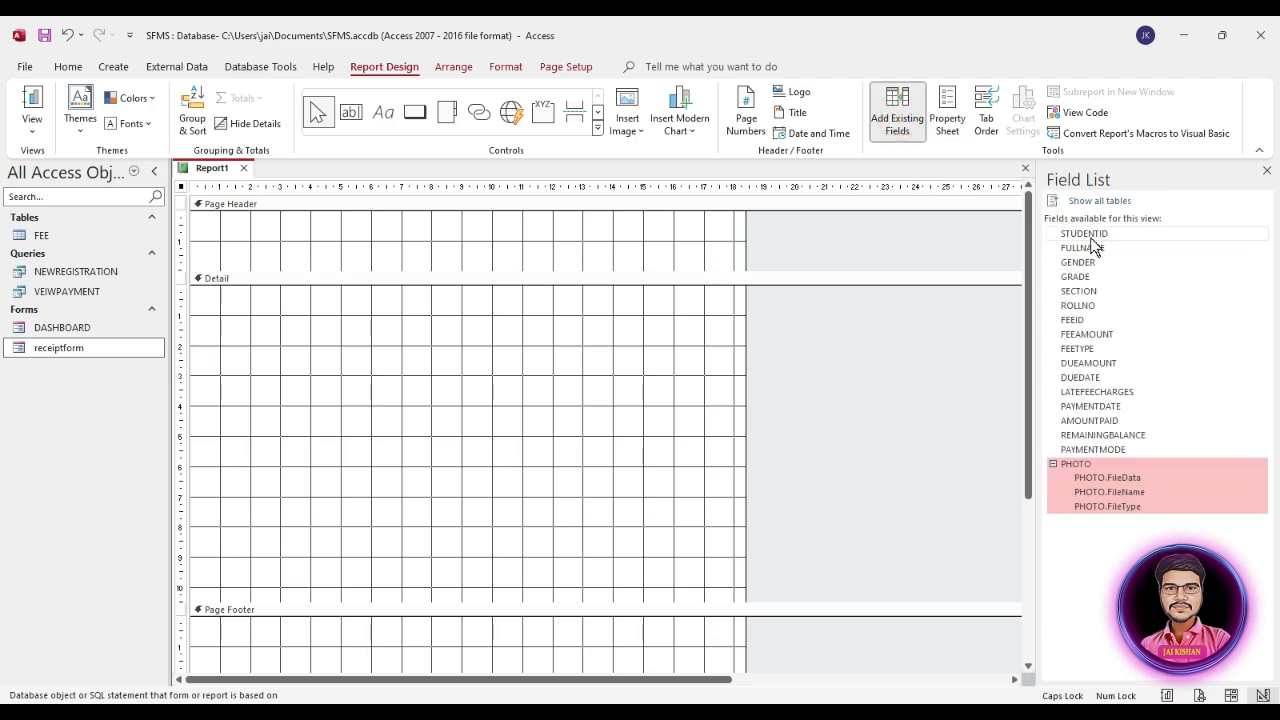
{"action": "left_click", "coordinate": [1090, 234]}
{"action": "left_click", "coordinate": [1095, 477], "text": "shift"}
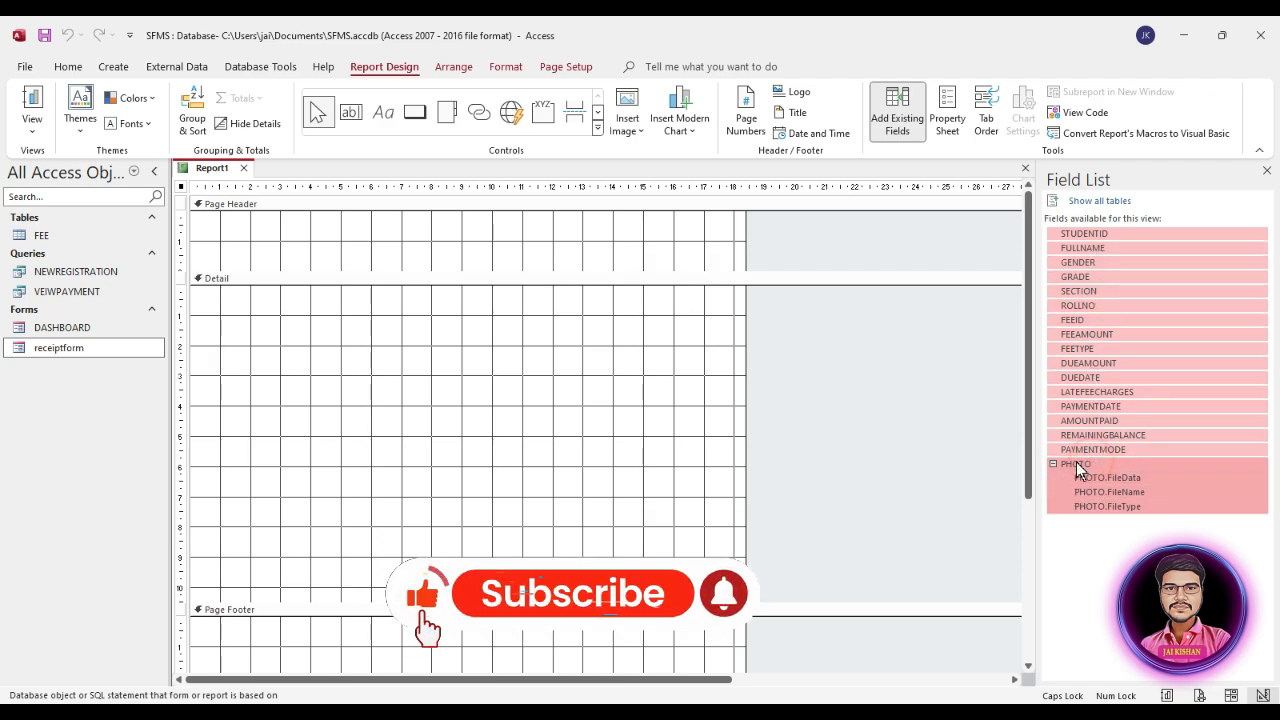
{"action": "left_click_drag", "start_coordinate": [1076, 462], "coordinate": [1077, 463]}
{"action": "left_click", "coordinate": [1080, 450], "text": "shift"}
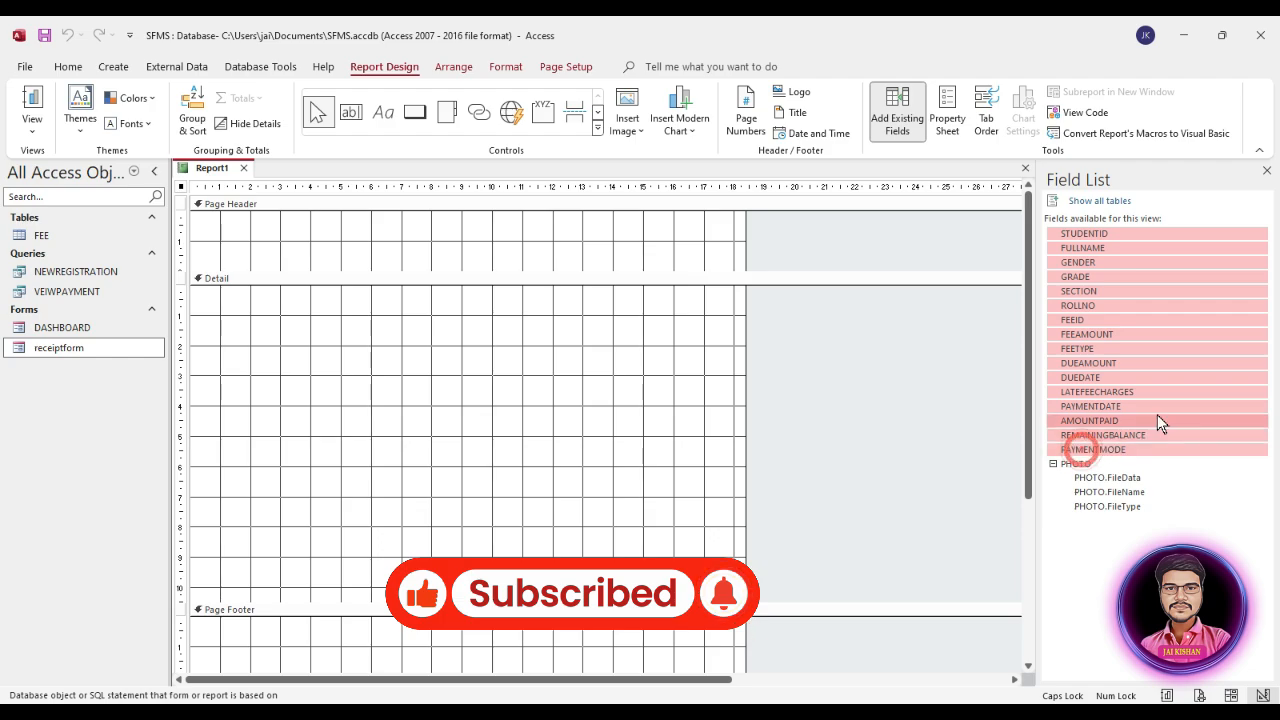
{"action": "left_click_drag", "start_coordinate": [1099, 246], "coordinate": [329, 355]}
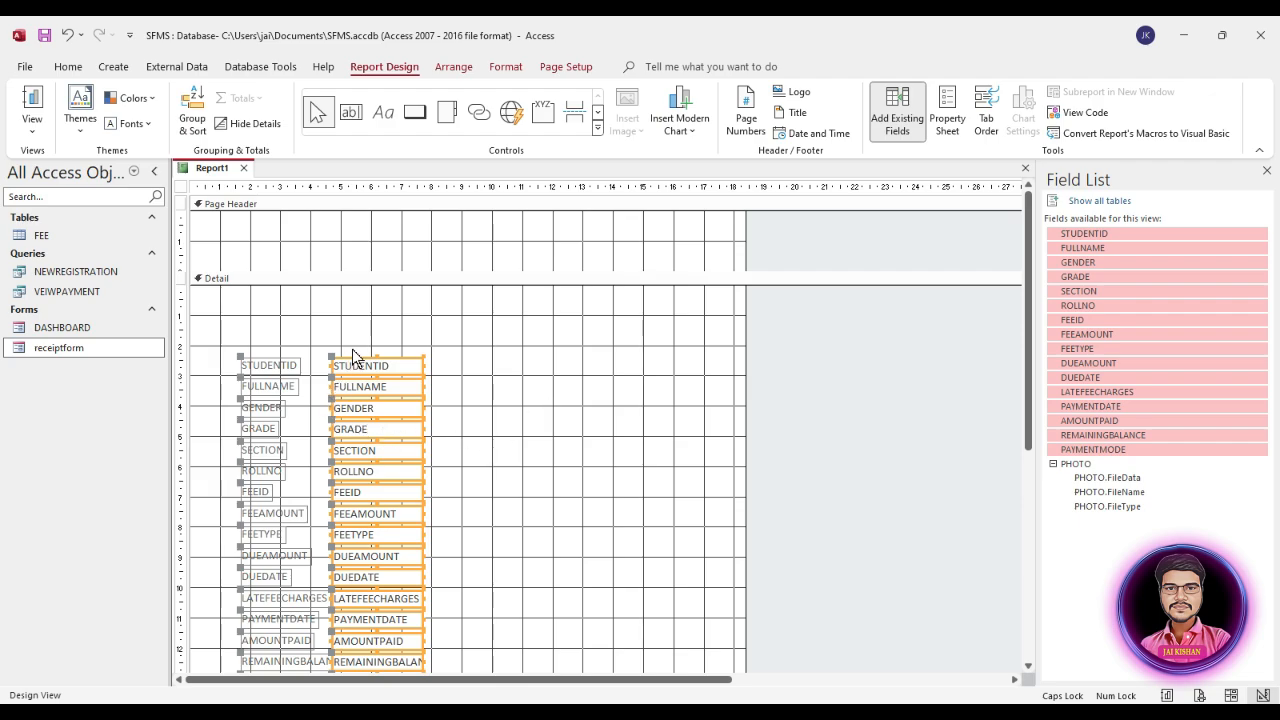
{"action": "scroll", "coordinate": [478, 397], "scroll_direction": "down", "scroll_amount": 1}
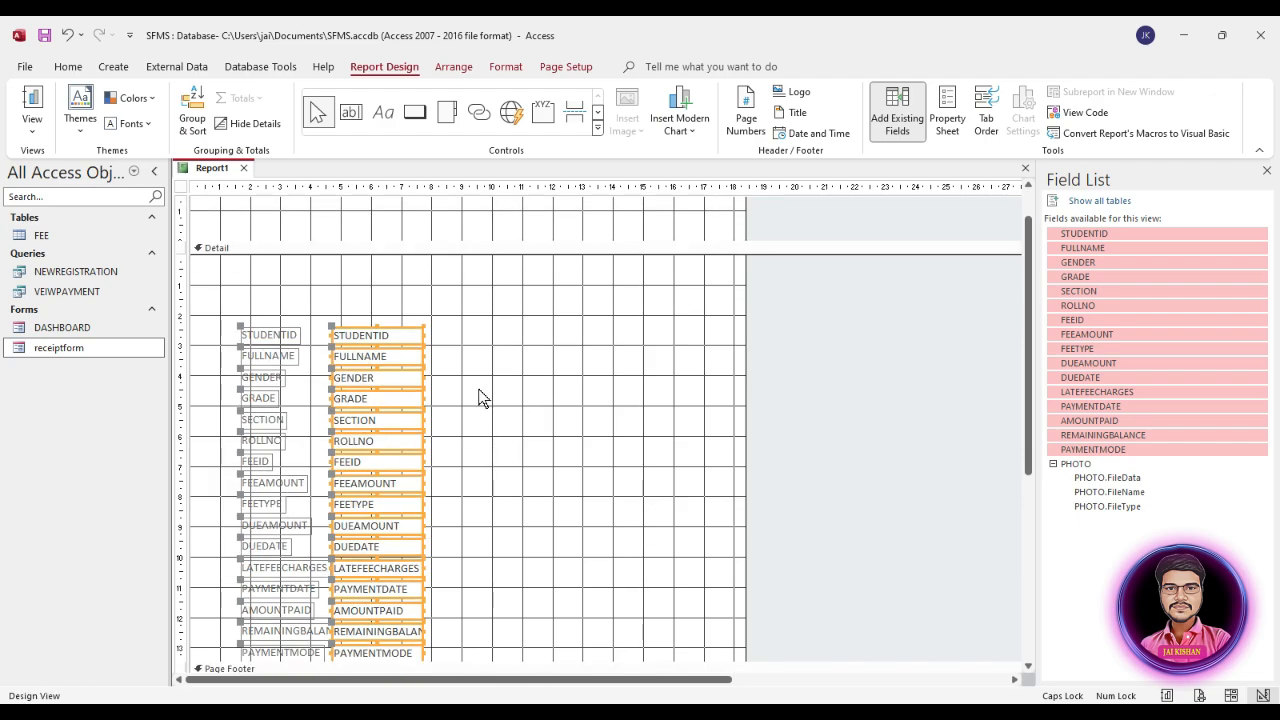
Step: Copy the JAI MAA SARSWATI SCHOOL and Generate Receipt labels from receiptform's design into the report's Detail section
{"action": "right_click", "coordinate": [68, 348]}
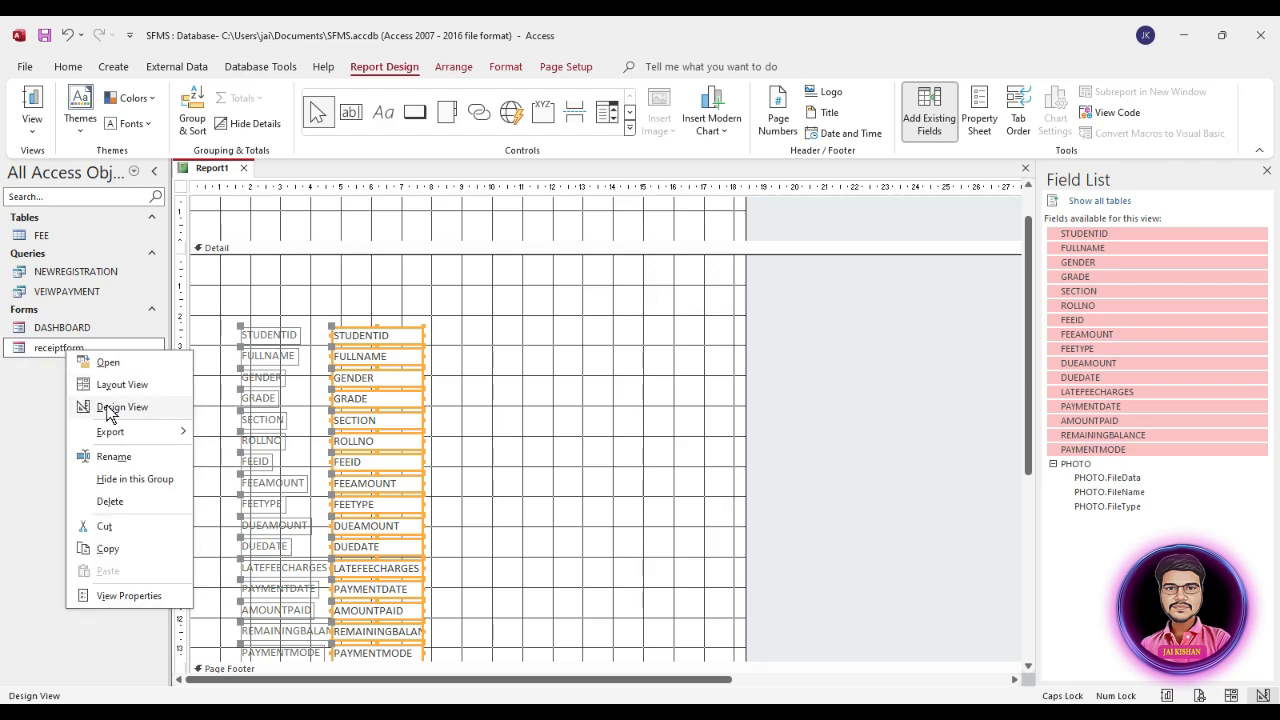
{"action": "left_click", "coordinate": [110, 408]}
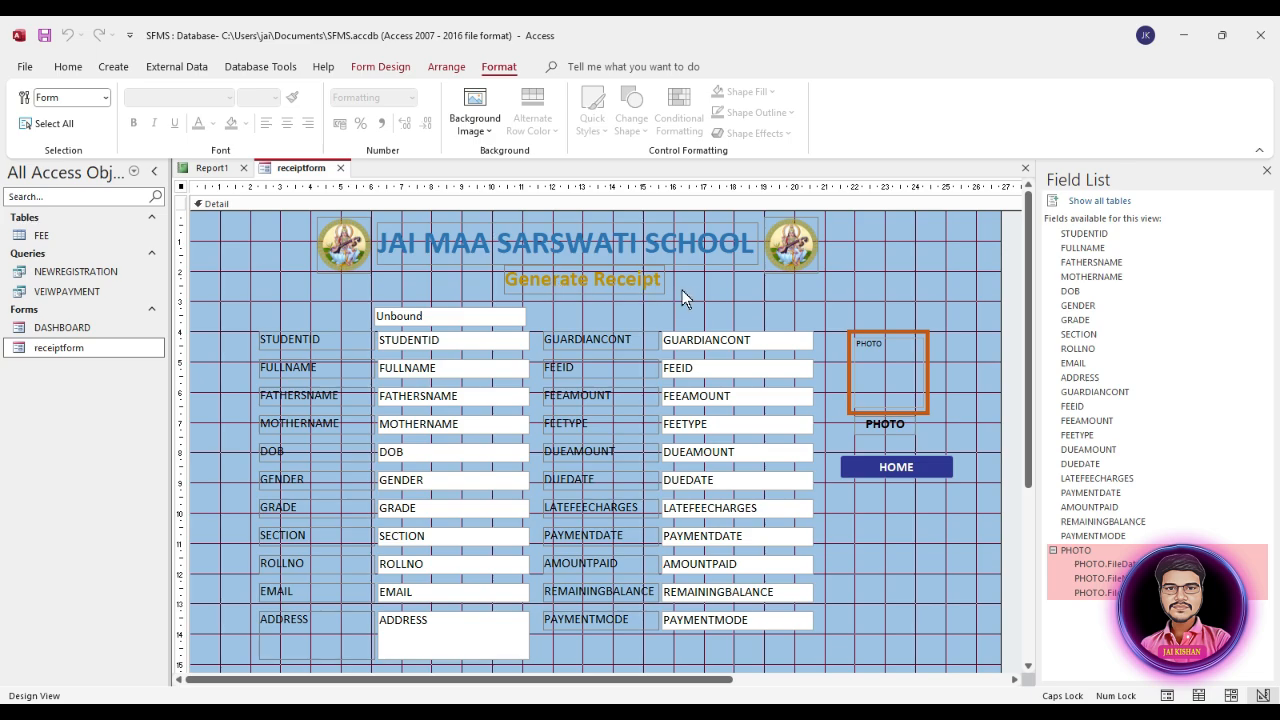
{"action": "left_click_drag", "start_coordinate": [695, 292], "coordinate": [620, 241]}
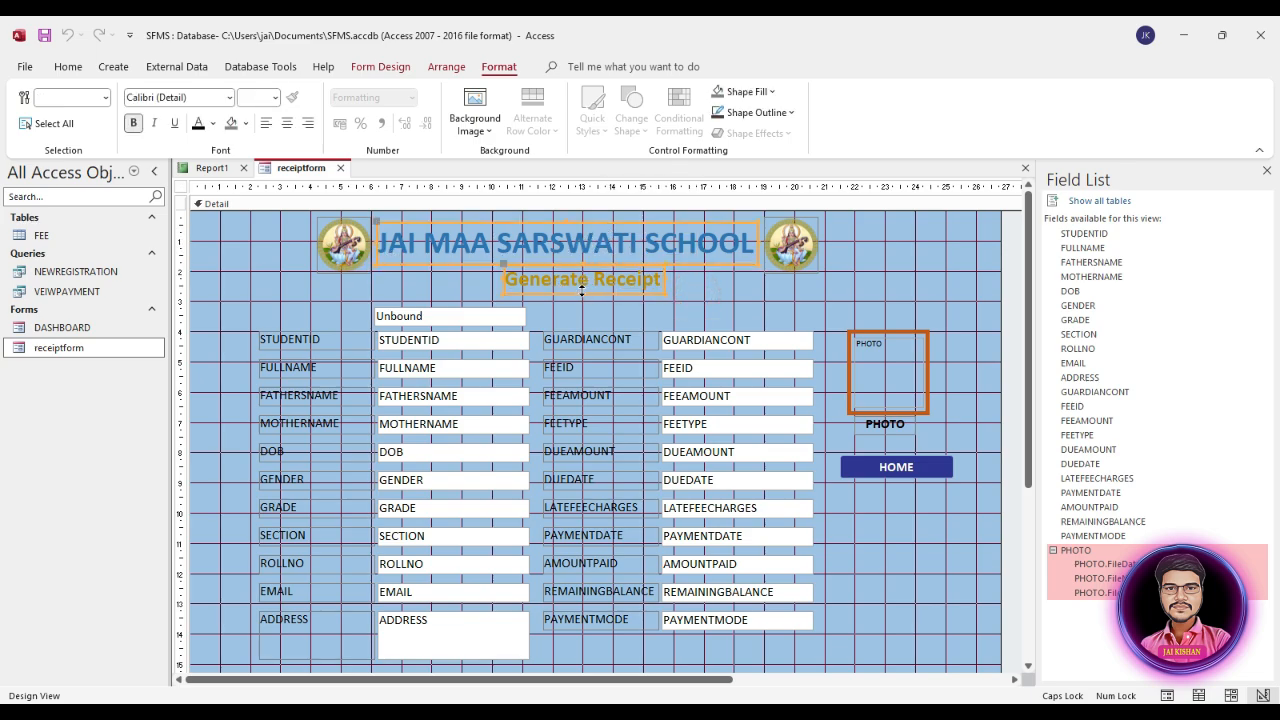
{"action": "left_click", "coordinate": [213, 172]}
{"action": "left_click", "coordinate": [455, 276]}
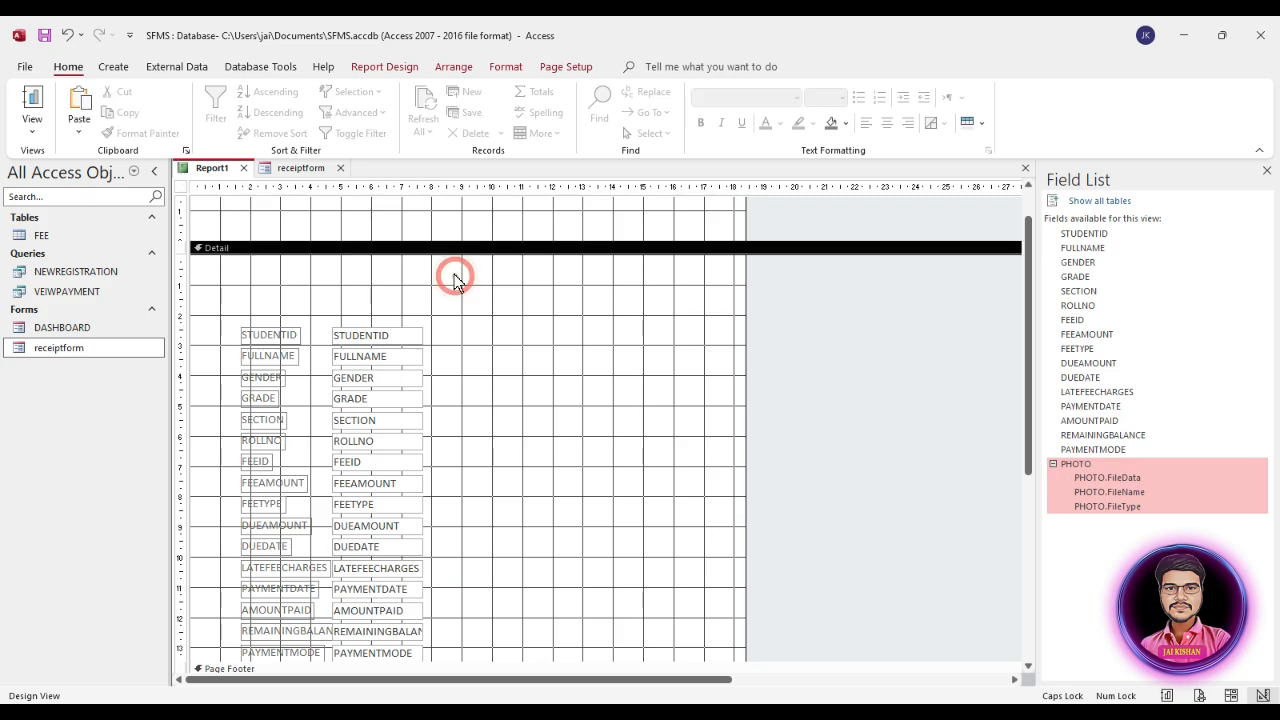
{"action": "key", "text": "ctrl+v"}
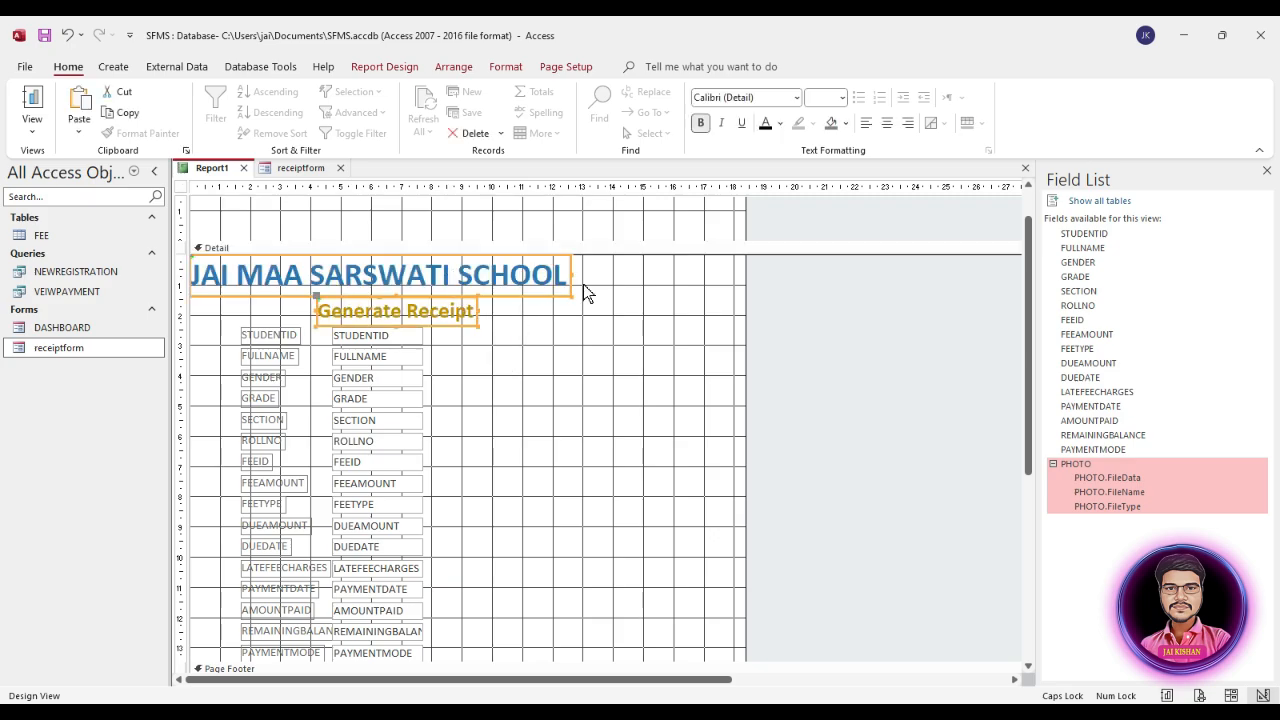
Step: Set the font colour of both pasted heading labels to black
{"action": "left_click", "coordinate": [562, 67]}
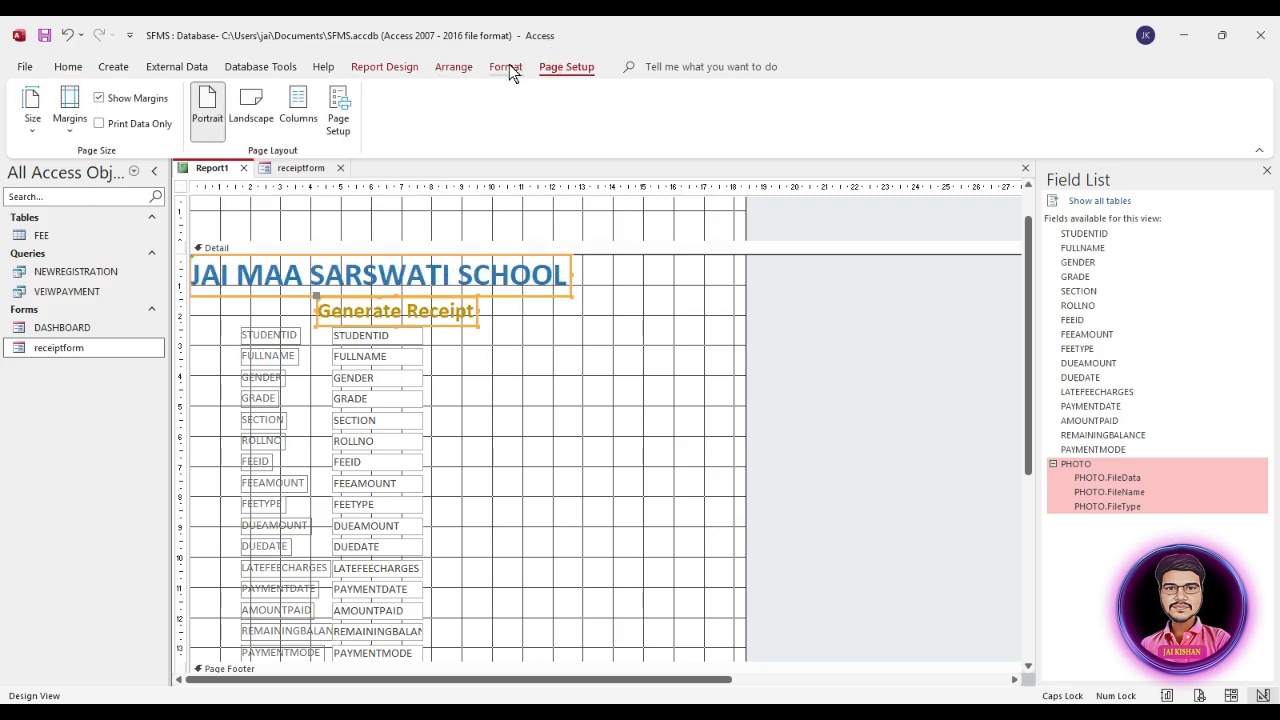
{"action": "left_click", "coordinate": [506, 66]}
{"action": "left_click", "coordinate": [199, 123]}
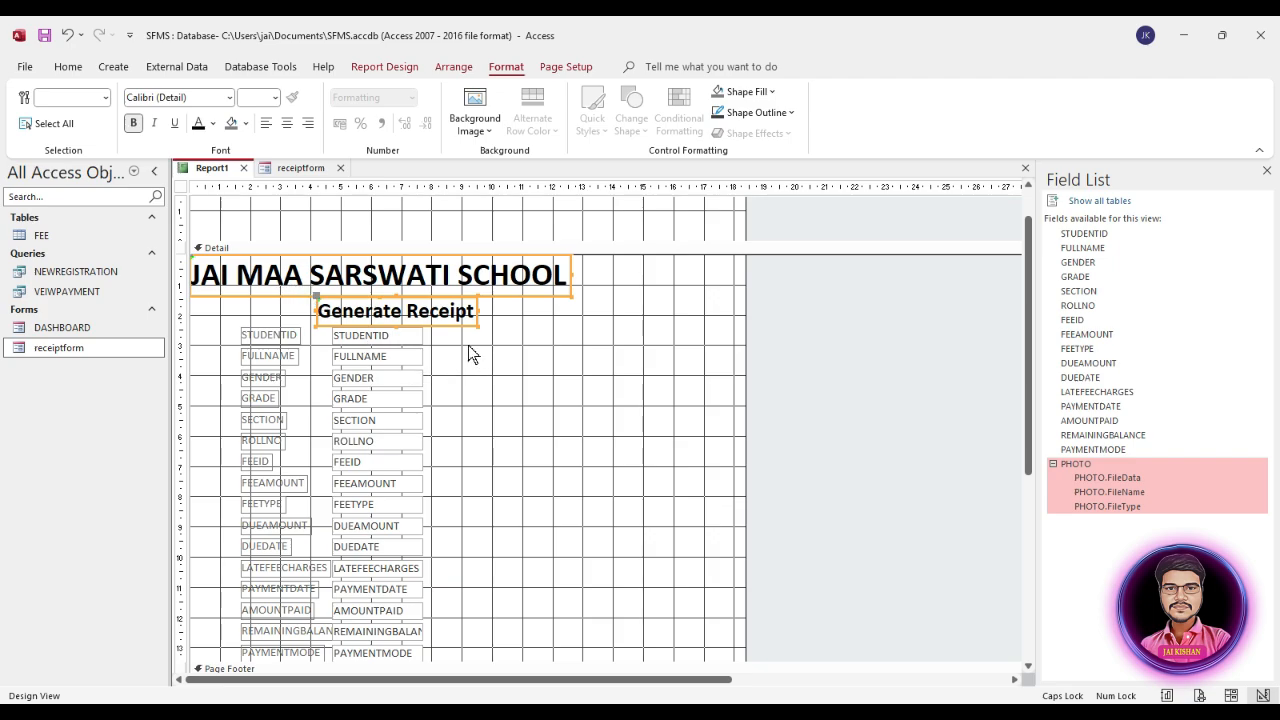
Step: Change the Generate Receipt label's text to "FEE Receipt"
{"action": "double_click", "coordinate": [402, 314]}
{"action": "left_click", "coordinate": [402, 311]}
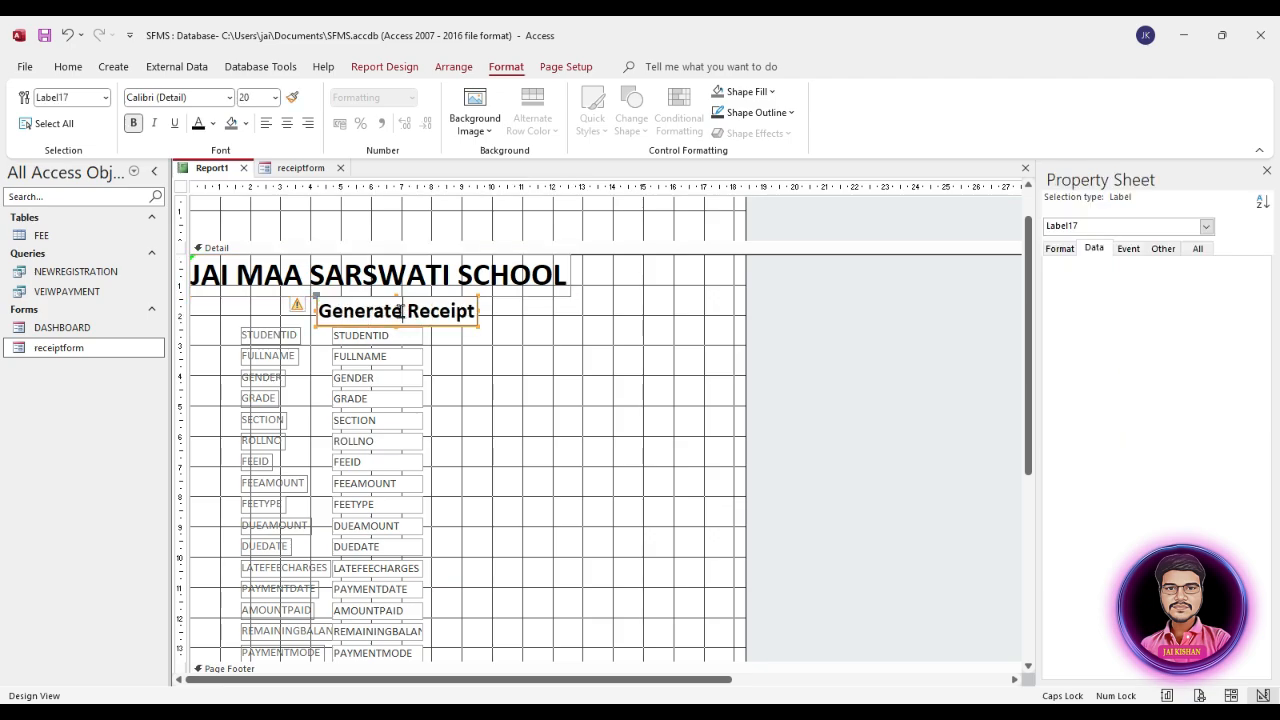
{"action": "left_click_drag", "start_coordinate": [402, 311], "coordinate": [322, 310]}
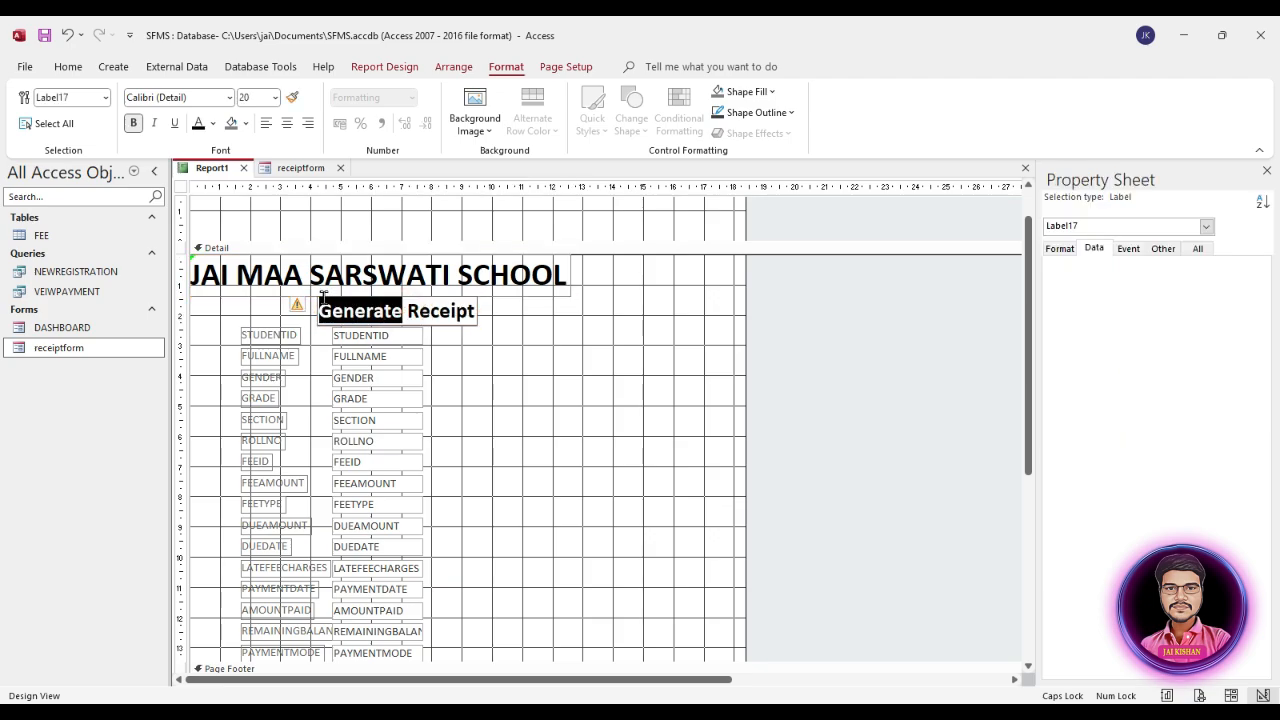
{"action": "type", "text": "f"}
{"action": "key", "text": "BackSpace"}
{"action": "type", "text": "FEE"}
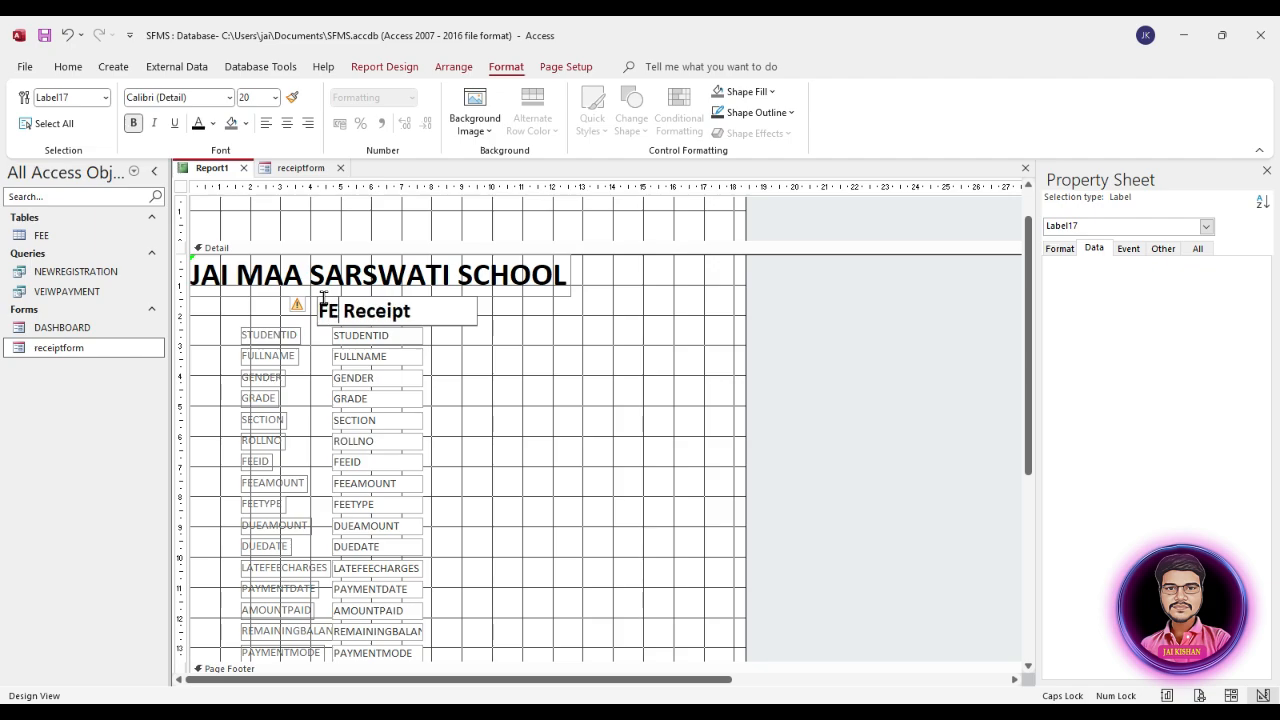
{"action": "key", "text": "Right"}
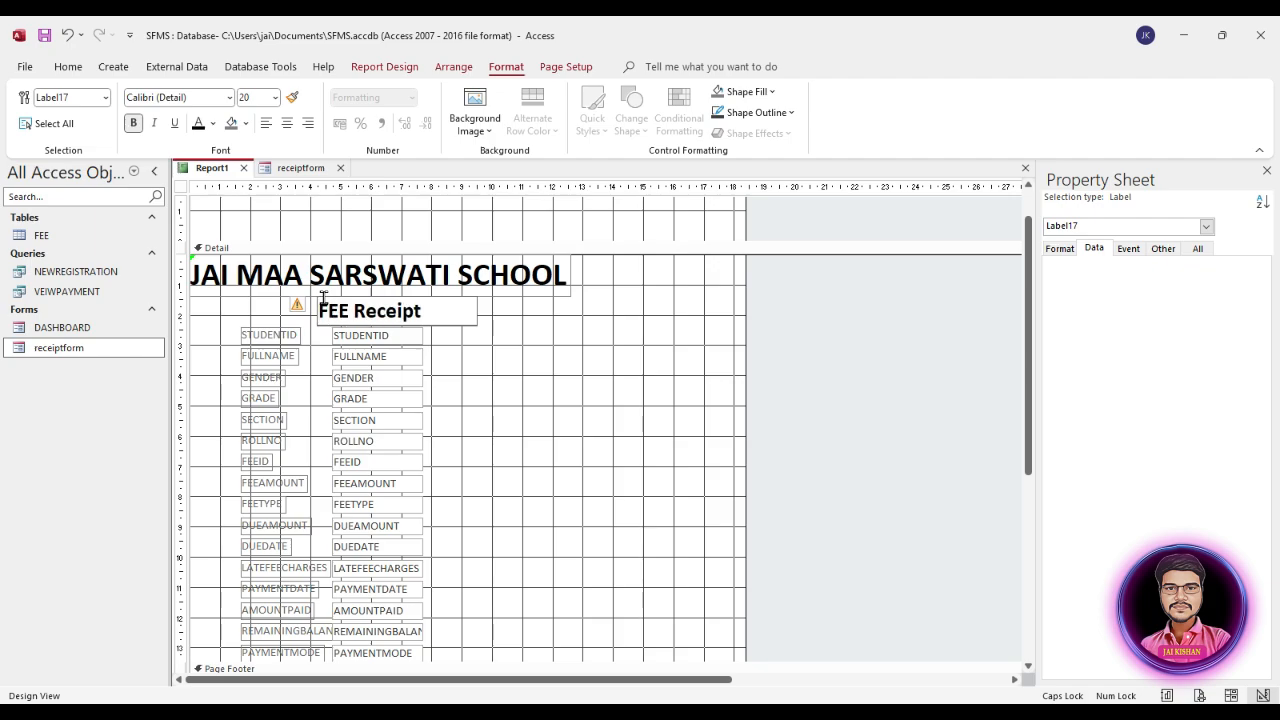
{"action": "left_click", "coordinate": [476, 398]}
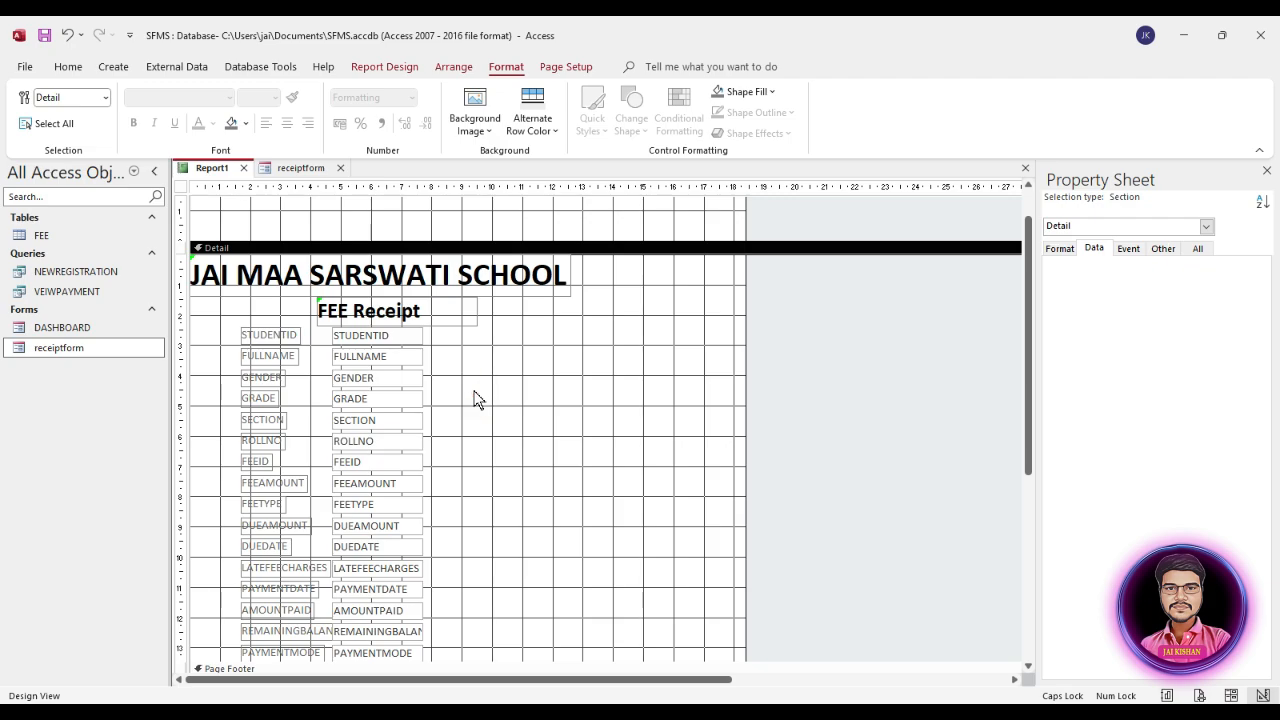
Step: Format all field labels and text boxes in the Detail section with black font colour and size 12
{"action": "left_click_drag", "start_coordinate": [431, 338], "coordinate": [283, 551]}
{"action": "scroll", "coordinate": [505, 503], "scroll_direction": "up", "scroll_amount": 3}
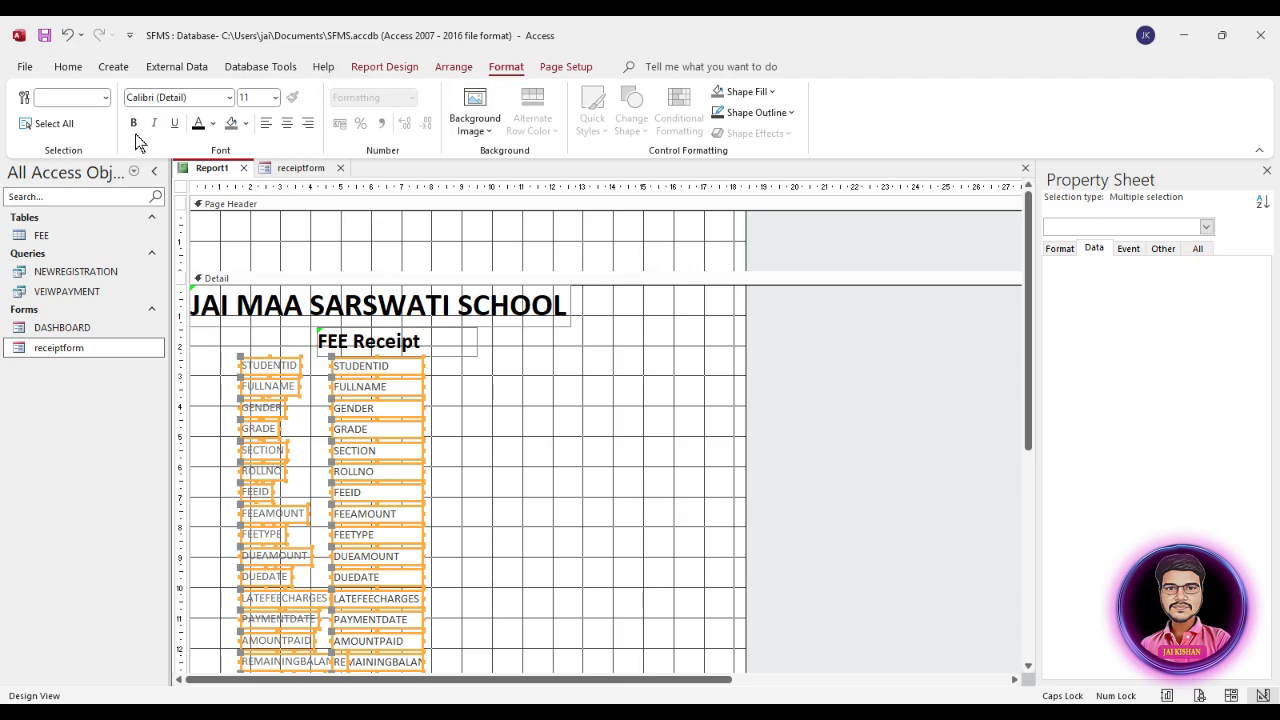
{"action": "left_click", "coordinate": [197, 122]}
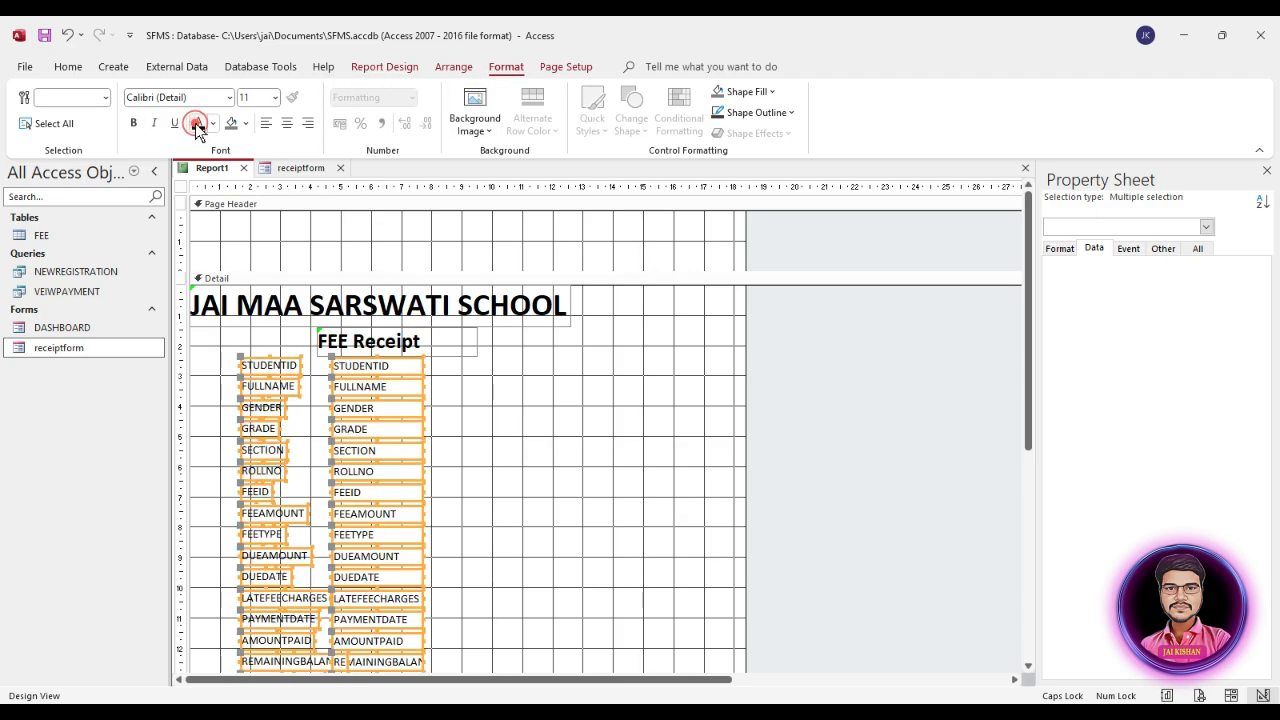
{"action": "left_click", "coordinate": [274, 97]}
{"action": "left_click", "coordinate": [255, 191]}
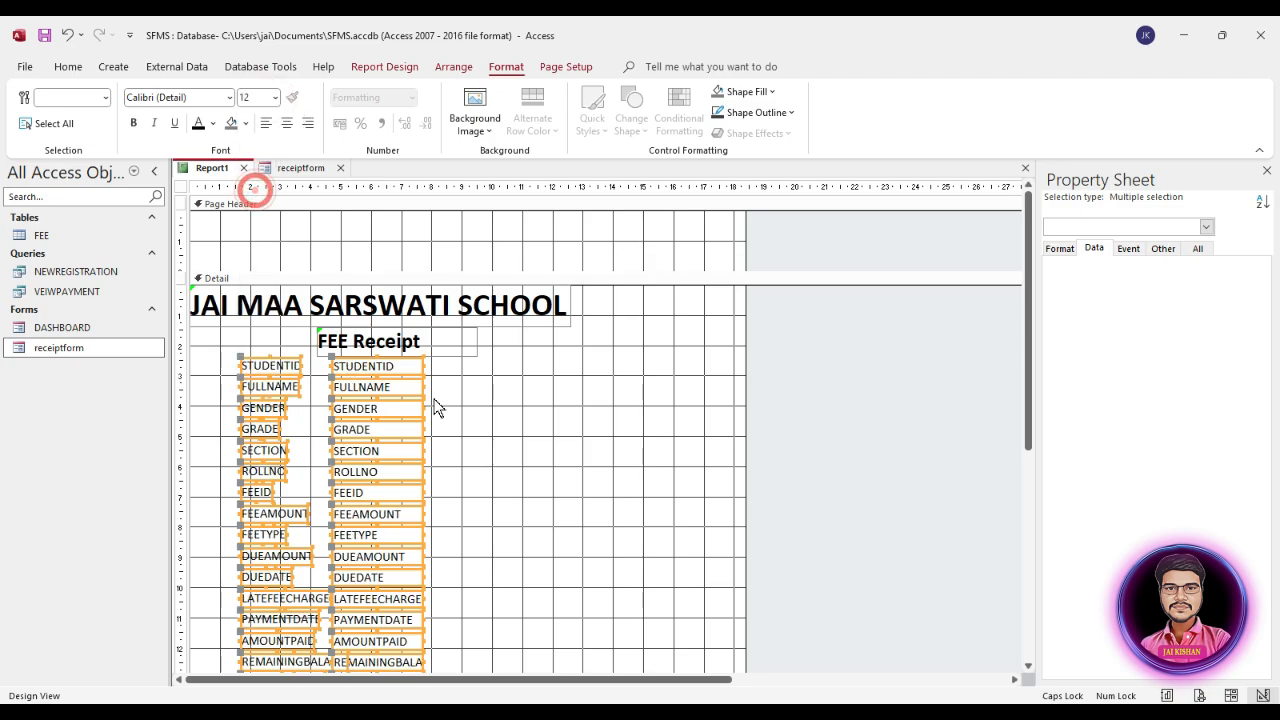
{"action": "left_click", "coordinate": [212, 123]}
{"action": "left_click", "coordinate": [210, 190]}
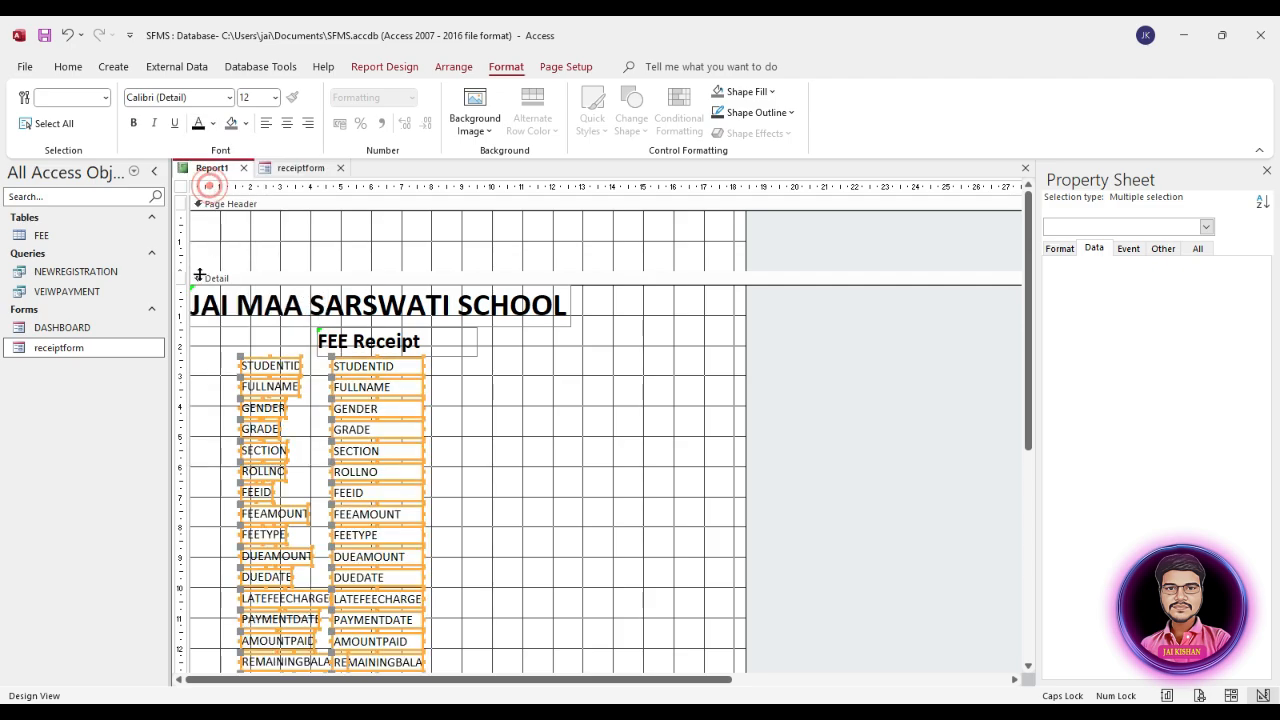
{"action": "left_click", "coordinate": [440, 380]}
Step: Set the Border Style of all field text boxes, STUDENTID through PAYMENTMODE, to Transparent
{"action": "left_click_drag", "start_coordinate": [429, 364], "coordinate": [371, 632]}
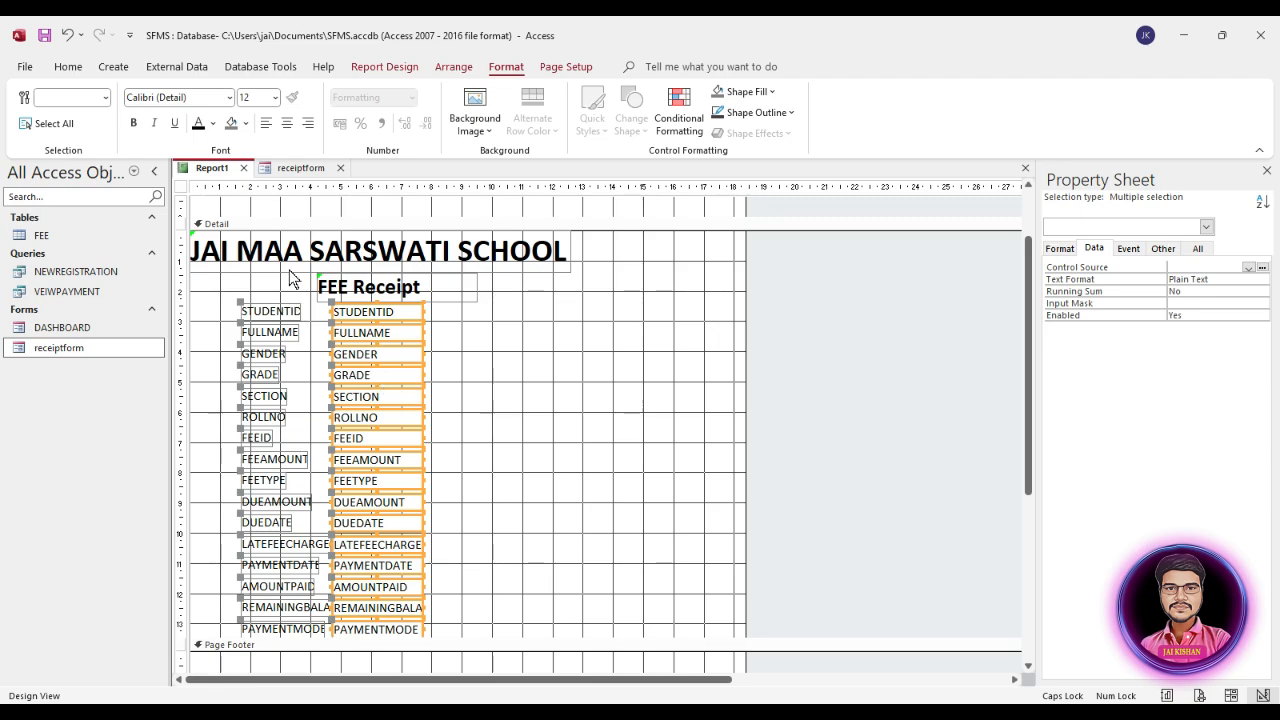
{"action": "left_click", "coordinate": [1072, 250]}
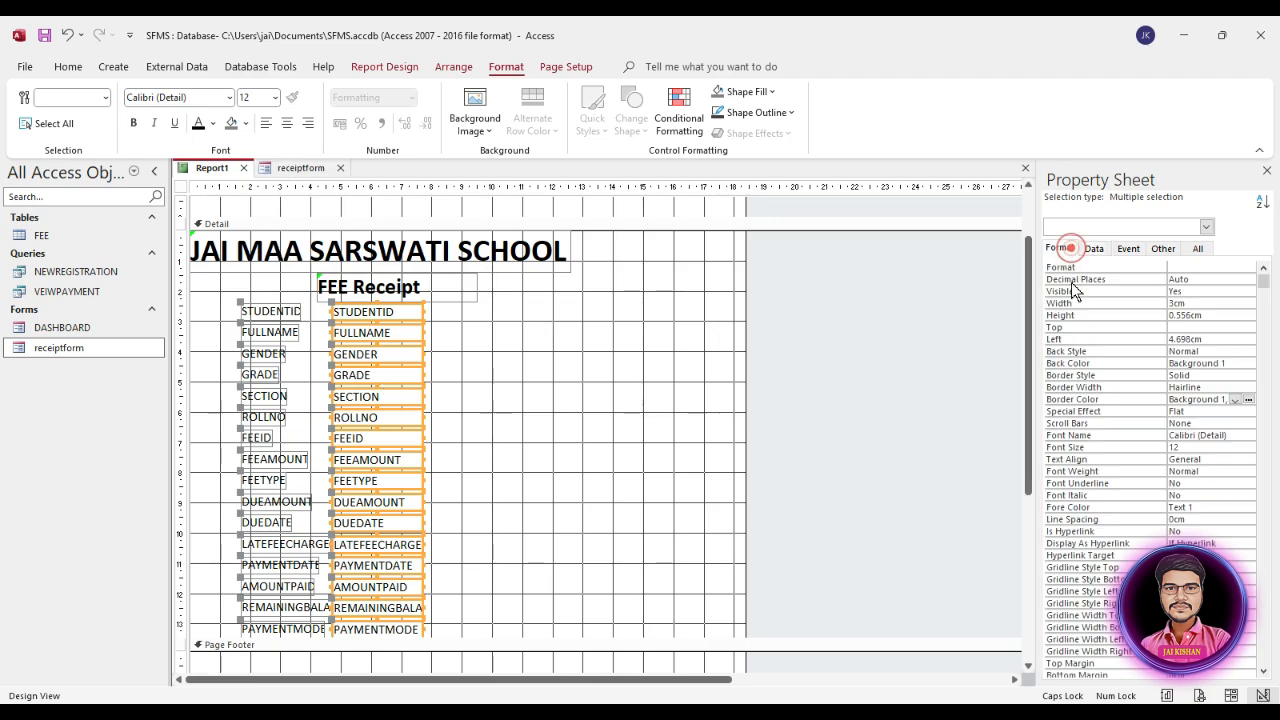
{"action": "left_click", "coordinate": [1099, 349]}
{"action": "left_click", "coordinate": [1080, 376]}
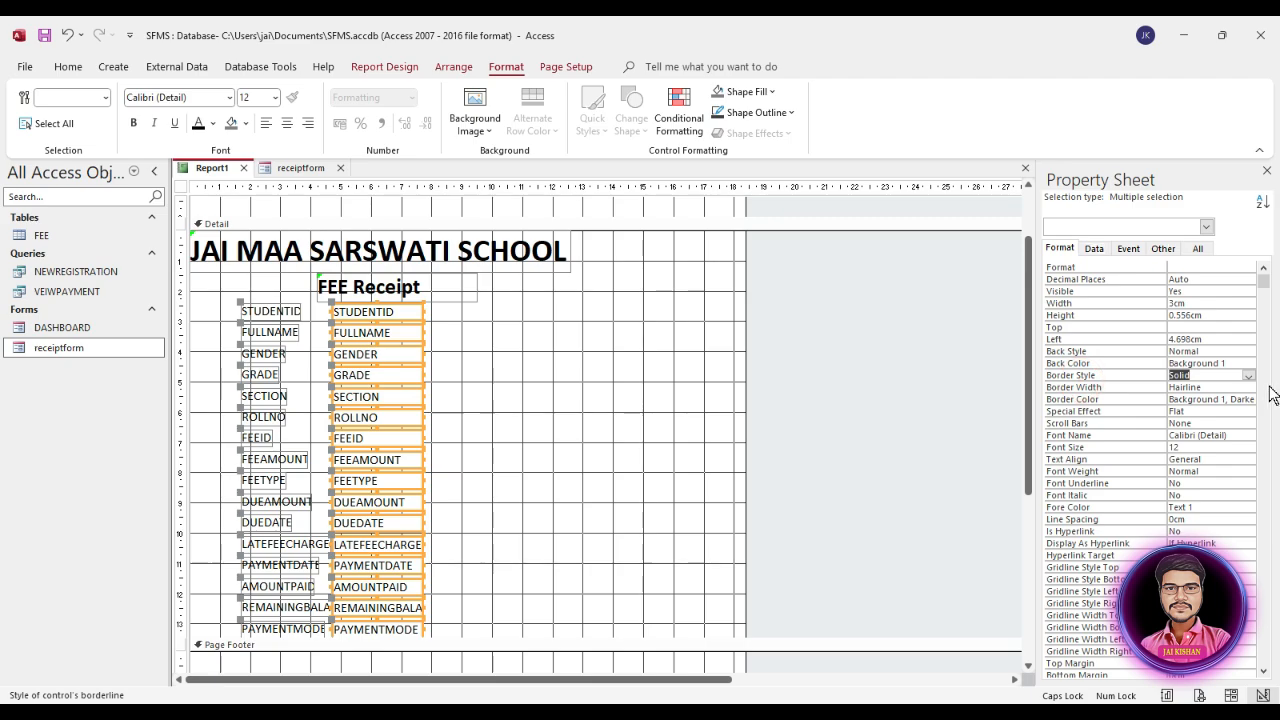
{"action": "left_click", "coordinate": [1248, 376]}
{"action": "left_click", "coordinate": [1193, 388]}
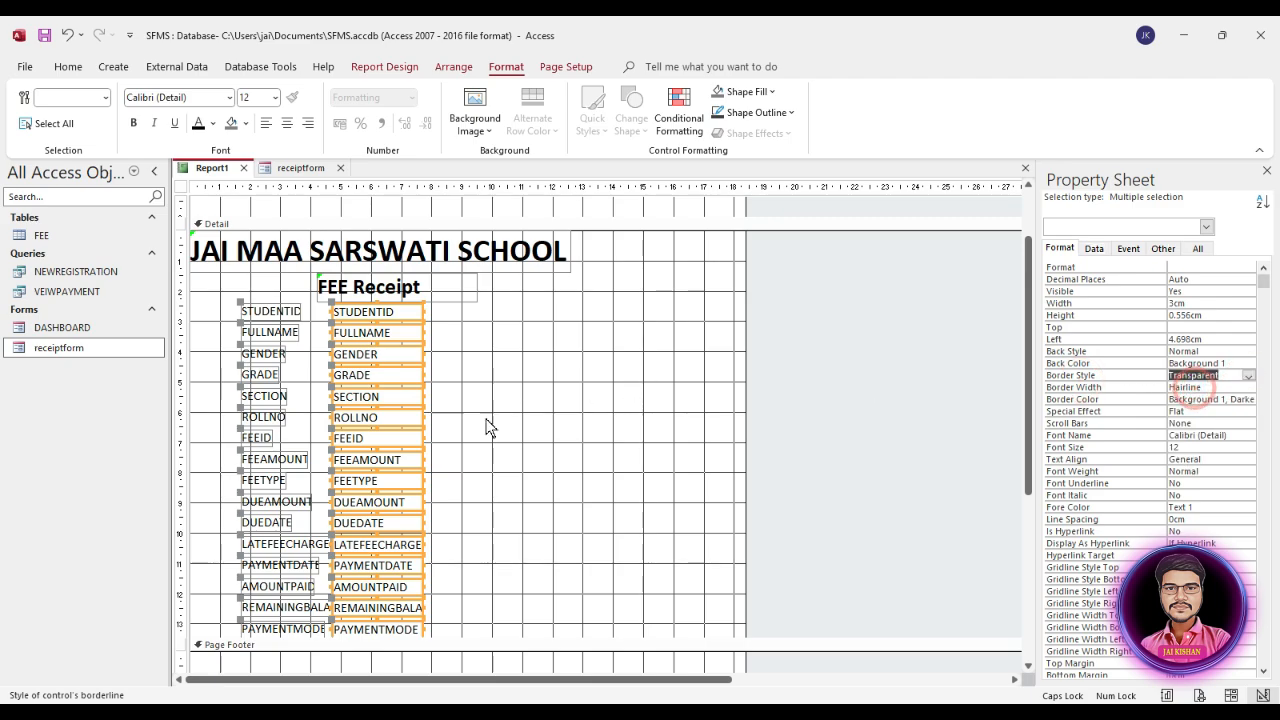
{"action": "left_click", "coordinate": [574, 386]}
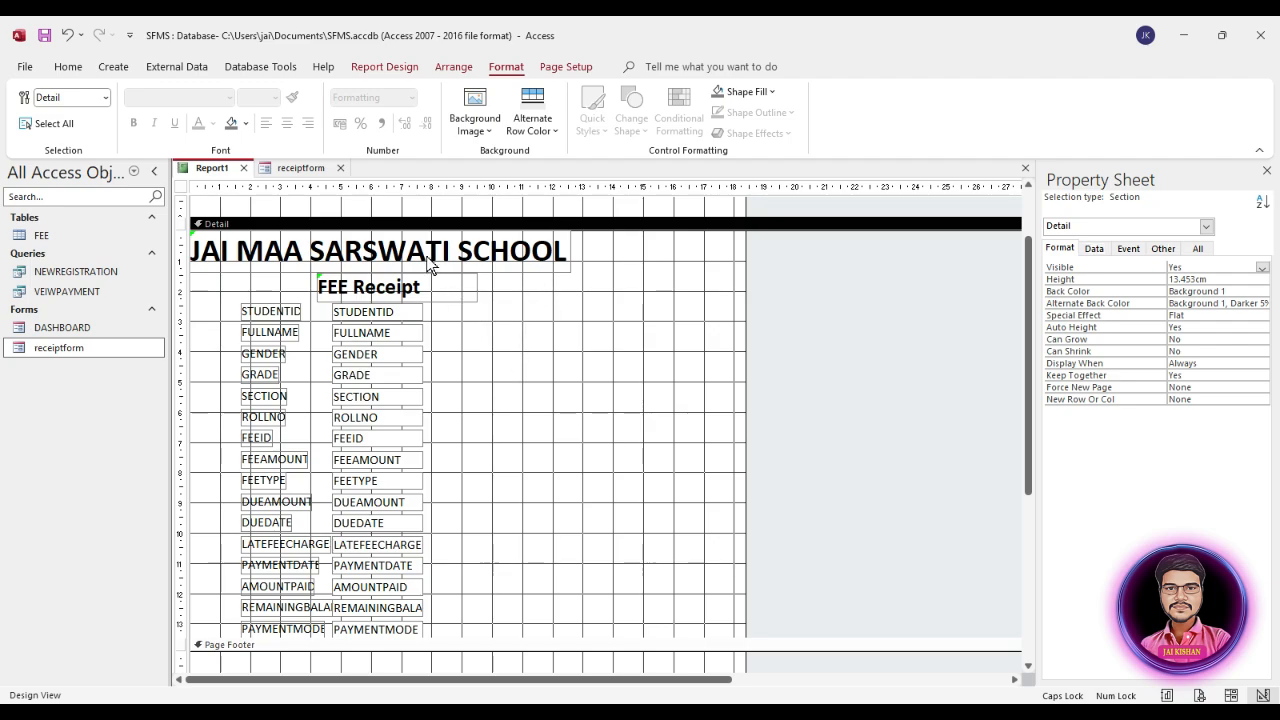
{"action": "scroll", "coordinate": [461, 340], "scroll_direction": "up", "scroll_amount": 1}
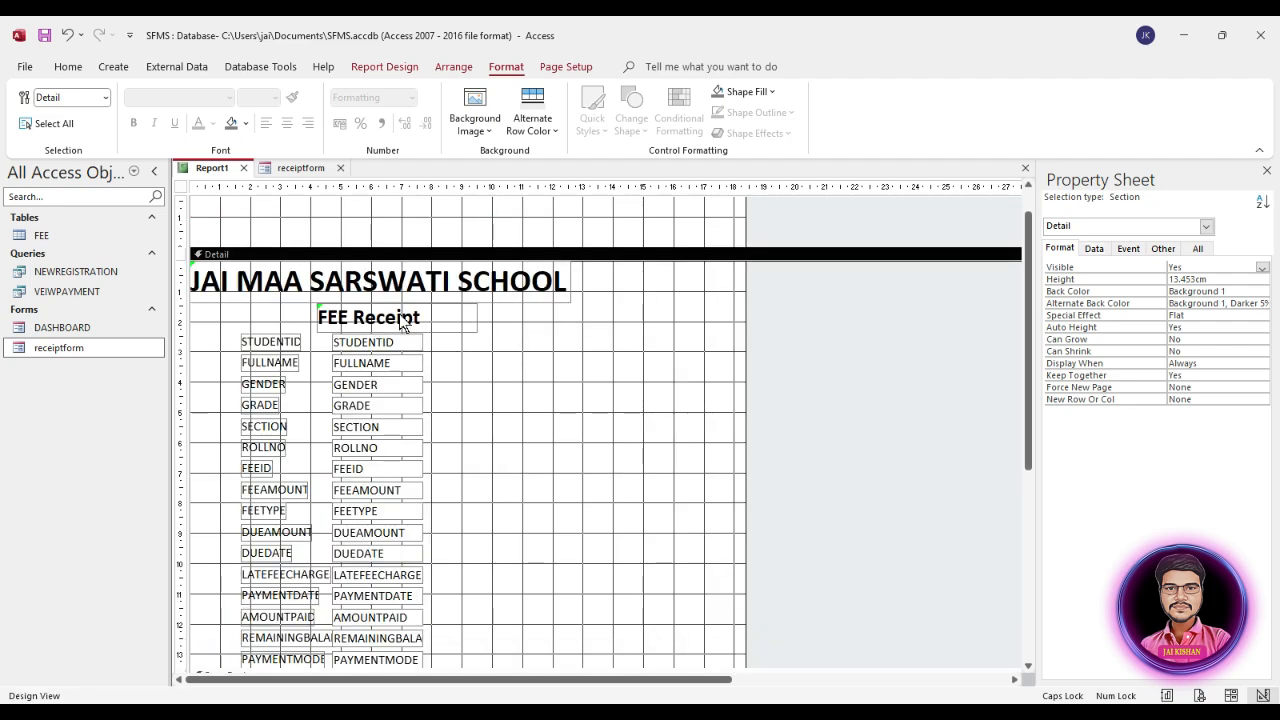
Step: Move the school name and FEE Receipt labels from the Detail section up into the Page Header
{"action": "left_click_drag", "start_coordinate": [400, 318], "coordinate": [423, 324]}
{"action": "scroll", "coordinate": [618, 320], "scroll_direction": "up", "scroll_amount": 1}
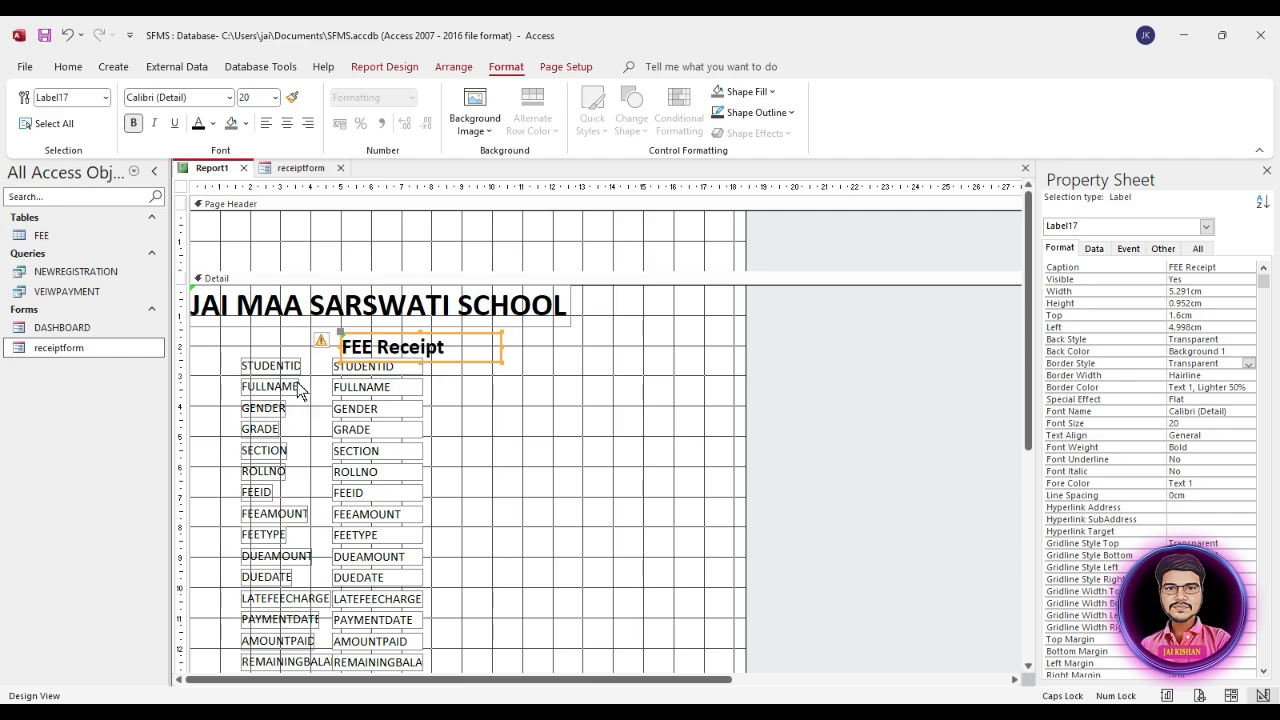
{"action": "left_click_drag", "start_coordinate": [427, 315], "coordinate": [477, 240]}
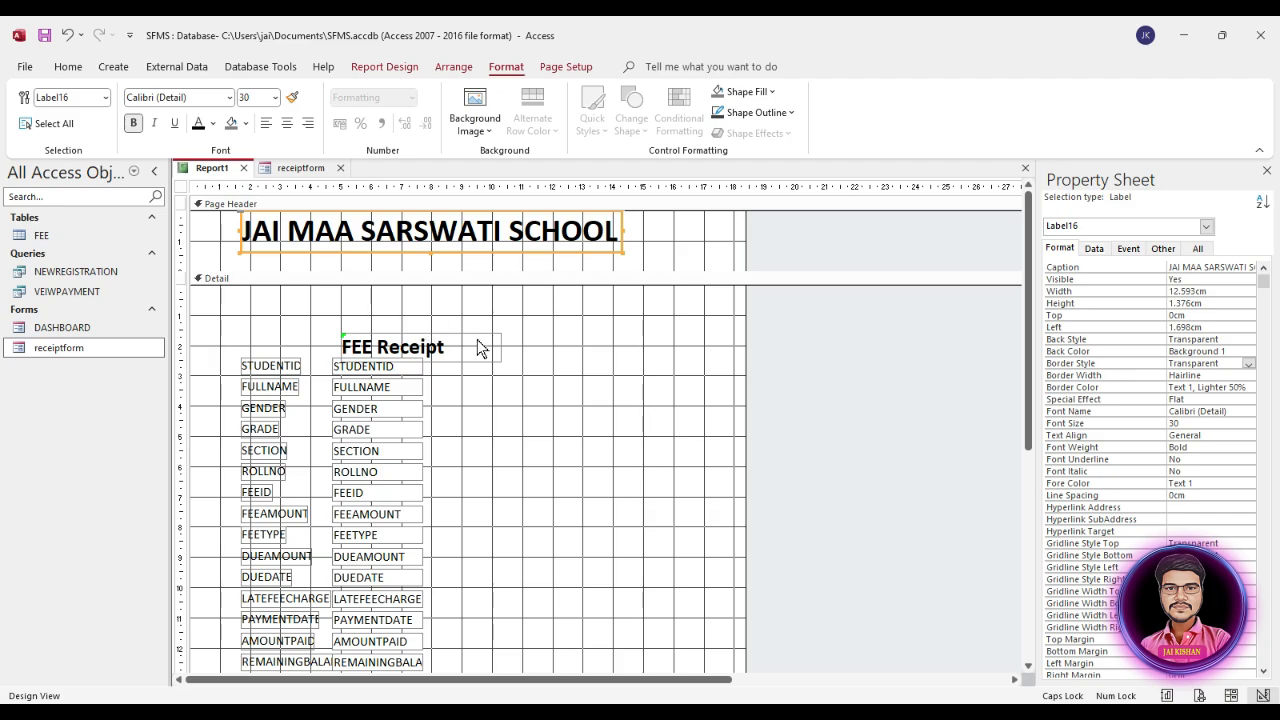
{"action": "left_click_drag", "start_coordinate": [428, 348], "coordinate": [470, 265]}
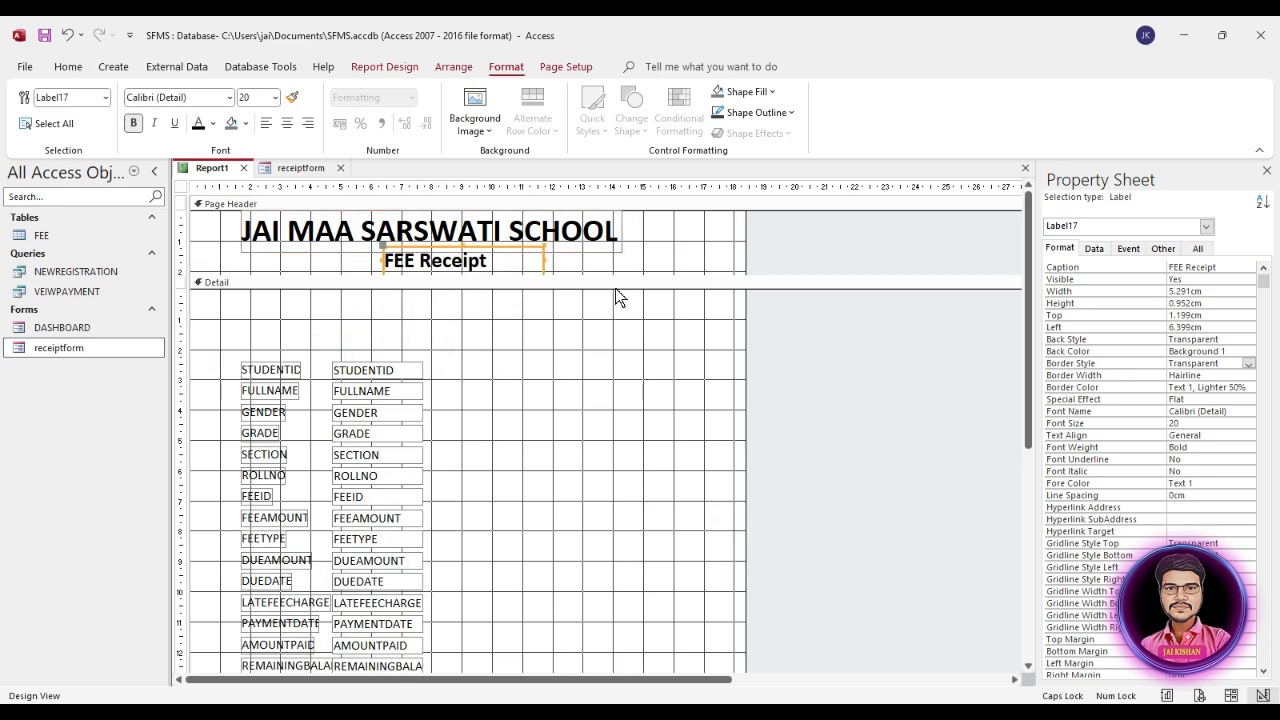
Step: Enlarge the Page Header to about 4 cm high and lower the FEE Receipt label to leave space under the school name
{"action": "left_click_drag", "start_coordinate": [622, 277], "coordinate": [617, 333]}
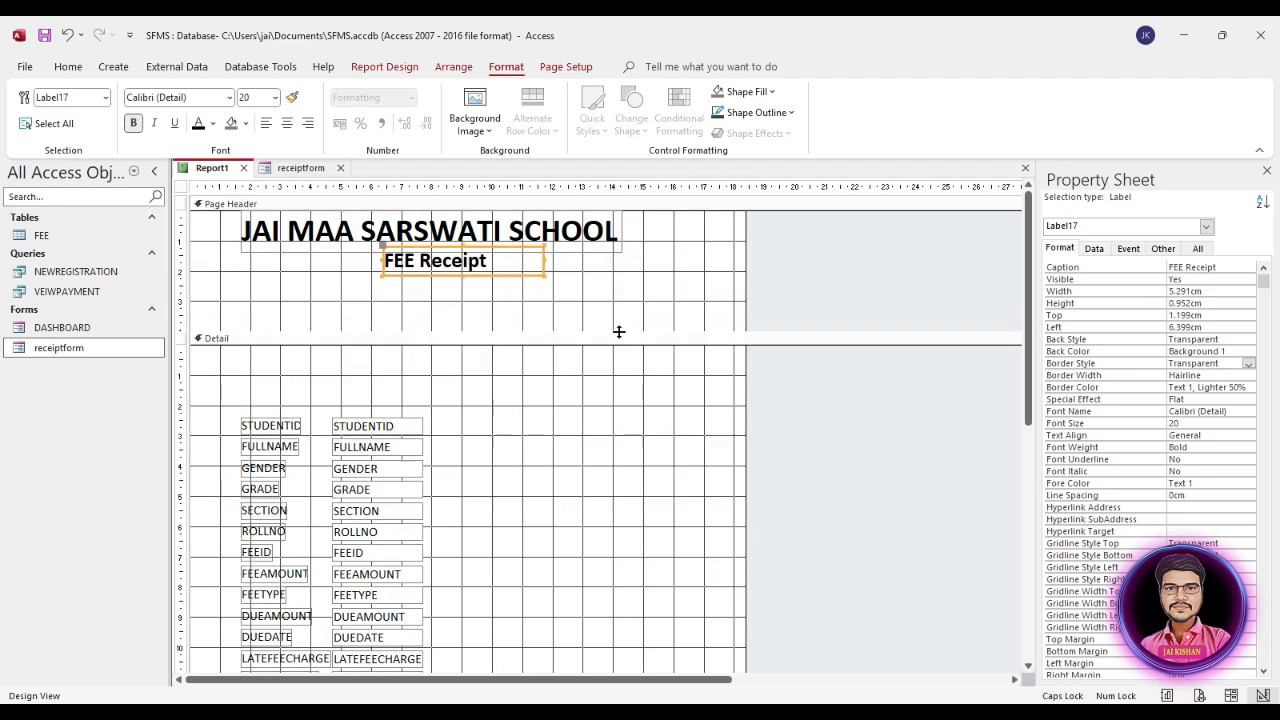
{"action": "left_click", "coordinate": [486, 306]}
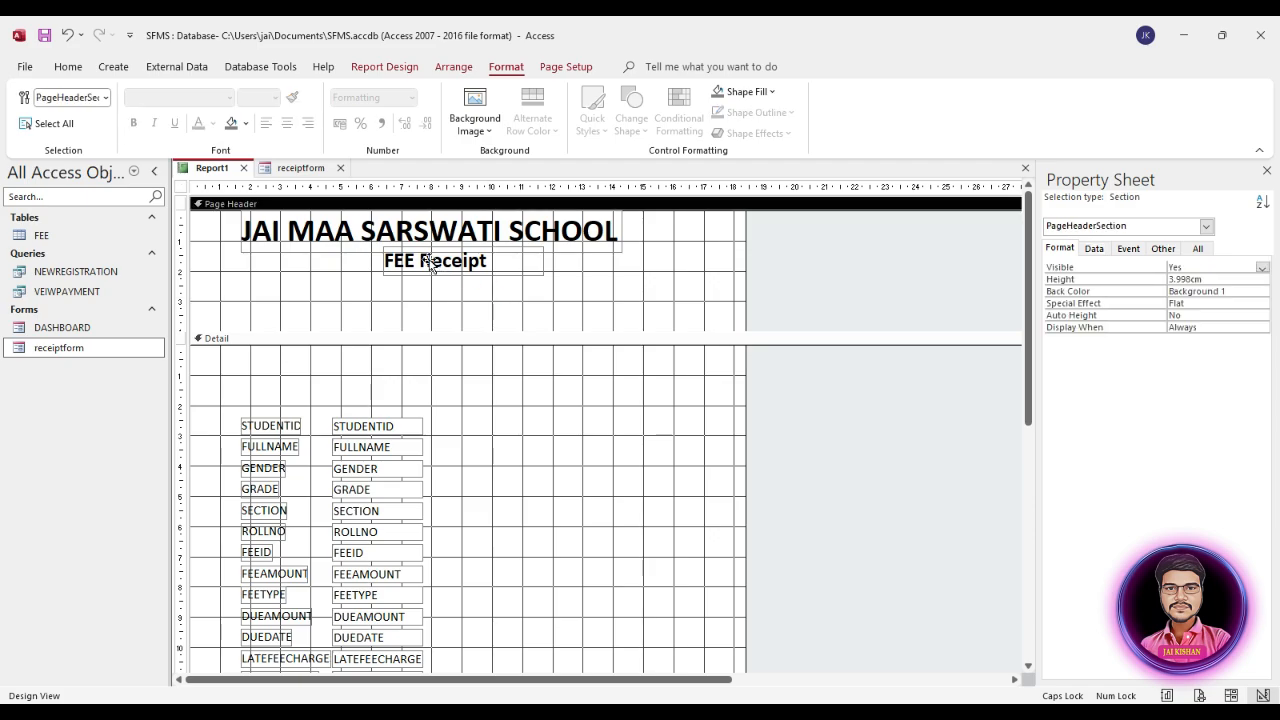
{"action": "left_click_drag", "start_coordinate": [424, 262], "coordinate": [409, 309]}
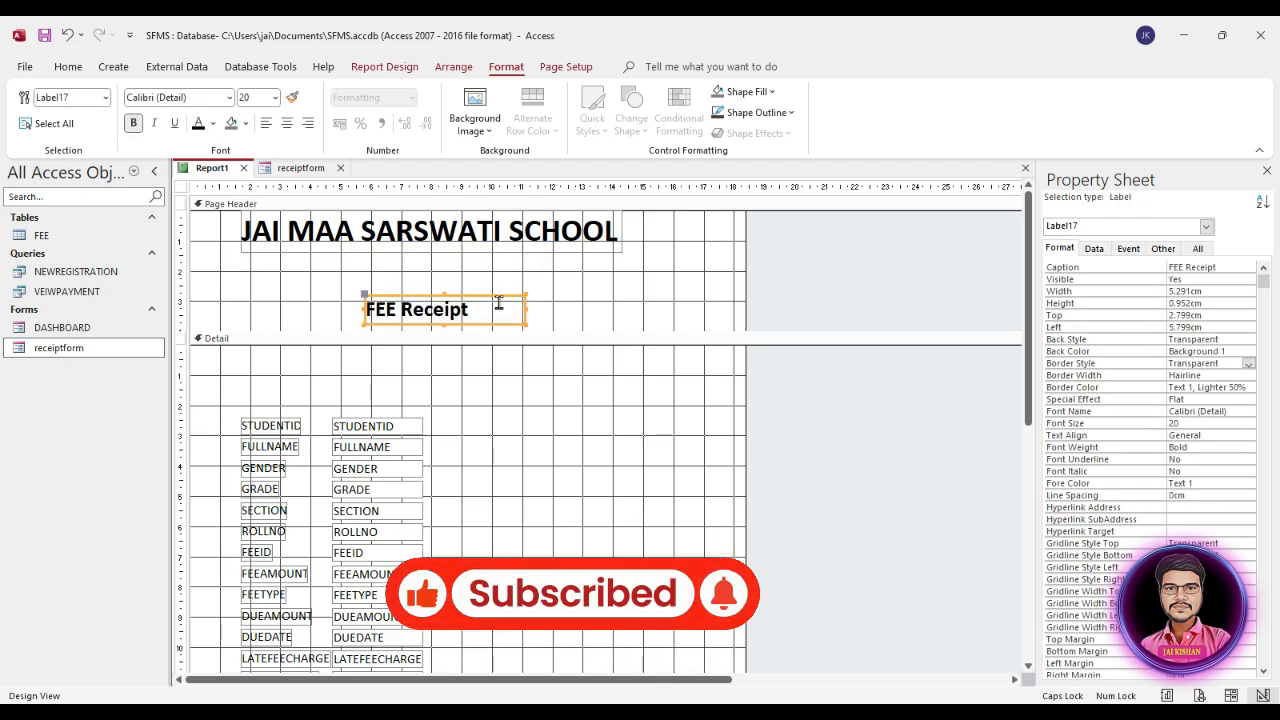
Step: Paste a copy of the FEE Receipt label directly under the school name and set its font size to 14
{"action": "key", "text": "ctrl+v"}
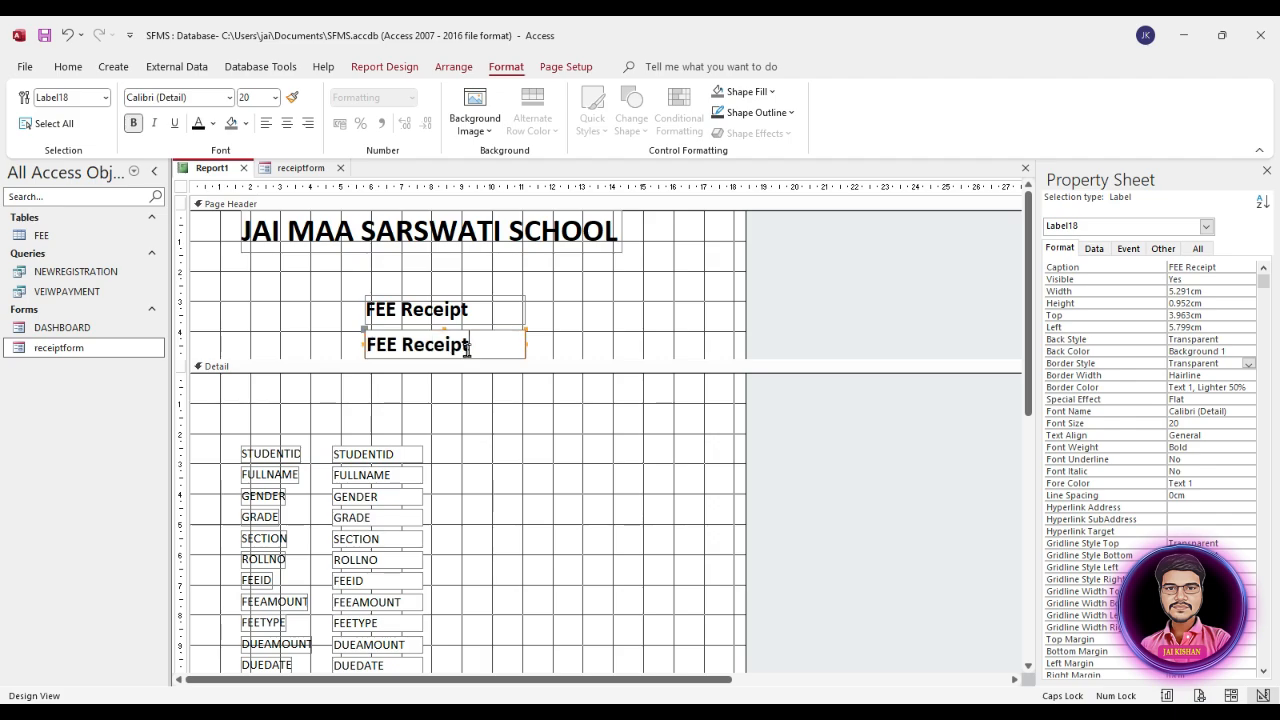
{"action": "left_click", "coordinate": [460, 328]}
{"action": "left_click_drag", "start_coordinate": [462, 344], "coordinate": [450, 259]}
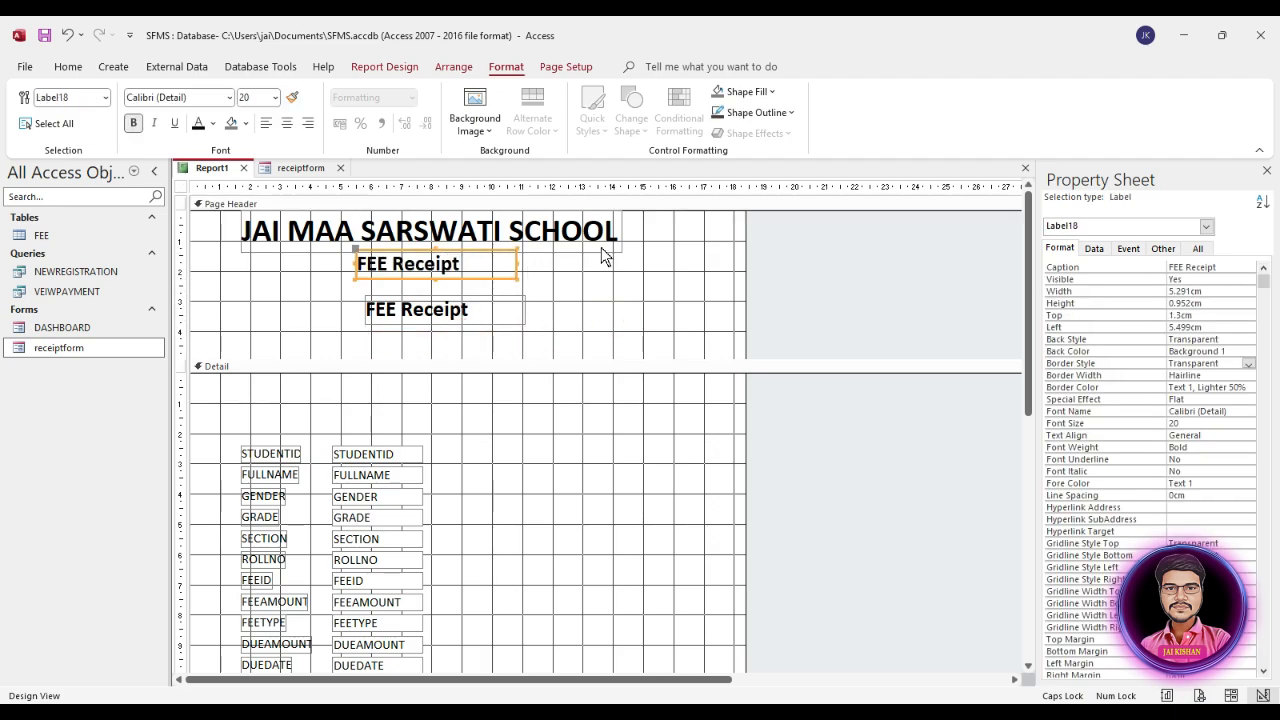
{"action": "left_click", "coordinate": [514, 65]}
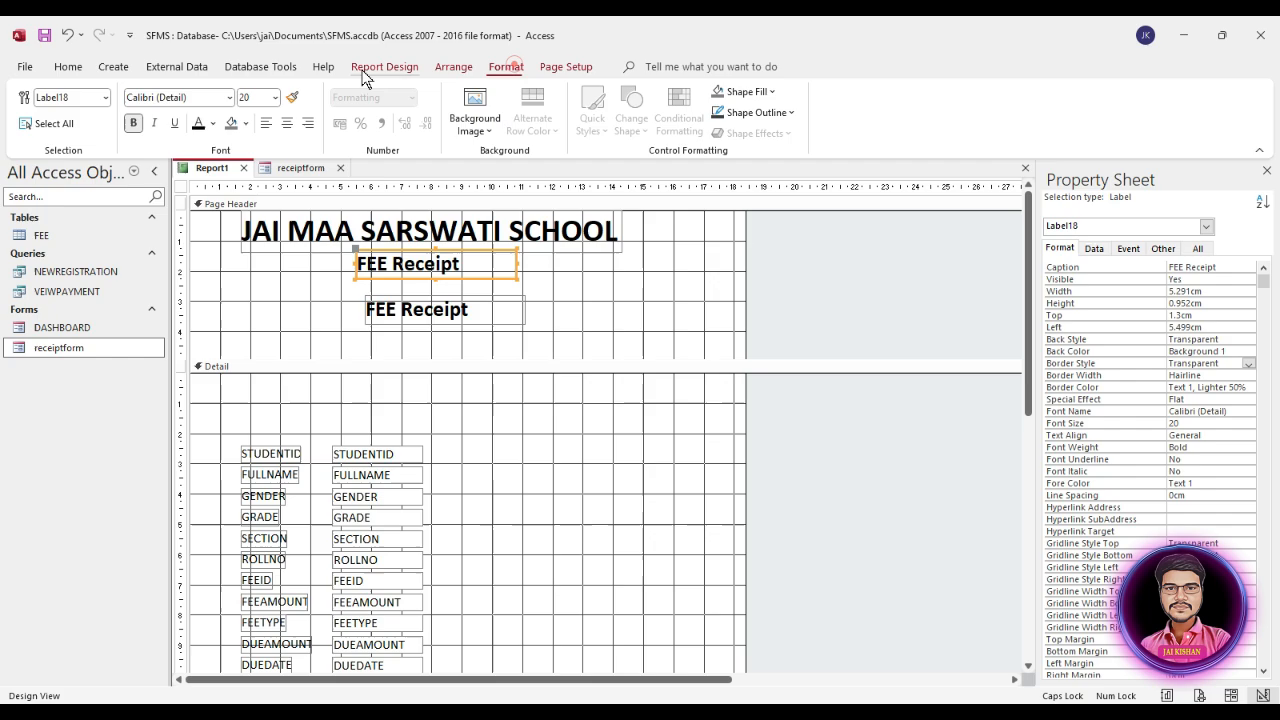
{"action": "left_click", "coordinate": [274, 97]}
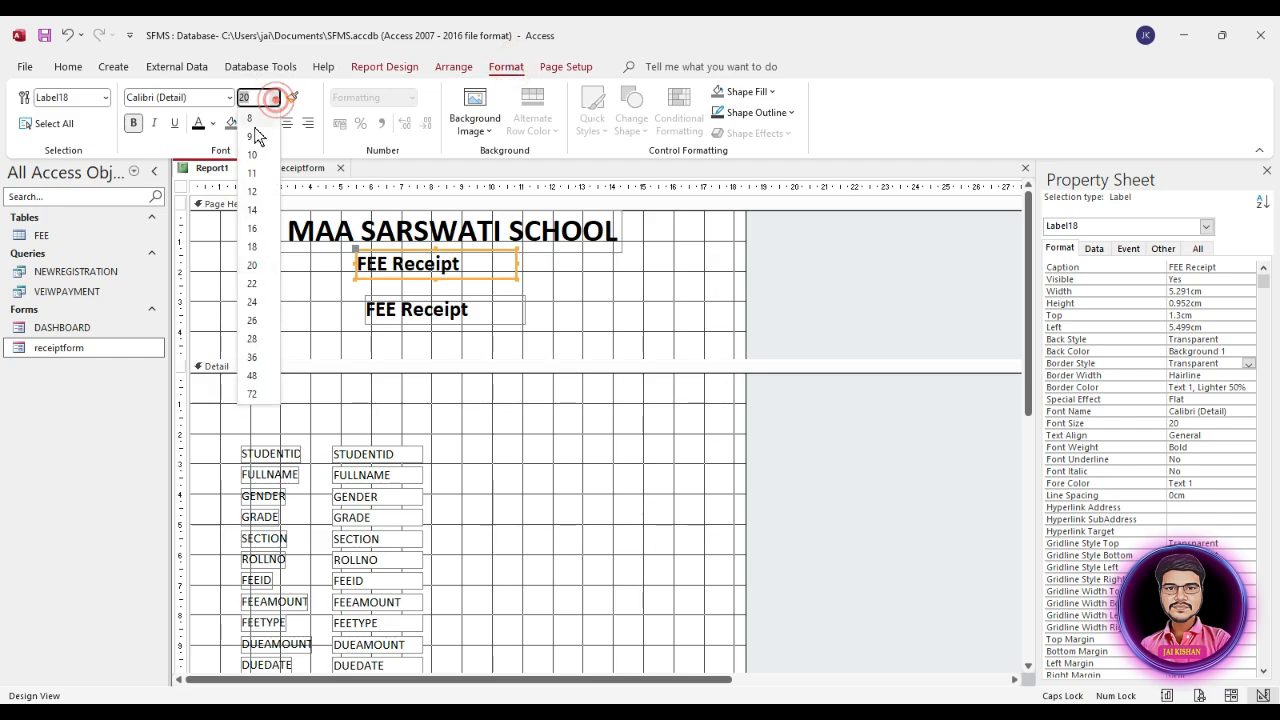
{"action": "left_click", "coordinate": [253, 210]}
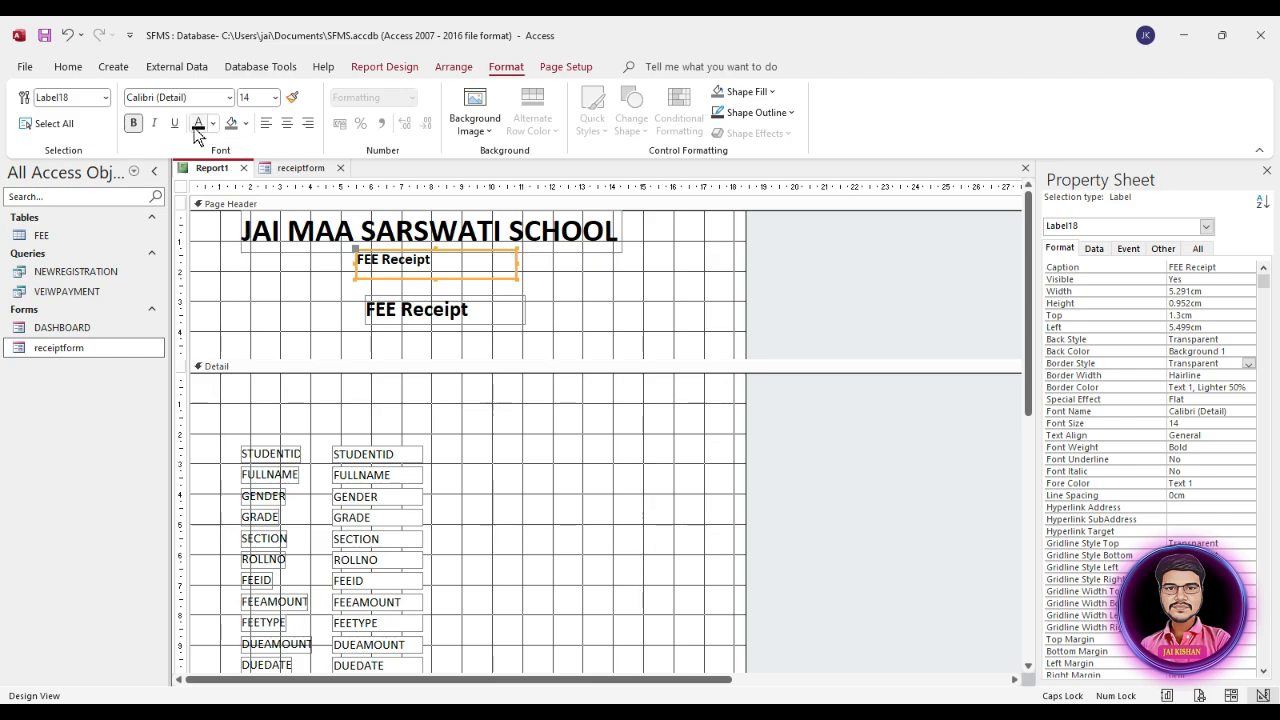
Step: Replace the text of the copied label under the school name with the school's postal address
{"action": "left_click", "coordinate": [408, 257]}
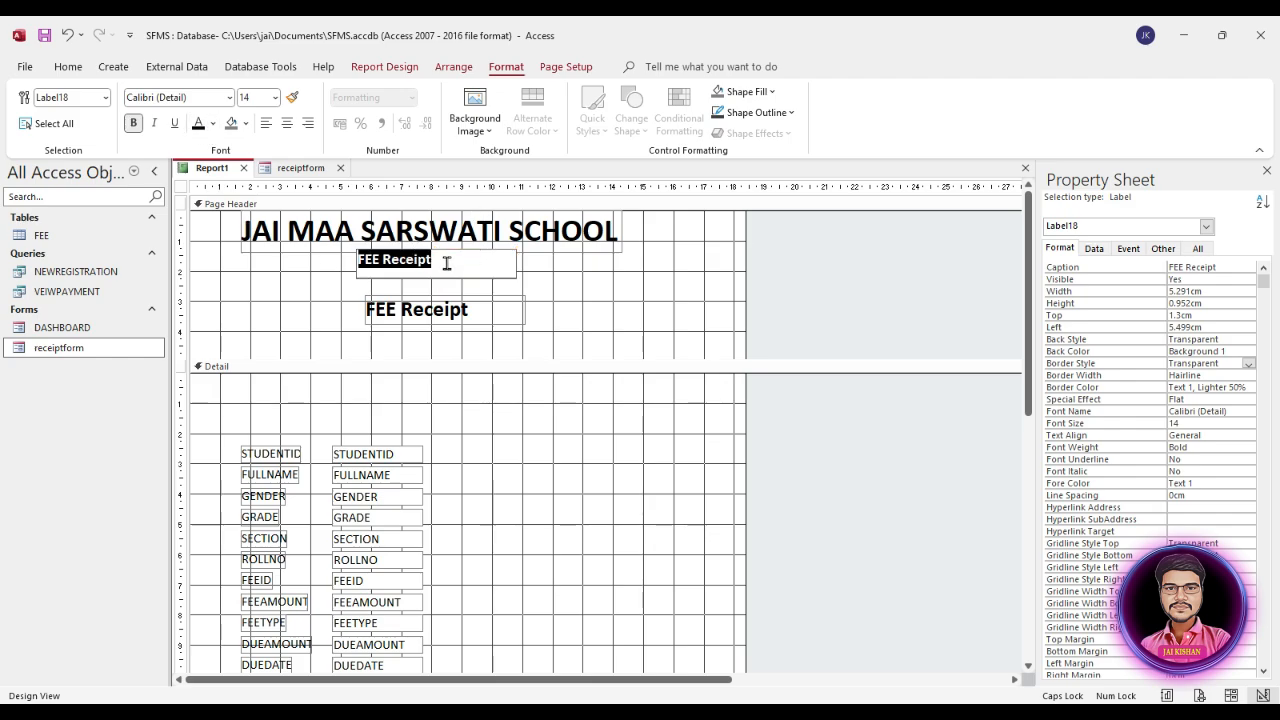
{"action": "type", "text": "4/2. X Road, S. Nagar, Bihar-840001"}
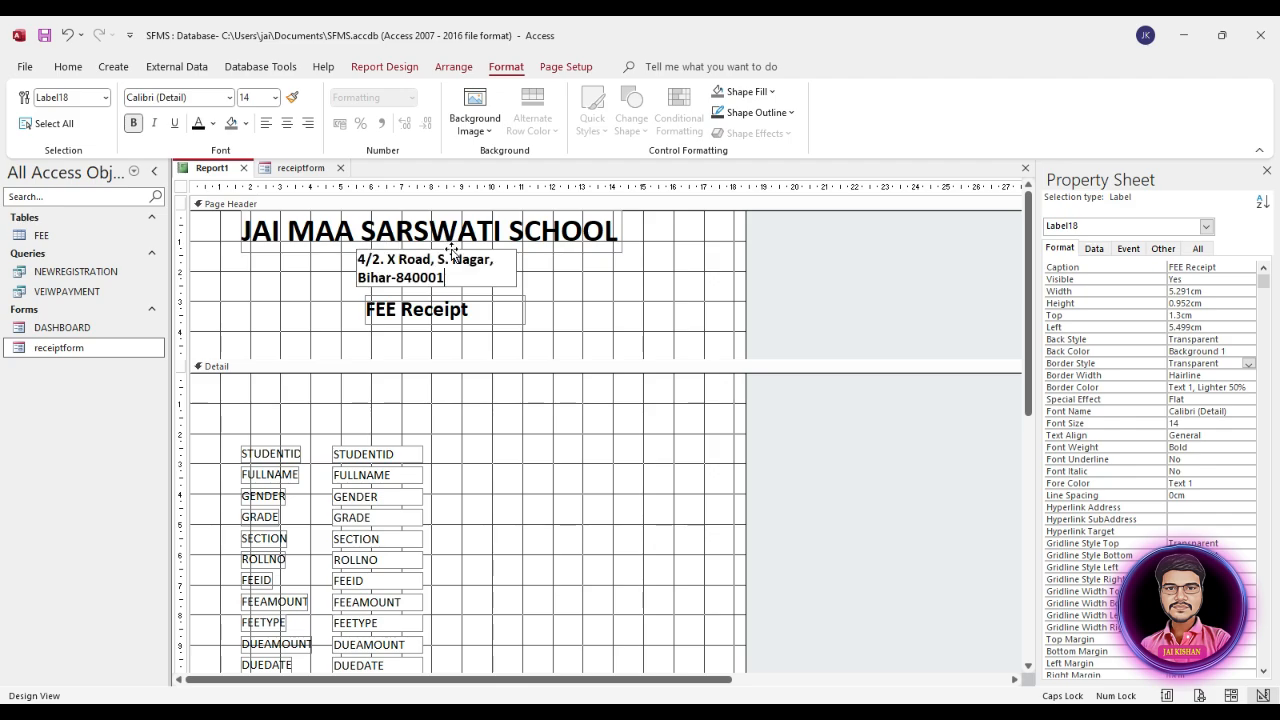
{"action": "left_click", "coordinate": [532, 279]}
Step: Widen the address label to about 8.1 cm so it fits on one line, and centre it beneath the school name
{"action": "left_click", "coordinate": [470, 269]}
{"action": "left_click_drag", "start_coordinate": [498, 268], "coordinate": [534, 268]}
{"action": "left_click_drag", "start_coordinate": [356, 277], "coordinate": [320, 274]}
{"action": "left_click_drag", "start_coordinate": [497, 266], "coordinate": [566, 276]}
{"action": "key", "text": "Down"}
{"action": "key", "text": "Down"}
{"action": "key", "text": "Right"}
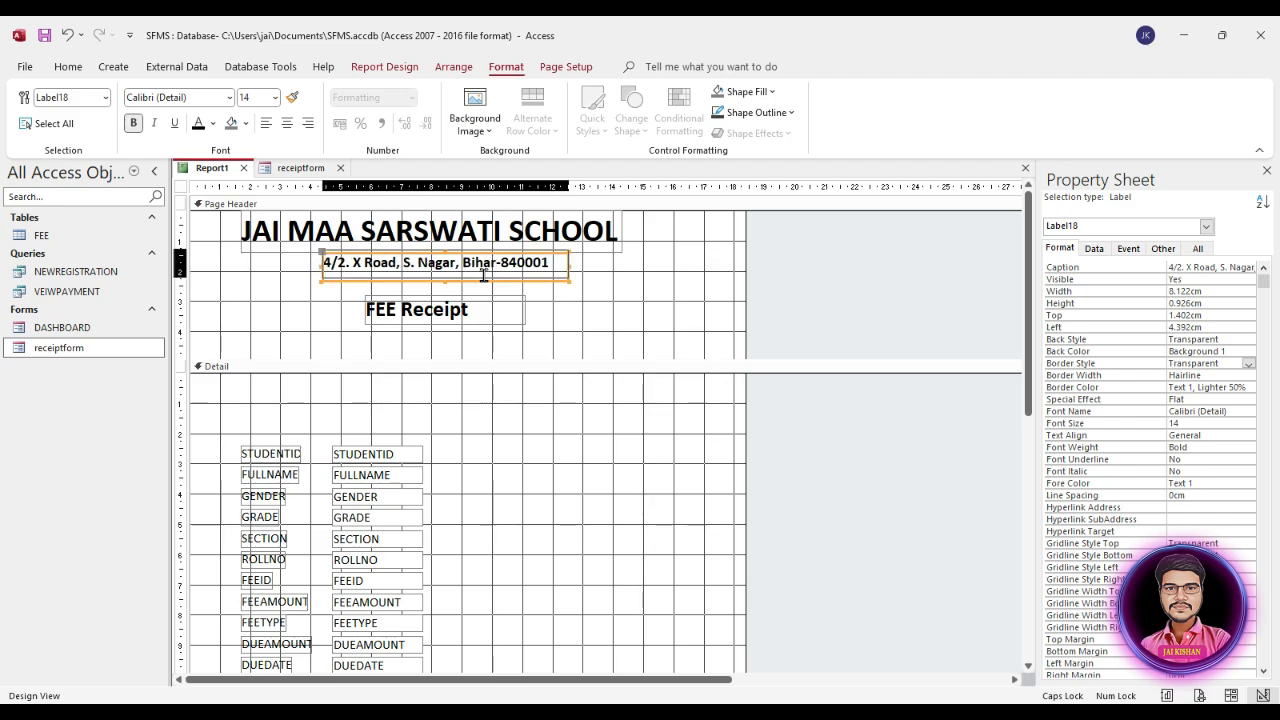
{"action": "key", "text": "Left"}
{"action": "key", "text": "Up"}
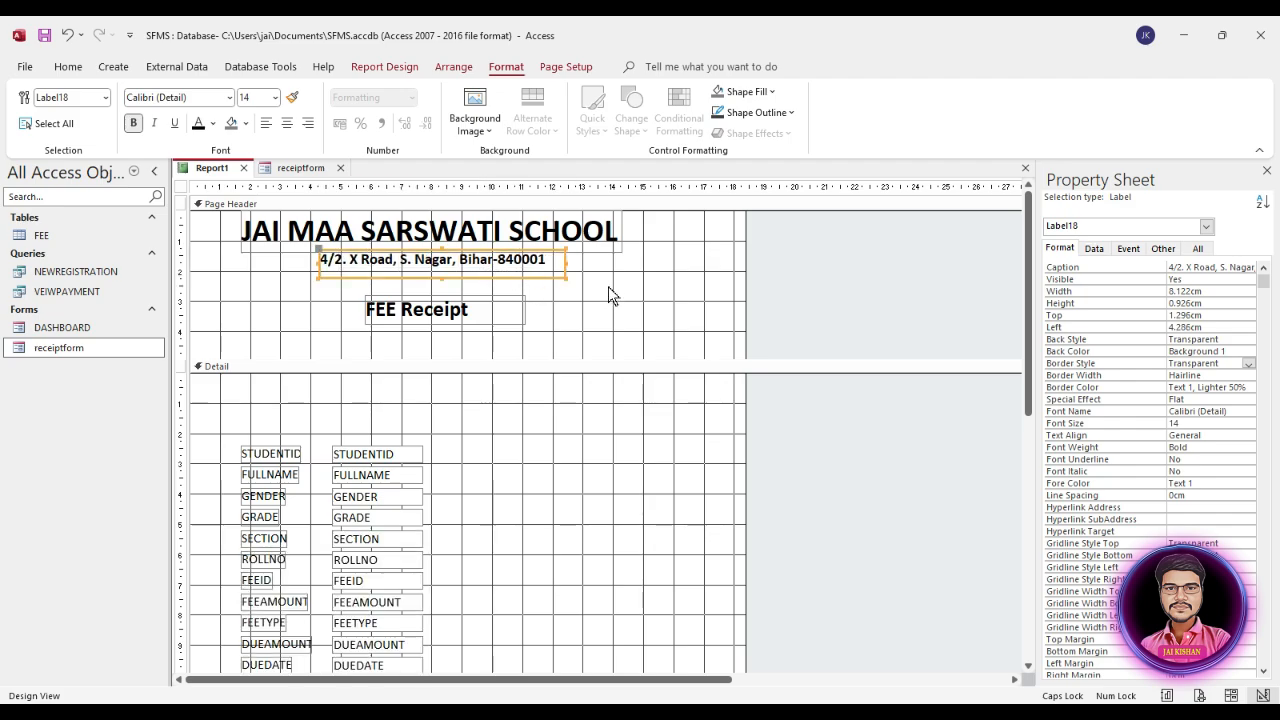
Step: Duplicate the address label and replace the copy's text with the school's mobile number, prefixed "M.:"
{"action": "key", "text": "ctrl+c"}
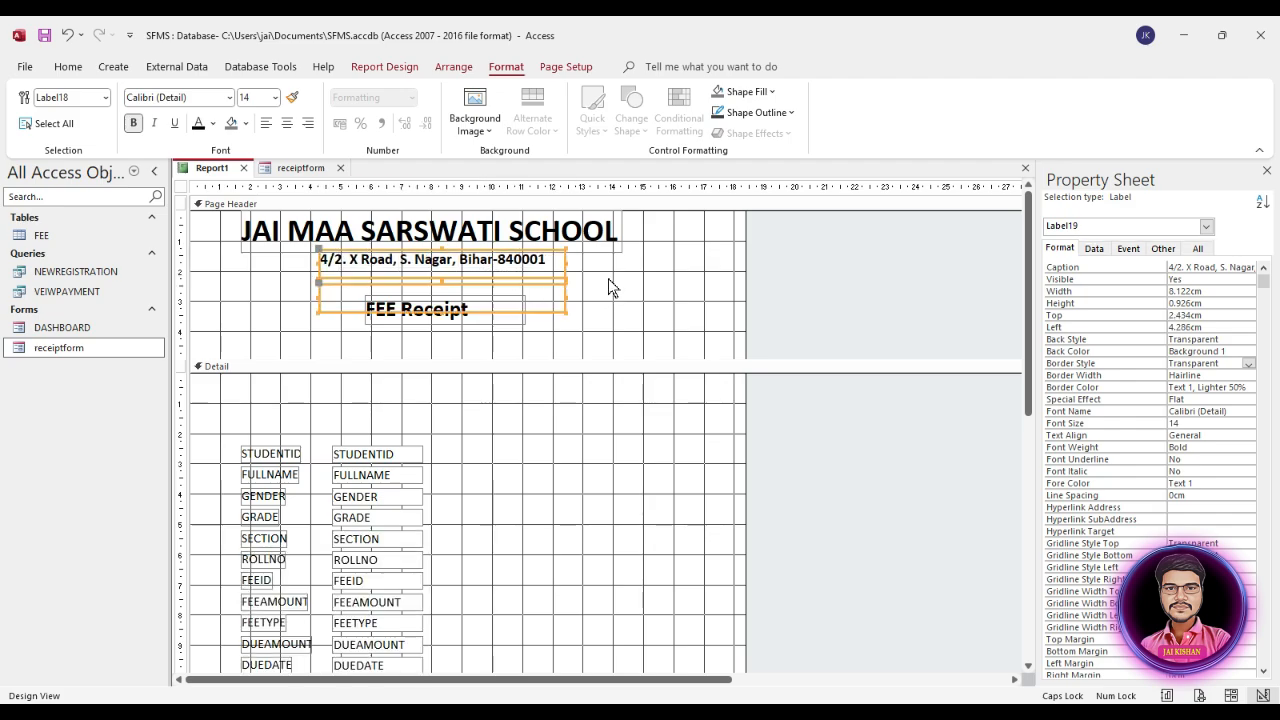
{"action": "key", "text": "ctrl+v"}
{"action": "left_click", "coordinate": [531, 293]}
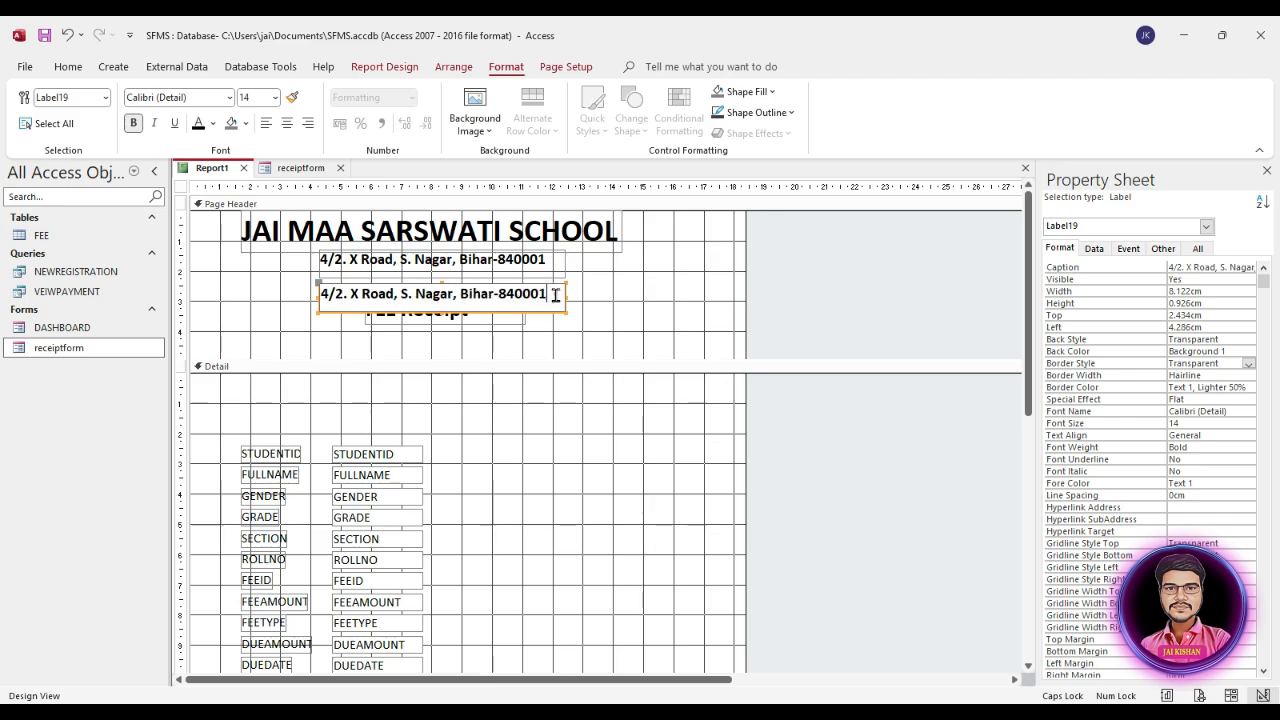
{"action": "left_click_drag", "start_coordinate": [560, 292], "coordinate": [309, 287]}
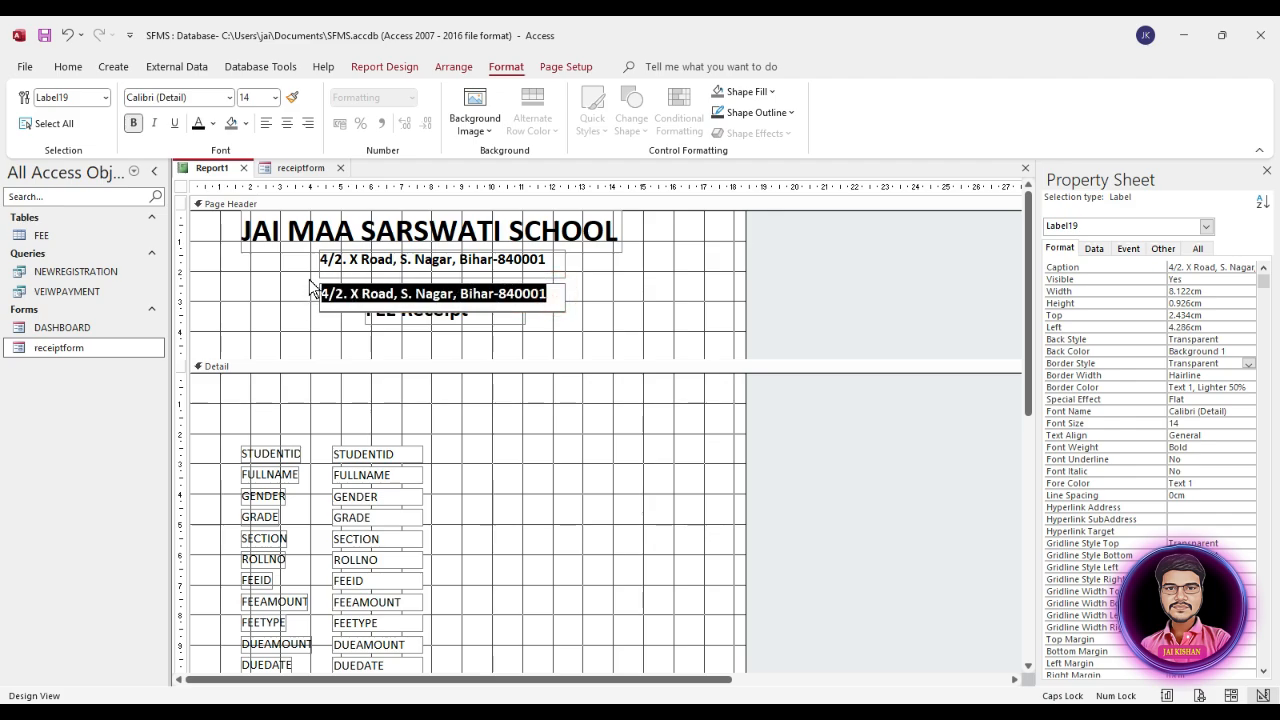
{"action": "type", "text": "m"}
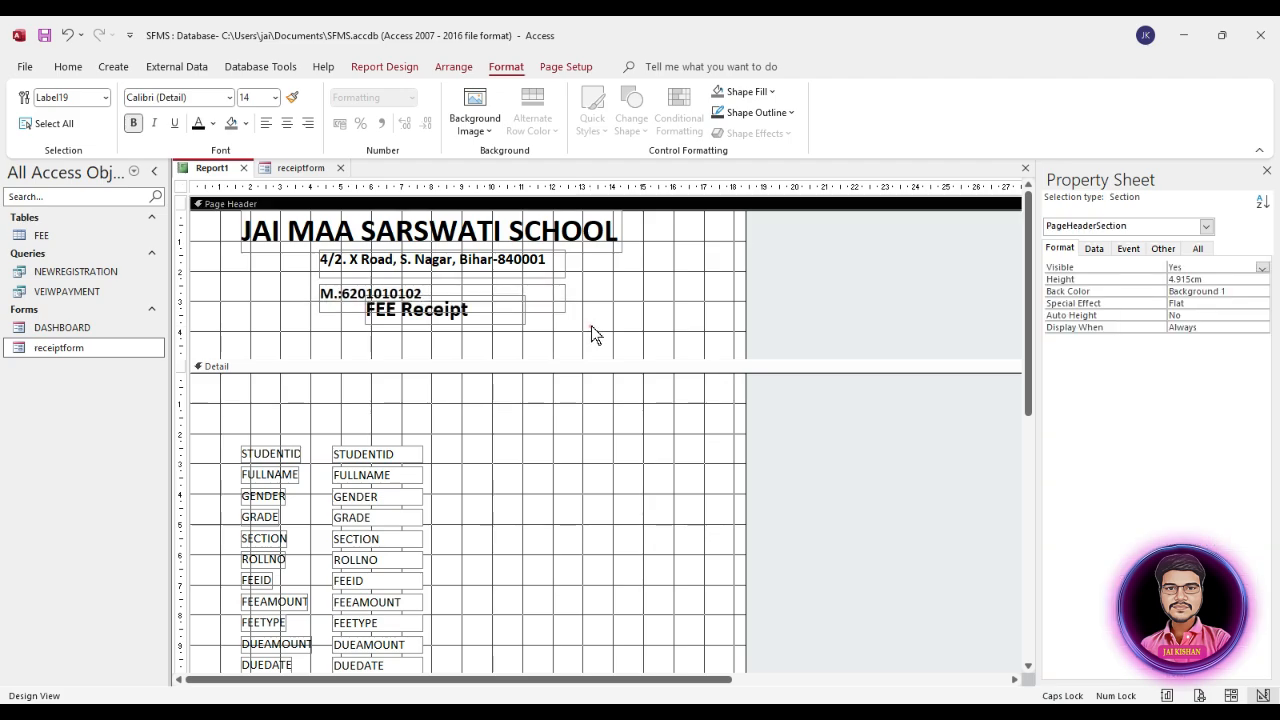
{"action": "left_click", "coordinate": [531, 303]}
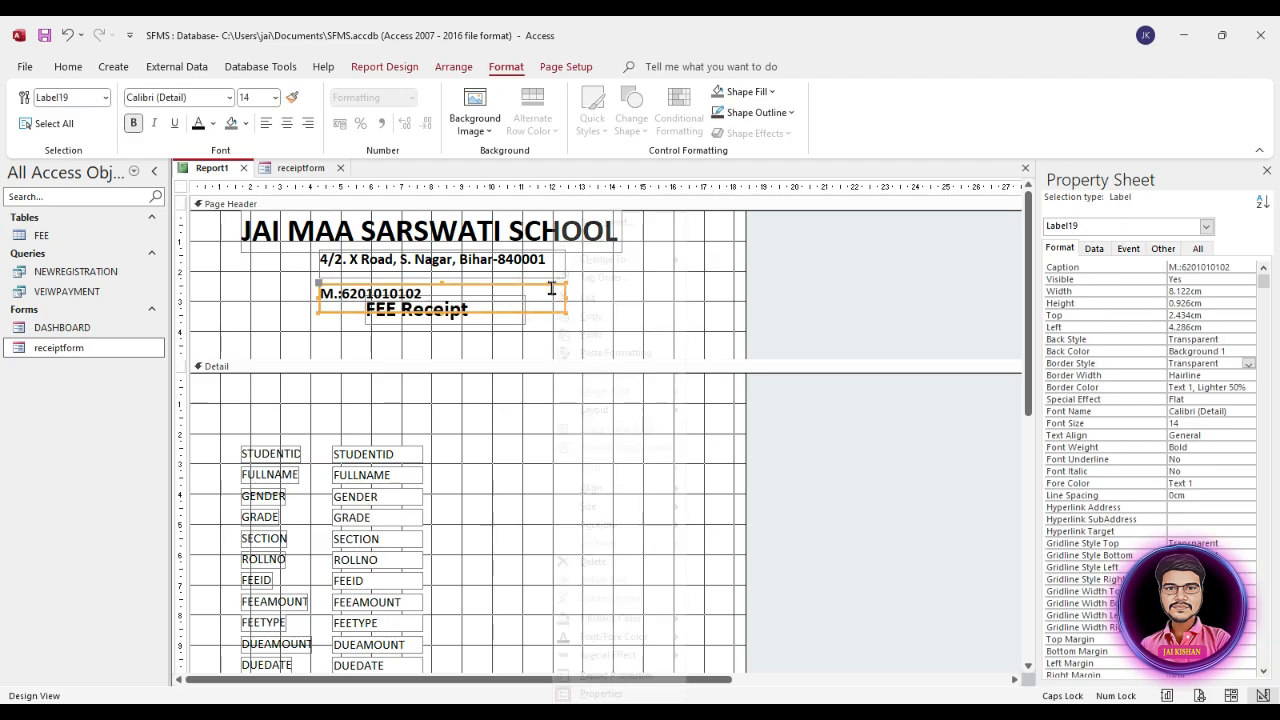
Step: Size the mobile number label to fit and arrange it and the FEE Receipt label beneath the address
{"action": "right_click", "coordinate": [551, 288]}
{"action": "mouse_move", "coordinate": [650, 510]}
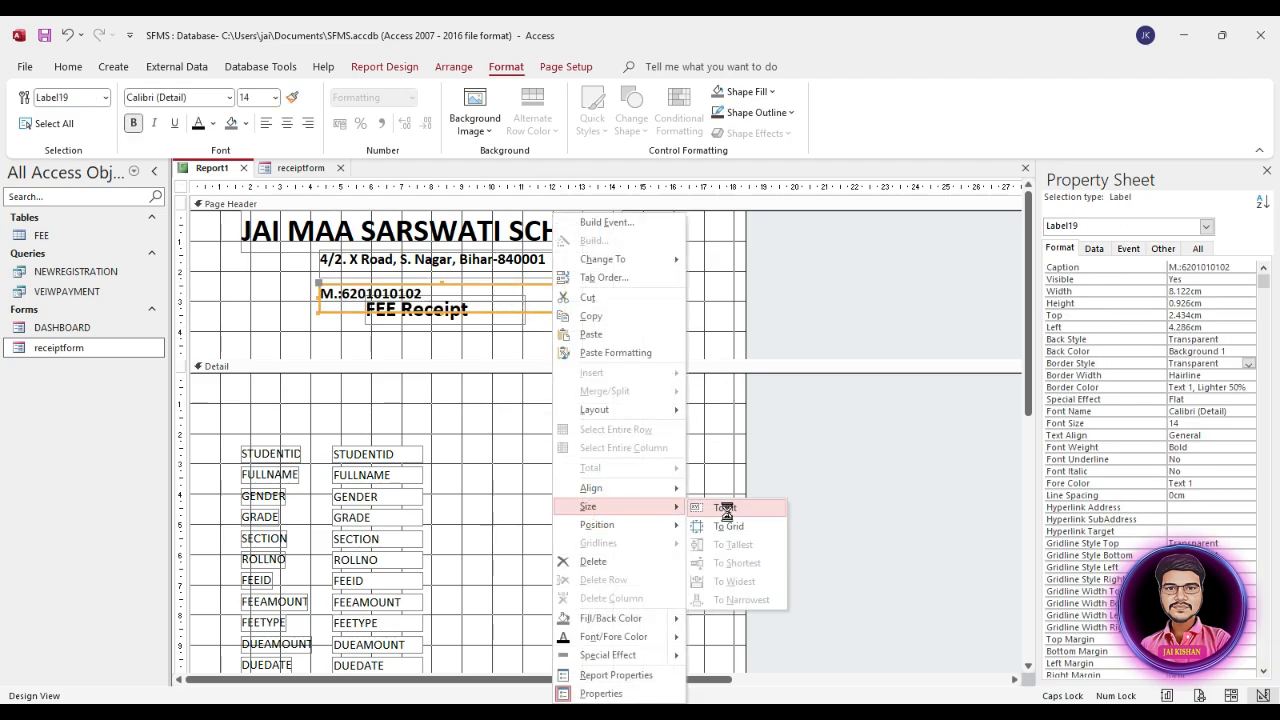
{"action": "left_click", "coordinate": [723, 508]}
{"action": "left_click", "coordinate": [533, 313]}
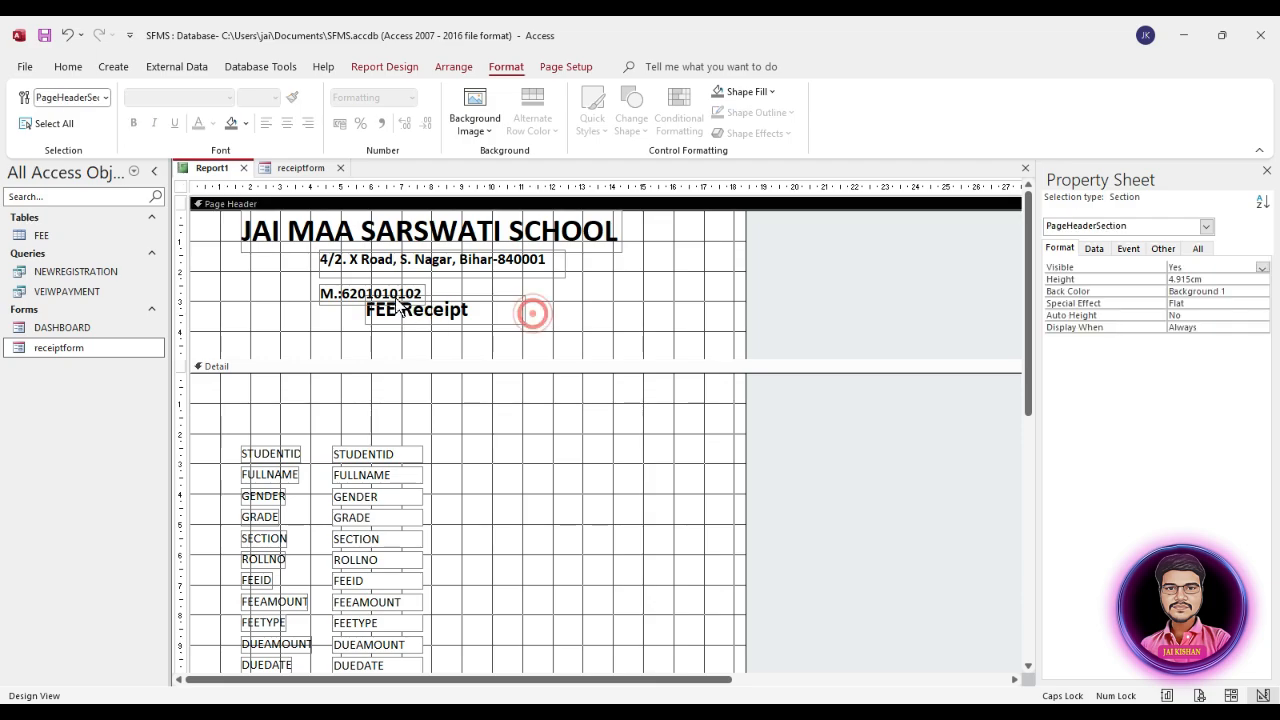
{"action": "mouse_move", "coordinate": [396, 297]}
{"action": "left_mouse_down"}
{"action": "mouse_move", "coordinate": [442, 287]}
{"action": "mouse_move", "coordinate": [426, 327]}
{"action": "mouse_move", "coordinate": [380, 315]}
{"action": "left_mouse_up"}
Step: Change the FEE Receipt label's text to "FEE RECEIPT"
{"action": "left_click", "coordinate": [445, 315]}
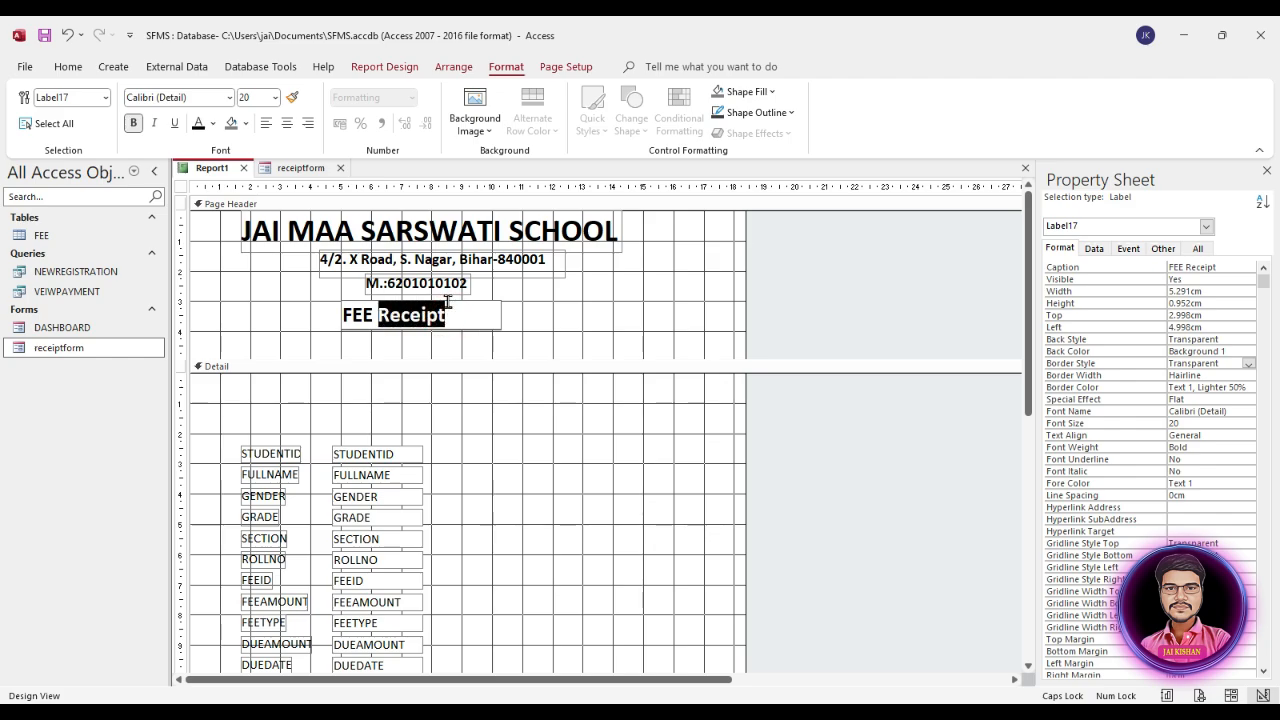
{"action": "type", "text": "RECE"}
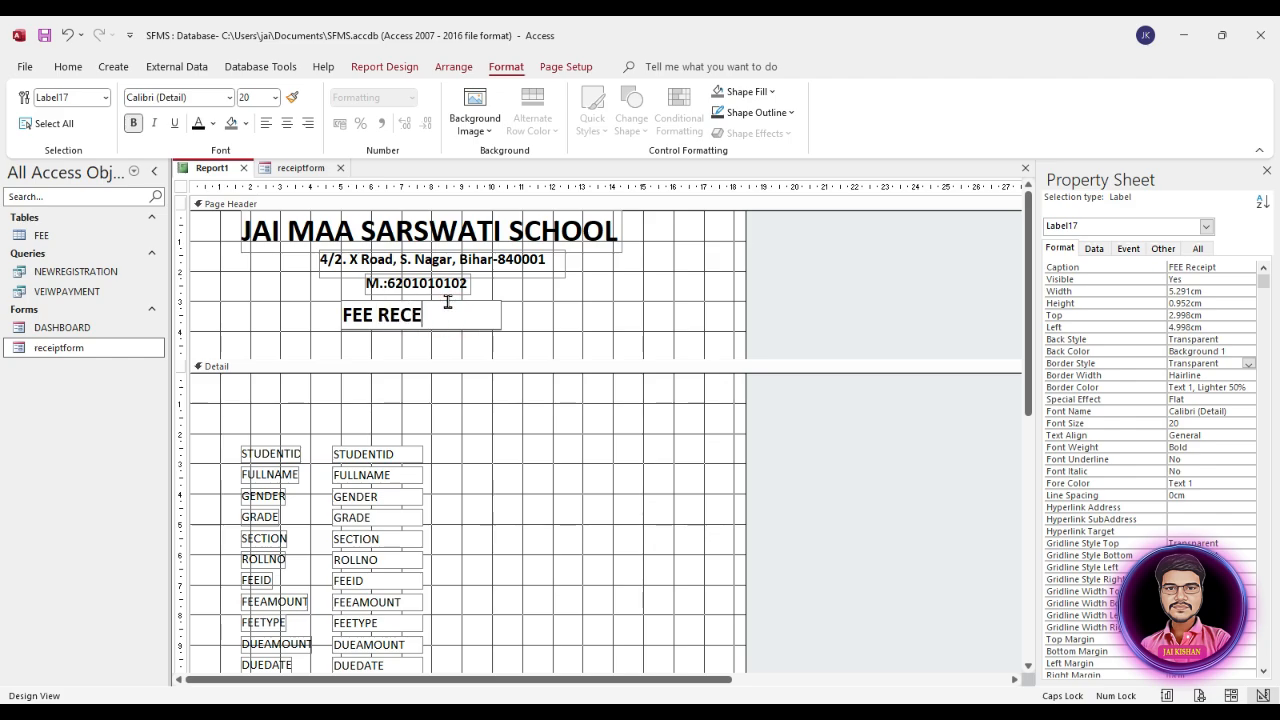
{"action": "type", "text": "IPT"}
{"action": "left_click", "coordinate": [569, 304]}
Step: Size the FEE RECEIPT label to fit its text and centre it under the mobile number label
{"action": "left_click", "coordinate": [472, 310]}
{"action": "right_click", "coordinate": [491, 318]}
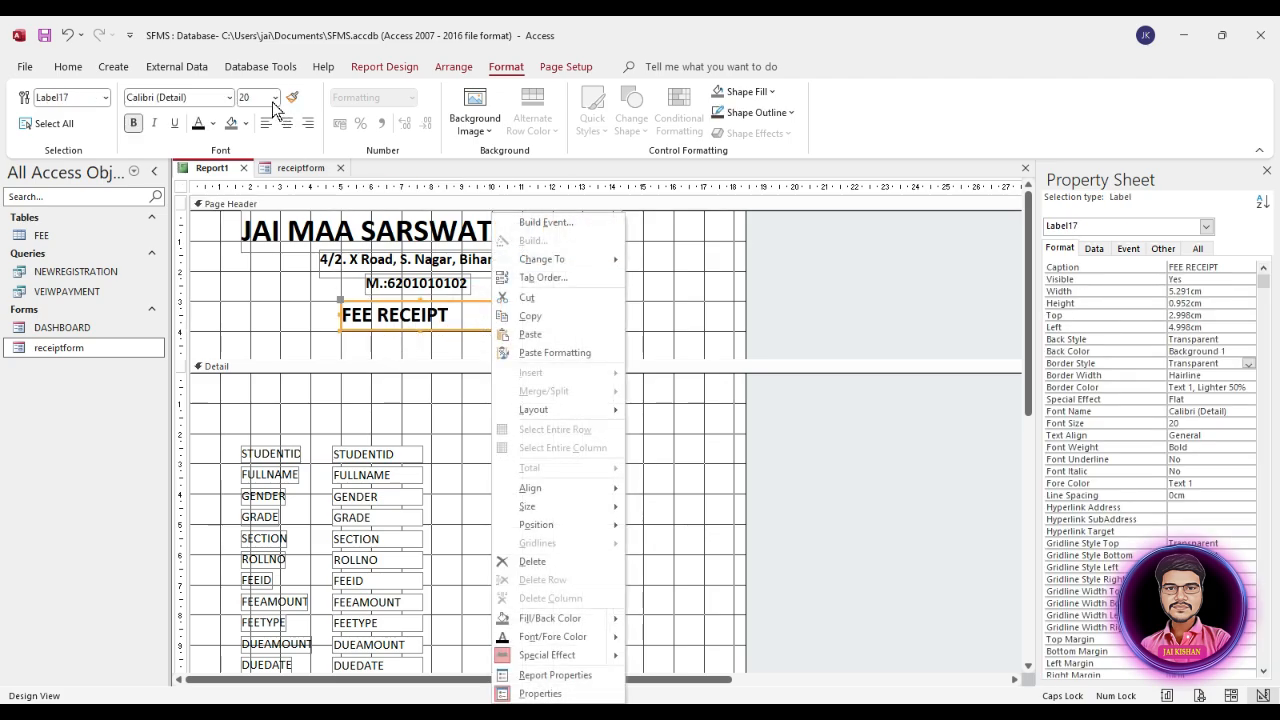
{"action": "left_click", "coordinate": [263, 289]}
{"action": "left_click", "coordinate": [398, 318]}
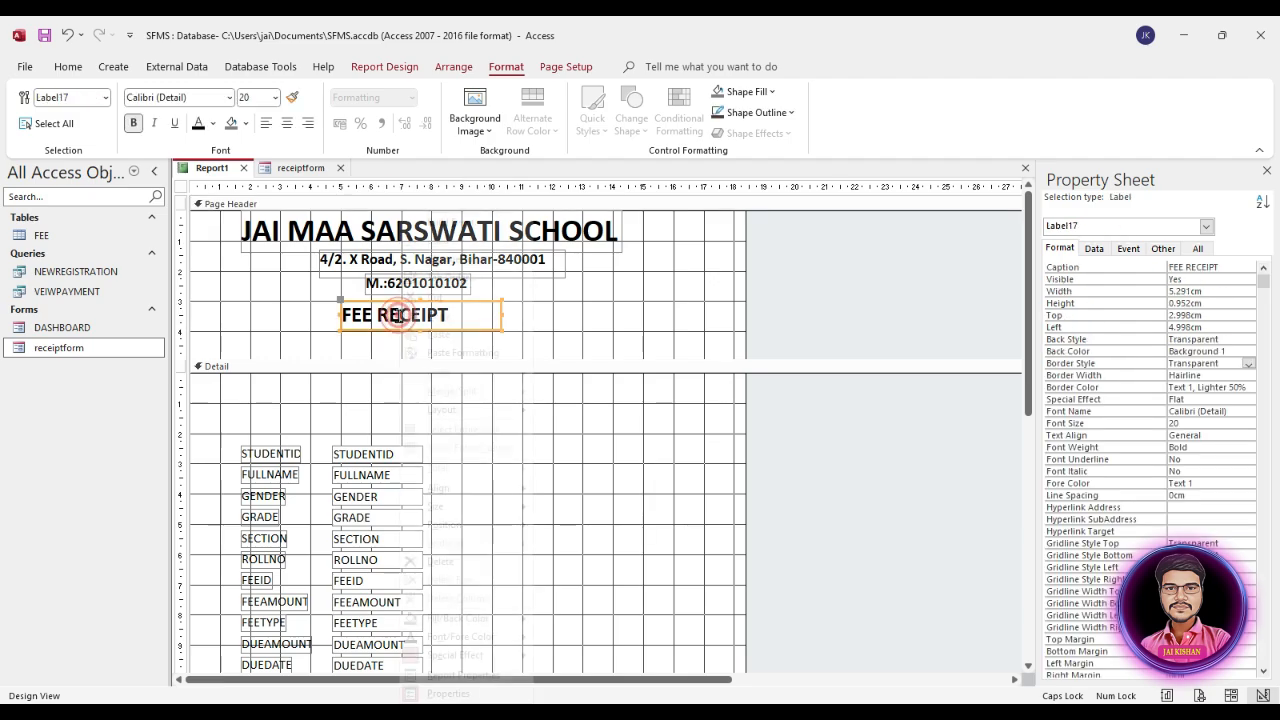
{"action": "right_click", "coordinate": [398, 318]}
{"action": "mouse_move", "coordinate": [469, 507]}
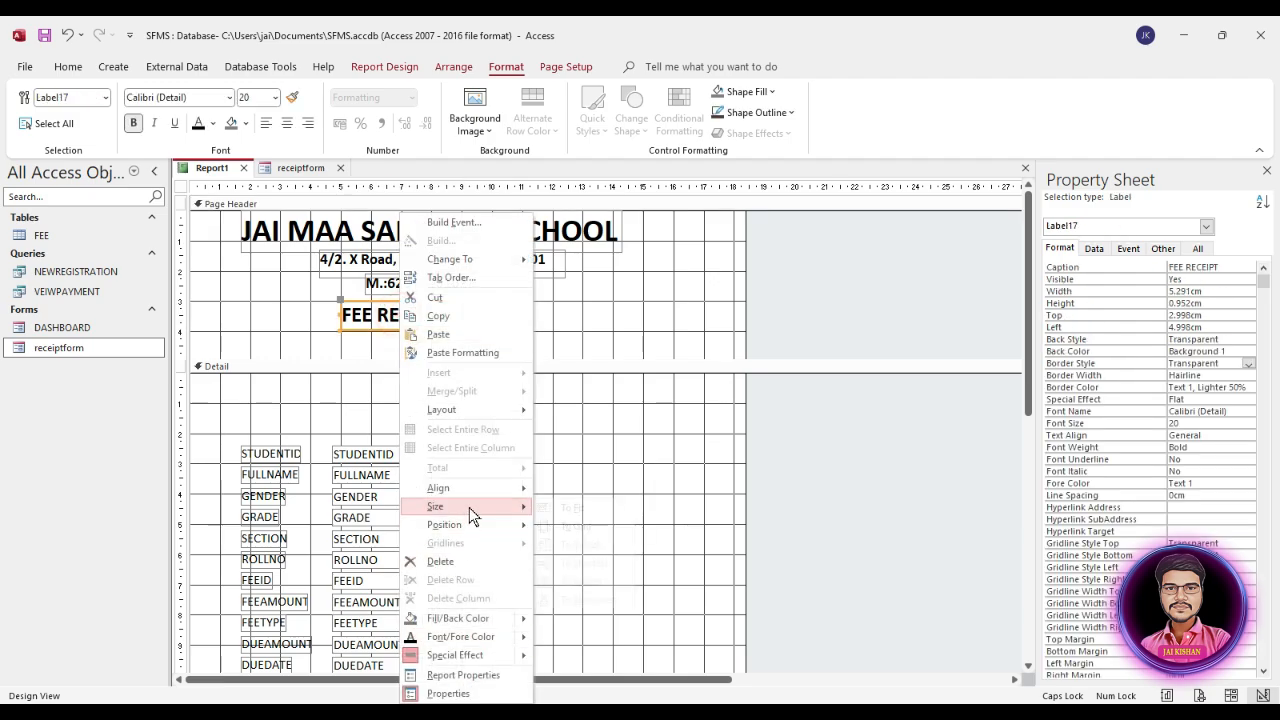
{"action": "left_click", "coordinate": [565, 507]}
{"action": "left_click", "coordinate": [491, 323]}
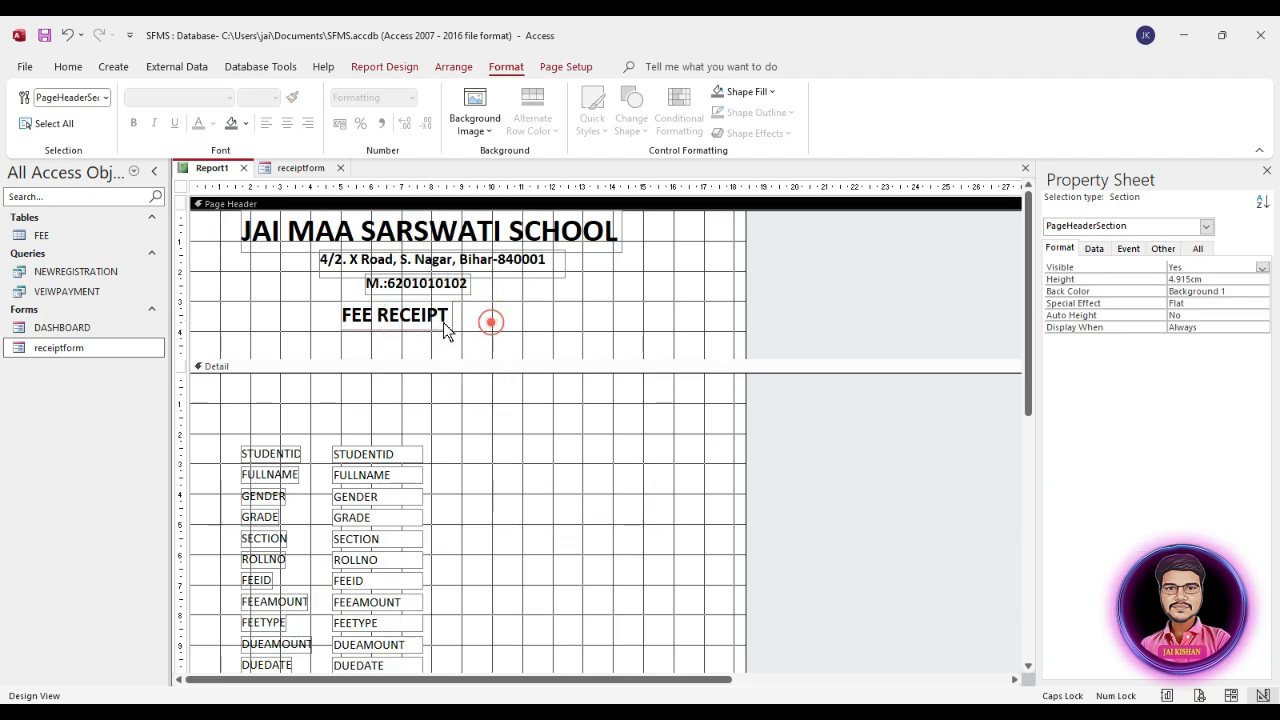
{"action": "left_click_drag", "start_coordinate": [417, 320], "coordinate": [447, 318]}
{"action": "left_click", "coordinate": [519, 328]}
{"action": "left_click", "coordinate": [522, 323]}
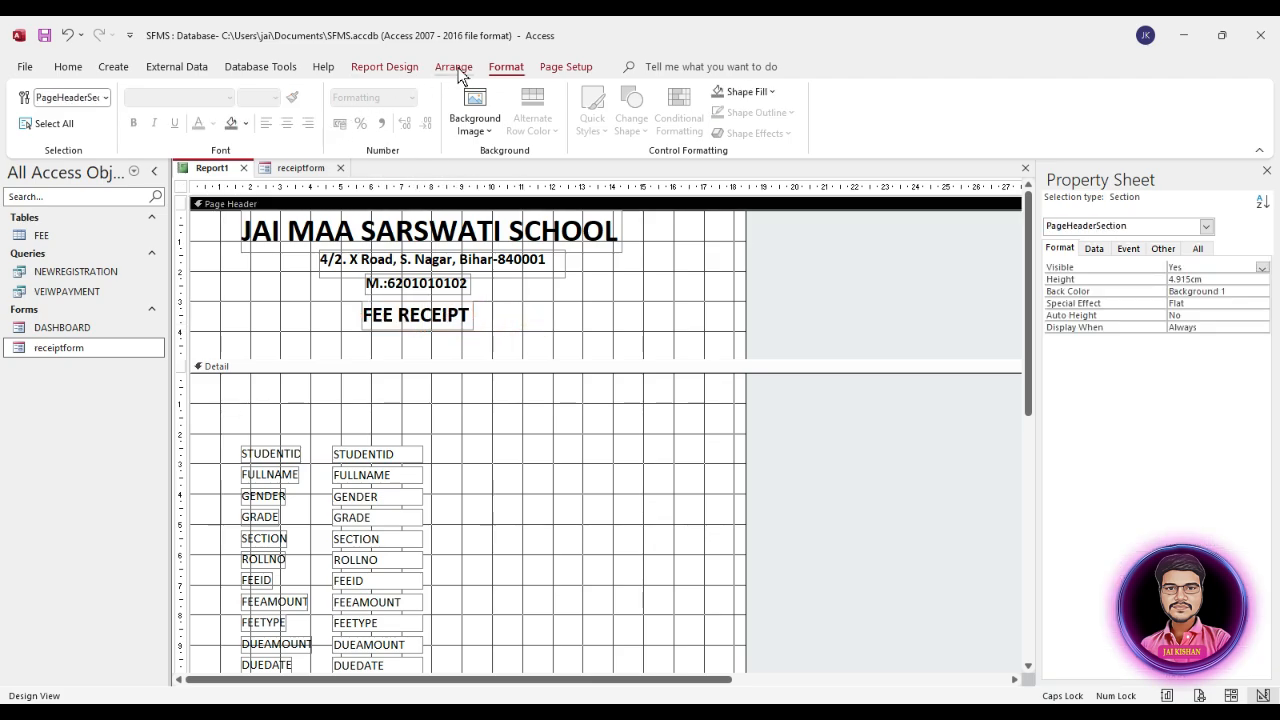
Step: Draw a rectangle about 6.4 cm wide and 1.3 cm high over the FEE RECEIPT label in the Page Header
{"action": "left_click", "coordinate": [408, 68]}
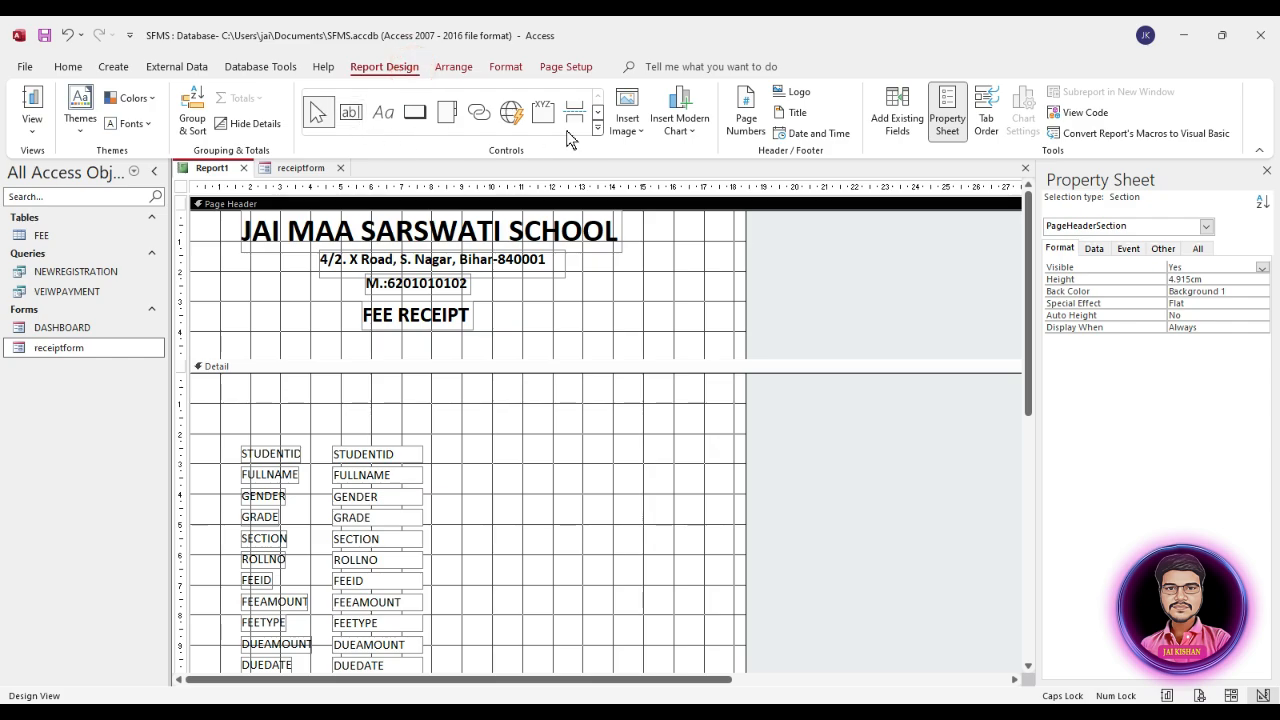
{"action": "left_click", "coordinate": [597, 129]}
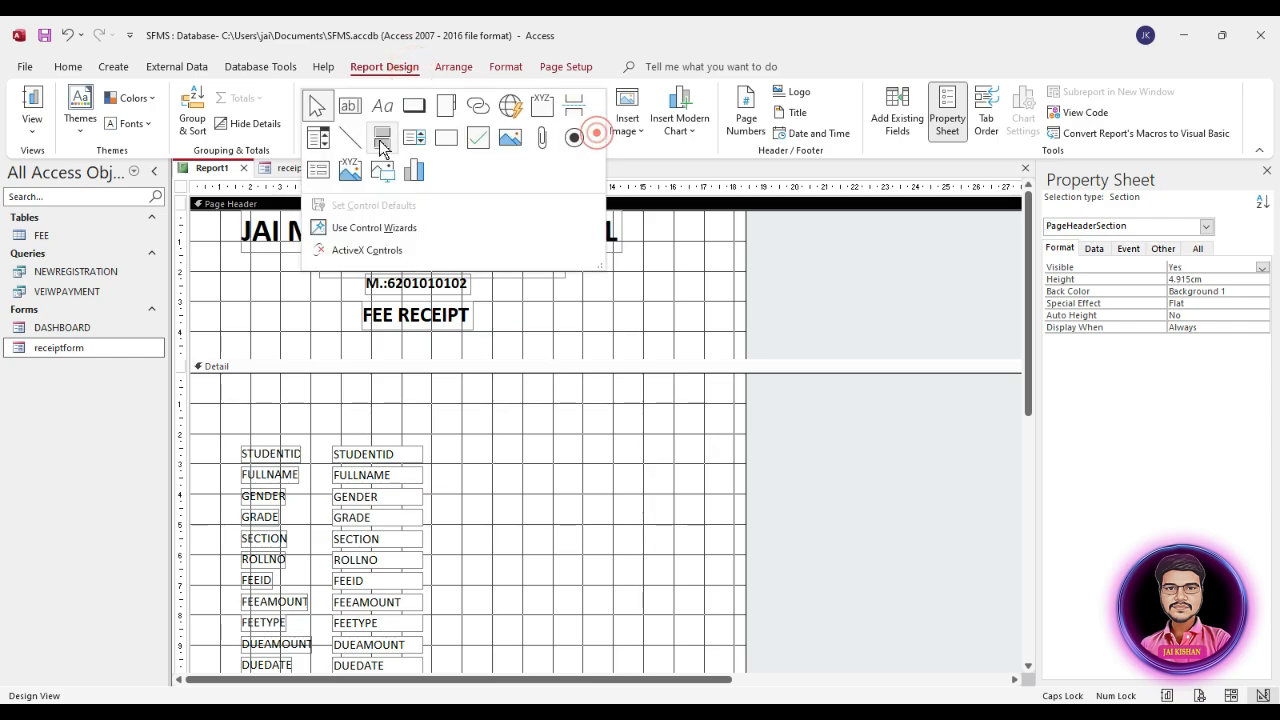
{"action": "left_click", "coordinate": [443, 137]}
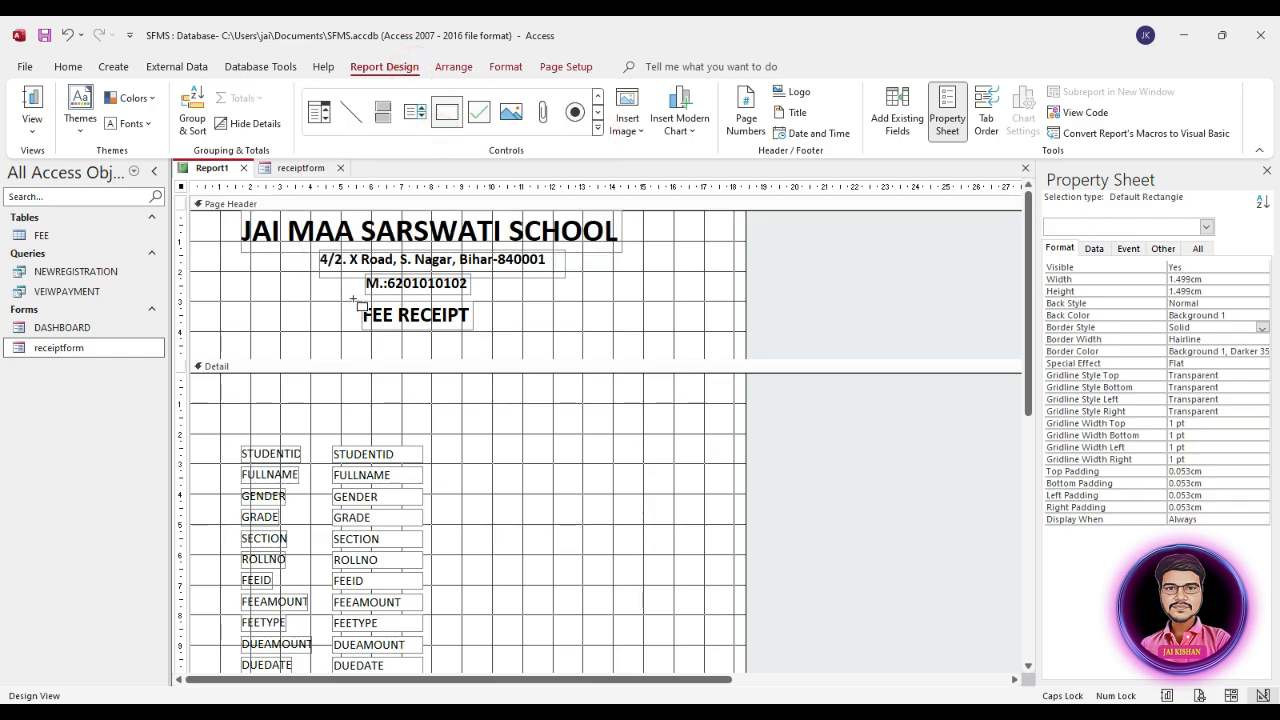
{"action": "mouse_move", "coordinate": [355, 298]}
{"action": "left_mouse_down"}
{"action": "mouse_move", "coordinate": [550, 338]}
{"action": "mouse_move", "coordinate": [502, 328]}
{"action": "left_mouse_up"}
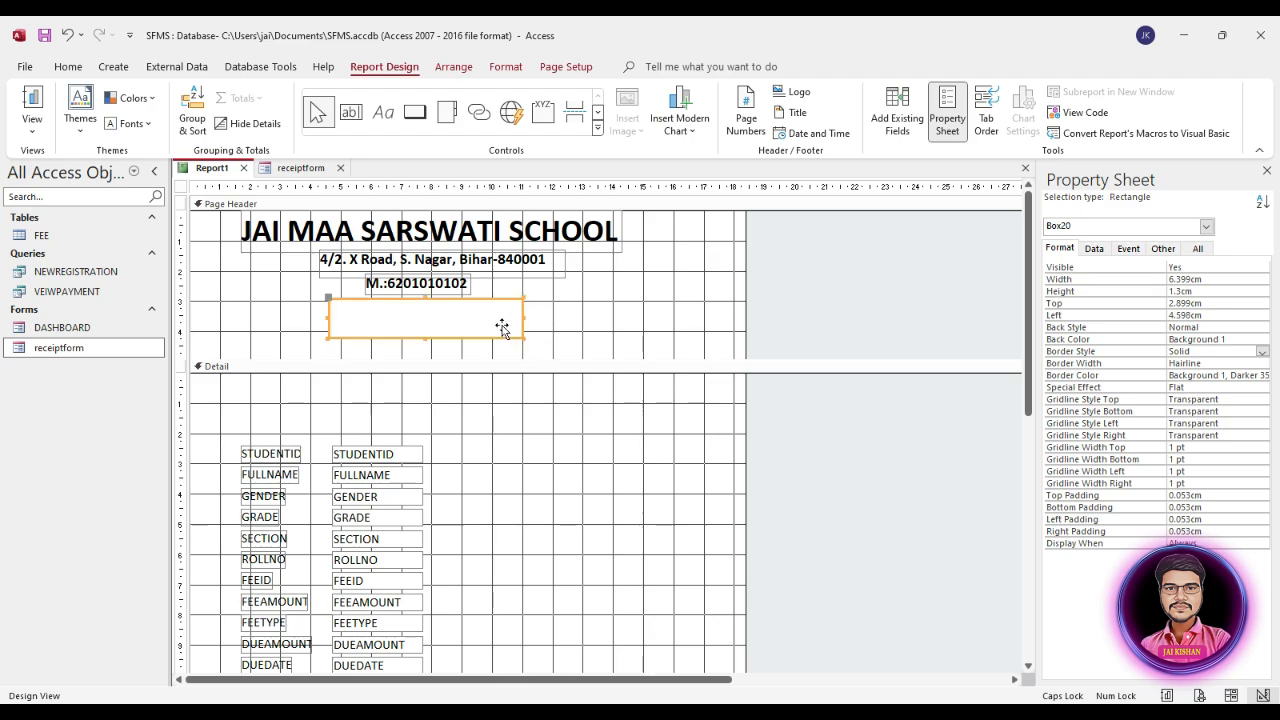
Step: Send the rectangle behind the FEE RECEIPT label and centre it around the text, about 4.4 cm from the report's left edge
{"action": "right_click", "coordinate": [498, 320]}
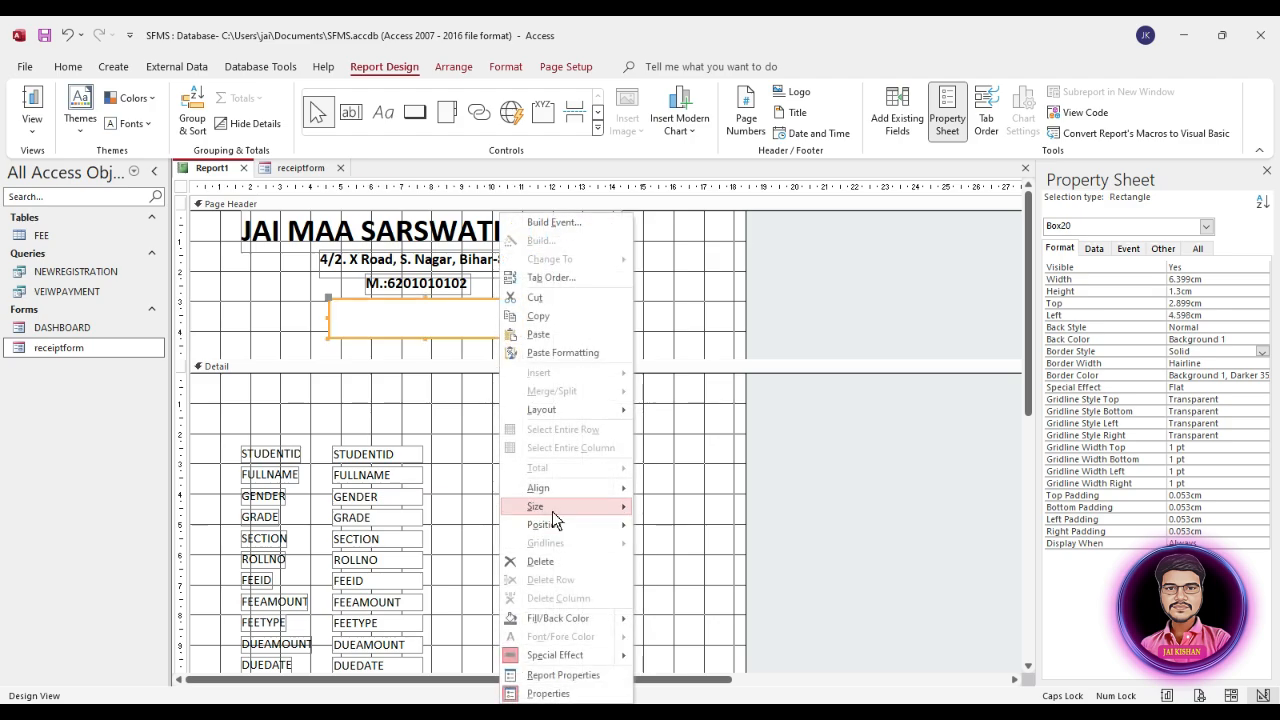
{"action": "mouse_move", "coordinate": [560, 535]}
{"action": "left_click", "coordinate": [690, 545]}
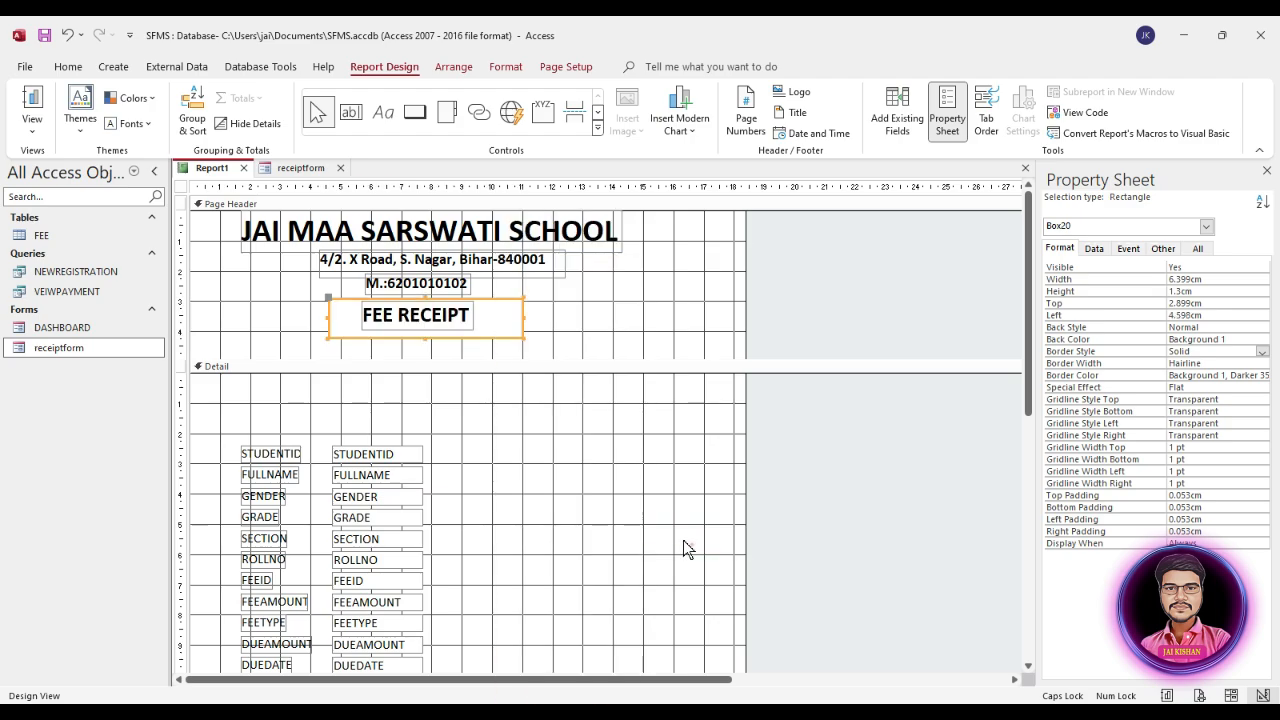
{"action": "left_click_drag", "start_coordinate": [509, 320], "coordinate": [503, 318]}
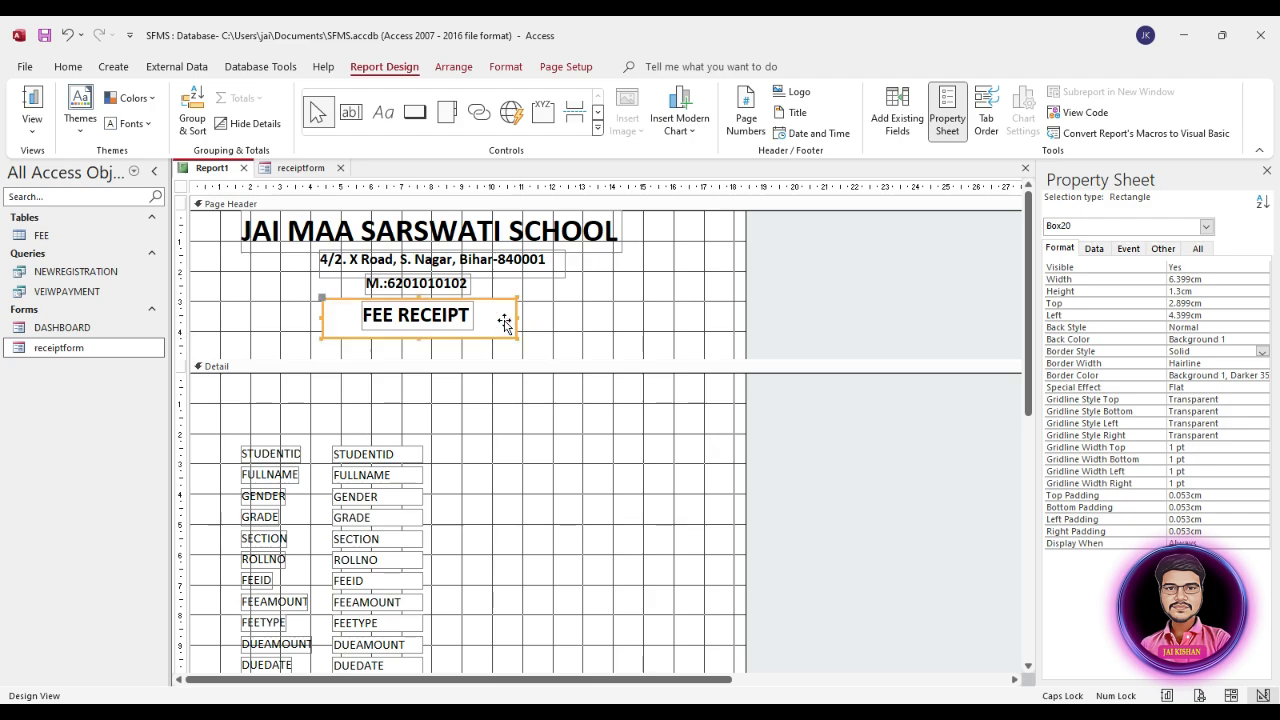
Step: Adjust the rectangle around FEE RECEIPT to a height of about 1.38 cm, placed about 2.8 cm from the top and 4.5 cm from the left
{"action": "key", "text": "Up"}
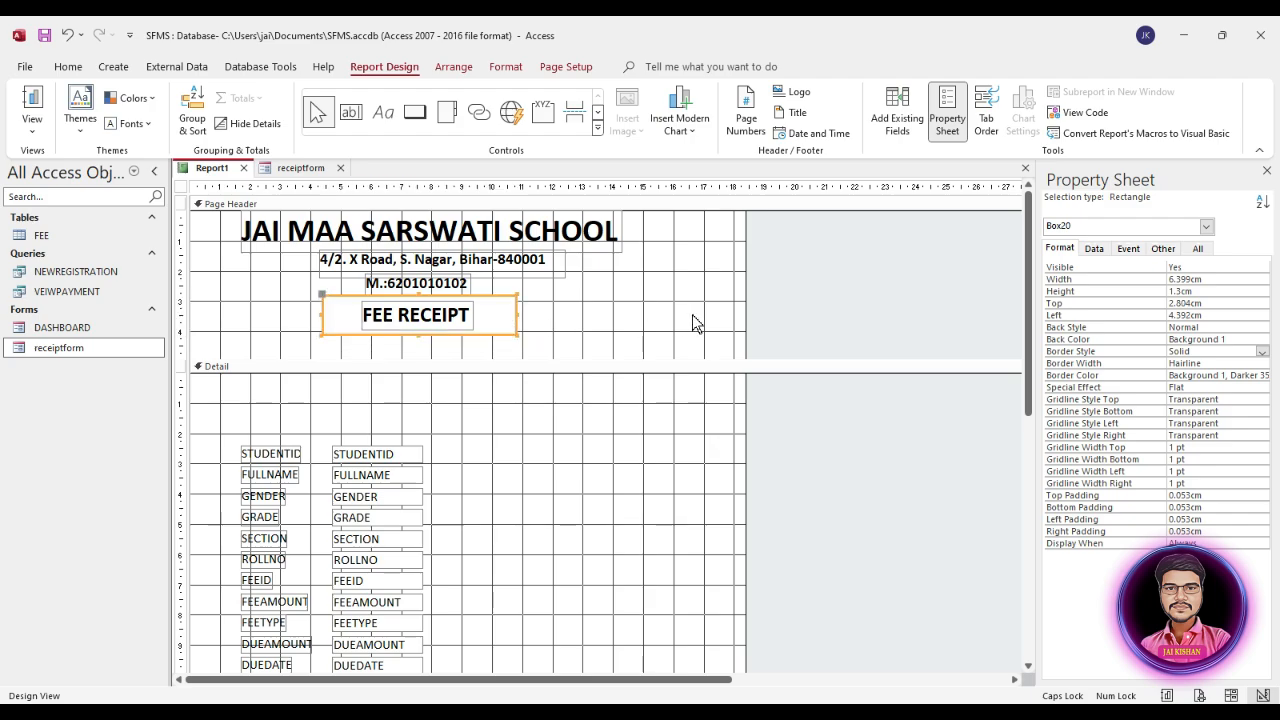
{"action": "key", "text": "Down"}
{"action": "key", "text": "Right"}
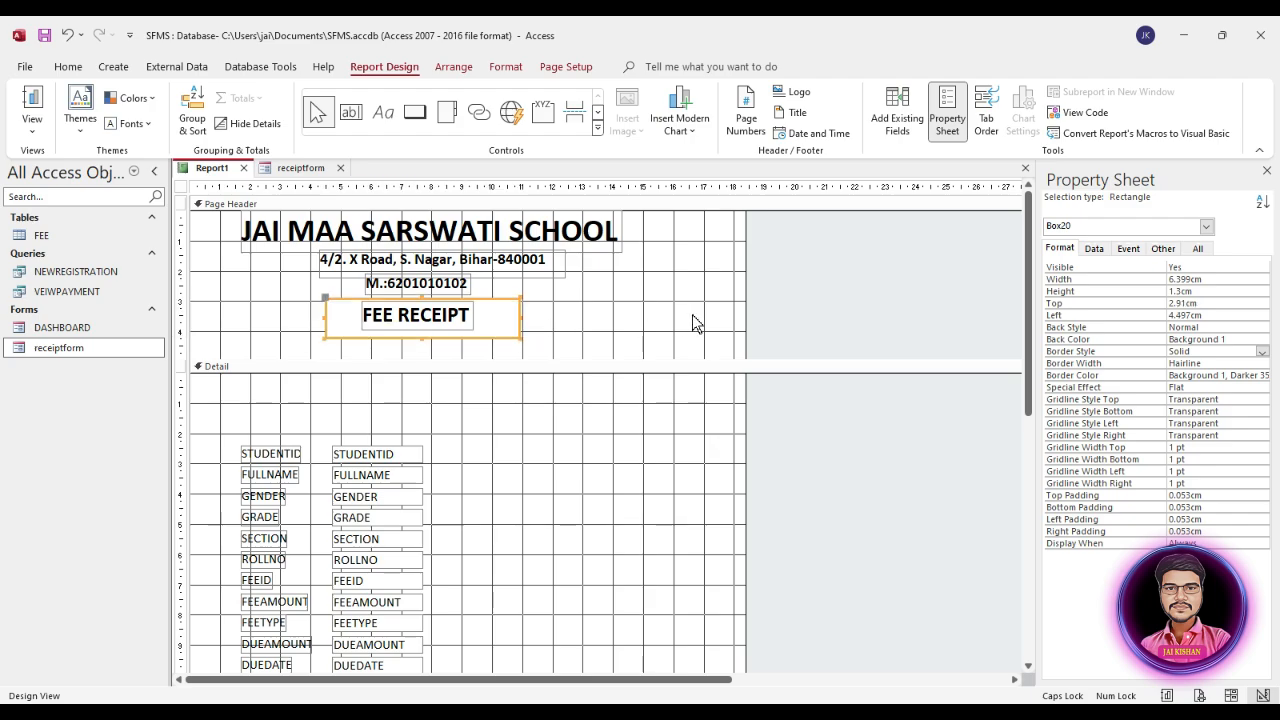
{"action": "key", "text": "shift+Down"}
{"action": "key", "text": "Up"}
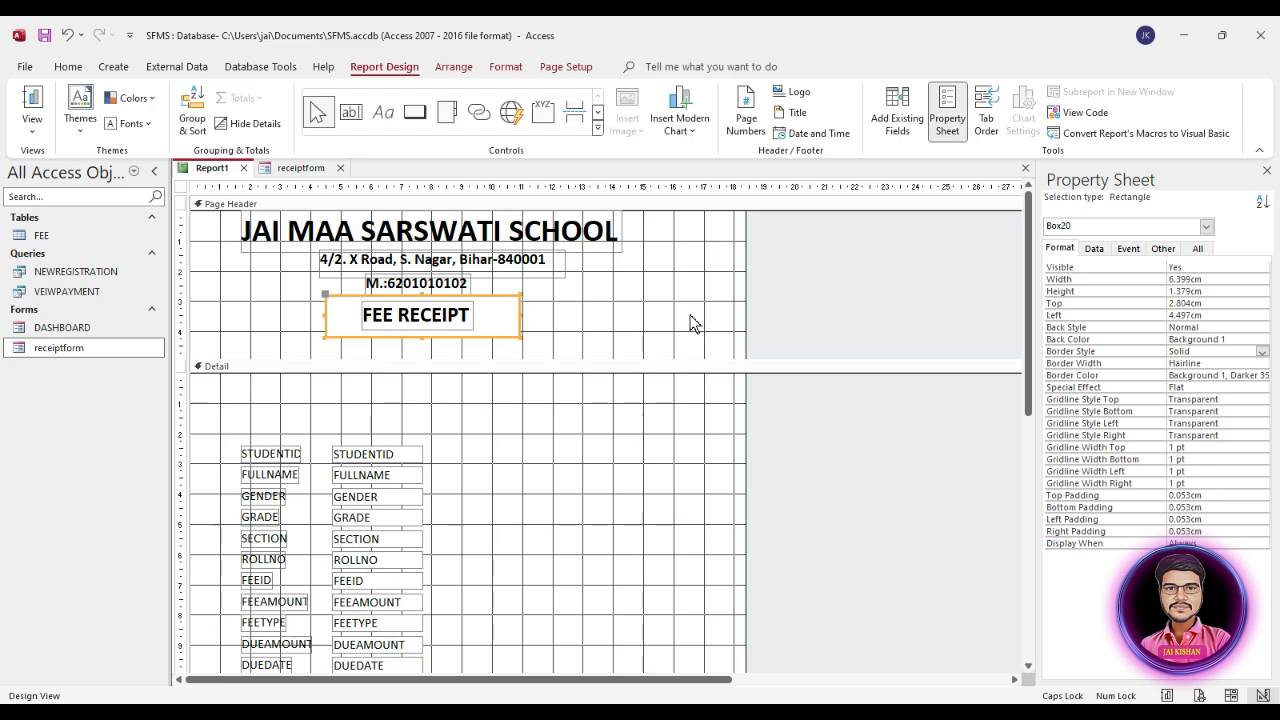
{"action": "left_click", "coordinate": [620, 315]}
{"action": "left_click", "coordinate": [495, 318]}
{"action": "left_click", "coordinate": [576, 310]}
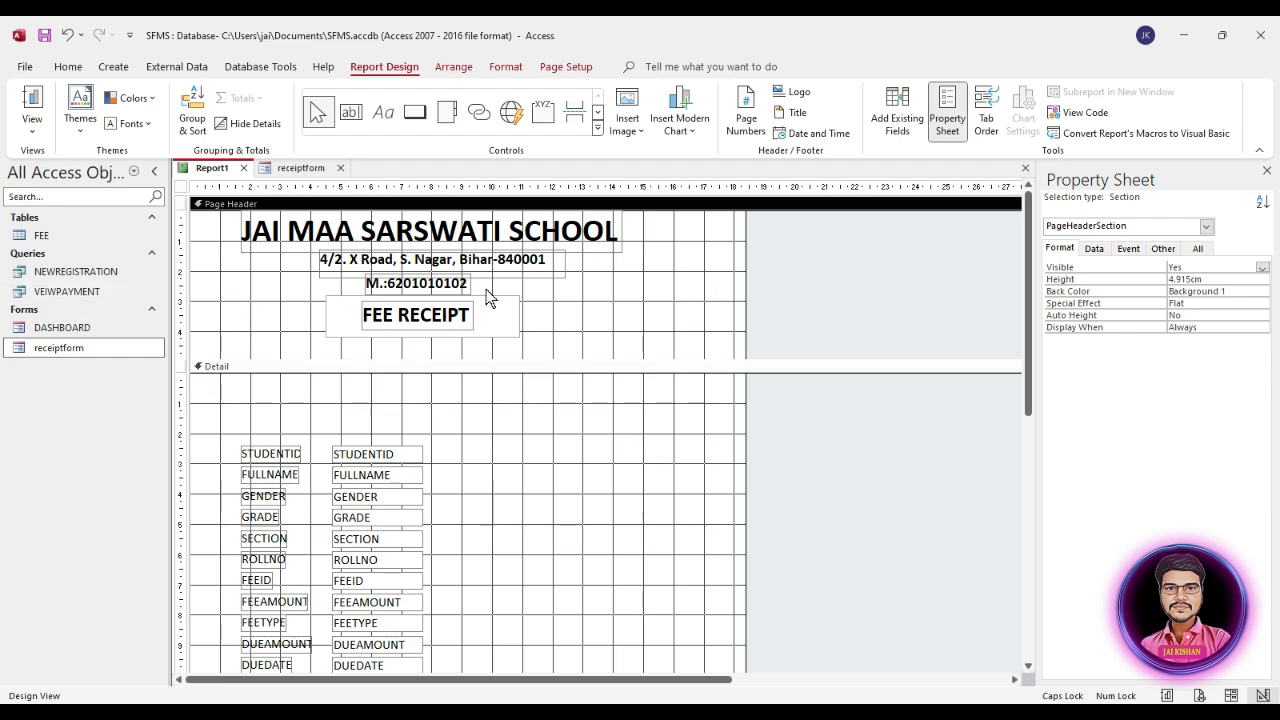
Step: Save the report under the name RECEIPTREPORT
{"action": "key", "text": "ctrl+s"}
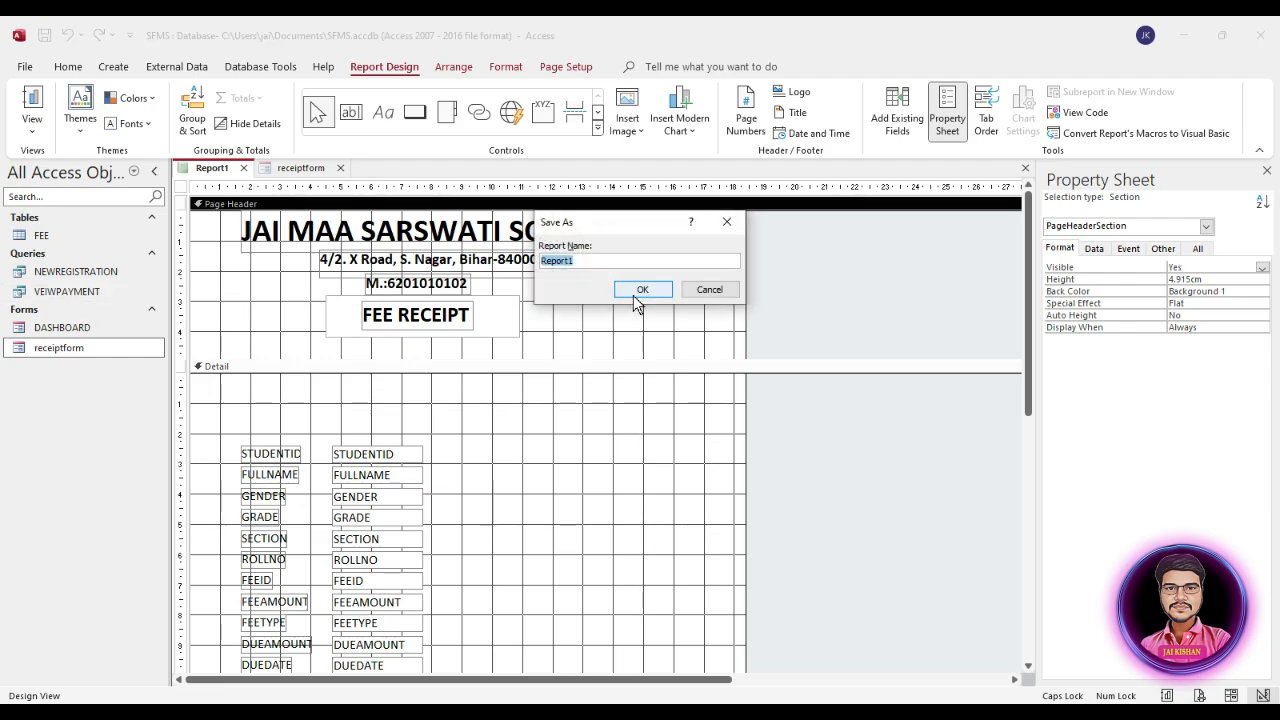
{"action": "type", "text": "RECEIPTREPORT"}
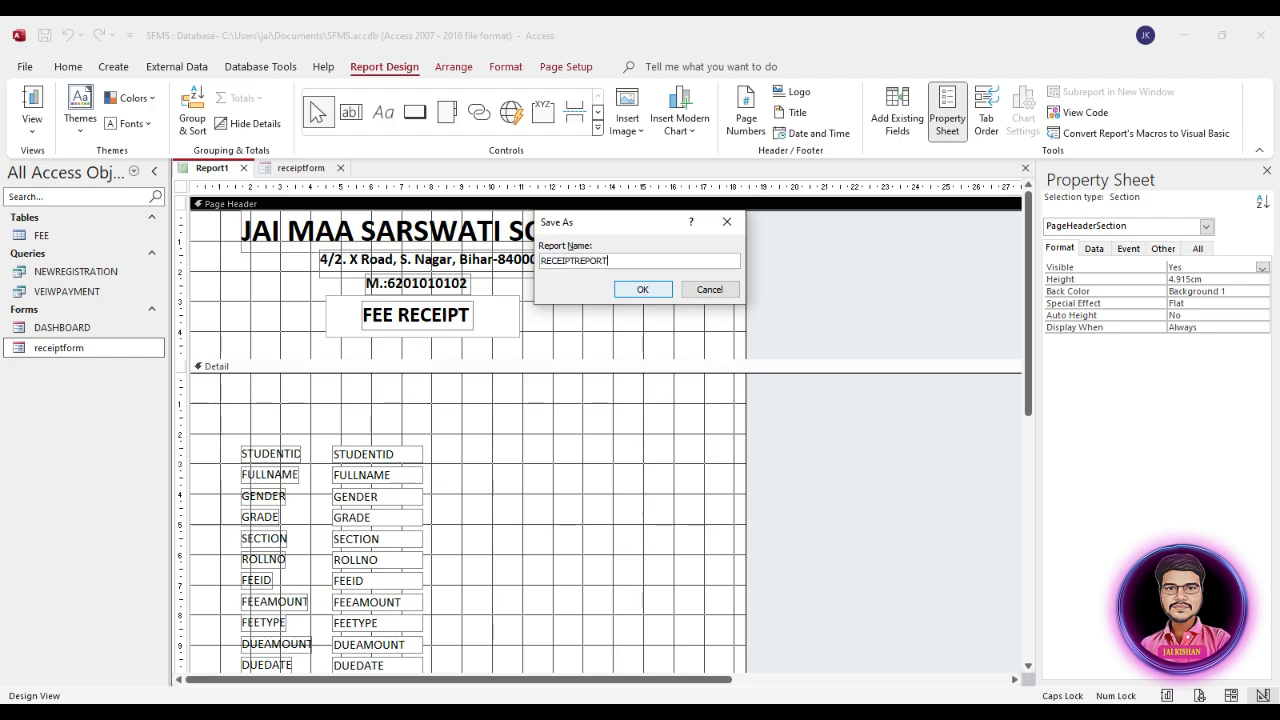
{"action": "left_click", "coordinate": [644, 290]}
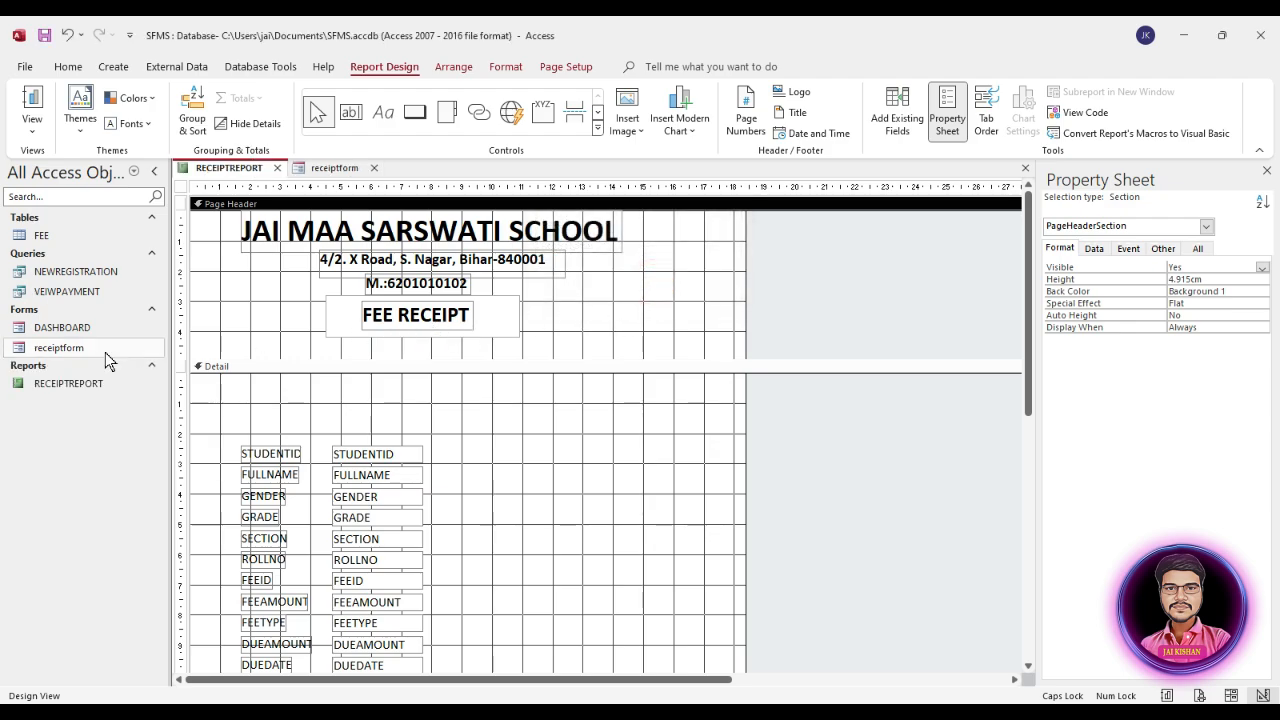
Step: Check RECEIPTREPORT's page header in Report View and return the report to Design View
{"action": "double_click", "coordinate": [70, 384]}
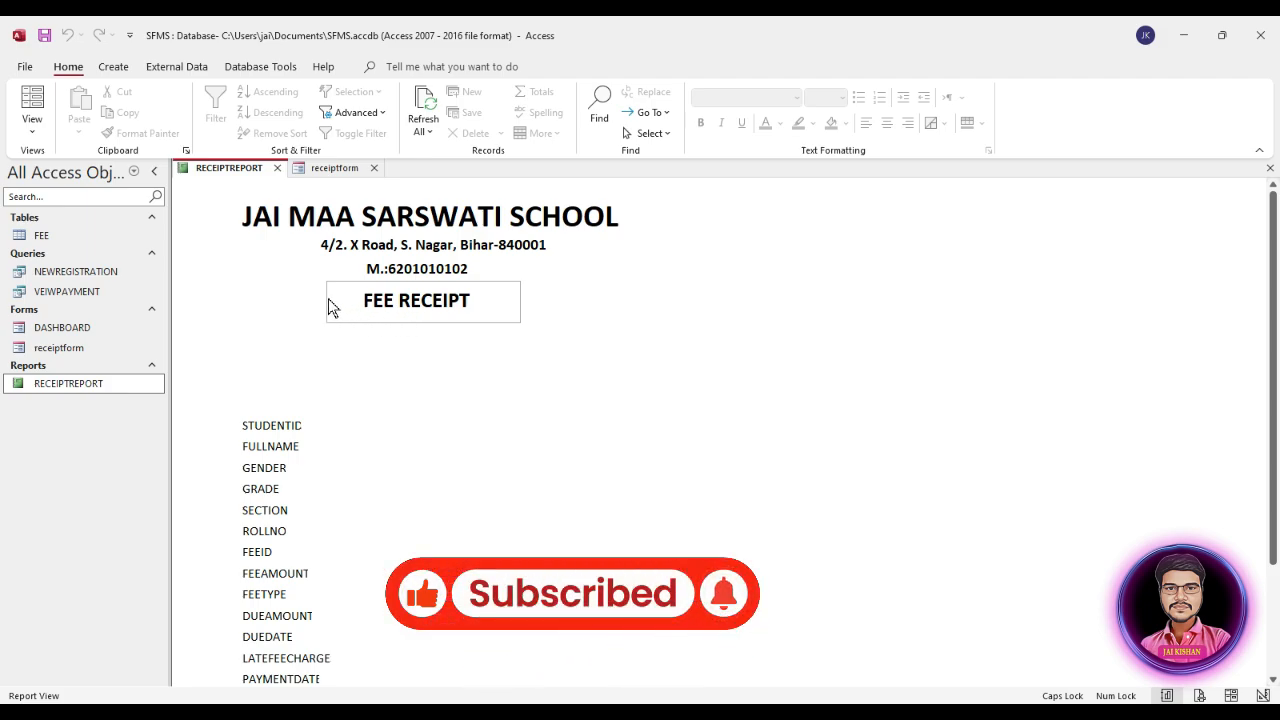
{"action": "right_click", "coordinate": [295, 285]}
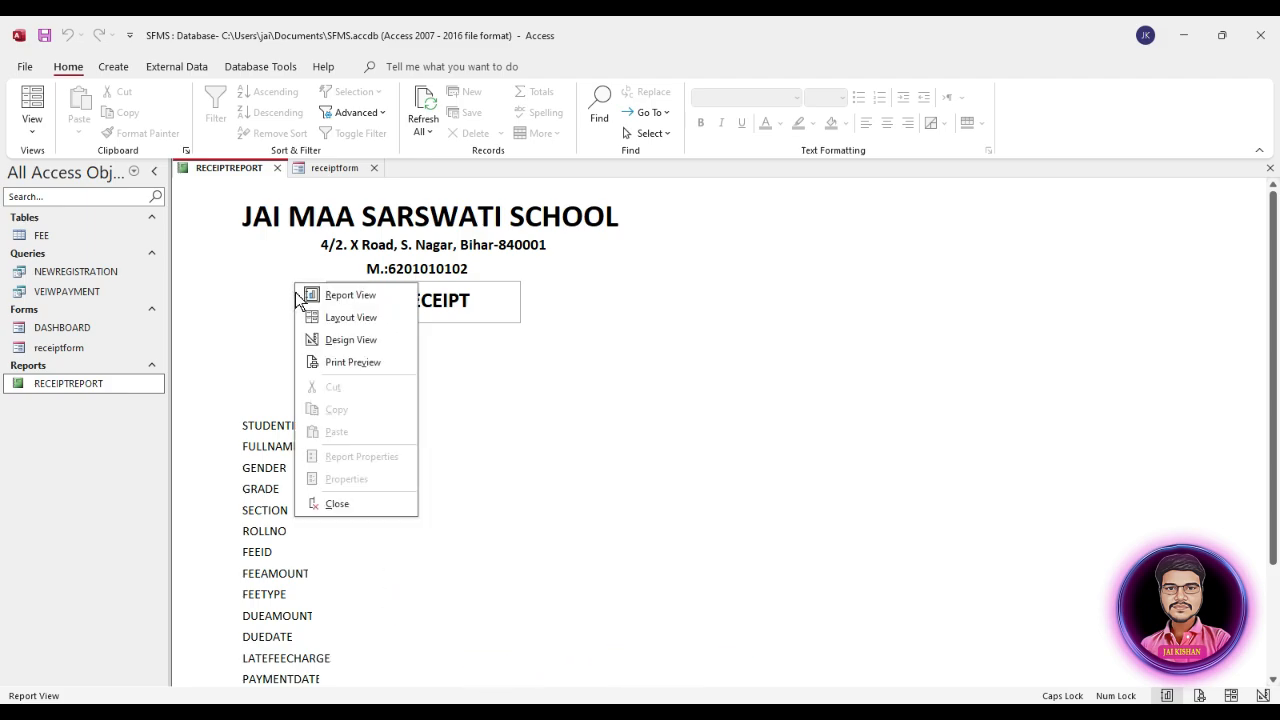
{"action": "left_click", "coordinate": [531, 341]}
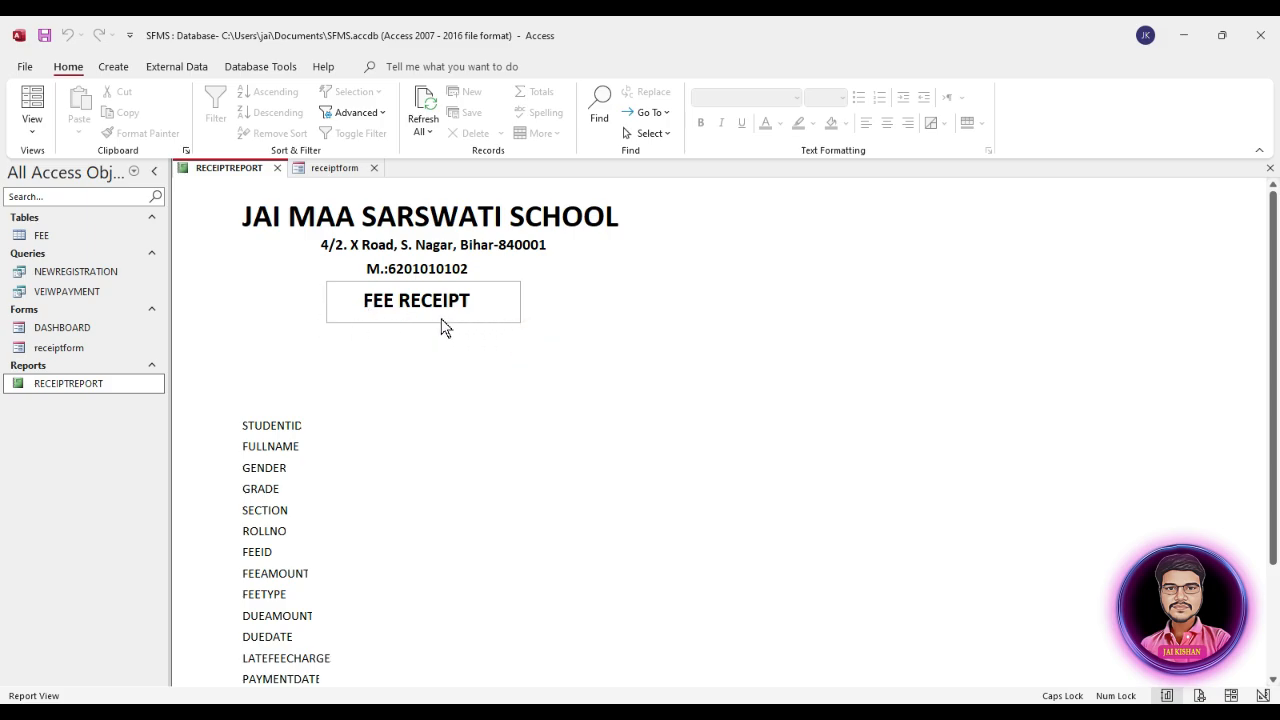
{"action": "right_click", "coordinate": [264, 301]}
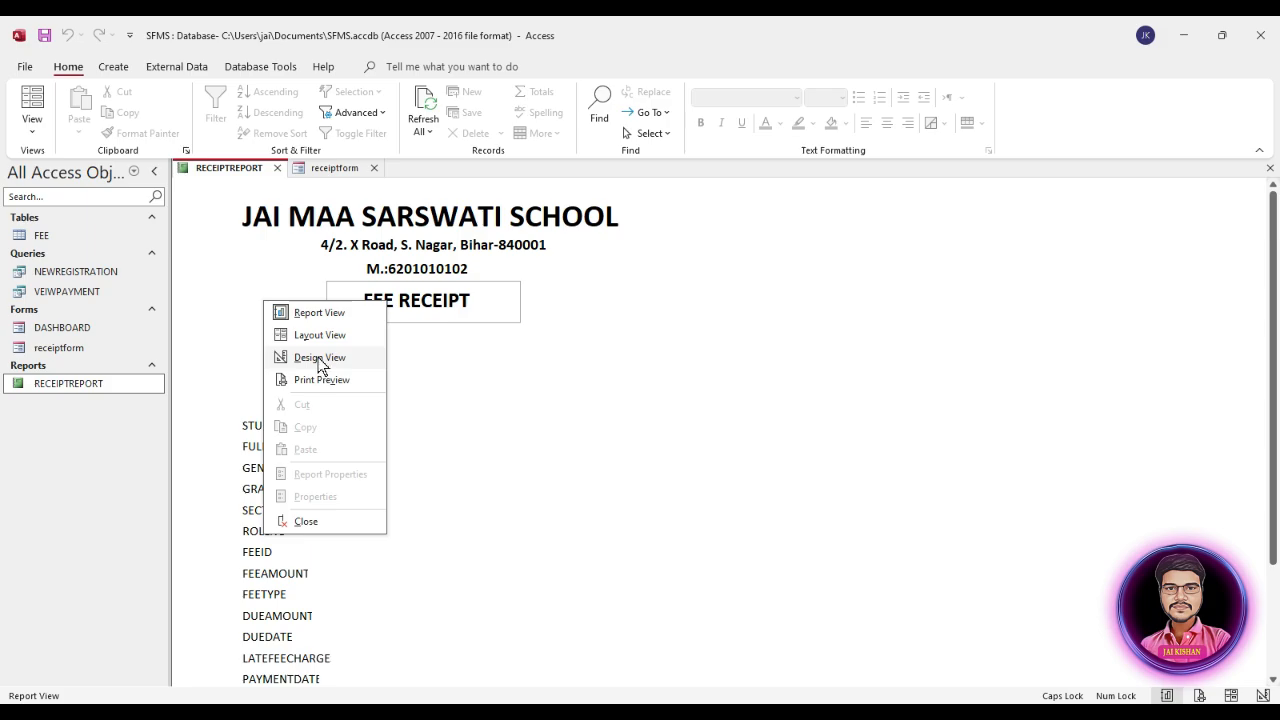
{"action": "left_click", "coordinate": [320, 362]}
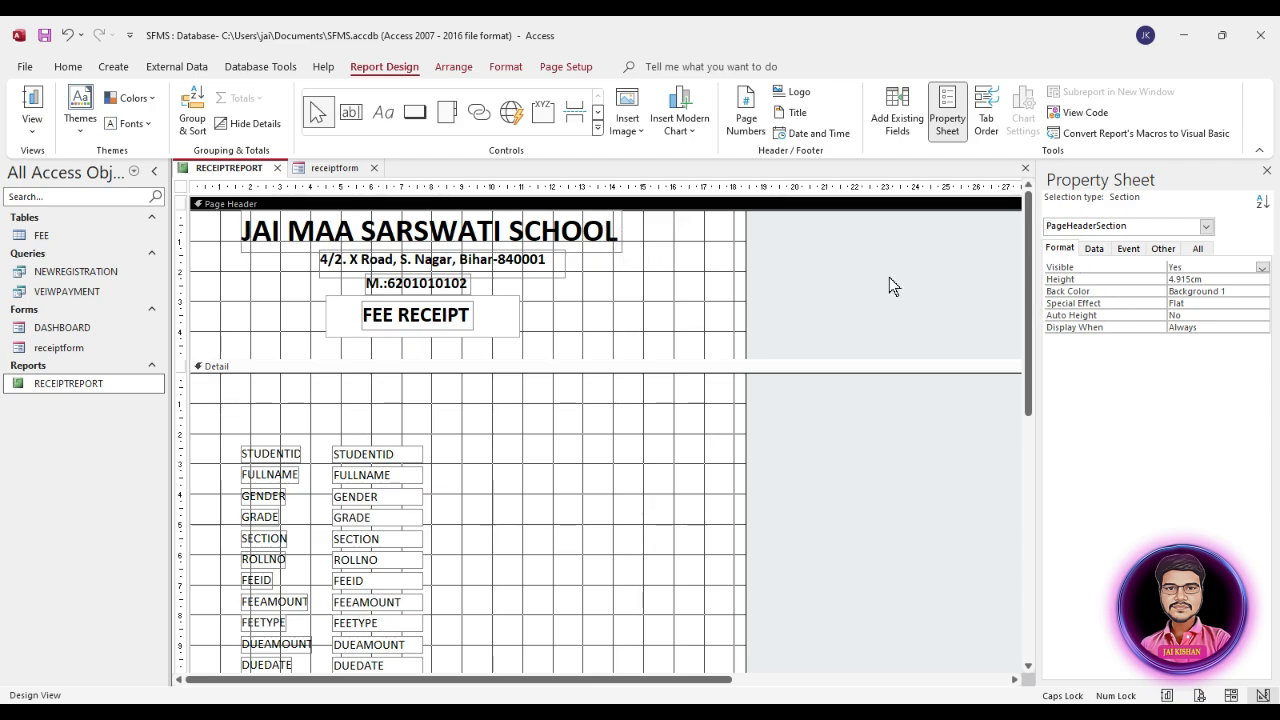
Step: Duplicate the rectangle around FEE RECEIPT and place the copy over it, slightly offset, about 2.9 cm from the top and 4.7 cm from the left
{"action": "left_click", "coordinate": [517, 331]}
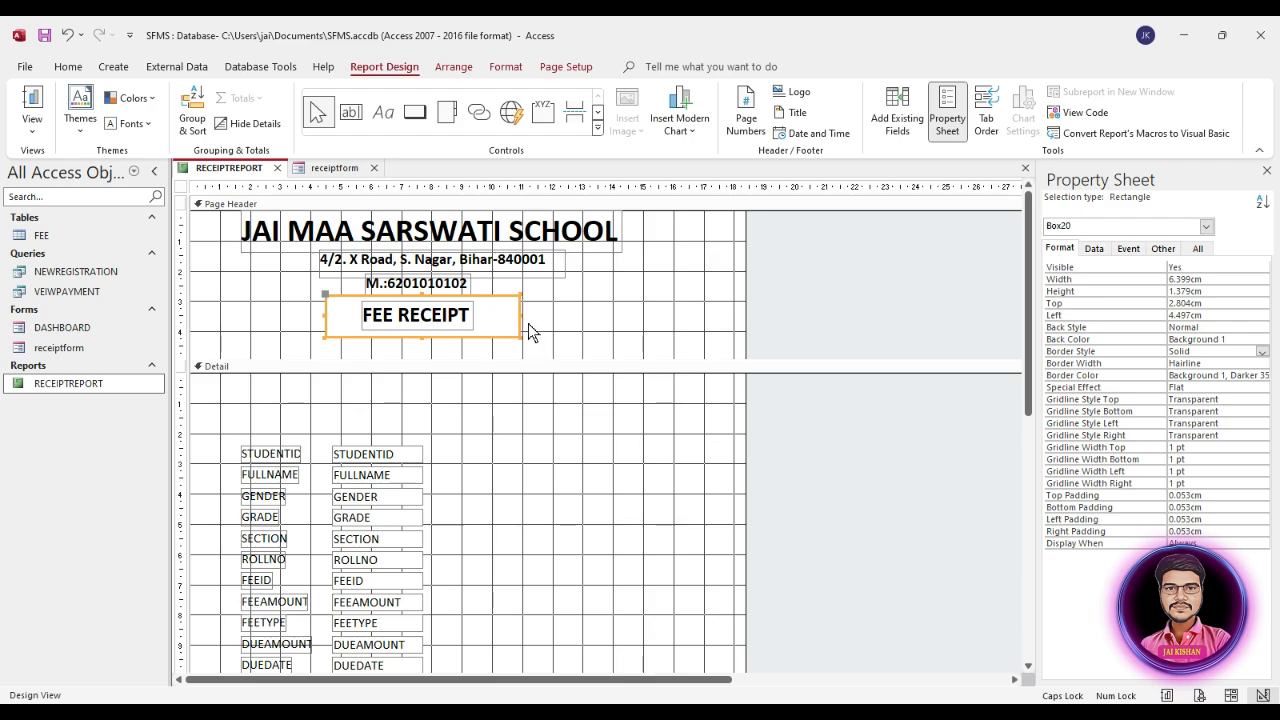
{"action": "key", "text": "ctrl+v"}
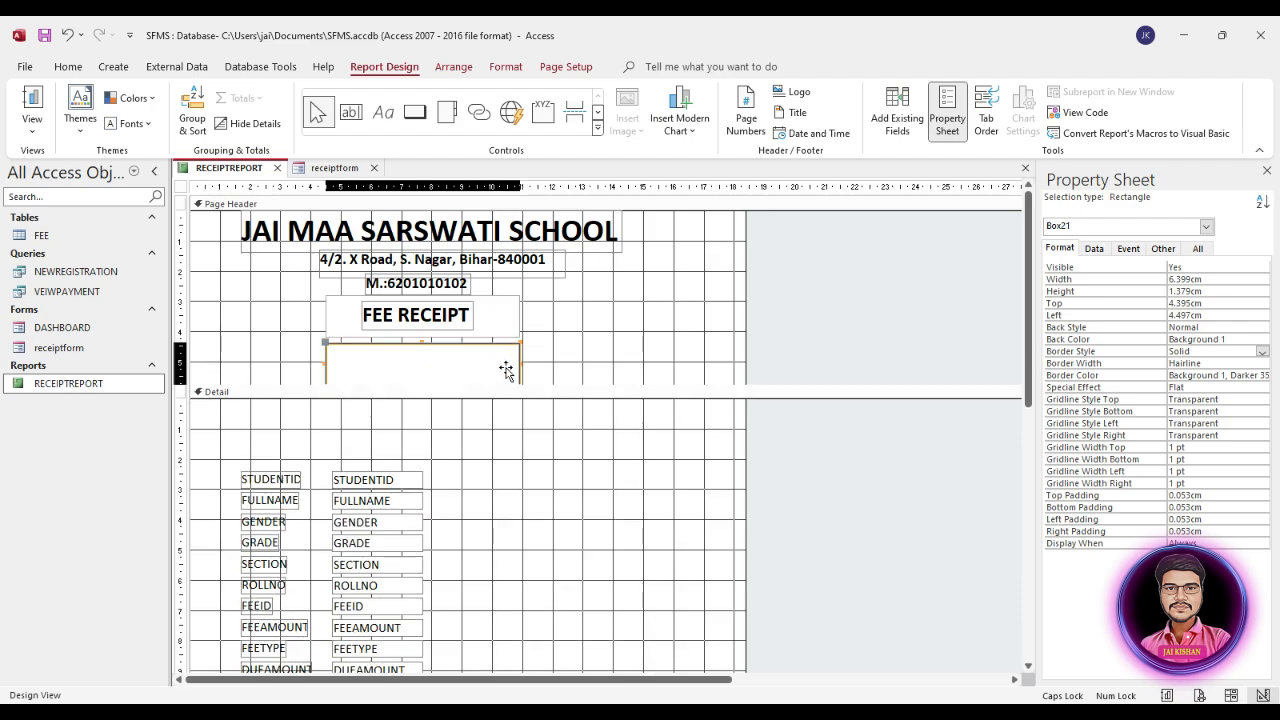
{"action": "left_click_drag", "start_coordinate": [506, 370], "coordinate": [513, 326]}
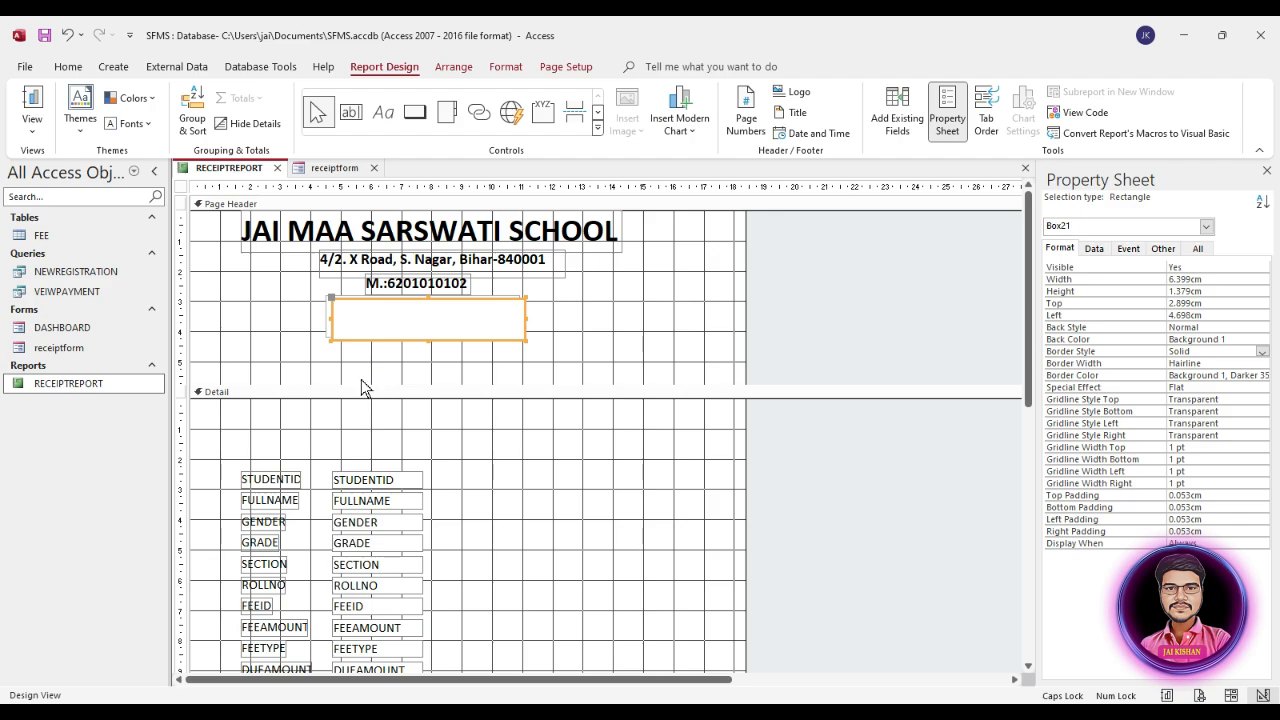
{"action": "key", "text": "super+plus"}
{"action": "key", "text": "super+plus"}
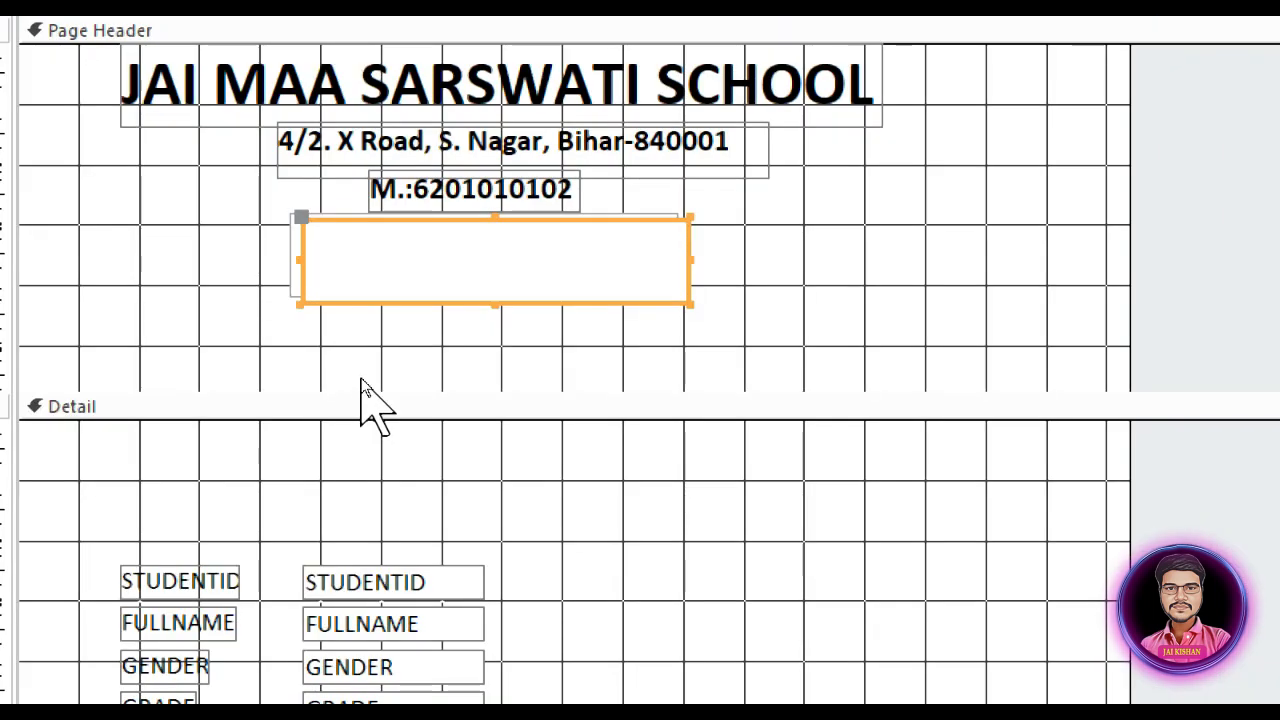
{"action": "key", "text": "super+plus"}
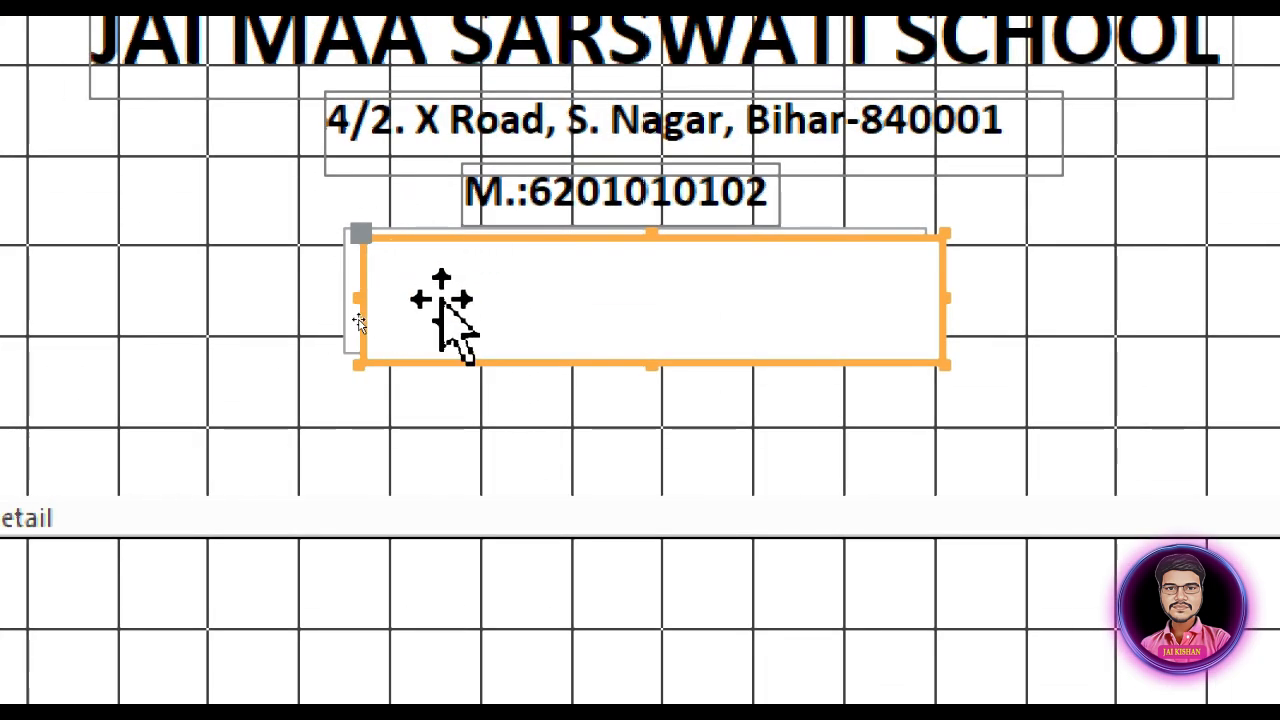
{"action": "right_click", "coordinate": [540, 245]}
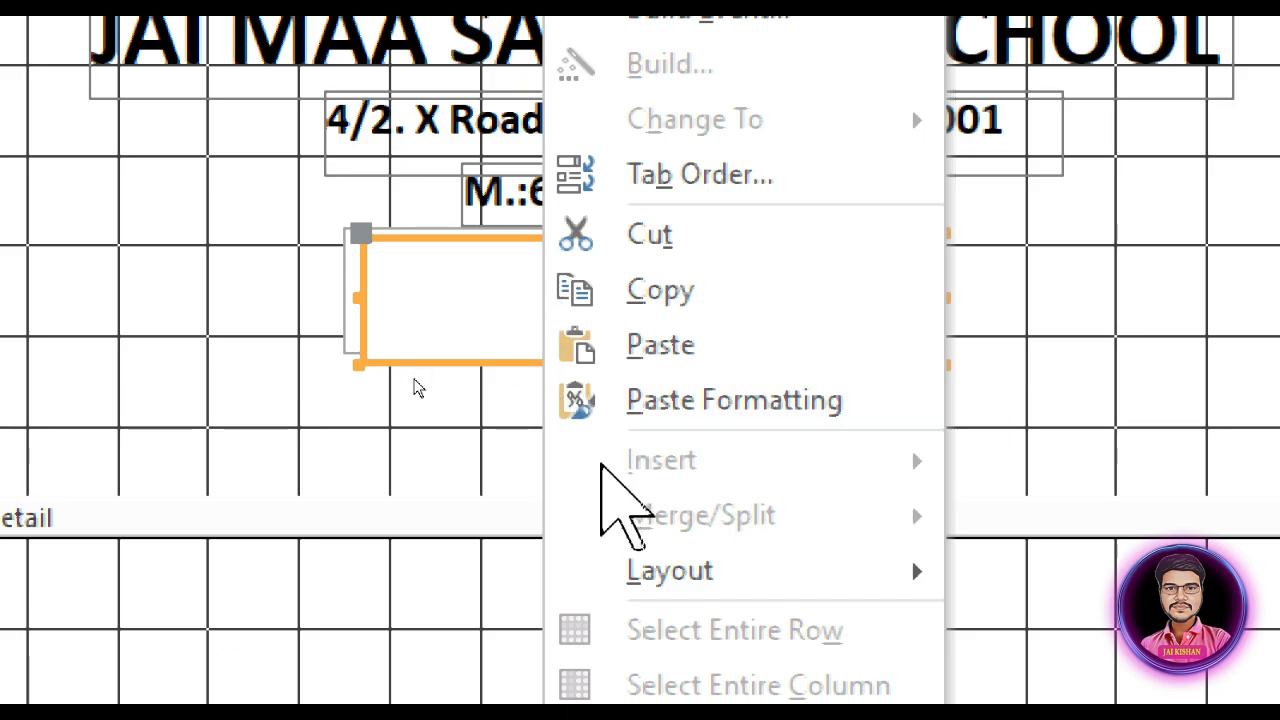
{"action": "left_click", "coordinate": [280, 309]}
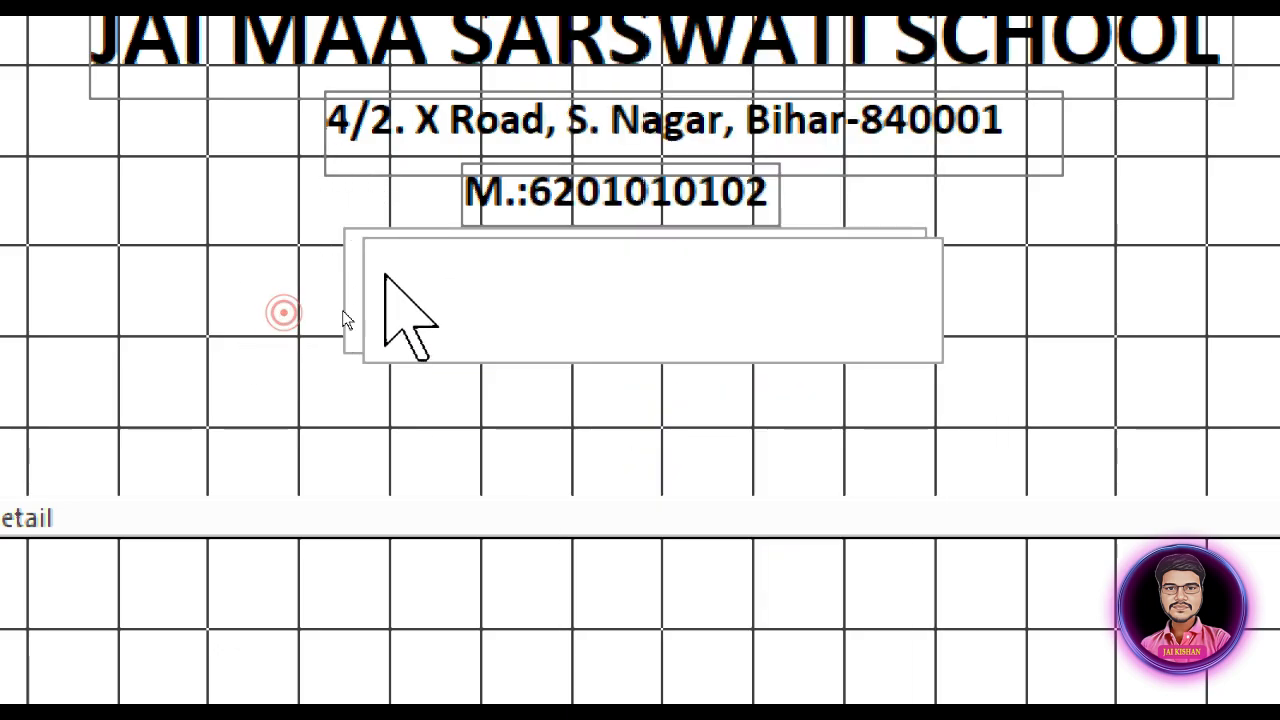
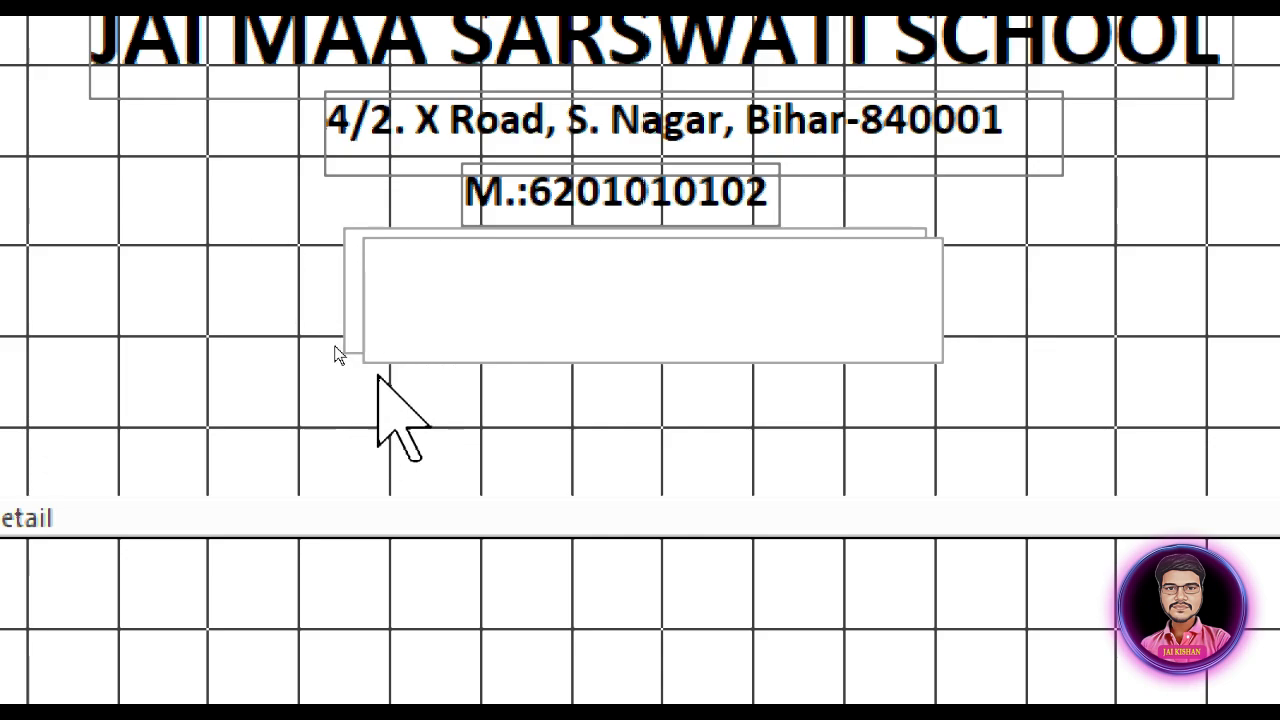
Step: Fill the offset copy of the FEE RECEIPT rectangle with the back color Text 1, Lighter 15%
{"action": "left_click", "coordinate": [519, 305]}
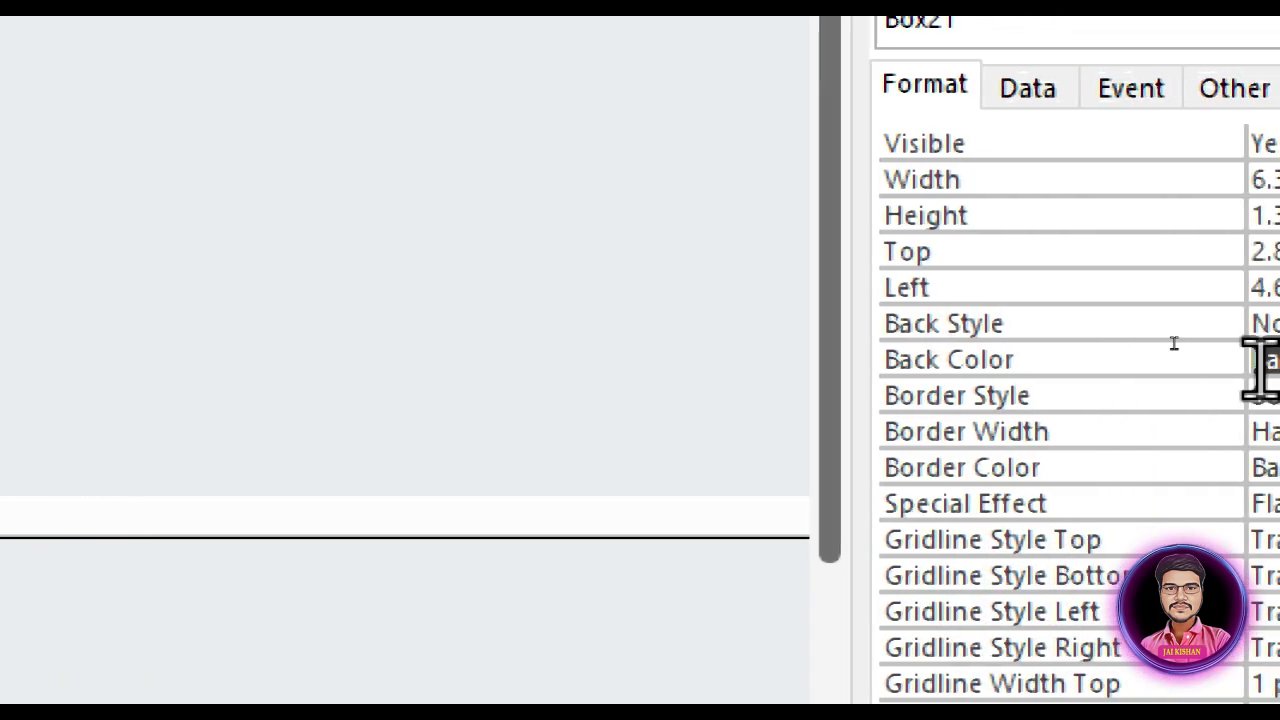
{"action": "left_click", "coordinate": [1262, 360]}
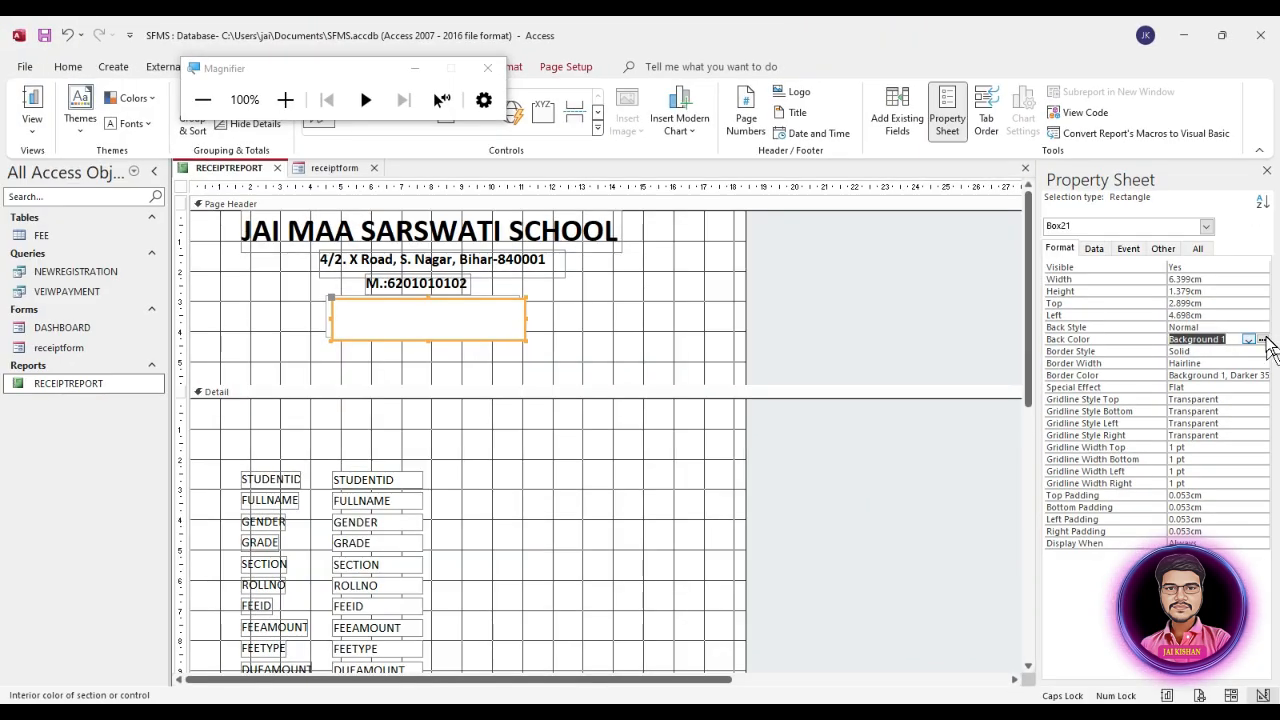
{"action": "left_click", "coordinate": [1263, 340]}
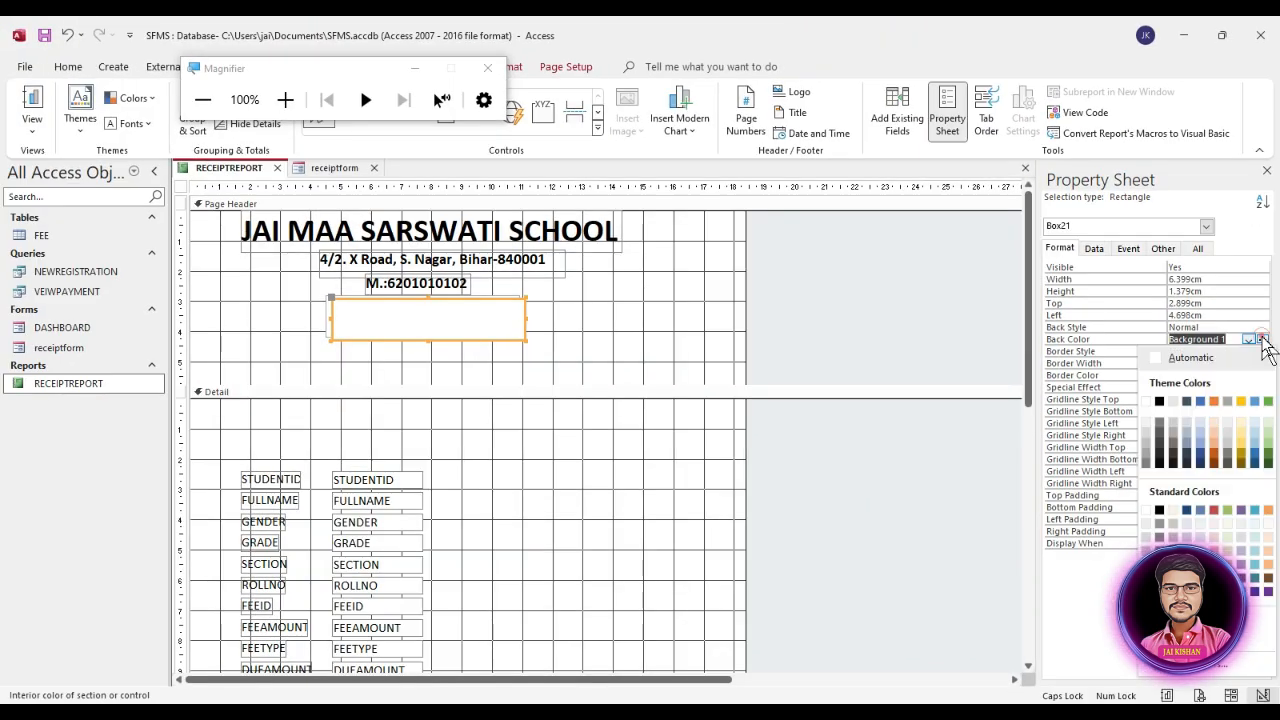
{"action": "left_click", "coordinate": [1159, 455]}
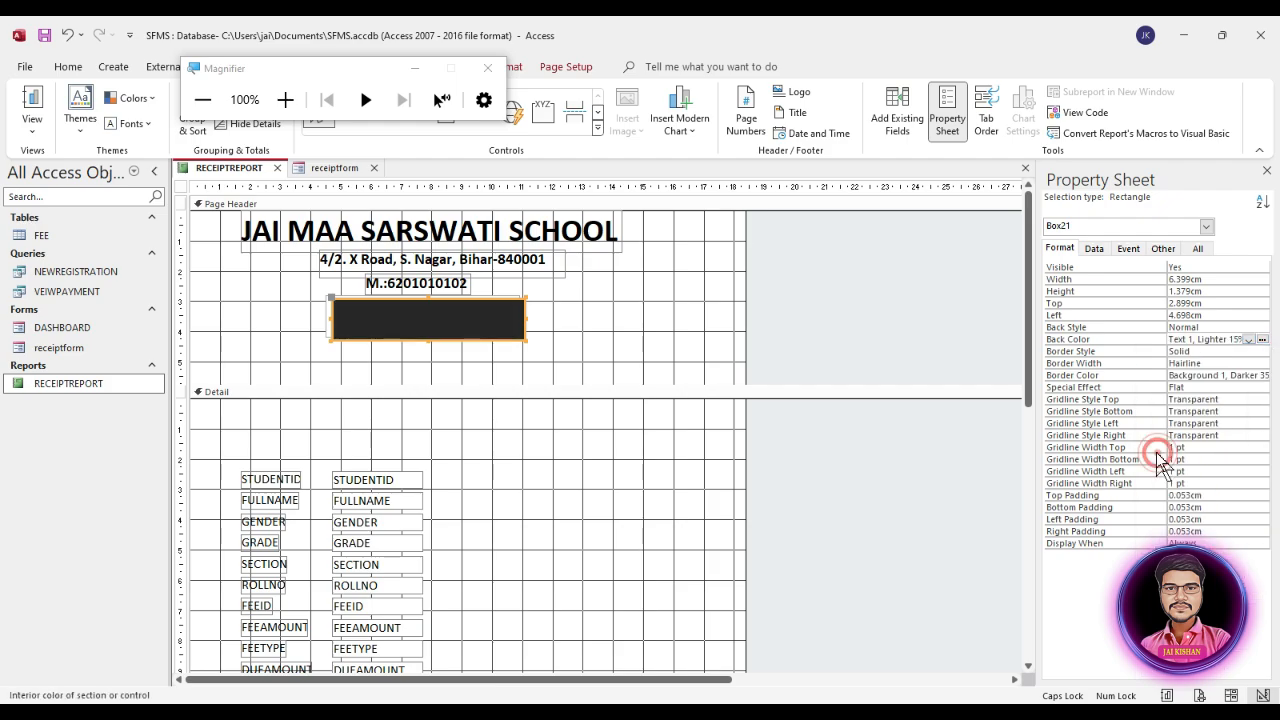
Step: Send the dark rectangle to the back so it forms a shadow behind the FEE RECEIPT box
{"action": "right_click", "coordinate": [482, 322]}
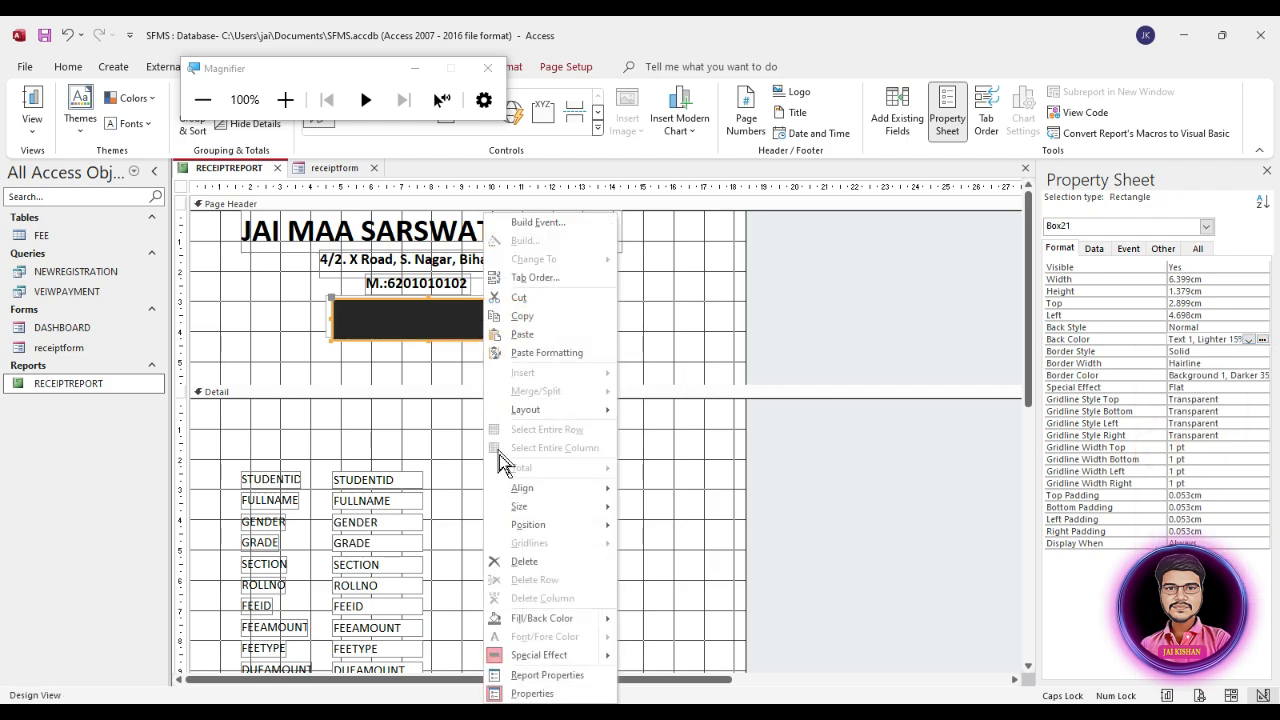
{"action": "left_click", "coordinate": [534, 500]}
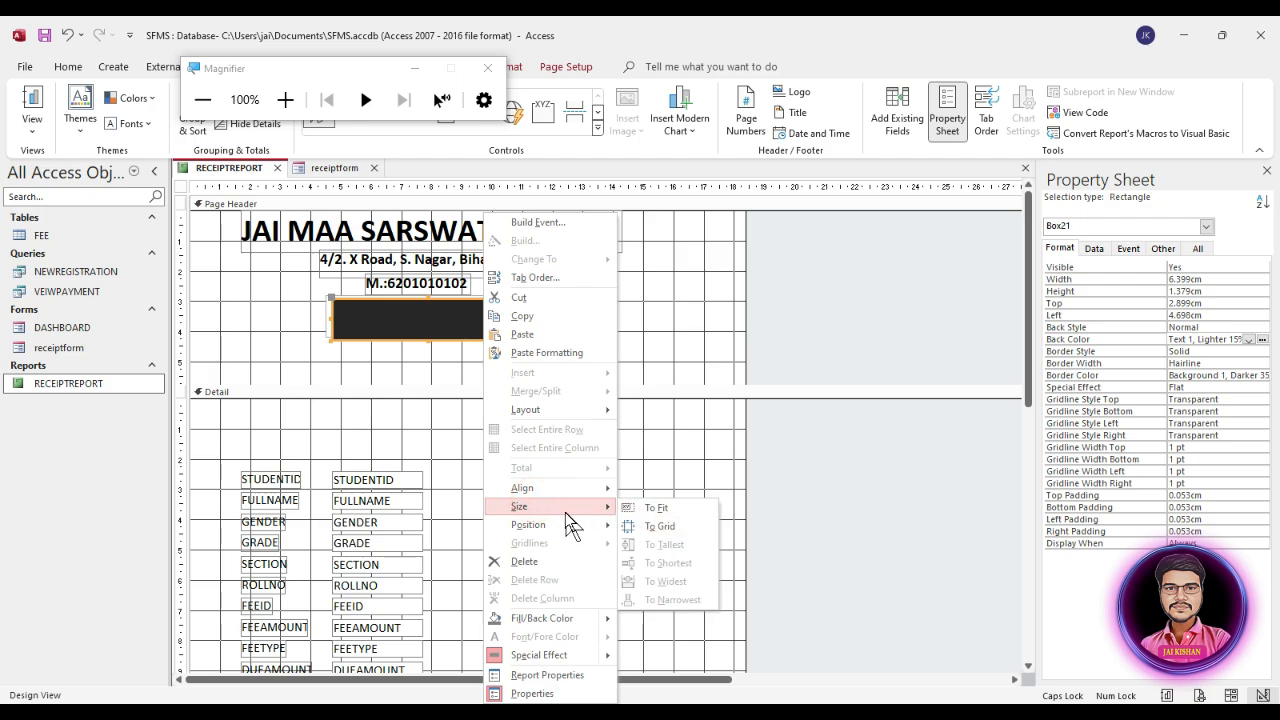
{"action": "left_click", "coordinate": [558, 522]}
{"action": "left_click", "coordinate": [665, 545]}
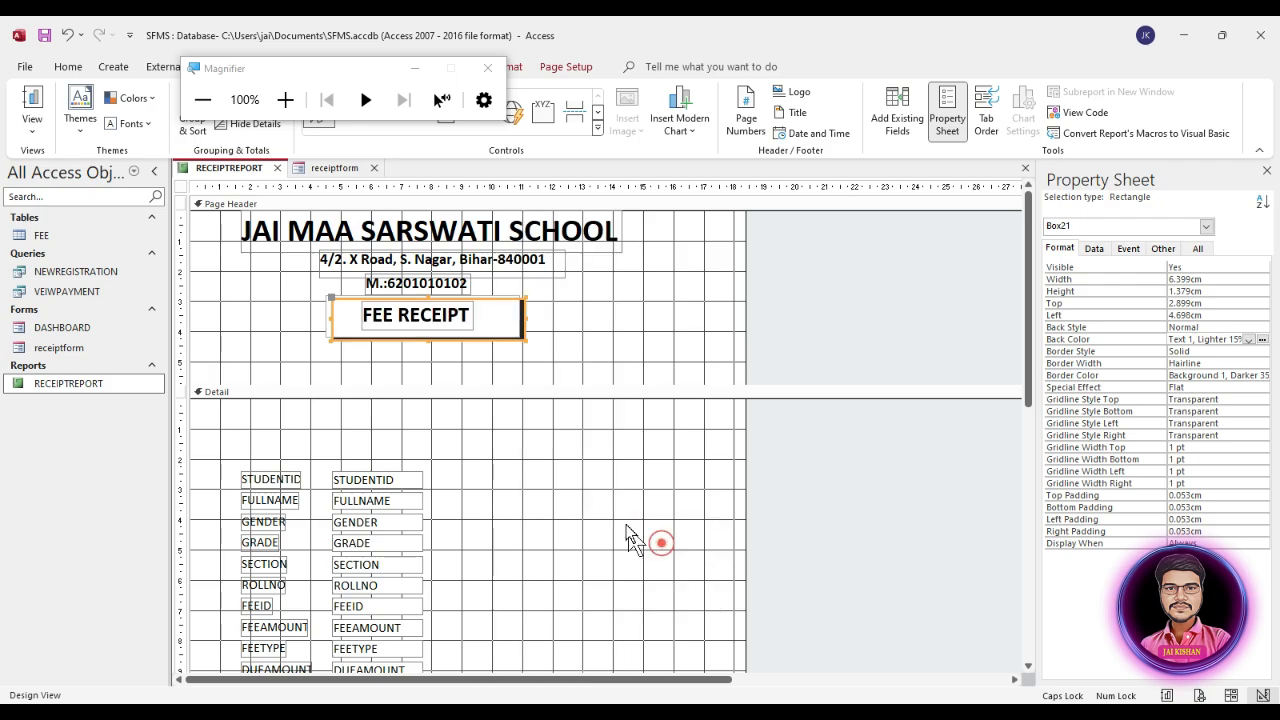
{"action": "left_click", "coordinate": [565, 337]}
{"action": "left_click", "coordinate": [565, 337]}
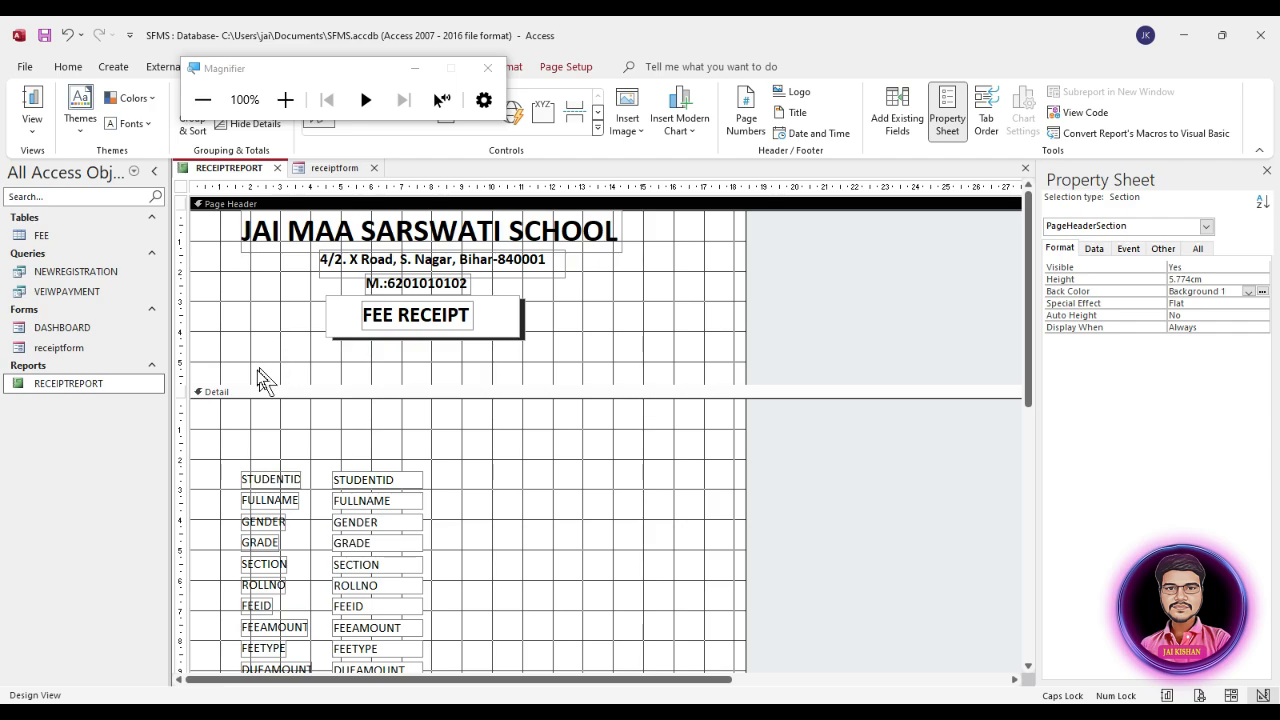
Step: Check the shadowed FEE RECEIPT heading in Report View and return the report to Design View
{"action": "double_click", "coordinate": [124, 385]}
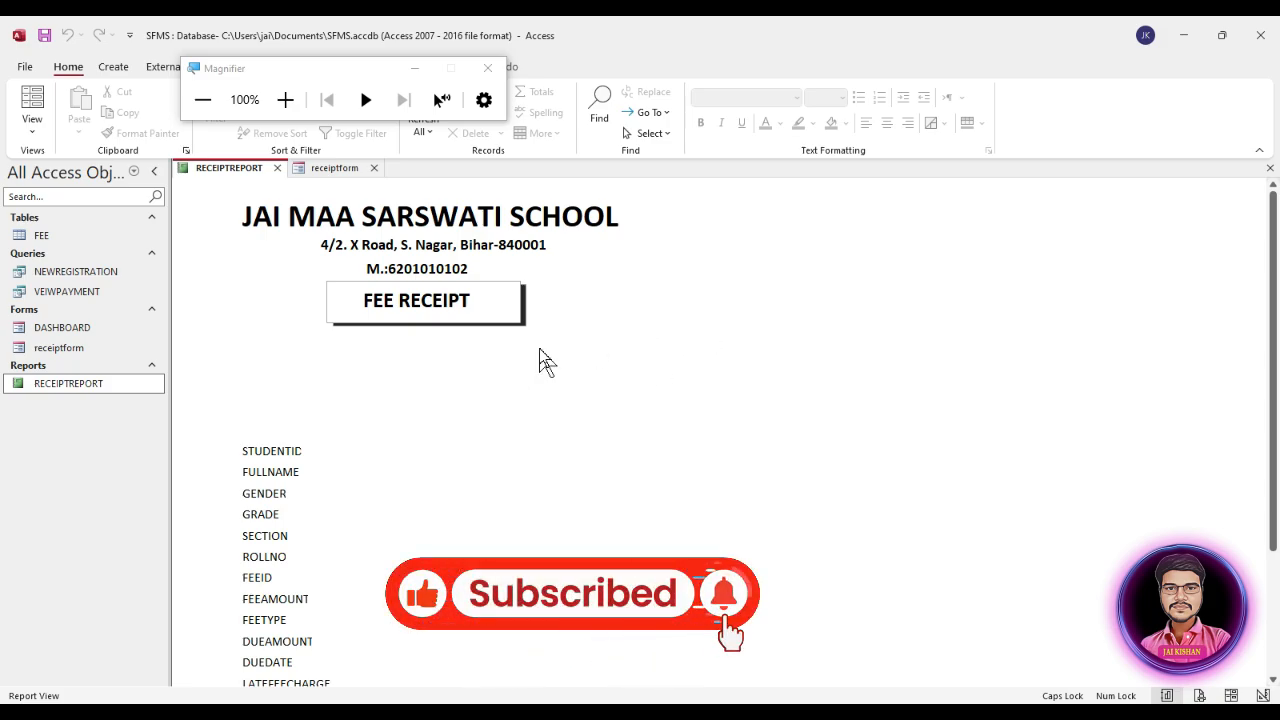
{"action": "right_click", "coordinate": [615, 295]}
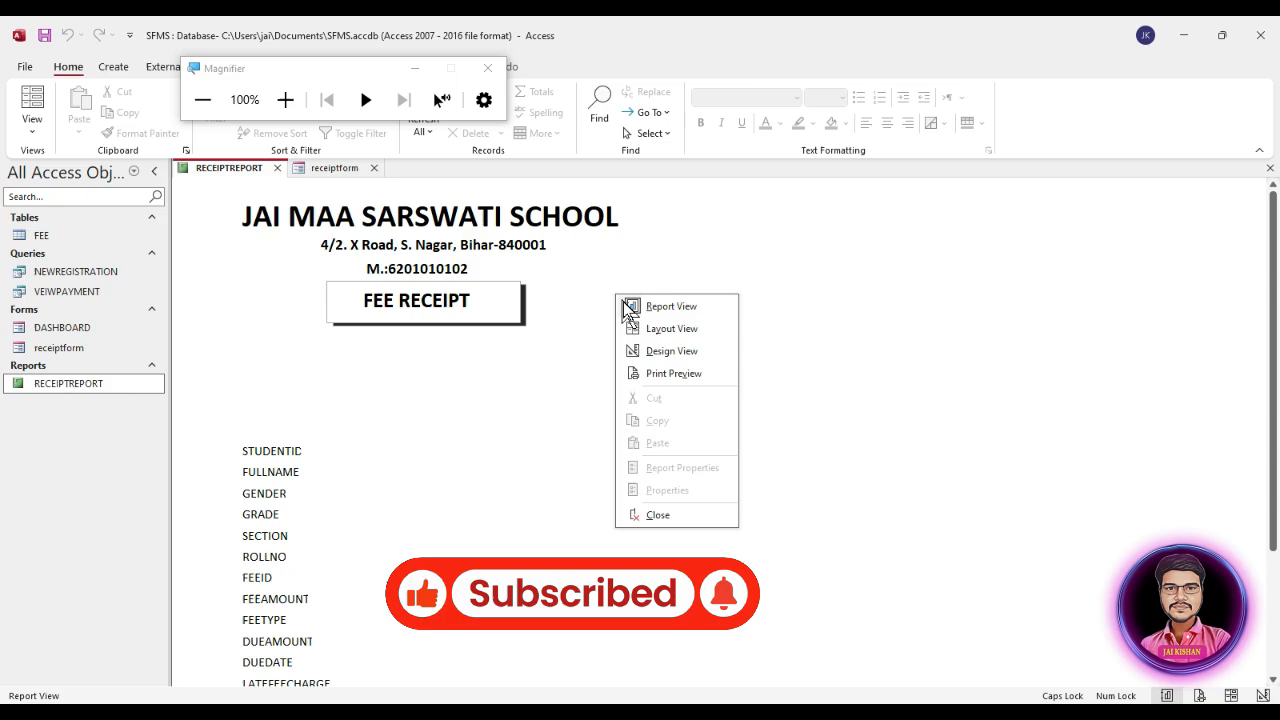
{"action": "left_click", "coordinate": [664, 351]}
Step: Move the STUDENTID, FULLNAME and GENDER labels and fields up as consecutive rows near the top of the Detail section
{"action": "scroll", "coordinate": [326, 492], "scroll_direction": "down", "scroll_amount": 1}
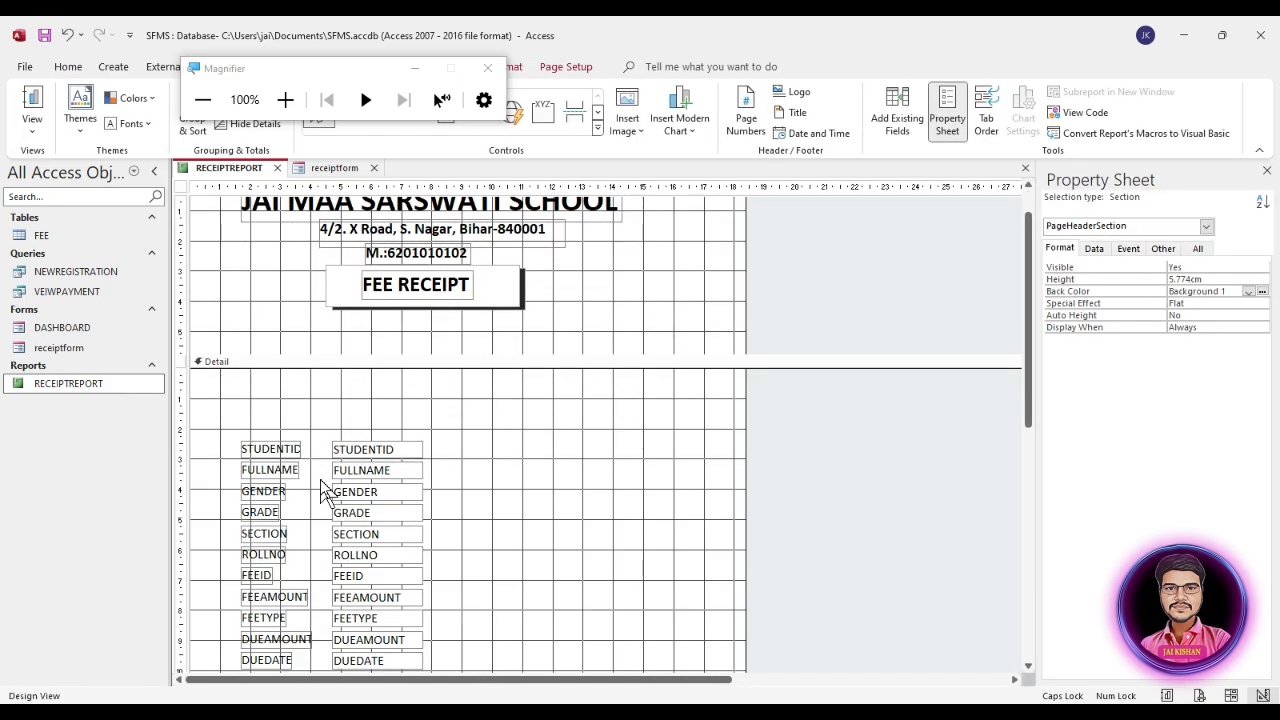
{"action": "scroll", "coordinate": [440, 500], "scroll_direction": "down", "scroll_amount": 7}
{"action": "scroll", "coordinate": [480, 497], "scroll_direction": "up", "scroll_amount": 1}
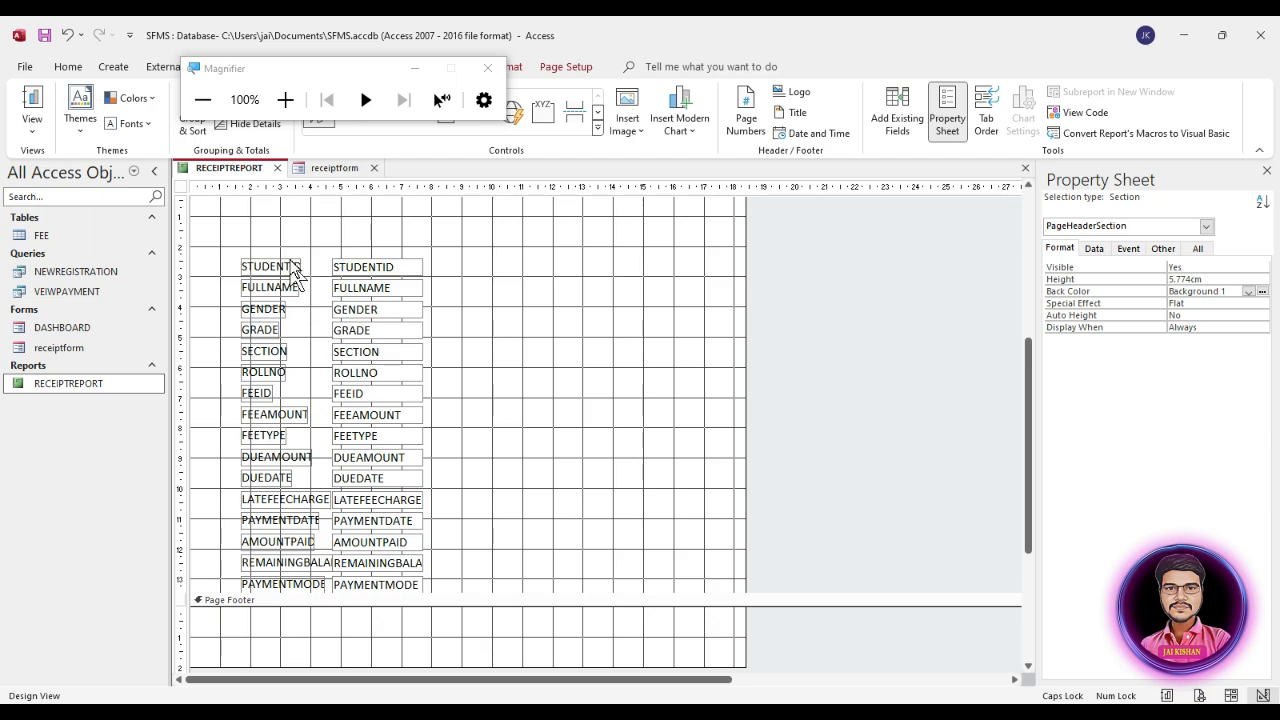
{"action": "left_click_drag", "start_coordinate": [267, 246], "coordinate": [362, 250]}
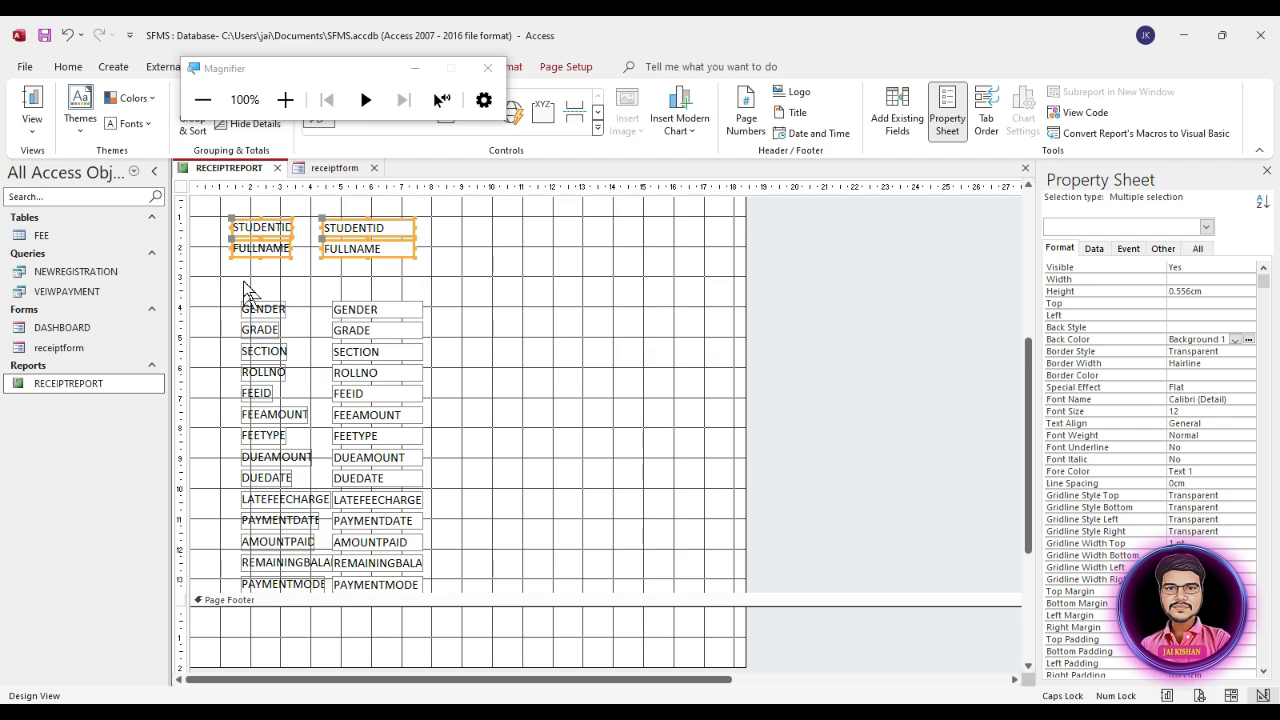
{"action": "left_click_drag", "start_coordinate": [250, 290], "coordinate": [370, 340]}
{"action": "left_click", "coordinate": [426, 284]}
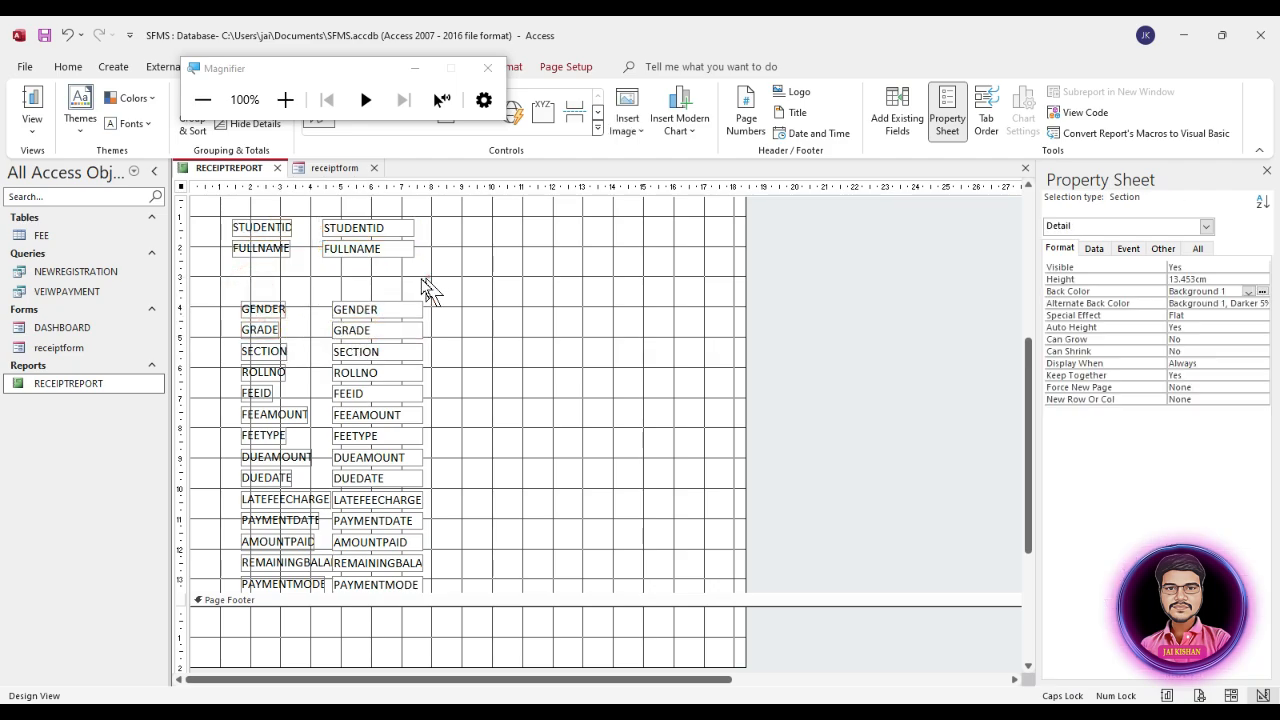
{"action": "left_click_drag", "start_coordinate": [248, 288], "coordinate": [357, 272]}
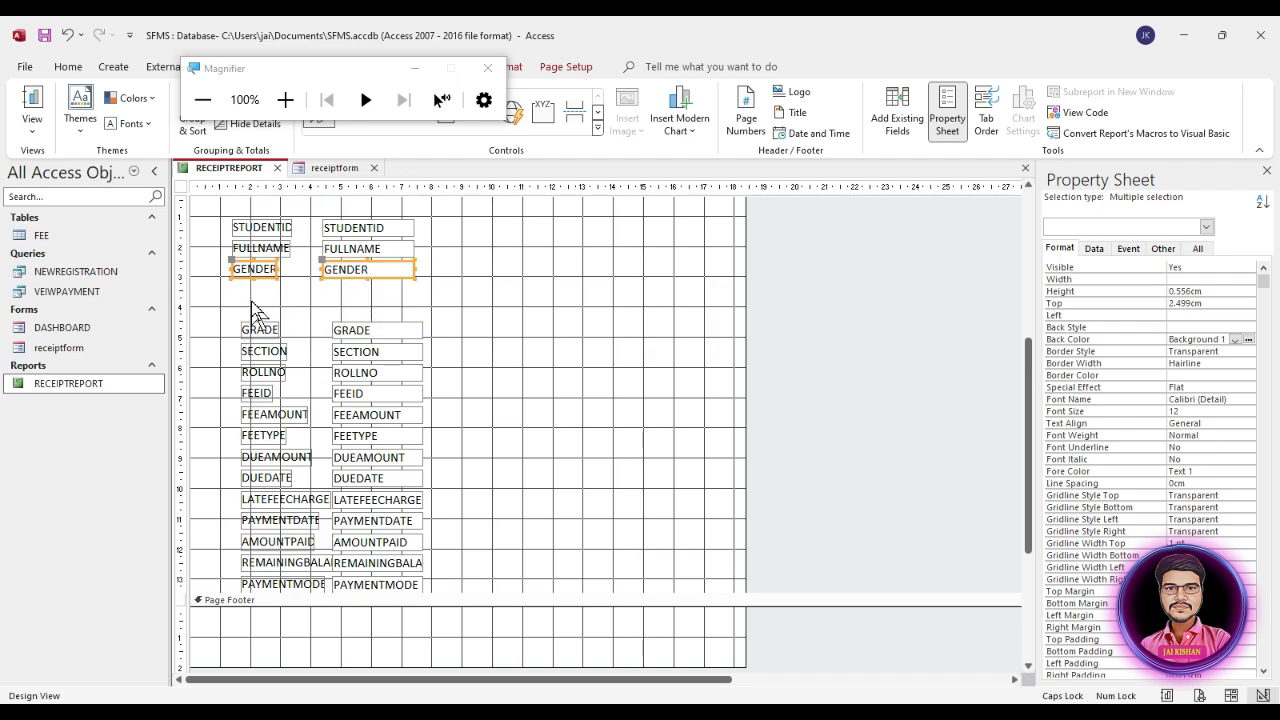
Step: Place the GRADE, SECTION and ROLLNO labels and fields beside the first three rows and shift all six pairs slightly right
{"action": "left_click_drag", "start_coordinate": [252, 303], "coordinate": [571, 236]}
{"action": "scroll", "coordinate": [617, 330], "scroll_direction": "up", "scroll_amount": 5}
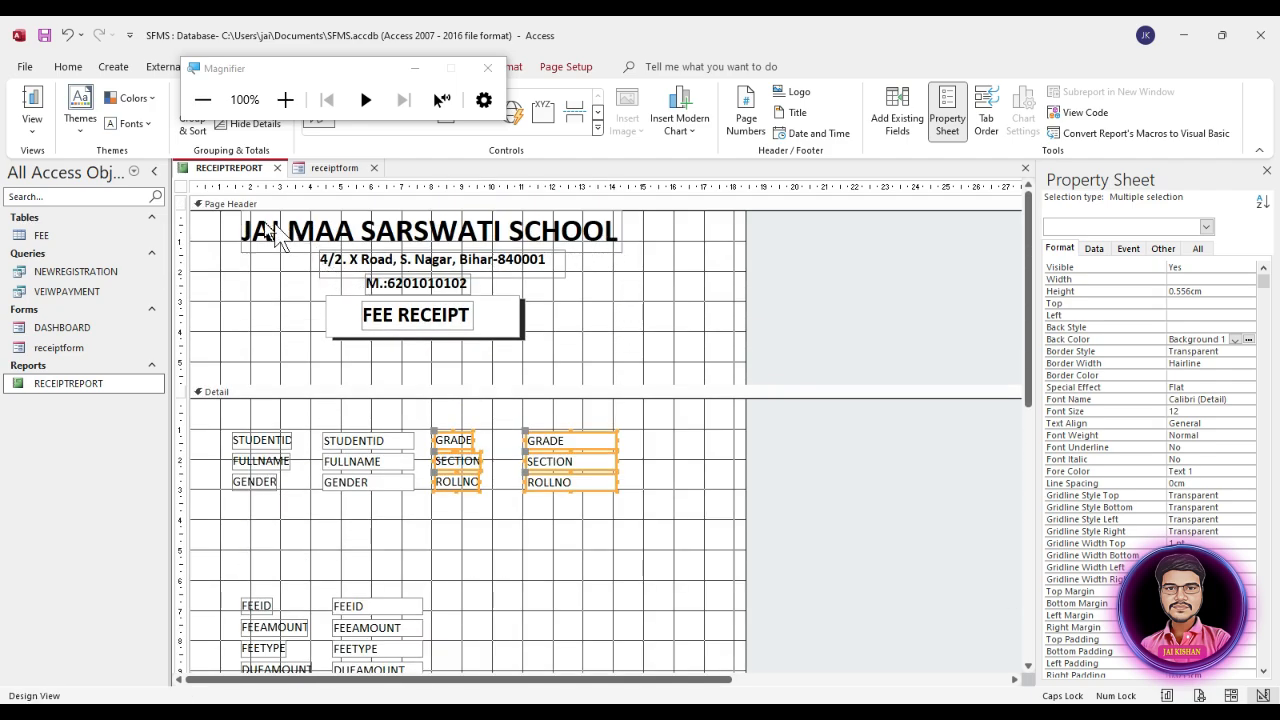
{"action": "left_click_drag", "start_coordinate": [675, 421], "coordinate": [240, 514]}
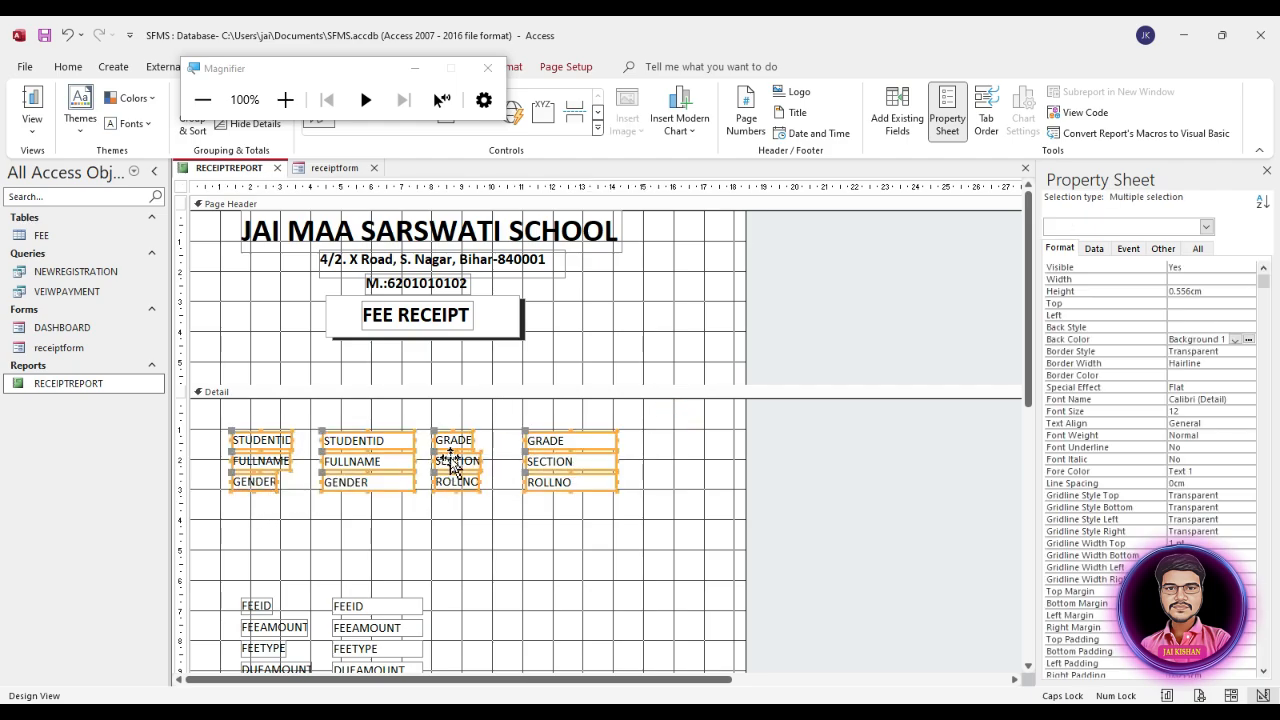
{"action": "left_click", "coordinate": [500, 530]}
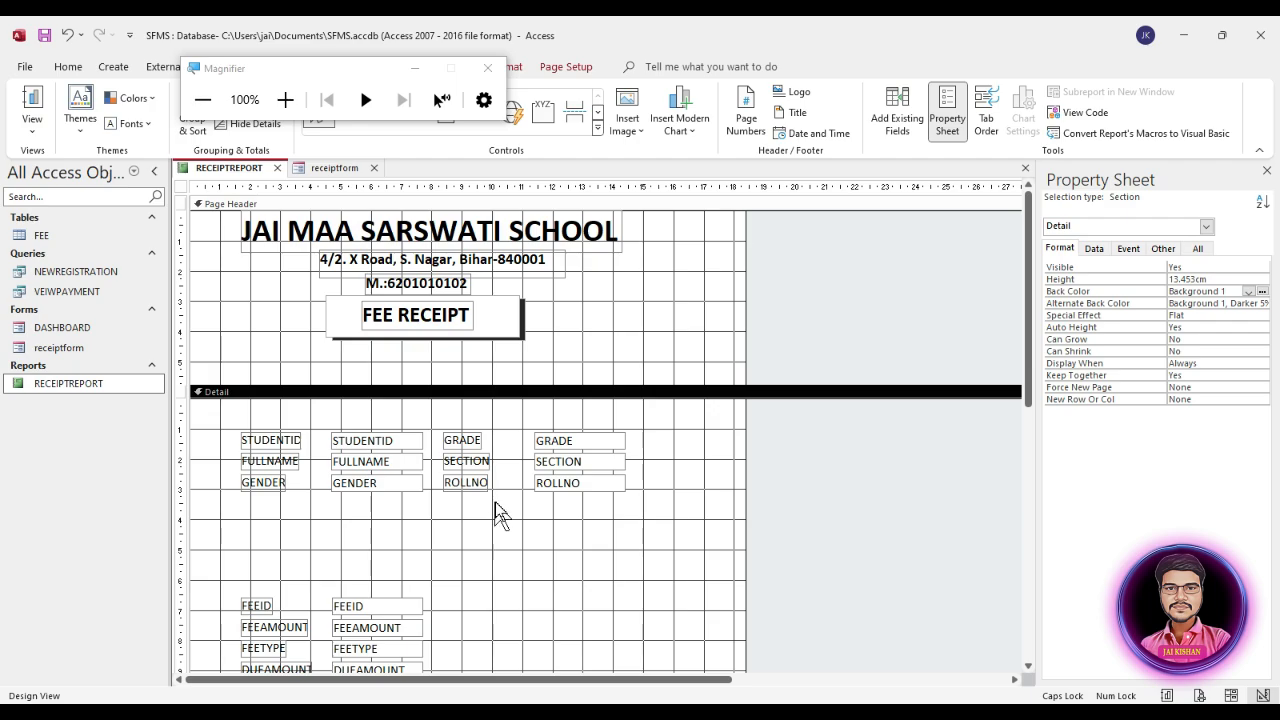
Step: Close the Magnifier and draw a rectangle about 13.5 by 10.1 cm over the Detail fields, starting just above STUDENTID
{"action": "scroll", "coordinate": [505, 525], "scroll_direction": "down", "scroll_amount": 2}
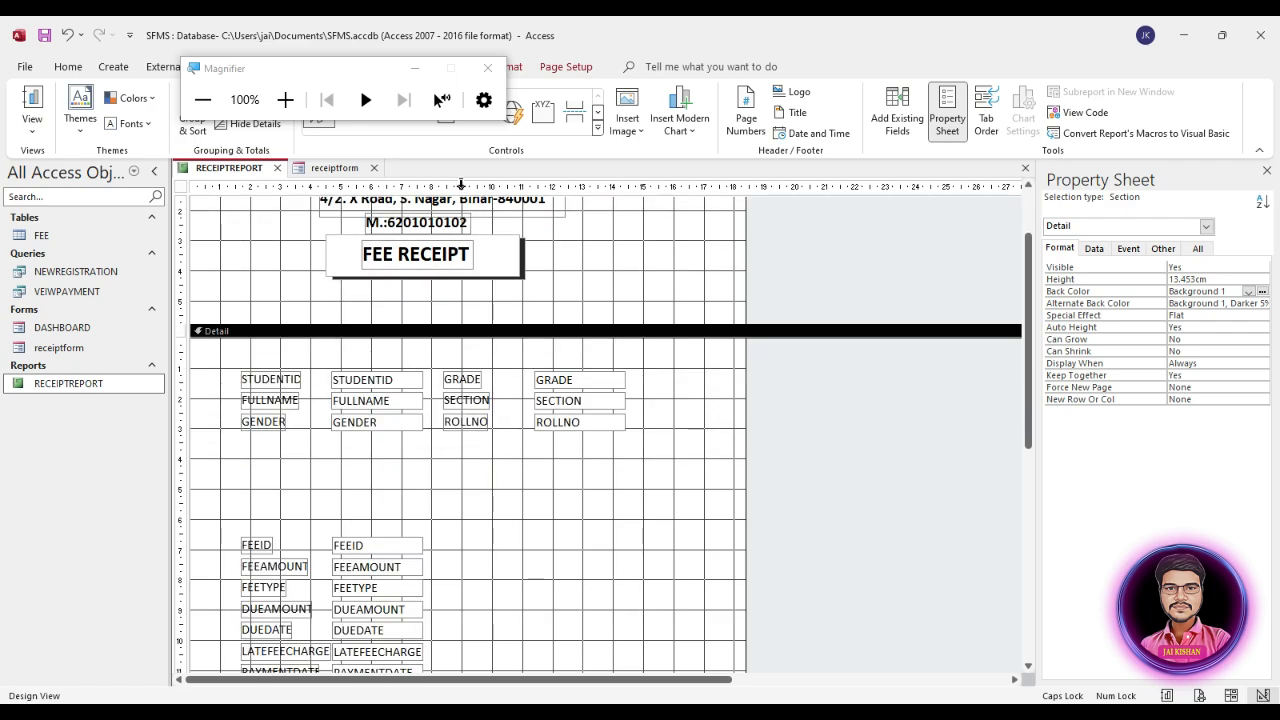
{"action": "left_click", "coordinate": [487, 67]}
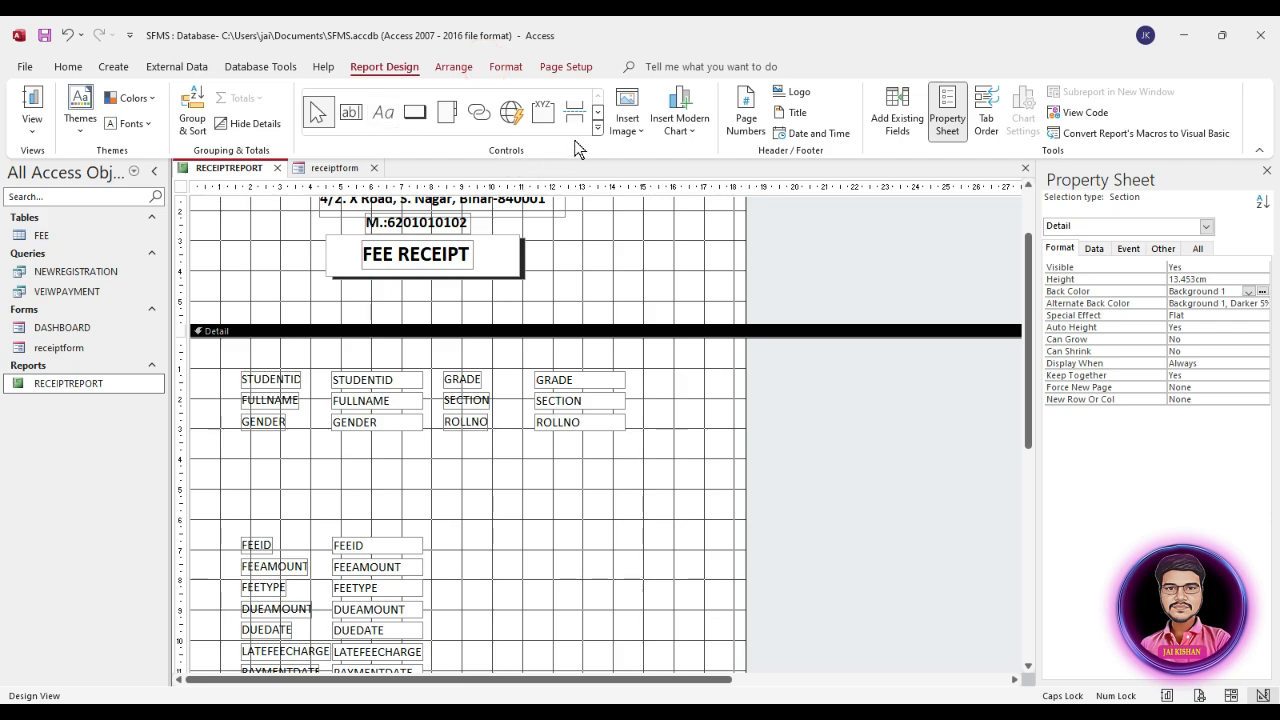
{"action": "left_click", "coordinate": [613, 254]}
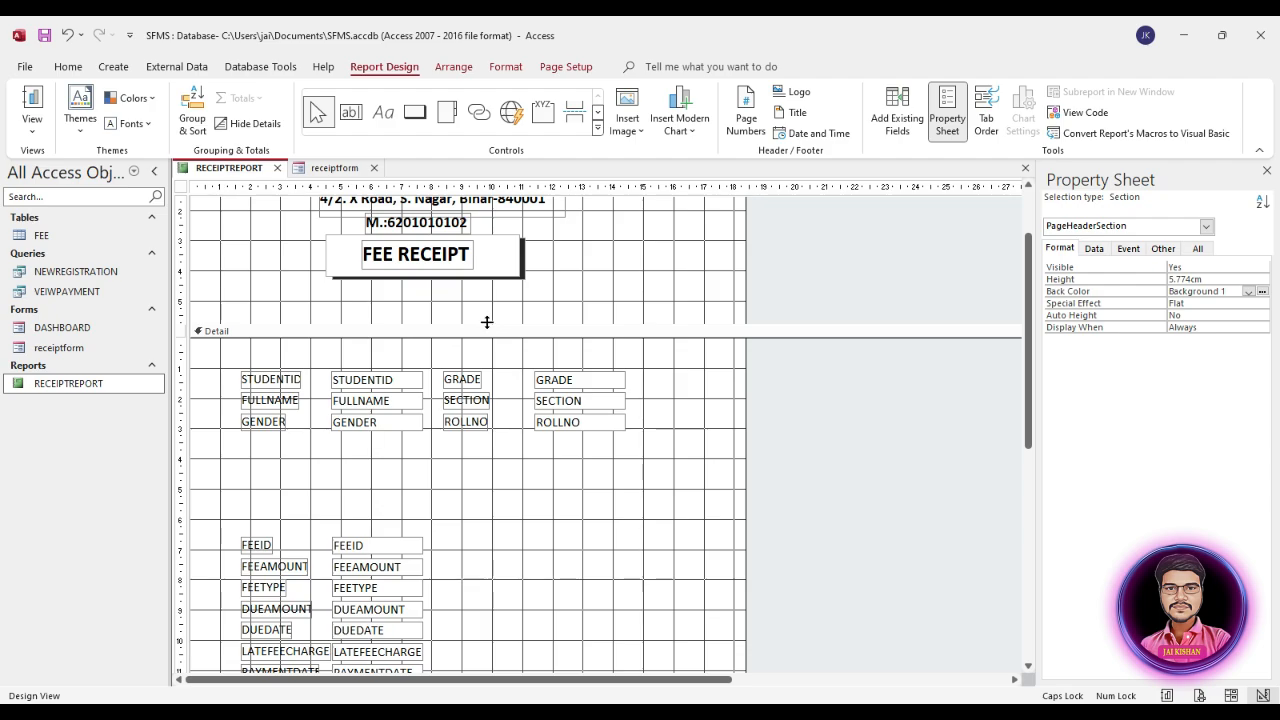
{"action": "left_click", "coordinate": [597, 129]}
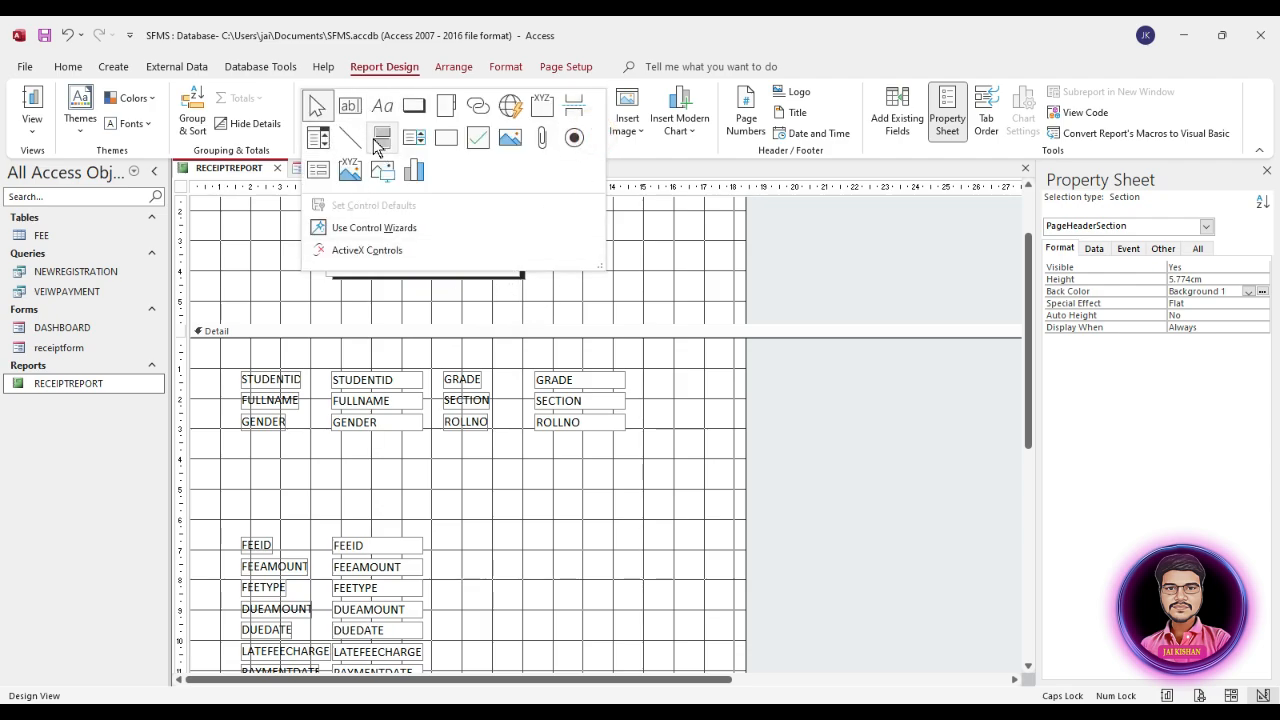
{"action": "left_click", "coordinate": [446, 137]}
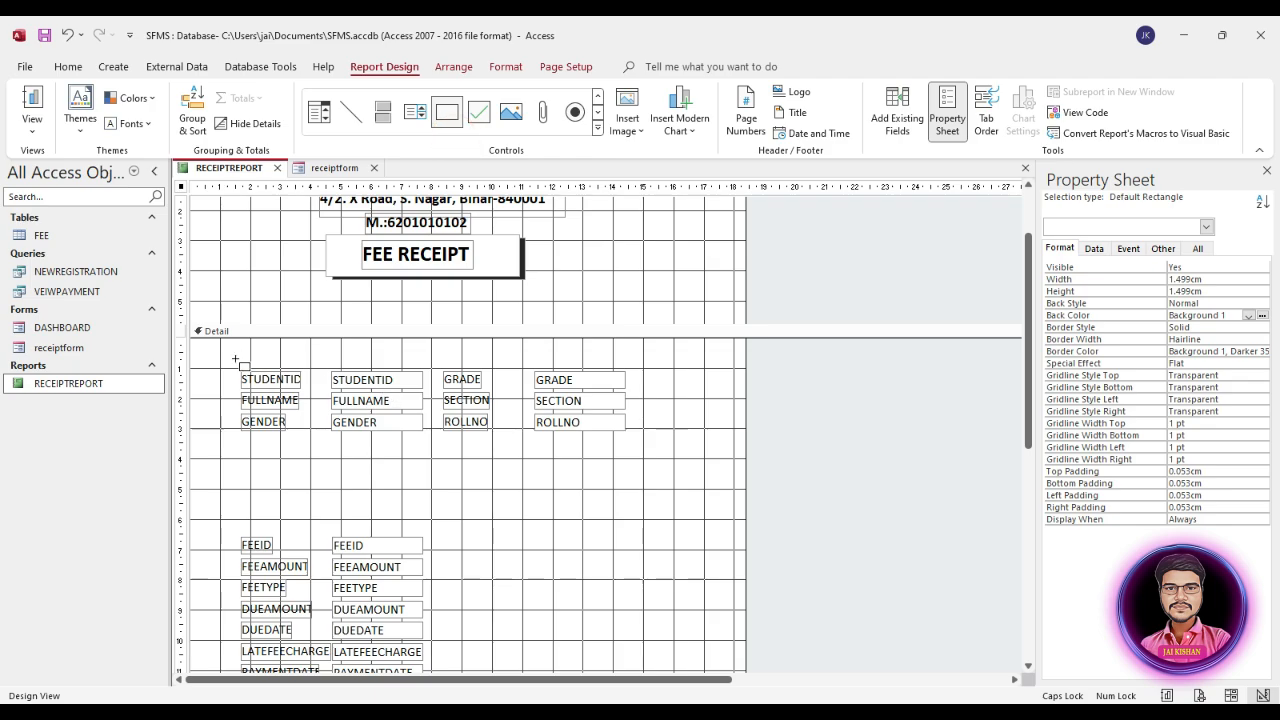
{"action": "mouse_move", "coordinate": [235, 359]}
{"action": "left_mouse_down"}
{"action": "mouse_move", "coordinate": [283, 431]}
{"action": "mouse_move", "coordinate": [572, 480]}
{"action": "mouse_move", "coordinate": [612, 515]}
{"action": "mouse_move", "coordinate": [640, 680]}
{"action": "mouse_move", "coordinate": [643, 655]}
{"action": "left_mouse_up"}
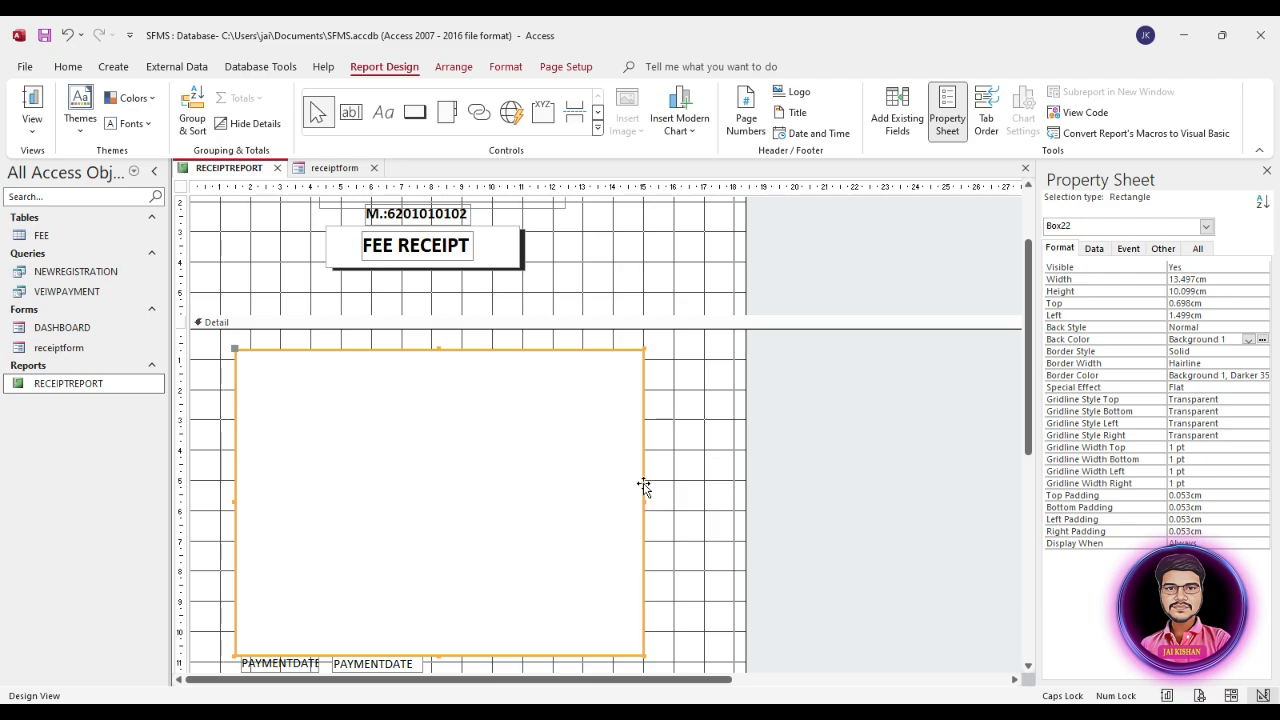
Step: Send the Detail rectangle behind the fields and set its back style to Transparent
{"action": "right_click", "coordinate": [611, 458]}
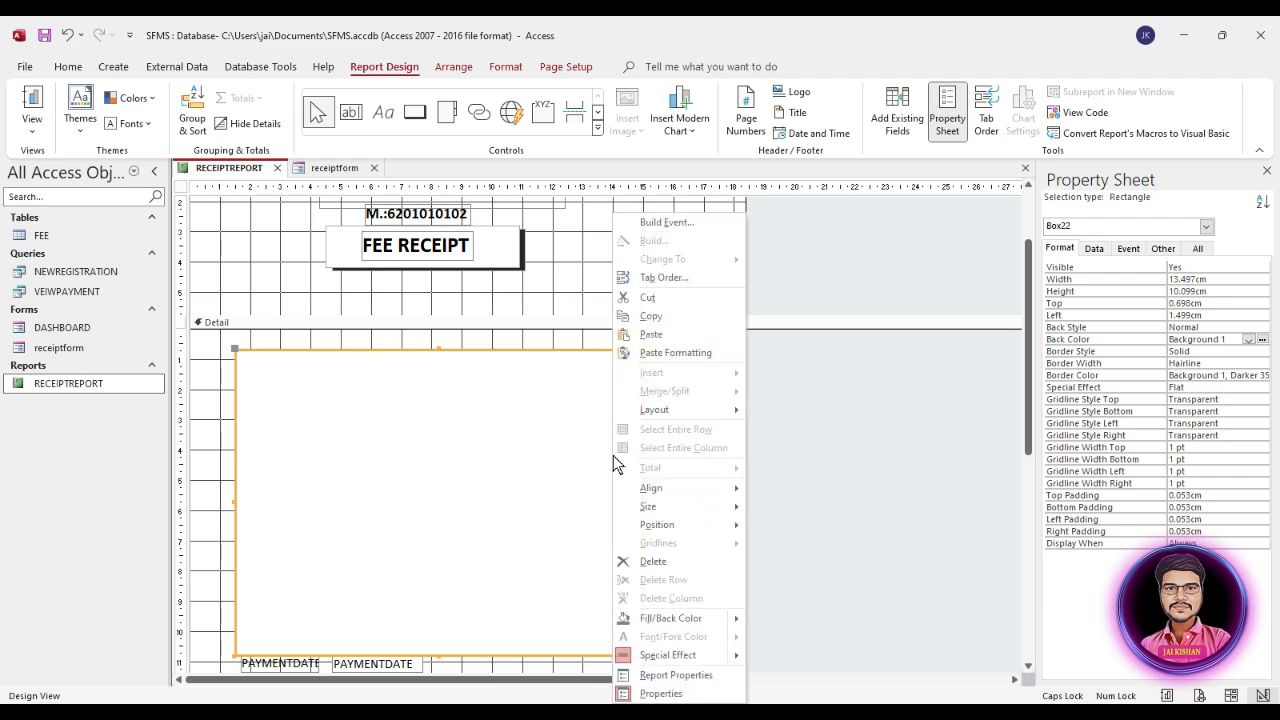
{"action": "left_click", "coordinate": [654, 529]}
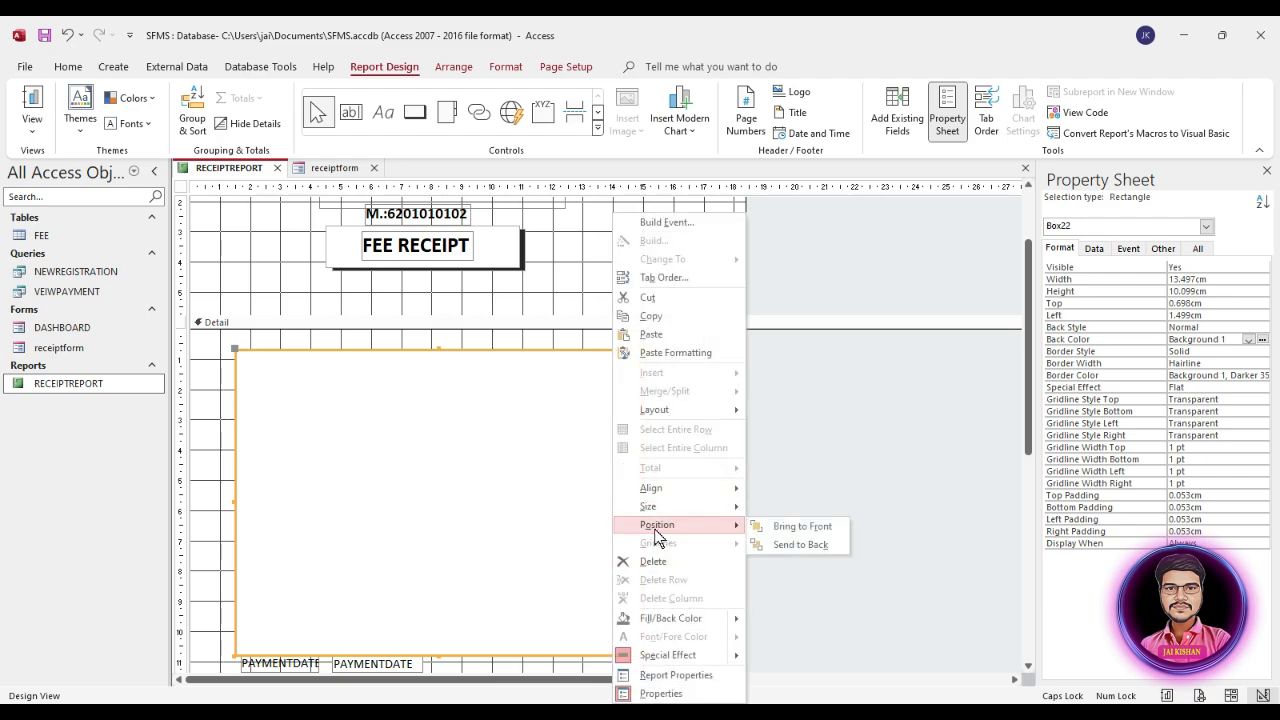
{"action": "left_click", "coordinate": [801, 546]}
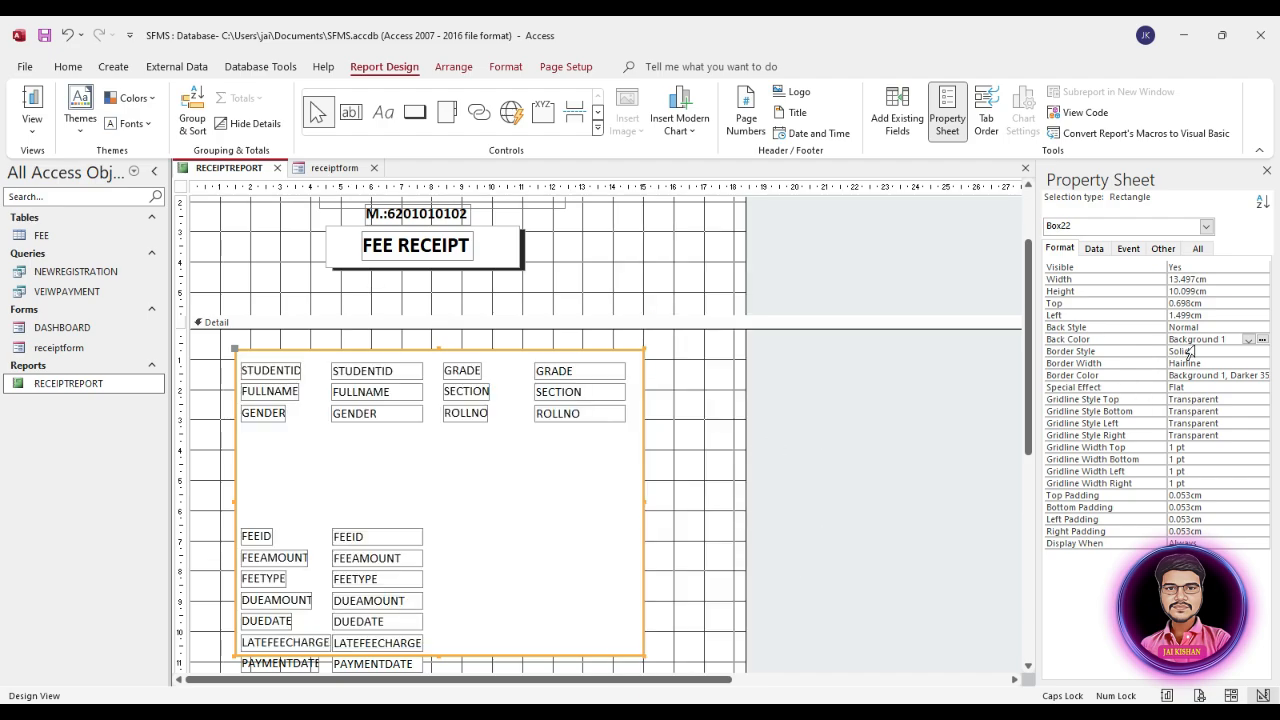
{"action": "left_click", "coordinate": [1230, 327]}
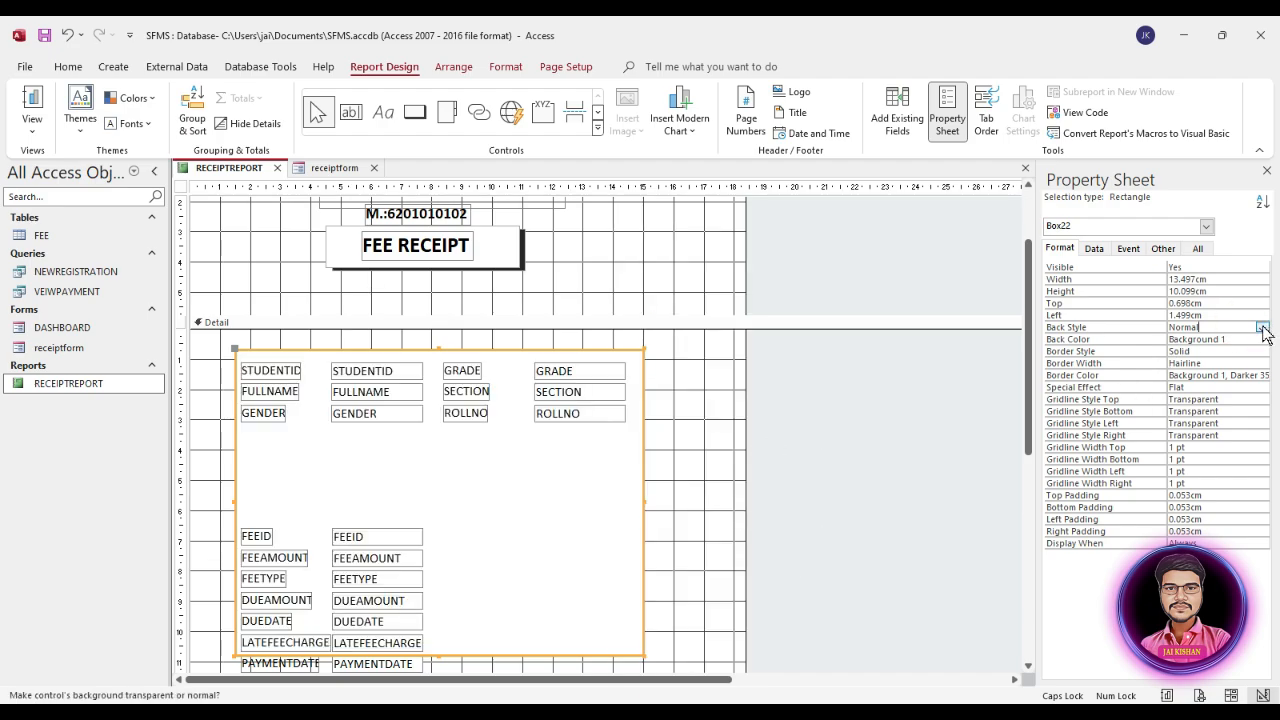
{"action": "left_click", "coordinate": [1262, 328]}
{"action": "left_click", "coordinate": [1238, 341]}
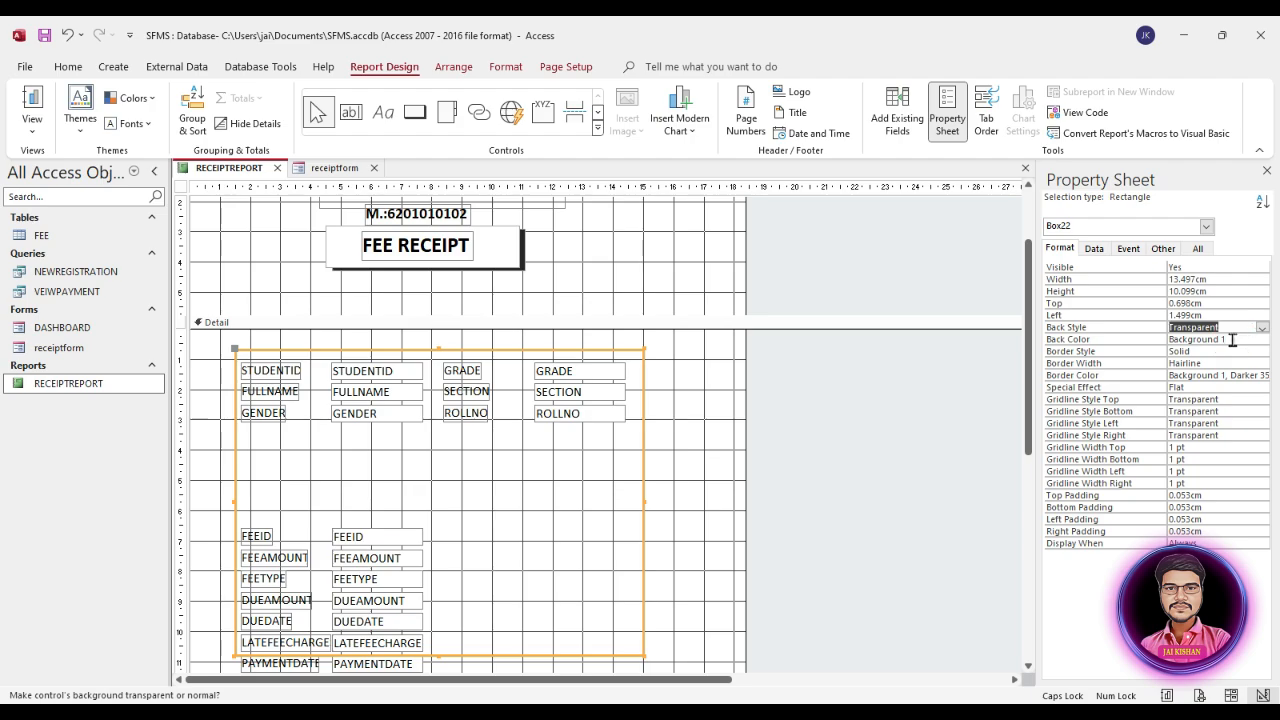
Step: Set the Detail rectangle's border width to 4 pt
{"action": "left_click", "coordinate": [1108, 353]}
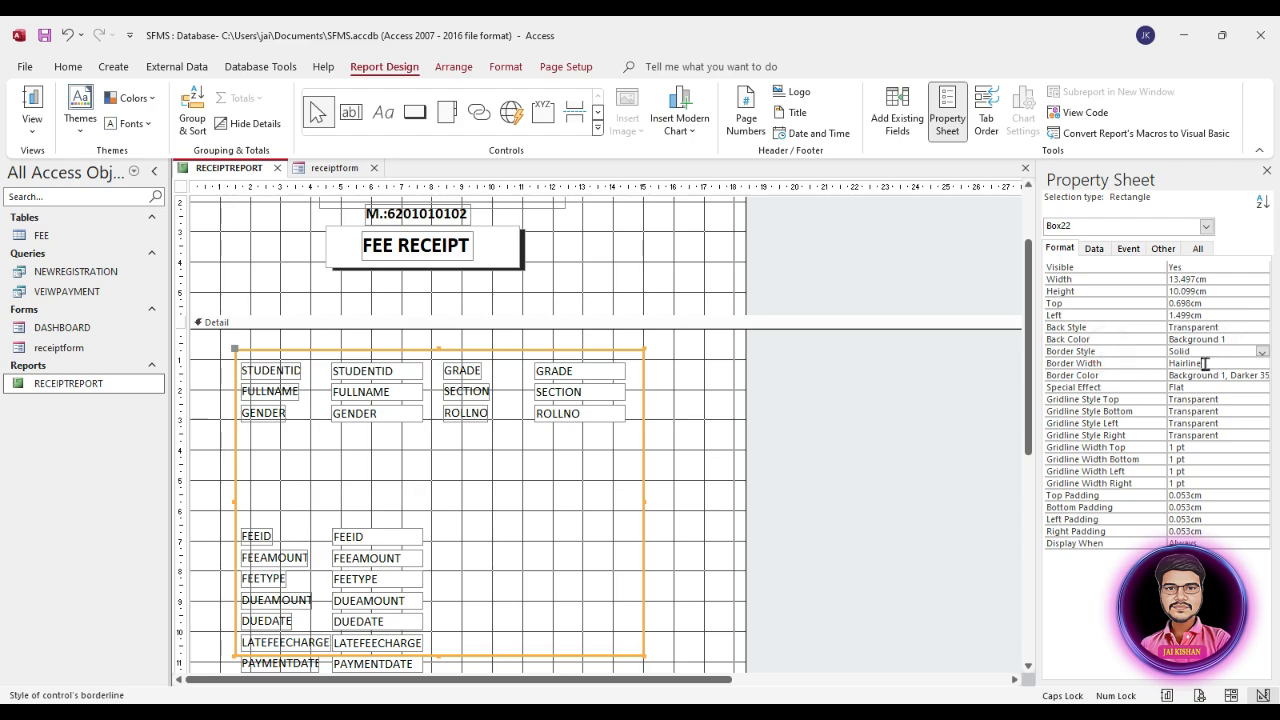
{"action": "left_click", "coordinate": [1205, 363]}
{"action": "left_click", "coordinate": [1263, 364]}
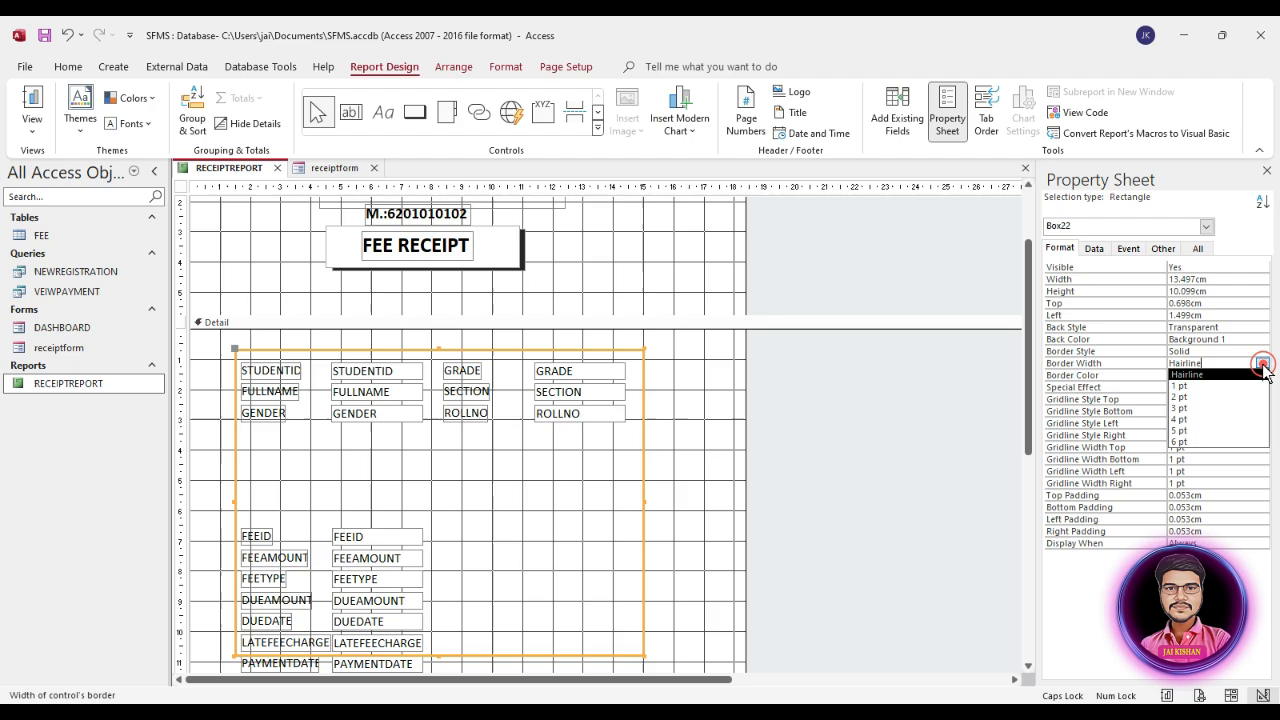
{"action": "left_click", "coordinate": [1188, 432]}
{"action": "left_click", "coordinate": [726, 423]}
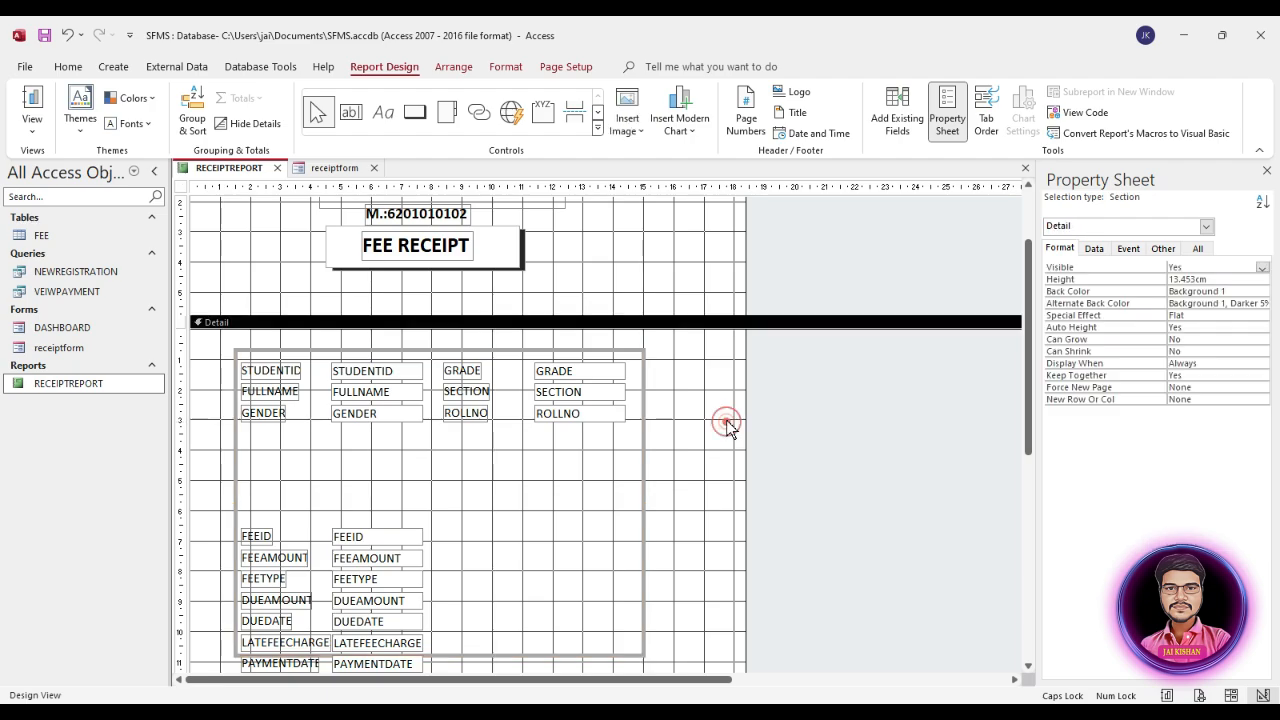
Step: Set the border color of the Detail rectangle to Text 1, Lighter 5%
{"action": "left_click", "coordinate": [644, 405]}
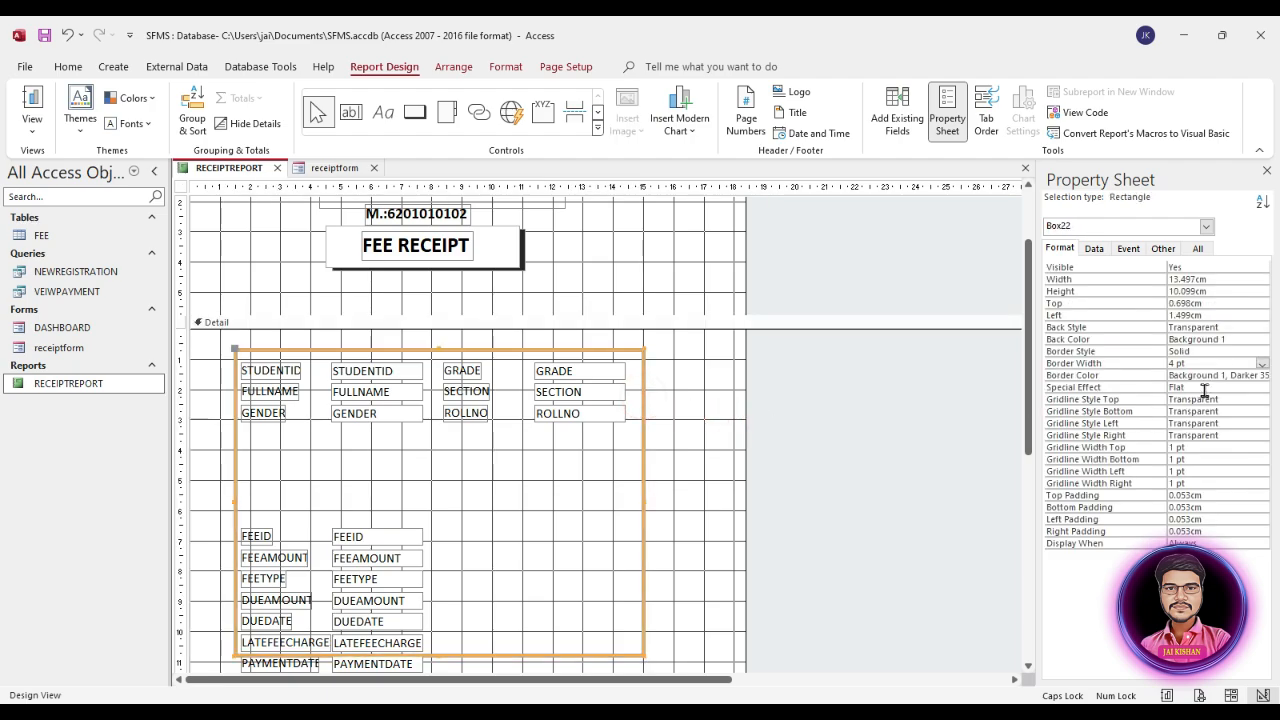
{"action": "left_click", "coordinate": [1241, 376]}
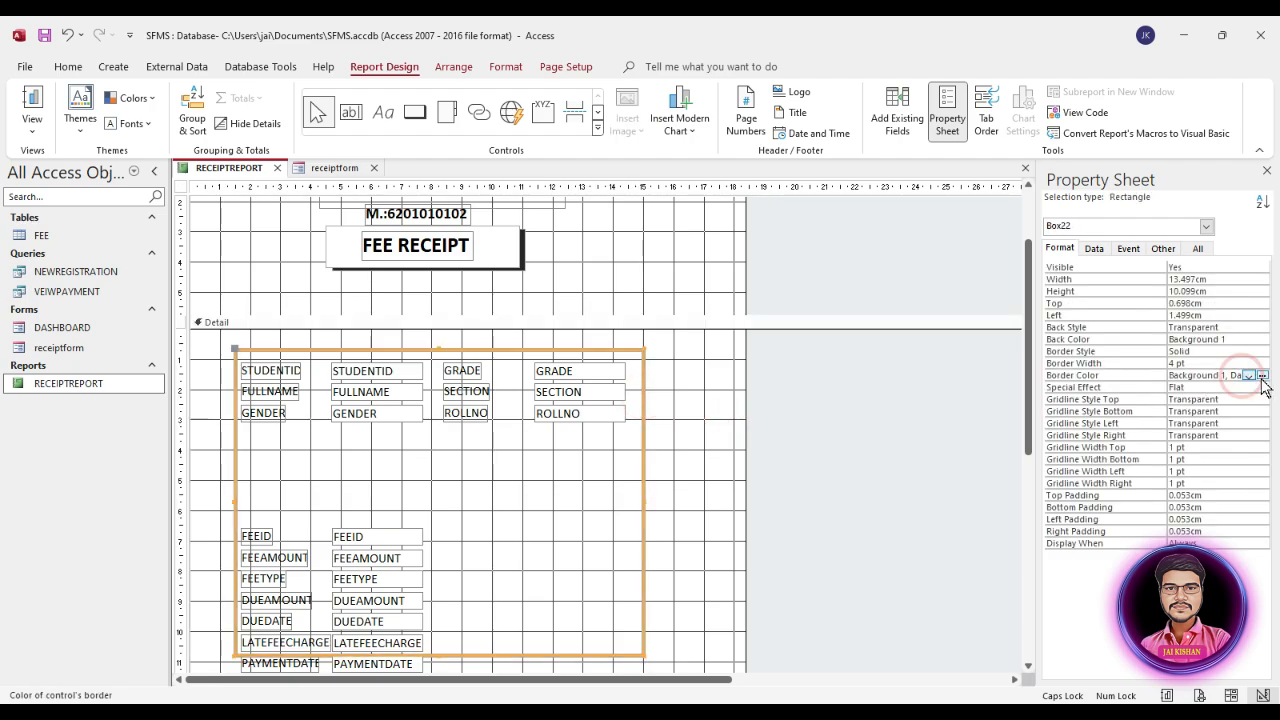
{"action": "left_click", "coordinate": [1249, 375]}
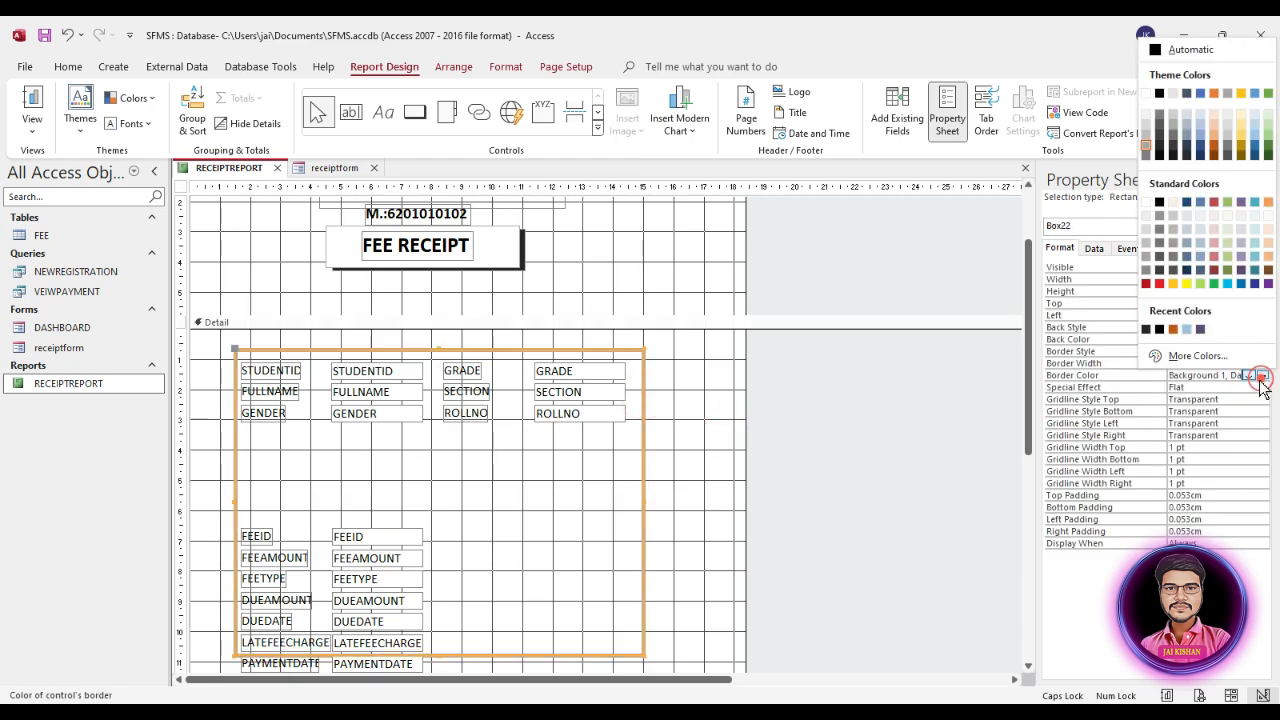
{"action": "left_click", "coordinate": [1157, 153]}
{"action": "left_click", "coordinate": [677, 448]}
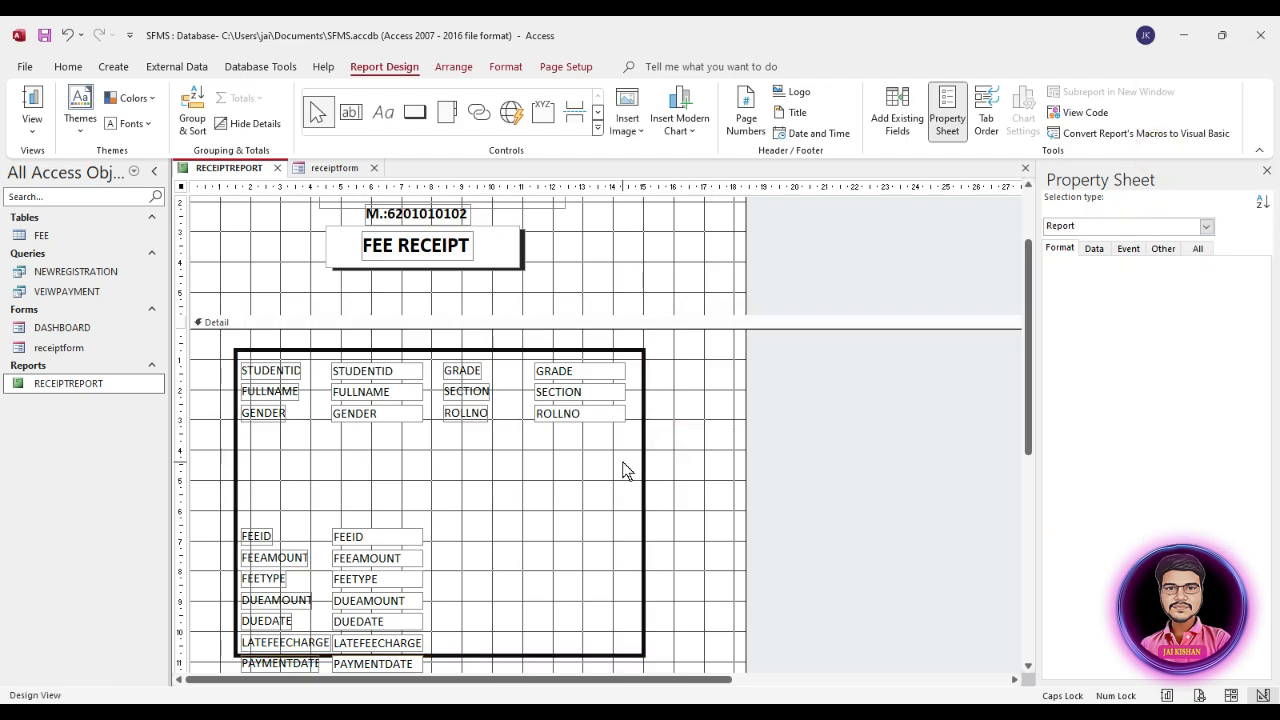
Step: Shift the Detail rectangle slightly left so its left position is about 1.2 cm
{"action": "left_click", "coordinate": [644, 437]}
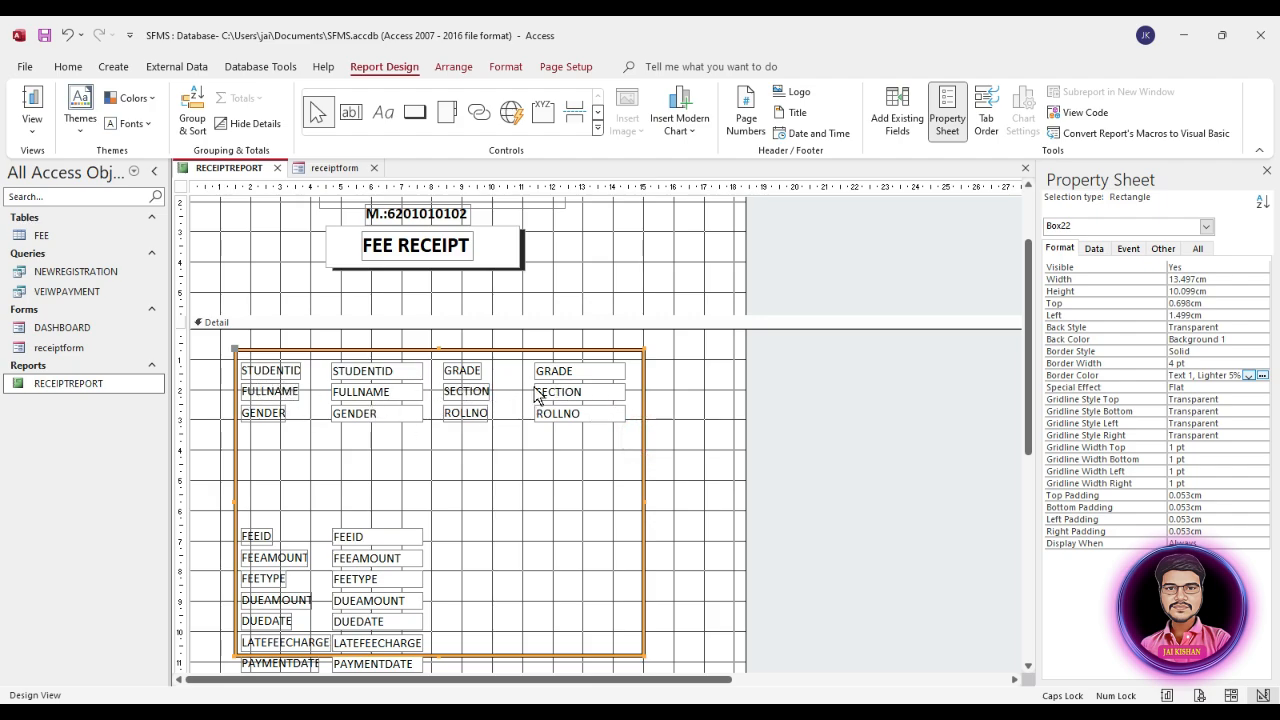
{"action": "left_click_drag", "start_coordinate": [617, 395], "coordinate": [614, 395]}
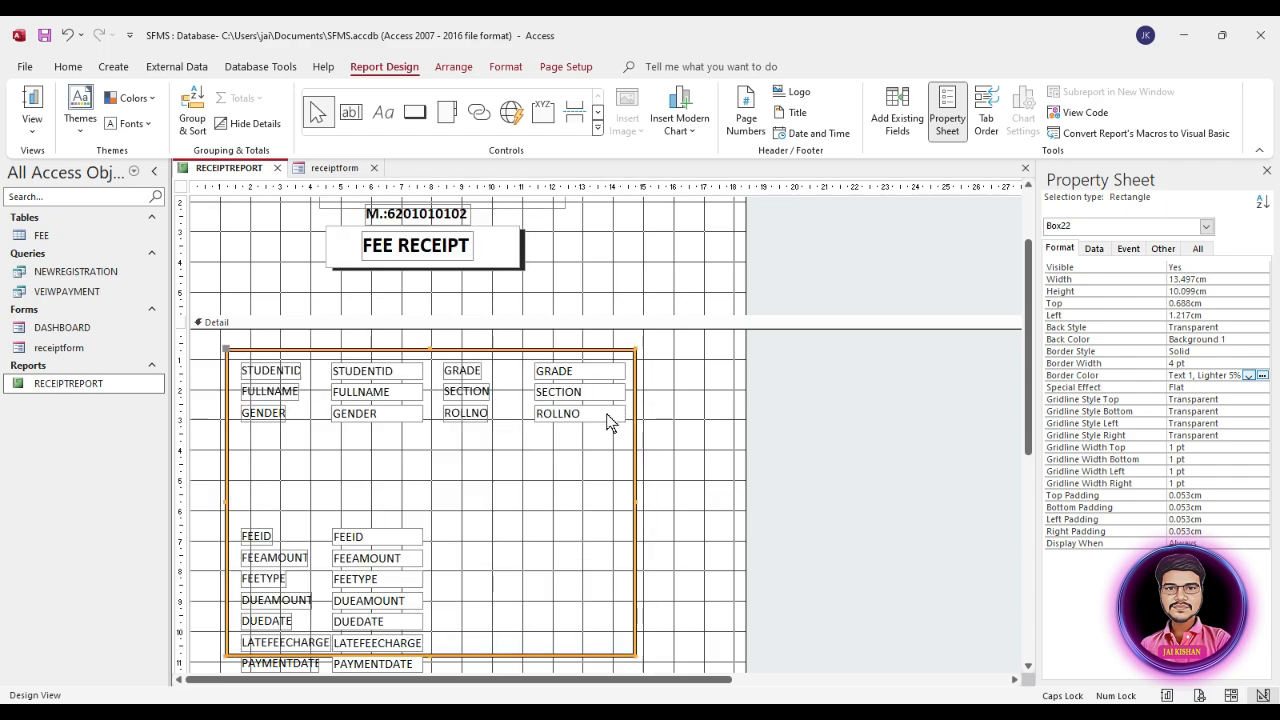
{"action": "left_click", "coordinate": [683, 400]}
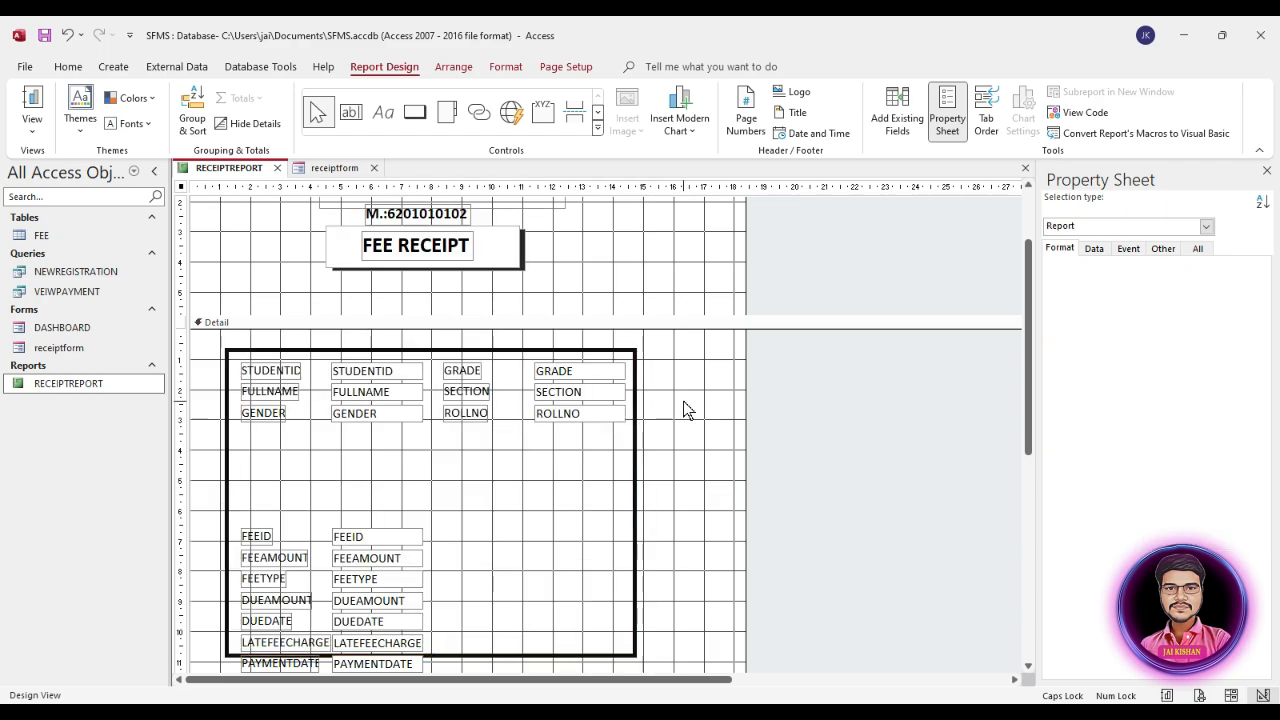
Step: Duplicate the Detail rectangle and place the copy just below the GENDER row at about 3.28 cm from the top, flush with the original's left edge
{"action": "left_click", "coordinate": [635, 484]}
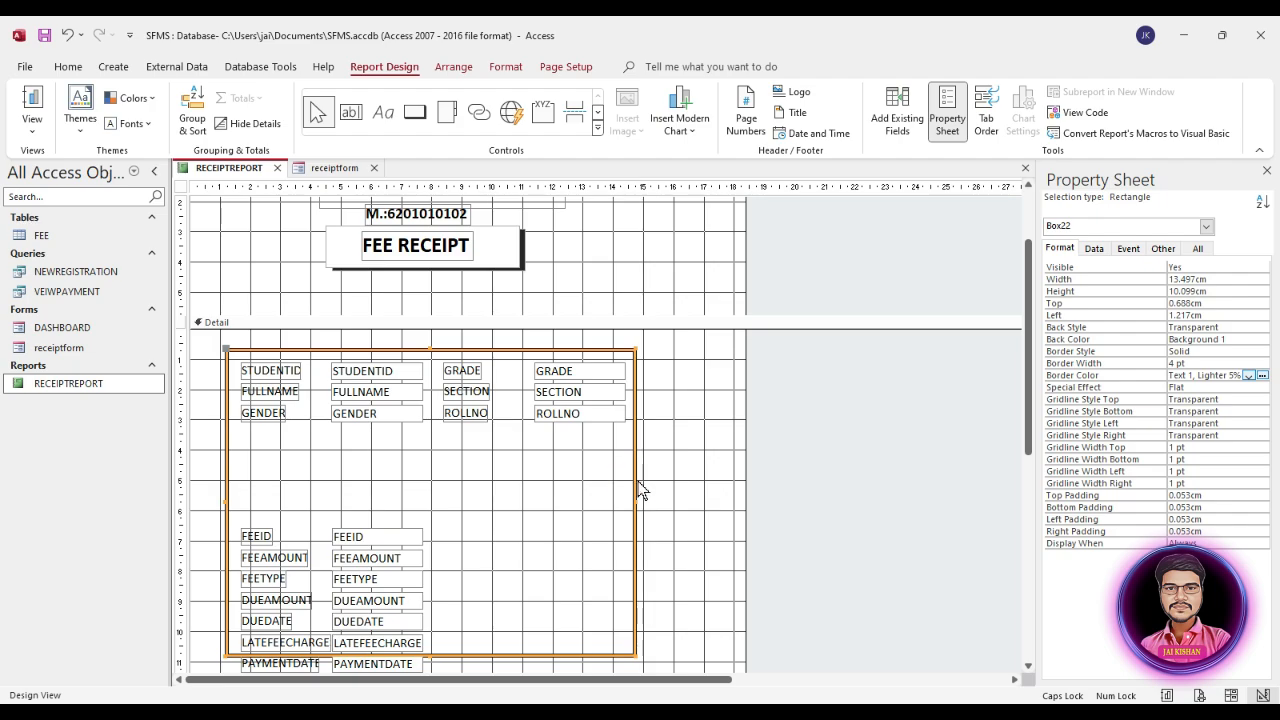
{"action": "key", "text": "ctrl+v"}
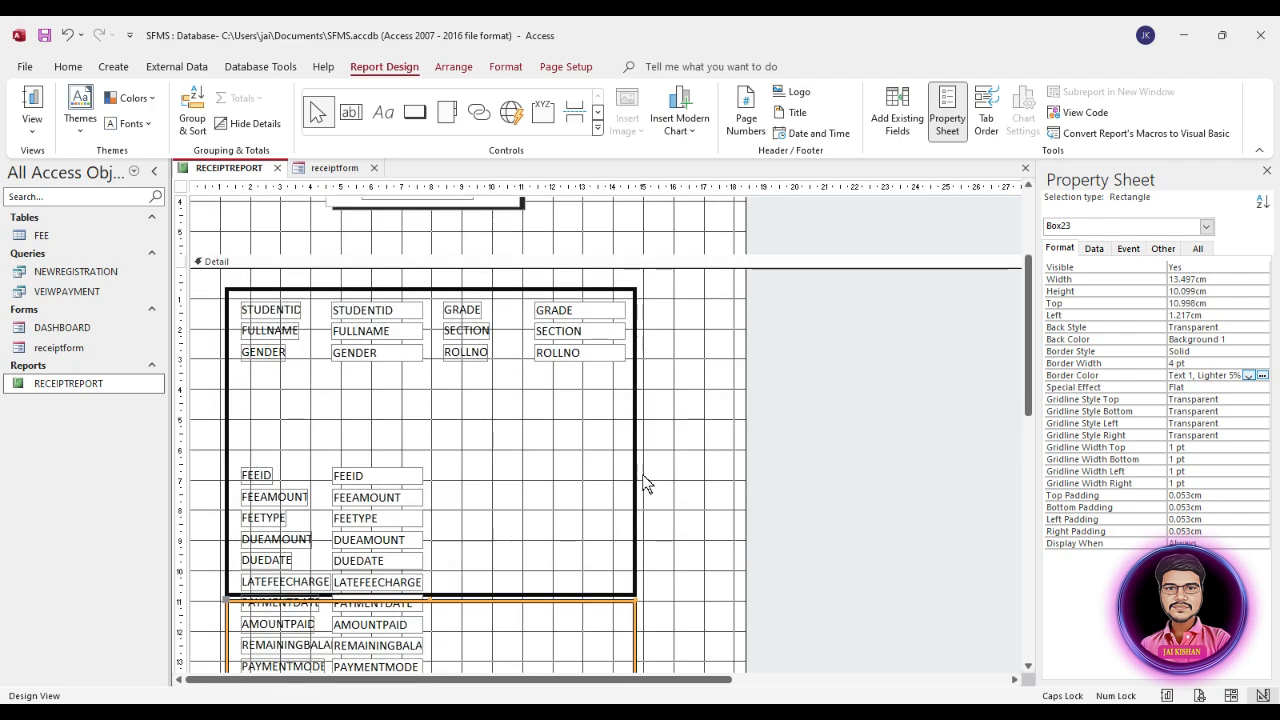
{"action": "left_click_drag", "start_coordinate": [633, 540], "coordinate": [636, 300]}
{"action": "left_click_drag", "start_coordinate": [635, 295], "coordinate": [634, 308]}
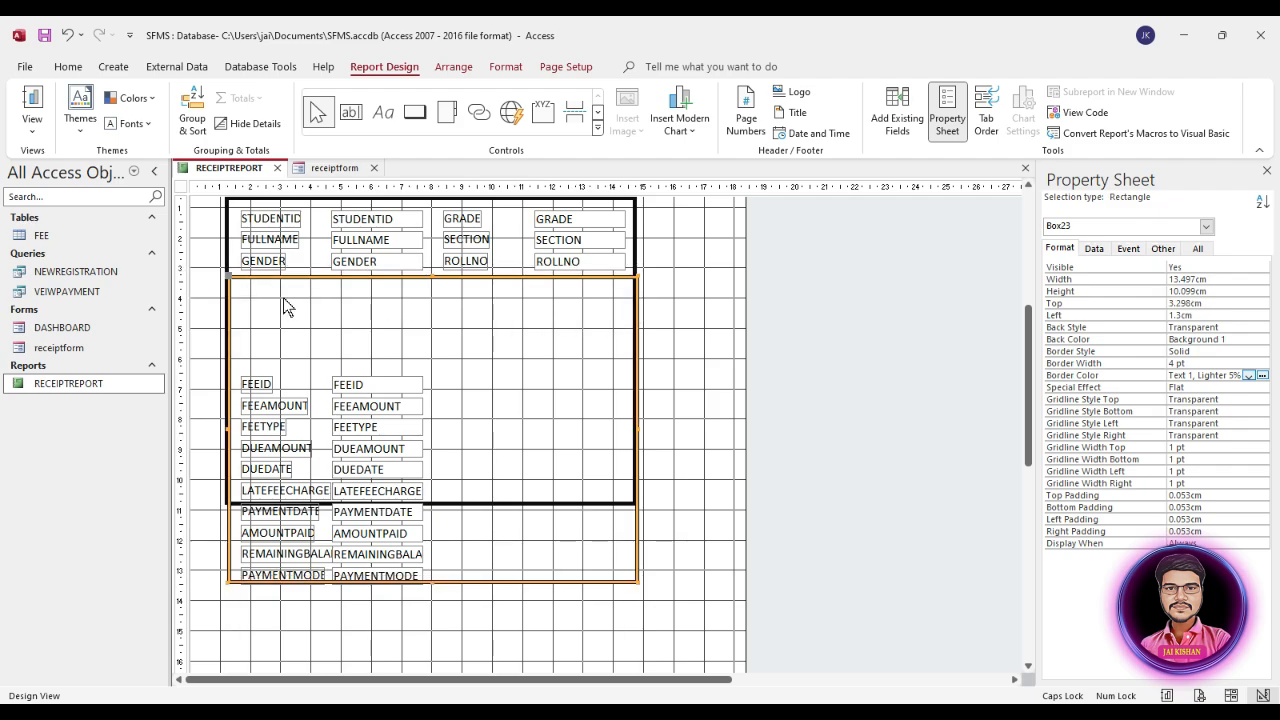
{"action": "key", "text": "Left"}
{"action": "key", "text": "Left"}
{"action": "key", "text": "Left"}
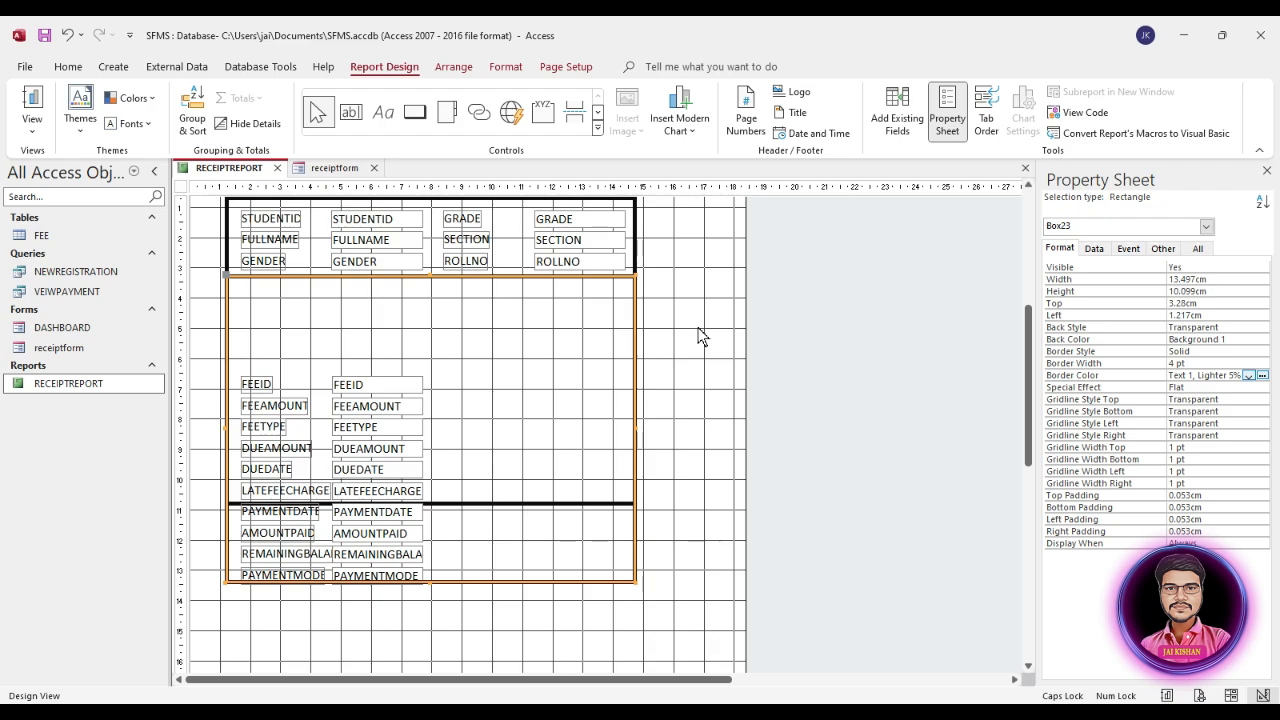
Step: Shorten the copied rectangle from below so its bottom edge meets the bottom edge of the original rectangle
{"action": "left_click", "coordinate": [636, 230]}
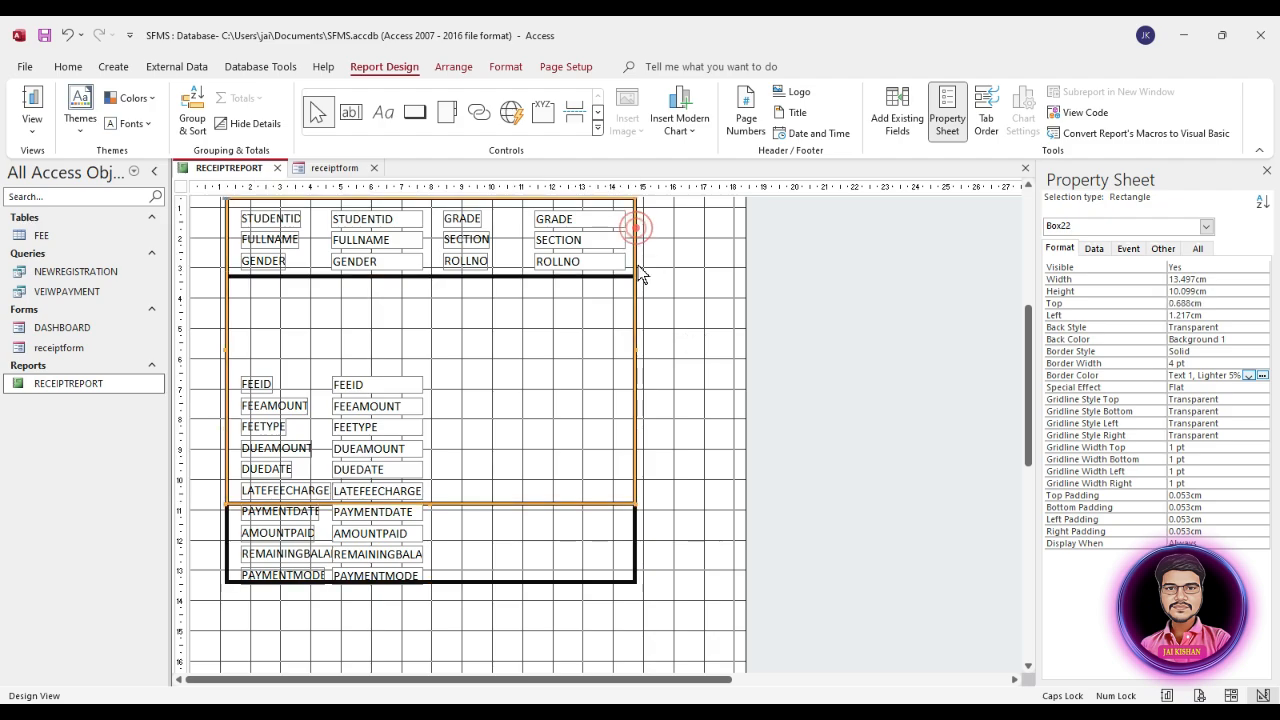
{"action": "left_click", "coordinate": [603, 278]}
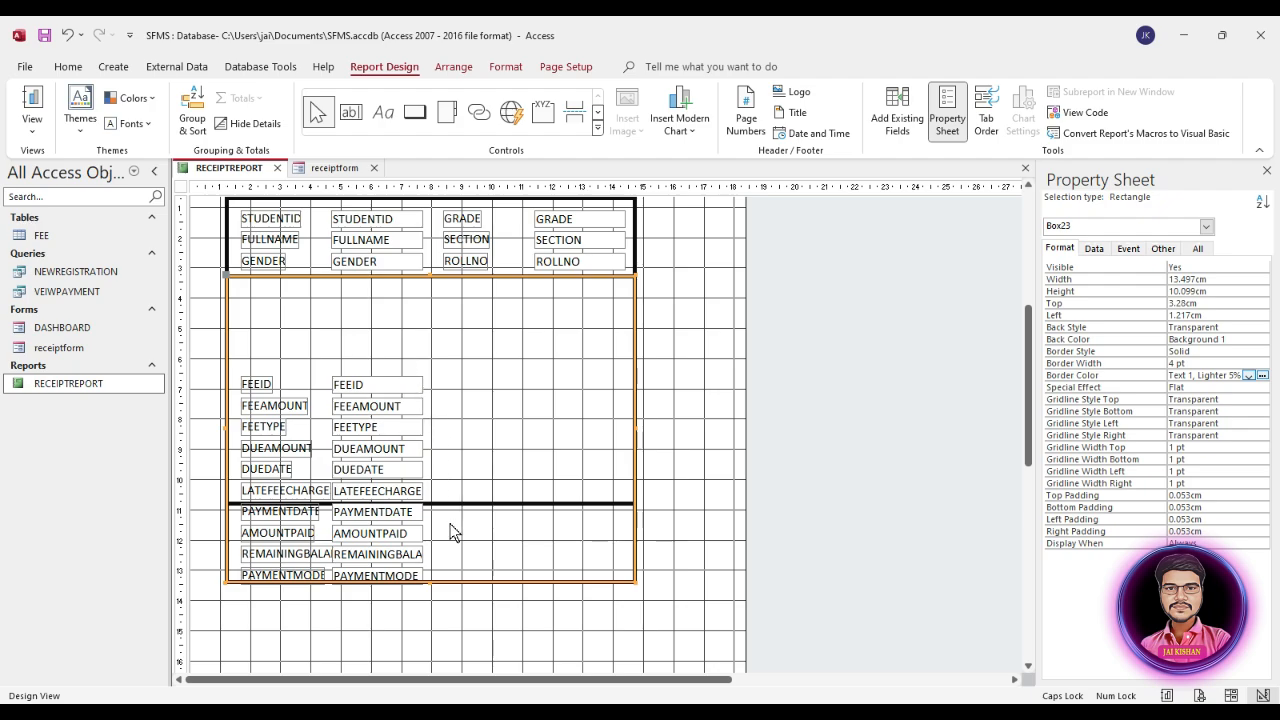
{"action": "left_click", "coordinate": [430, 580]}
{"action": "left_click", "coordinate": [434, 596]}
{"action": "left_click", "coordinate": [432, 581]}
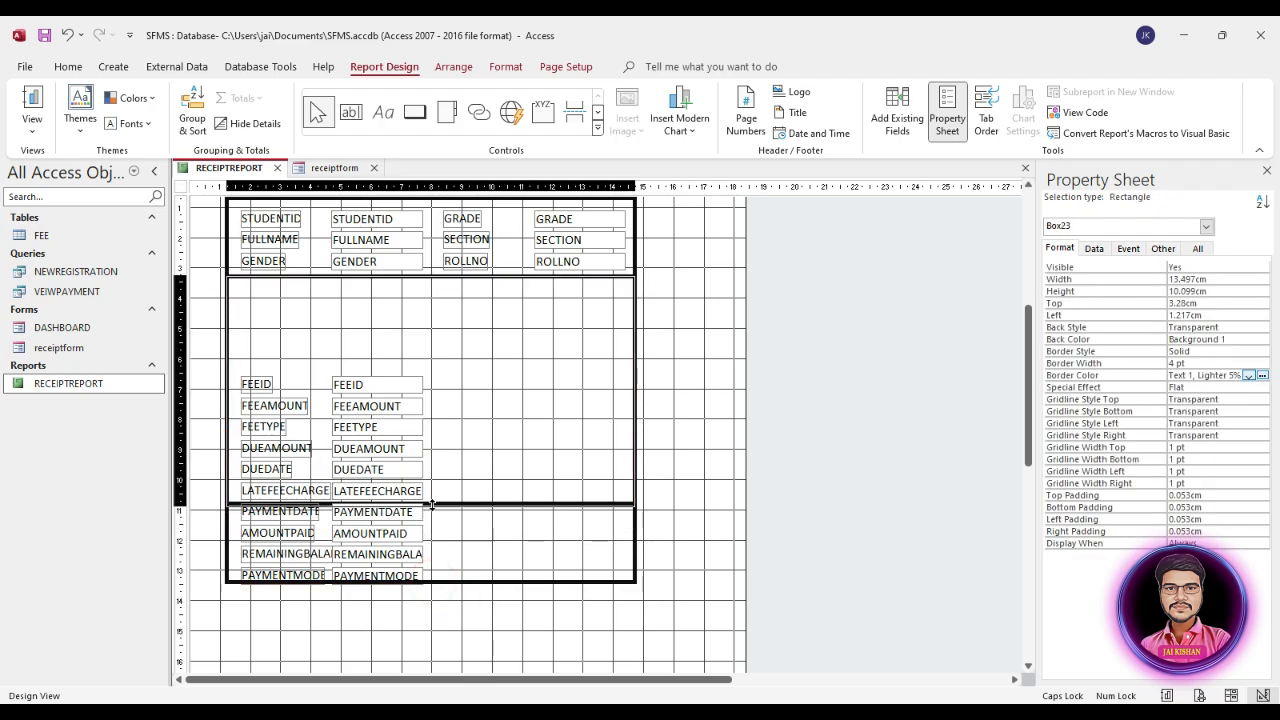
{"action": "left_click_drag", "start_coordinate": [433, 505], "coordinate": [433, 504]}
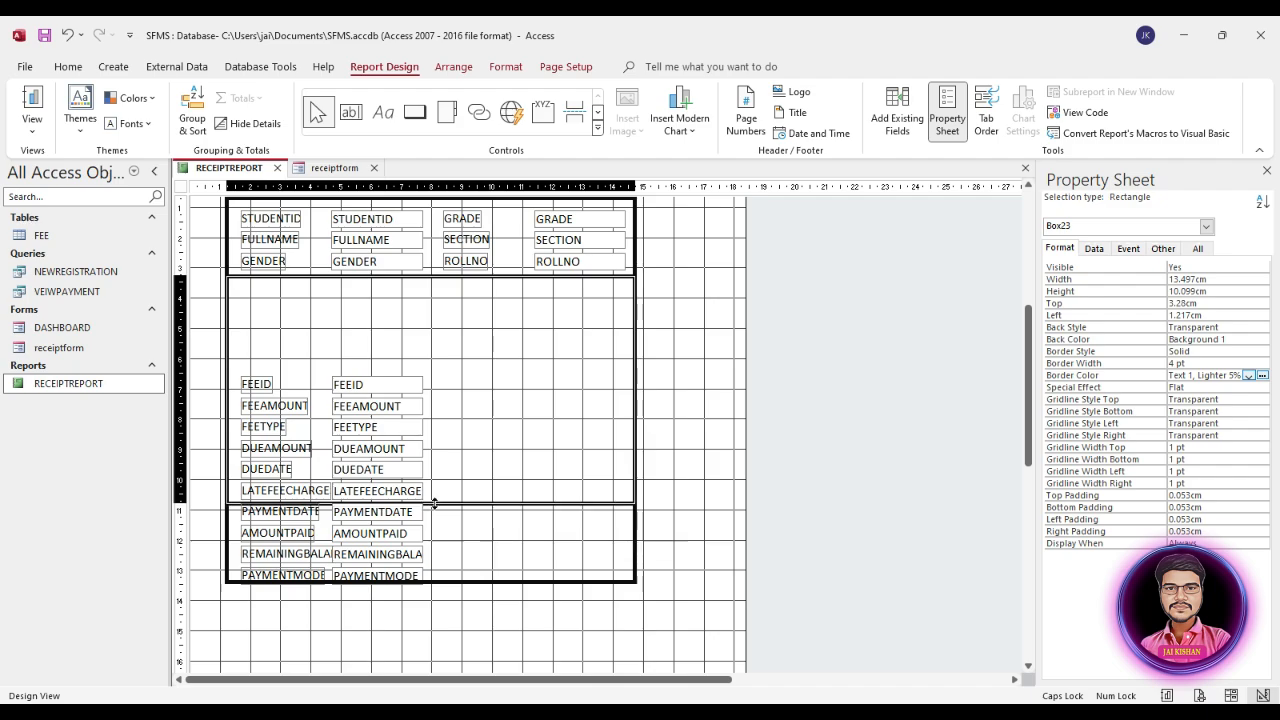
Step: Compare the left position and width of the two Detail rectangles to check their alignment
{"action": "left_click", "coordinate": [636, 231]}
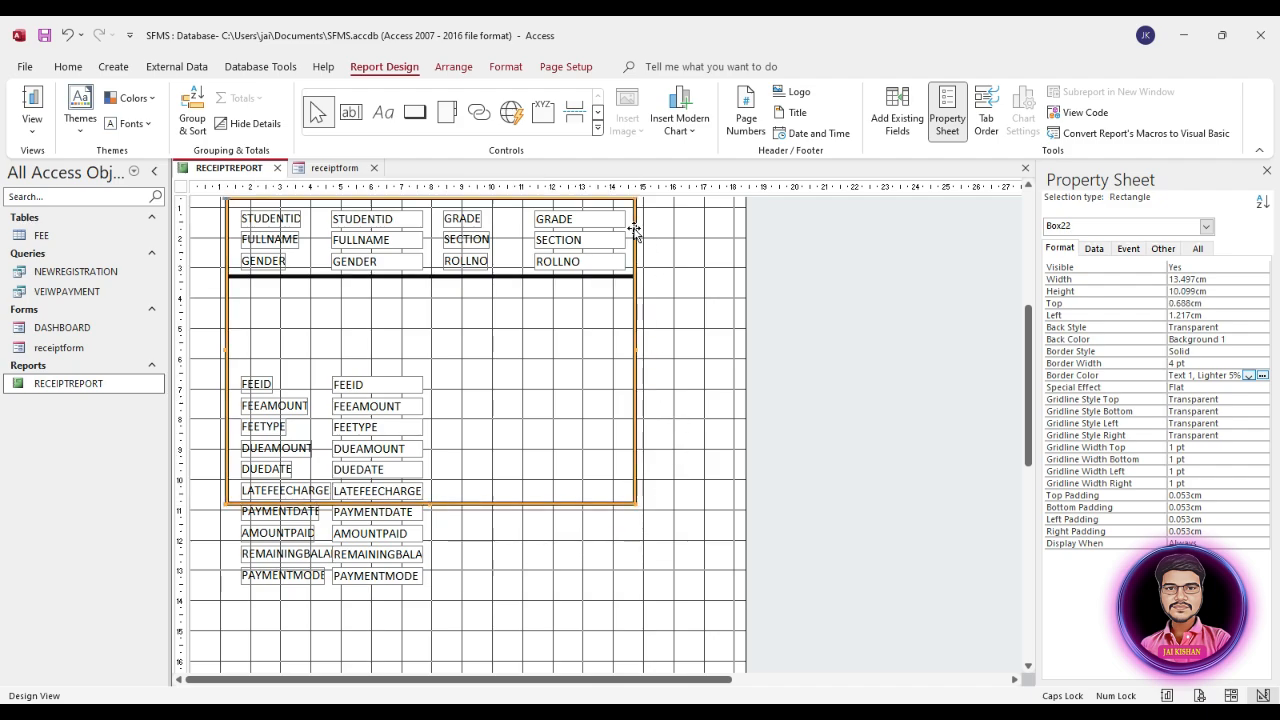
{"action": "left_click", "coordinate": [613, 277]}
{"action": "left_click", "coordinate": [610, 273]}
{"action": "left_click", "coordinate": [634, 241]}
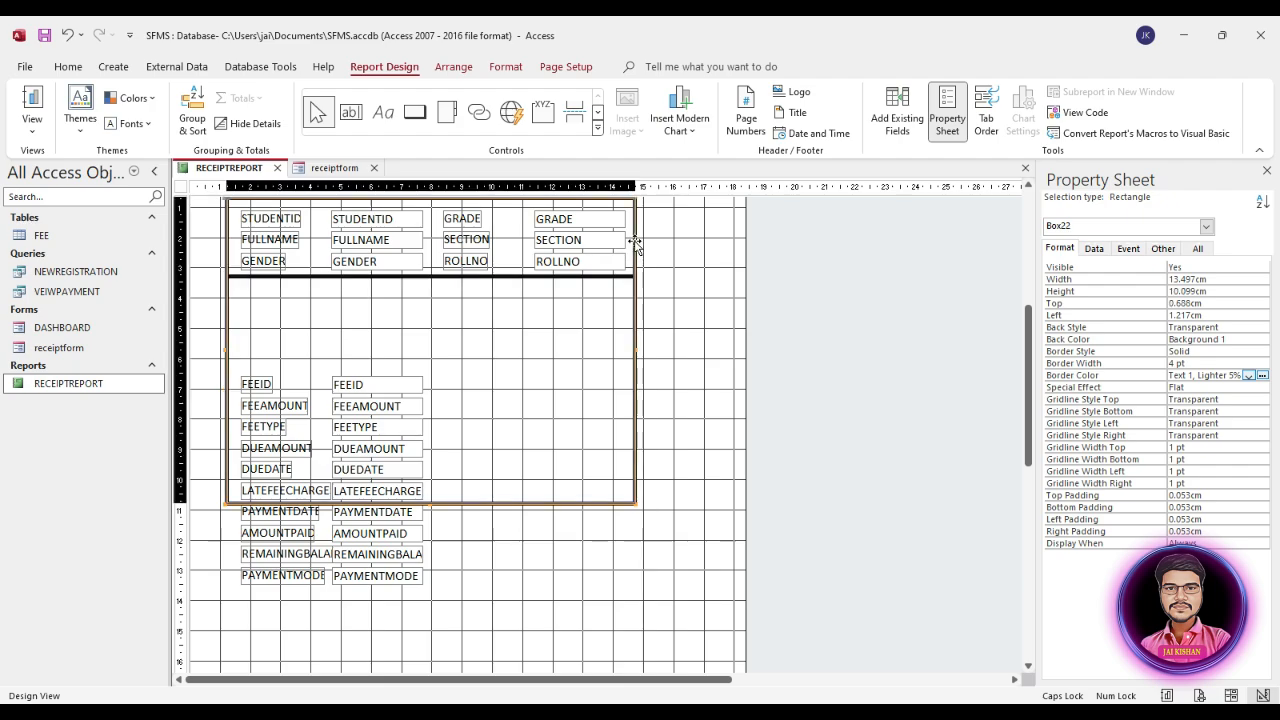
{"action": "left_click", "coordinate": [1059, 248]}
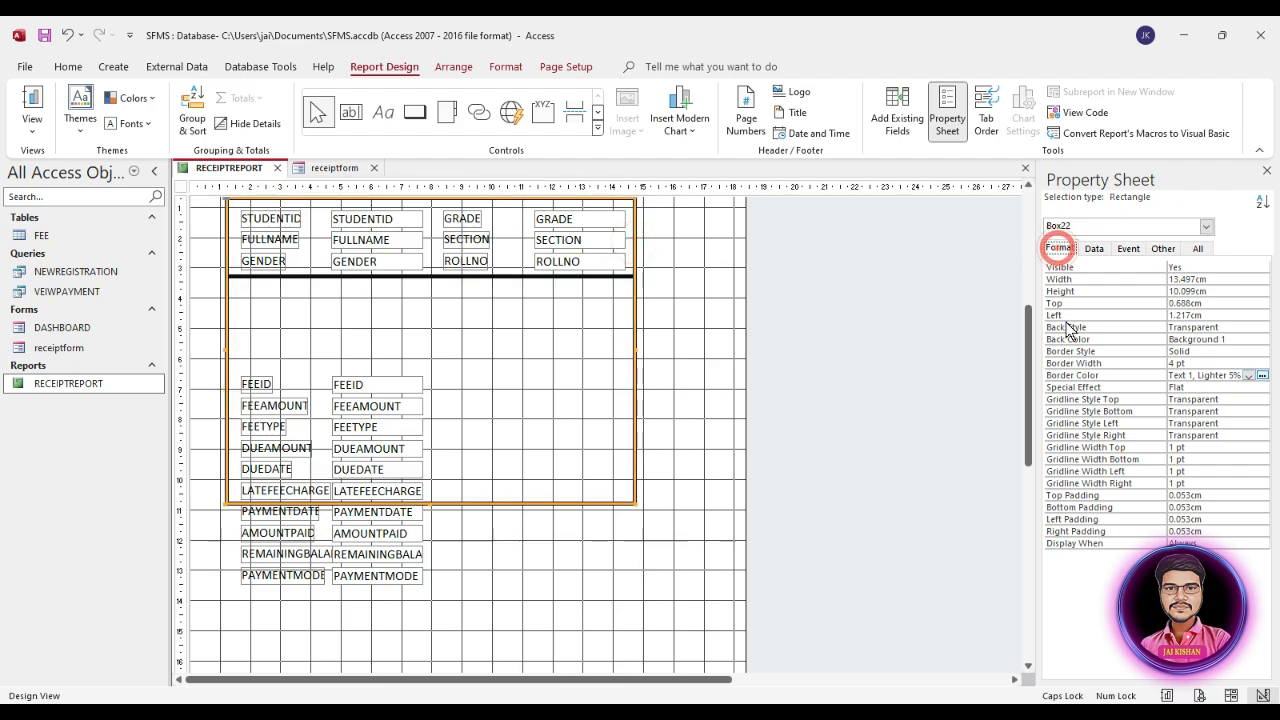
{"action": "left_click", "coordinate": [1068, 316]}
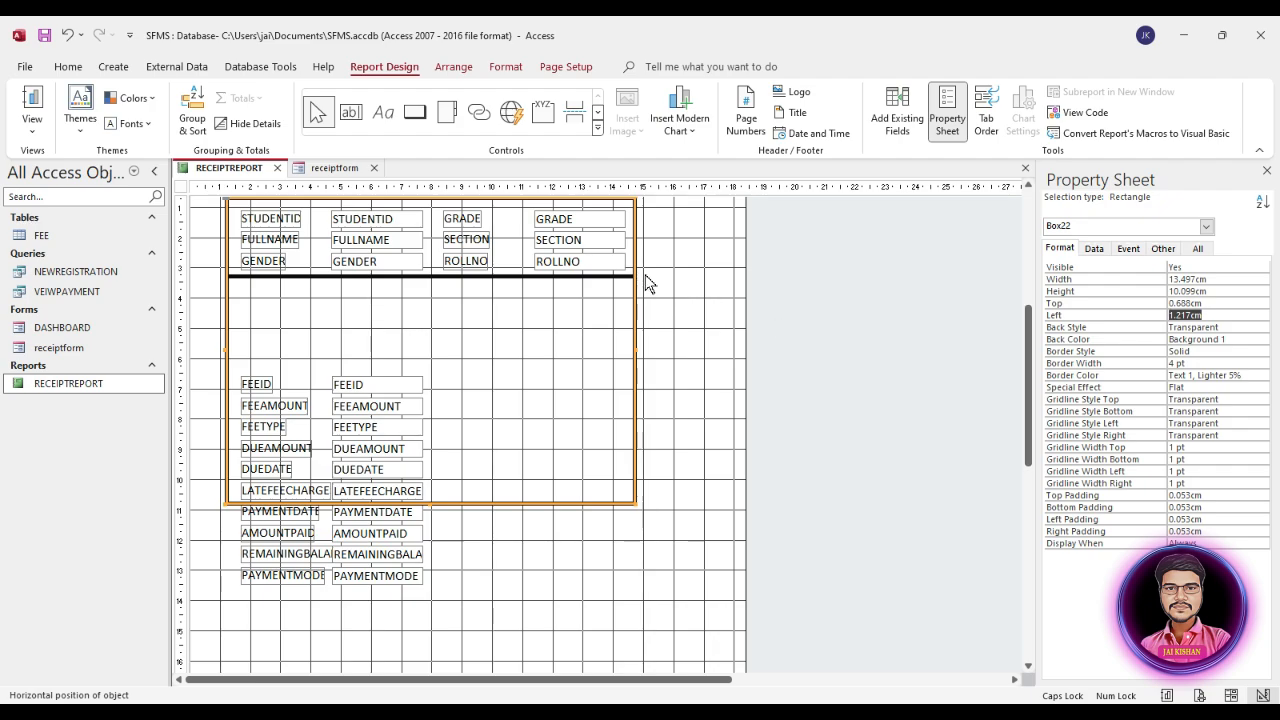
{"action": "left_click", "coordinate": [613, 277]}
{"action": "left_click", "coordinate": [635, 246]}
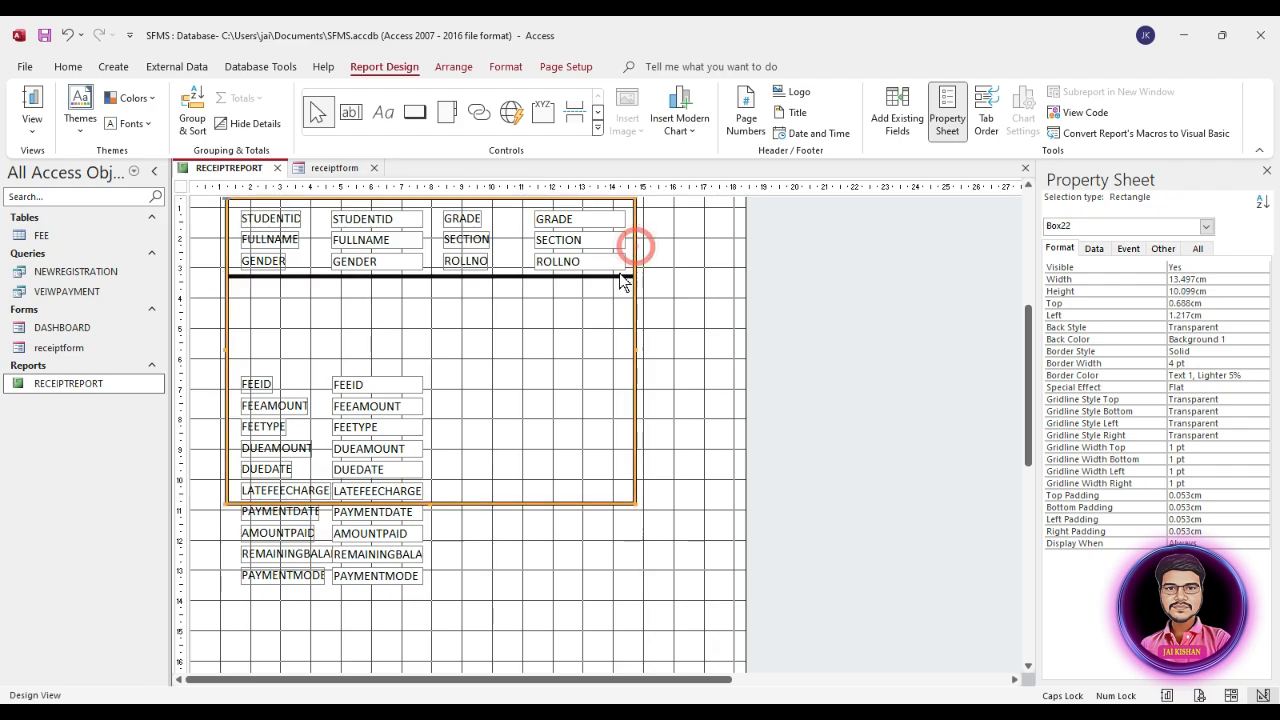
{"action": "left_click", "coordinate": [619, 274], "text": "shift"}
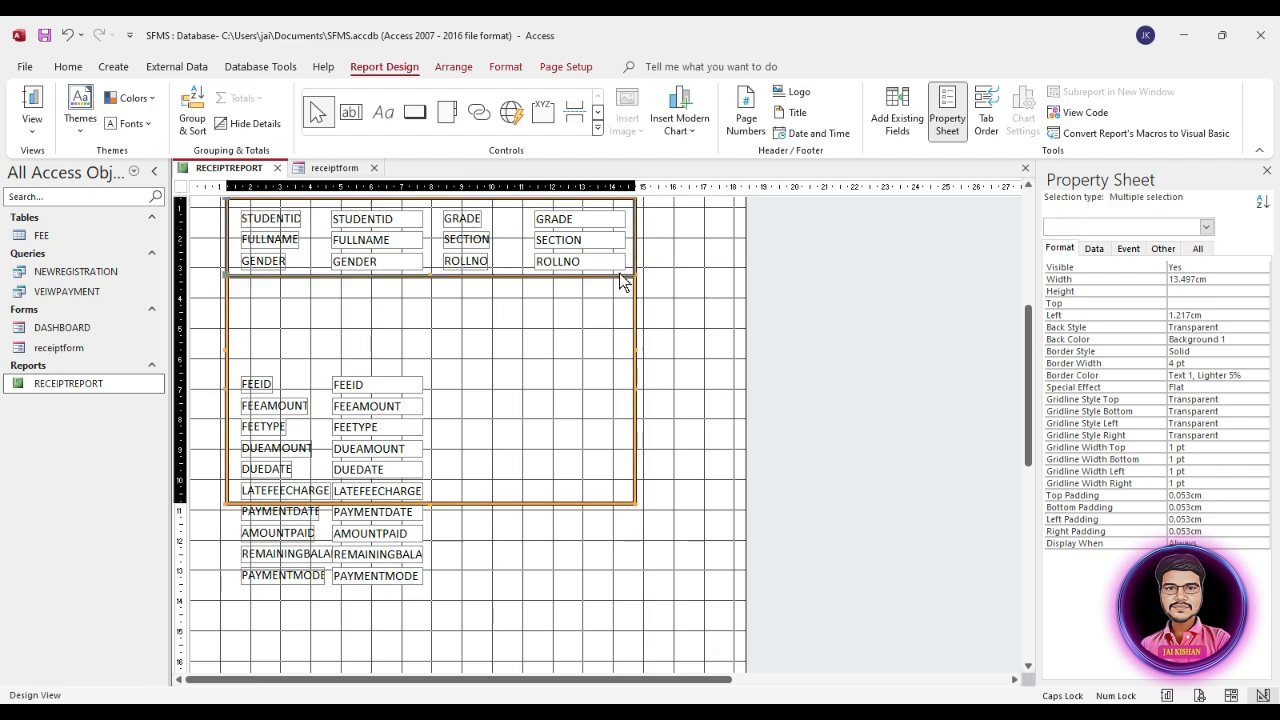
{"action": "left_click", "coordinate": [1211, 313]}
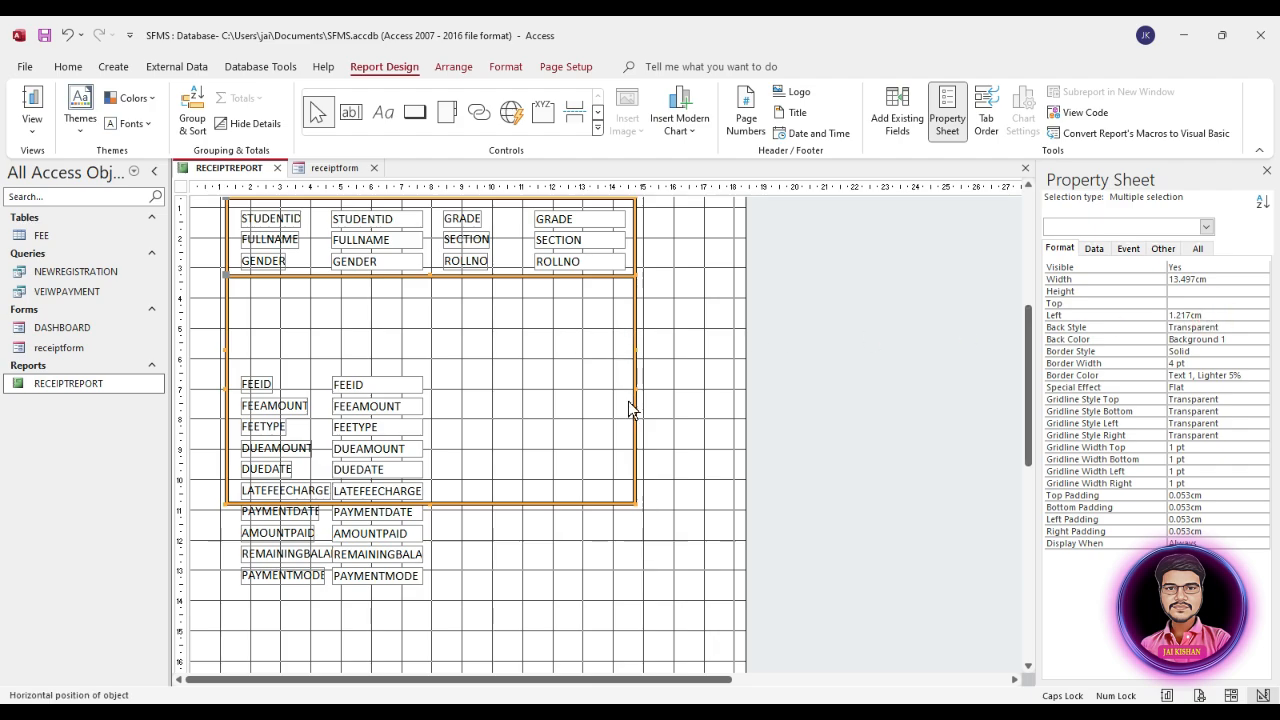
Step: Space the ten fee label and field pairs from FEEID to PAYMENTMODE evenly with a Stacked layout and remove the layout grouping again
{"action": "left_click_drag", "start_coordinate": [505, 428], "coordinate": [300, 597]}
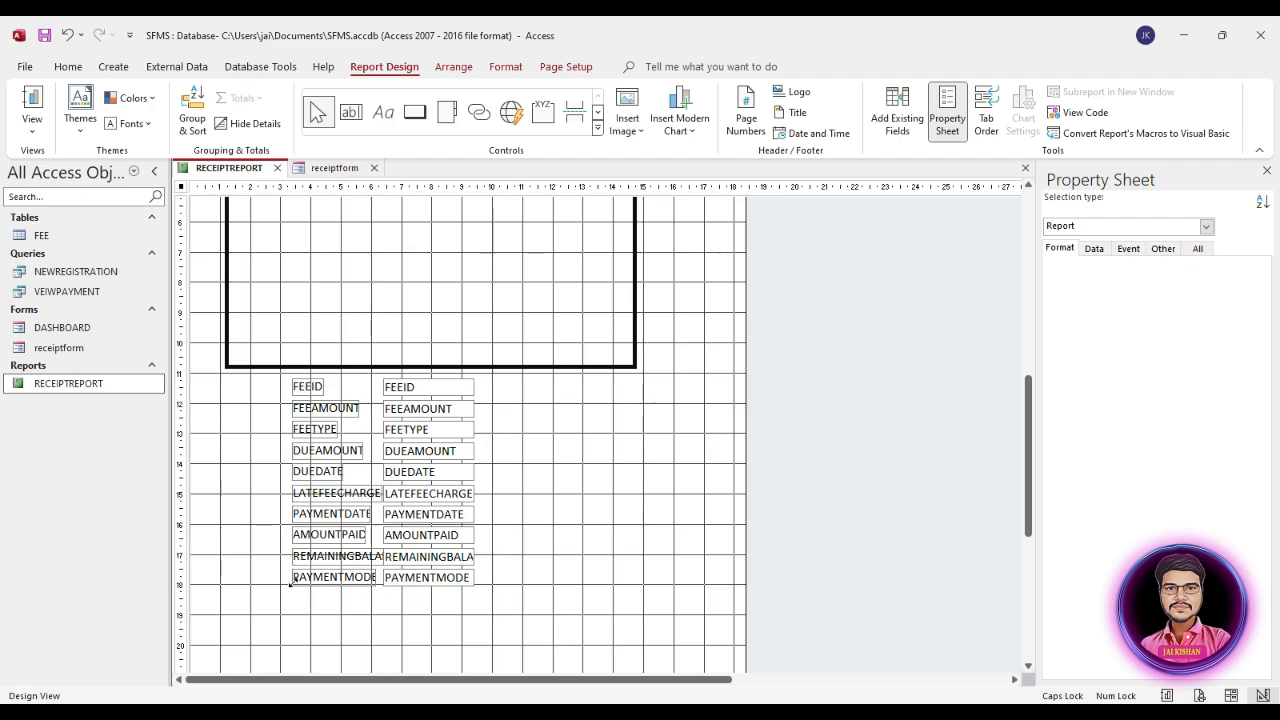
{"action": "right_click", "coordinate": [418, 498]}
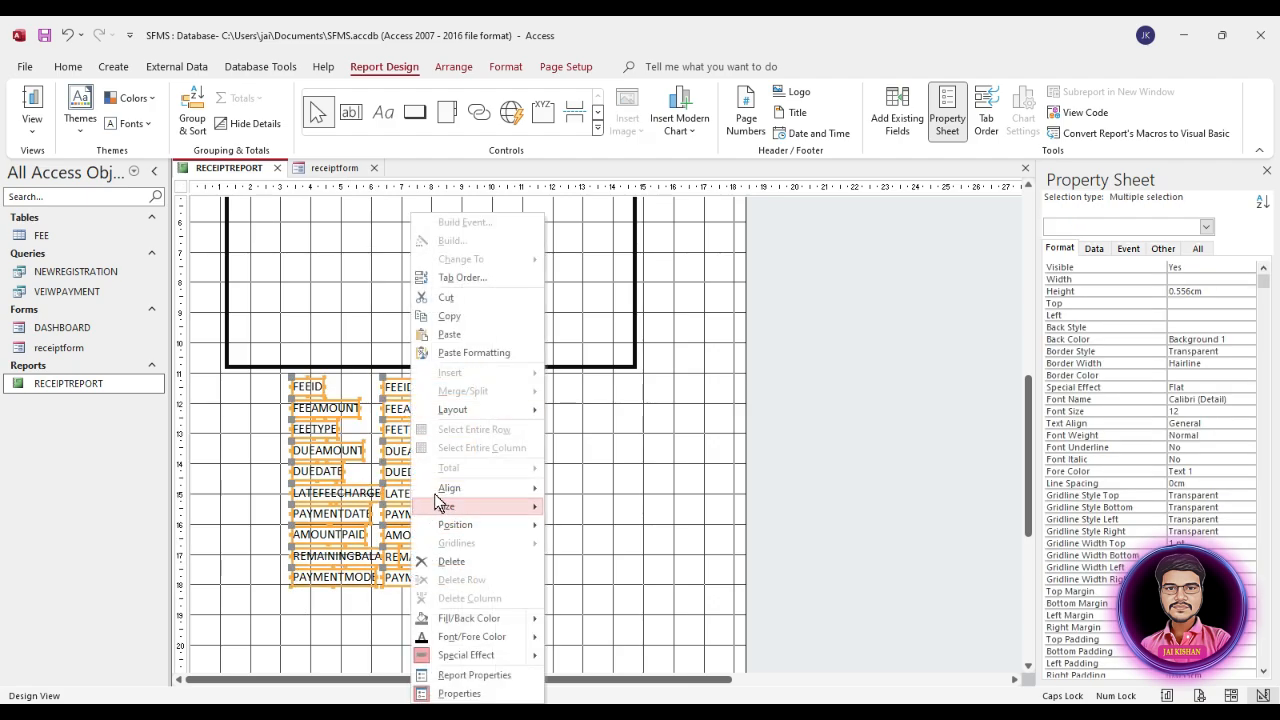
{"action": "left_click", "coordinate": [470, 408]}
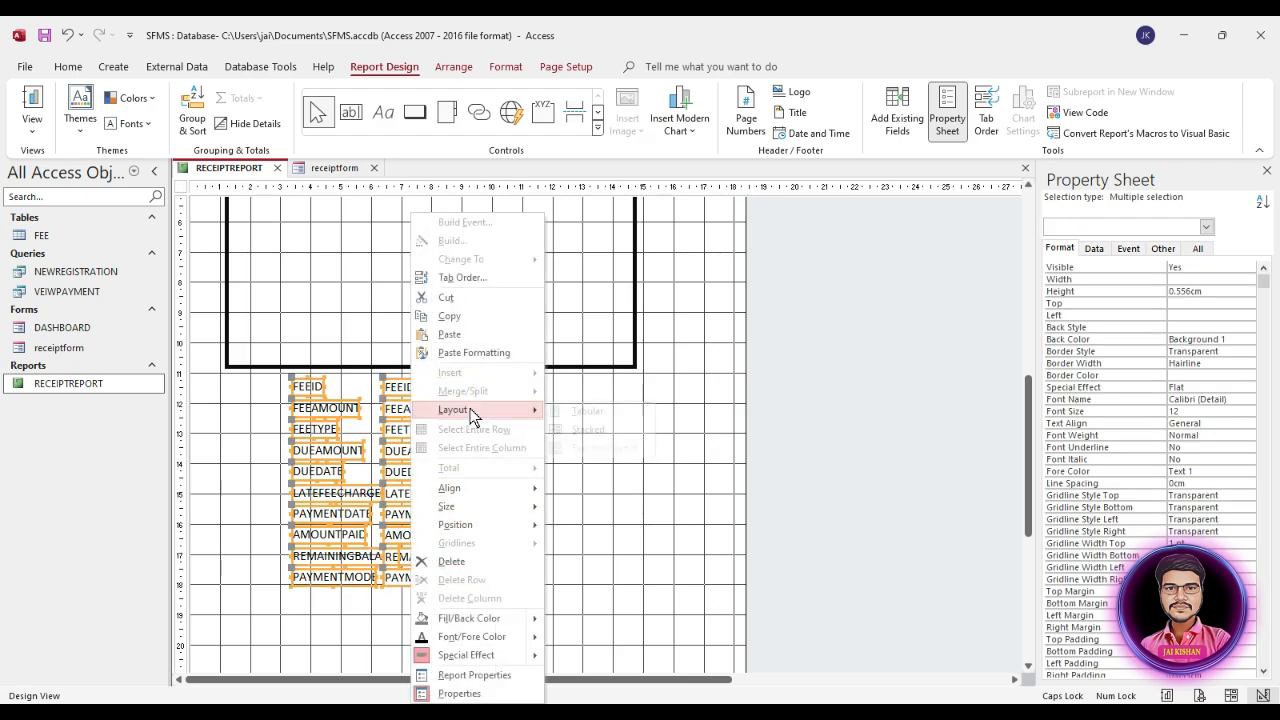
{"action": "left_click", "coordinate": [603, 428]}
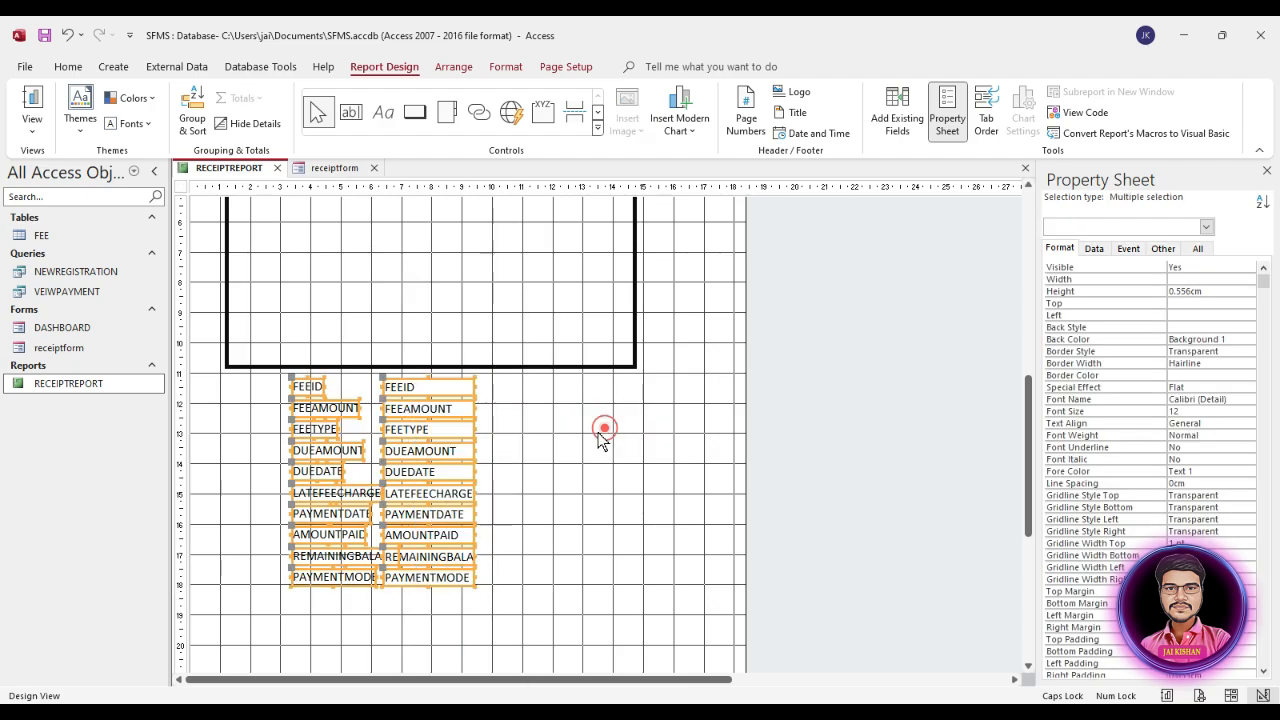
{"action": "right_click", "coordinate": [446, 398]}
{"action": "left_click", "coordinate": [528, 412]}
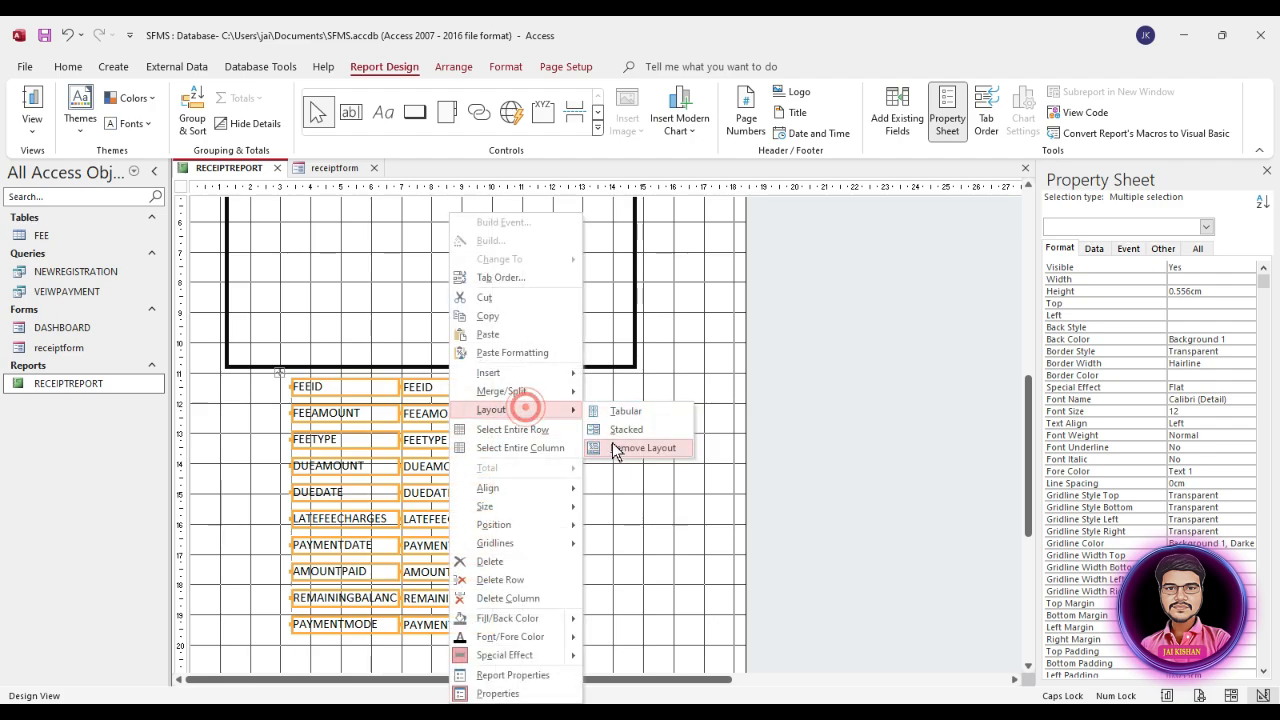
{"action": "left_click", "coordinate": [630, 447]}
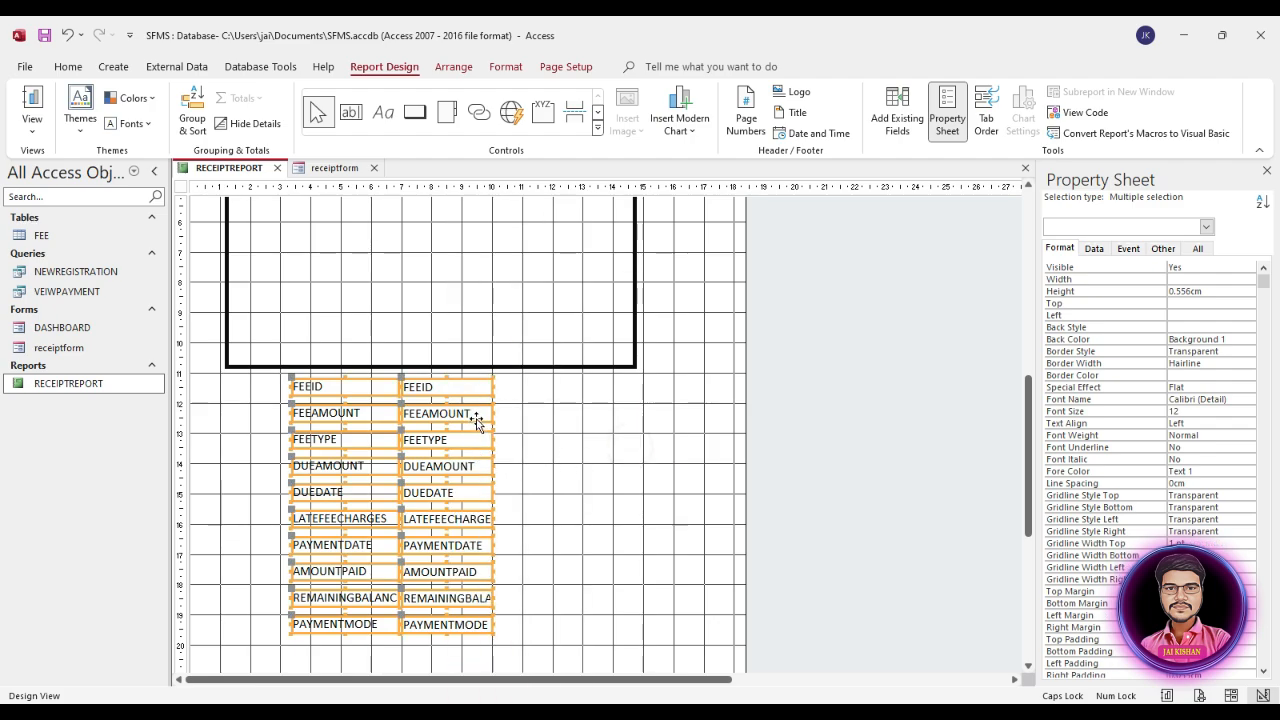
Step: Draw a vertical line about 2.6 cm tall between the two student detail columns, from the rectangle's top edge to the divider below GENDER
{"action": "scroll", "coordinate": [361, 504], "scroll_direction": "up", "scroll_amount": 2}
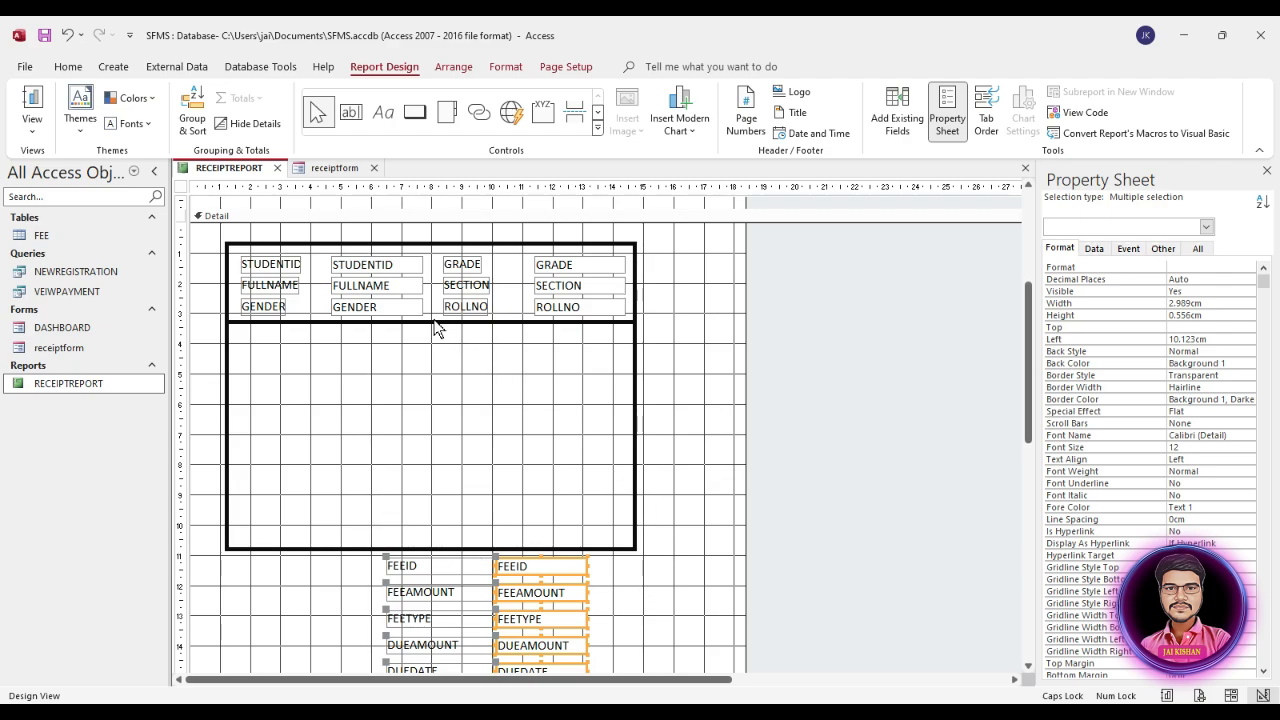
{"action": "left_click", "coordinate": [597, 127]}
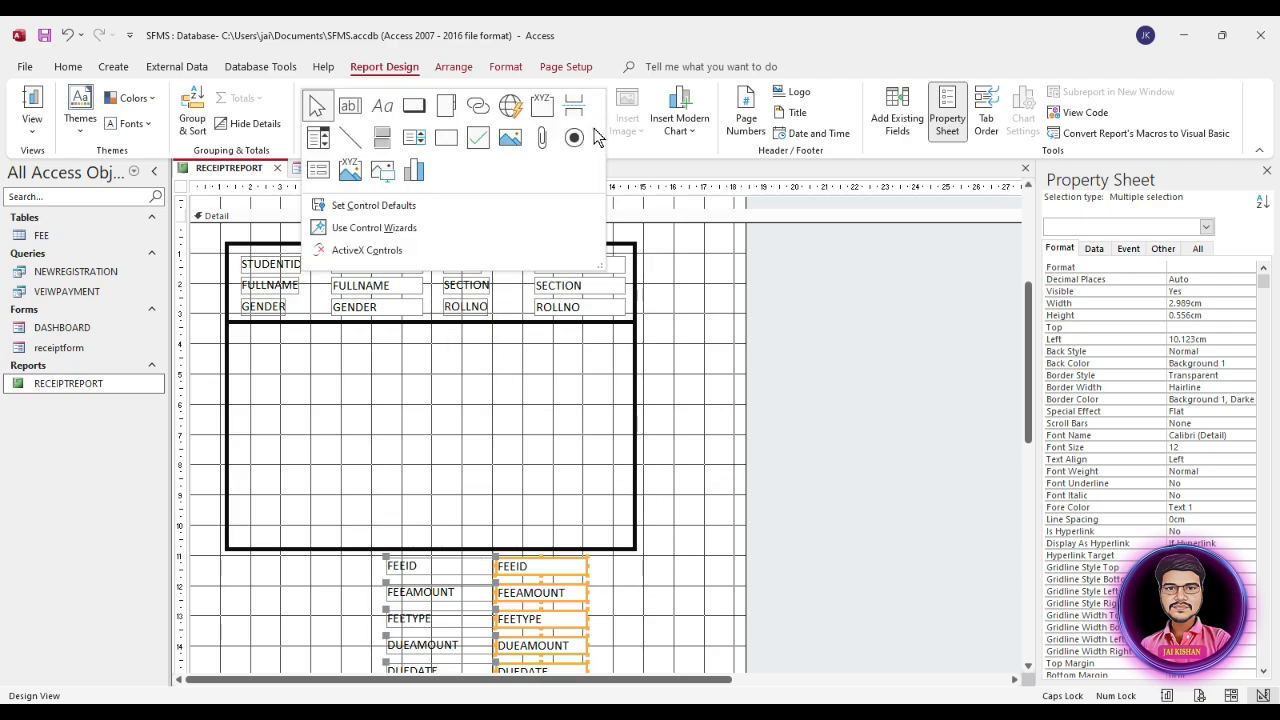
{"action": "left_click", "coordinate": [355, 145]}
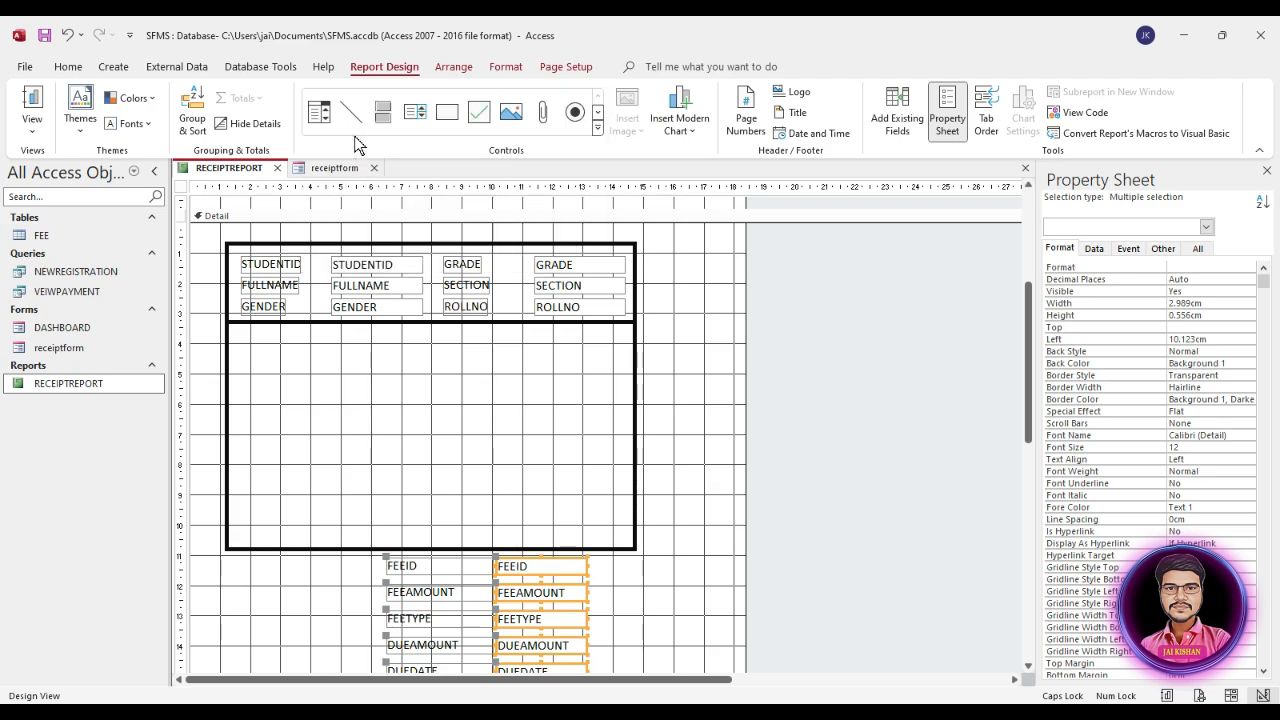
{"action": "left_click", "coordinate": [432, 245]}
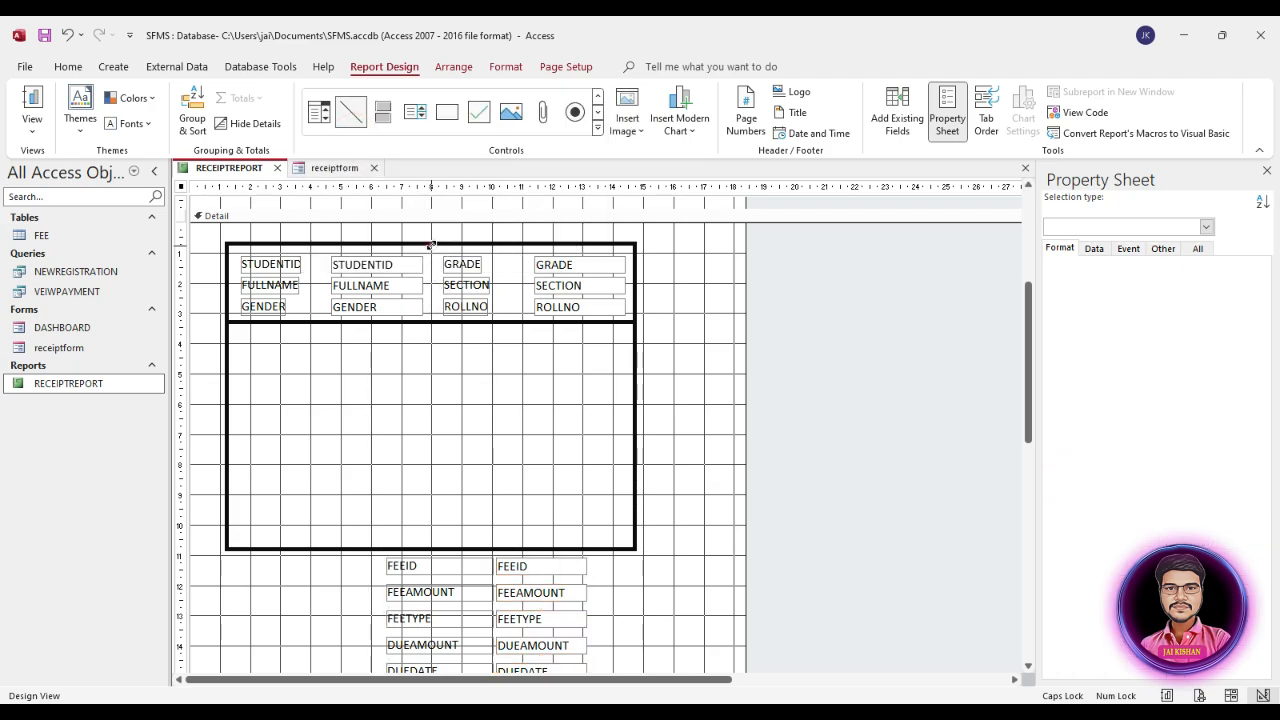
{"action": "left_click_drag", "start_coordinate": [521, 244], "coordinate": [433, 322]}
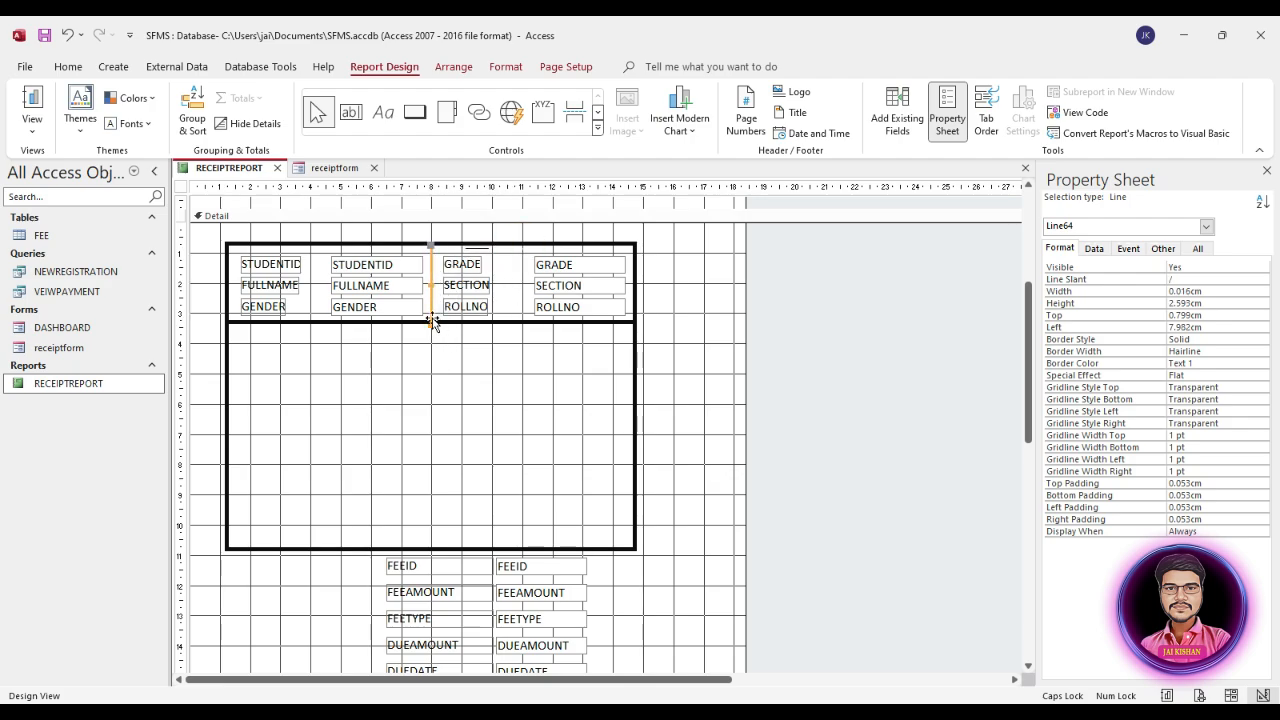
Step: Set the border width of the vertical line between the student columns to 4 pt
{"action": "left_click", "coordinate": [1130, 411]}
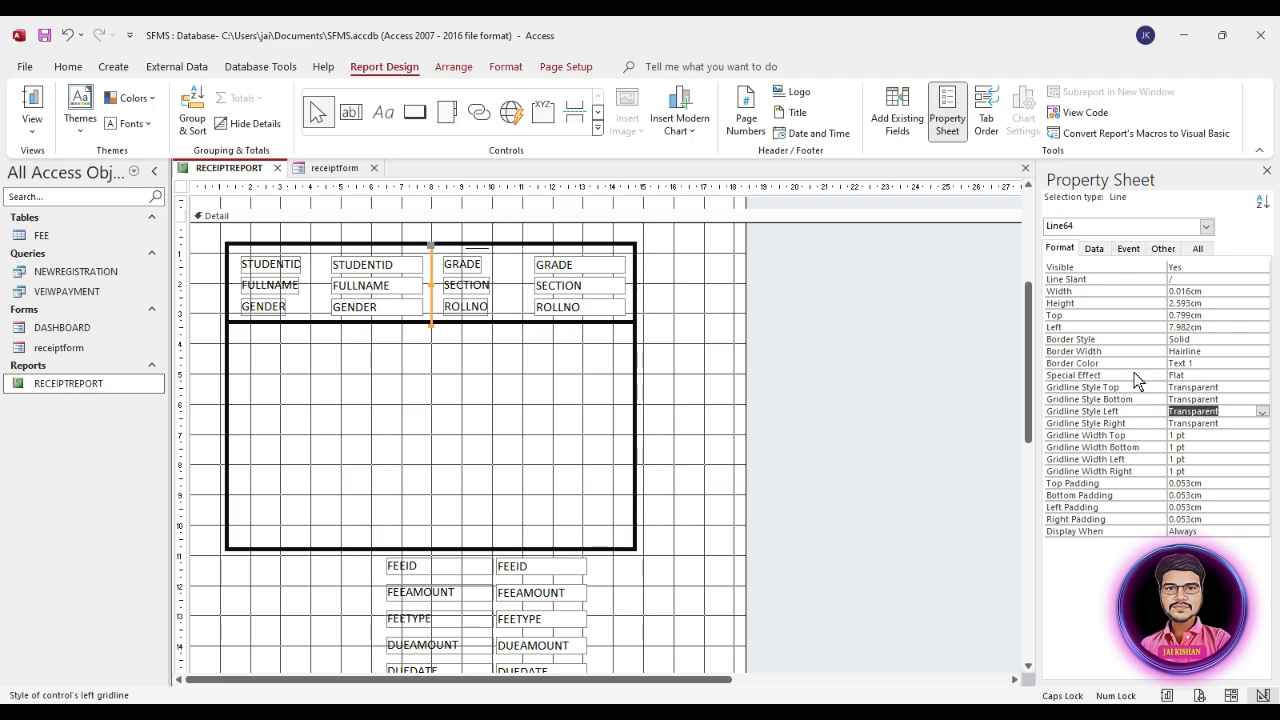
{"action": "left_click", "coordinate": [1135, 352]}
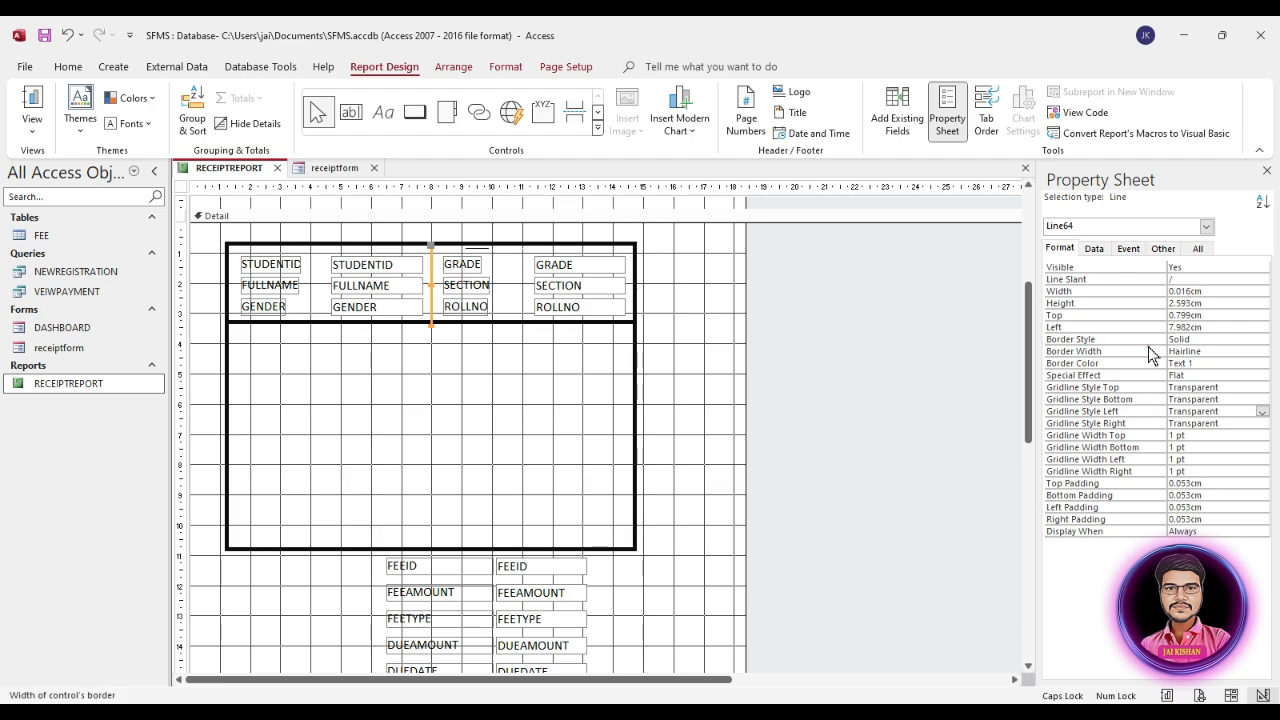
{"action": "left_click", "coordinate": [1262, 352]}
{"action": "left_click", "coordinate": [1200, 408]}
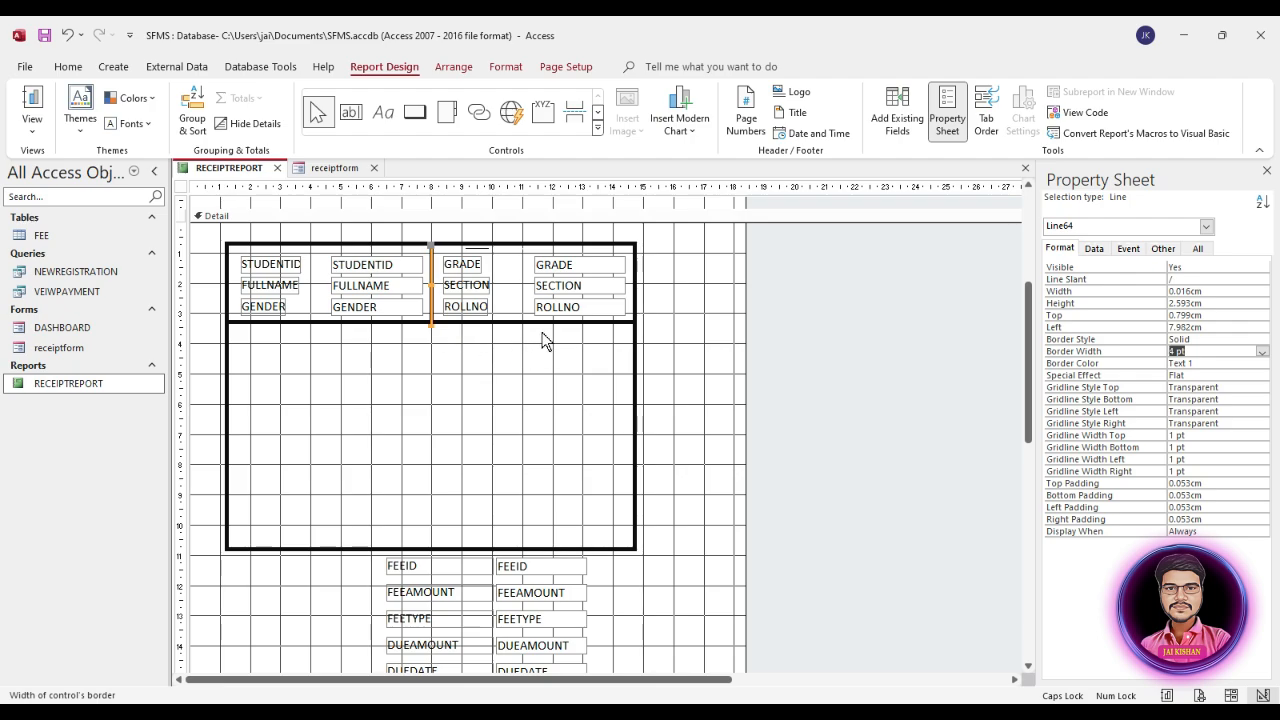
Step: Extend the vertical line between the student columns down to the lower rectangle's bottom edge, making it about 10.1 cm tall
{"action": "left_click", "coordinate": [850, 312]}
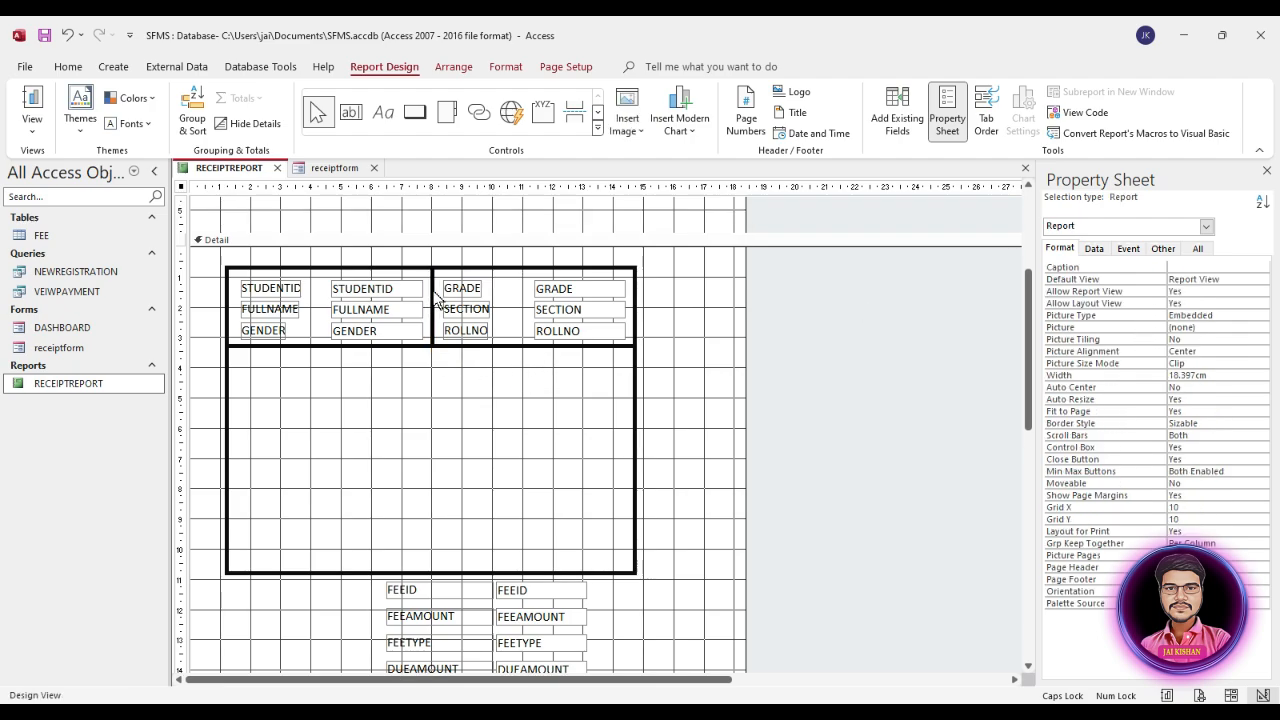
{"action": "left_click", "coordinate": [433, 300]}
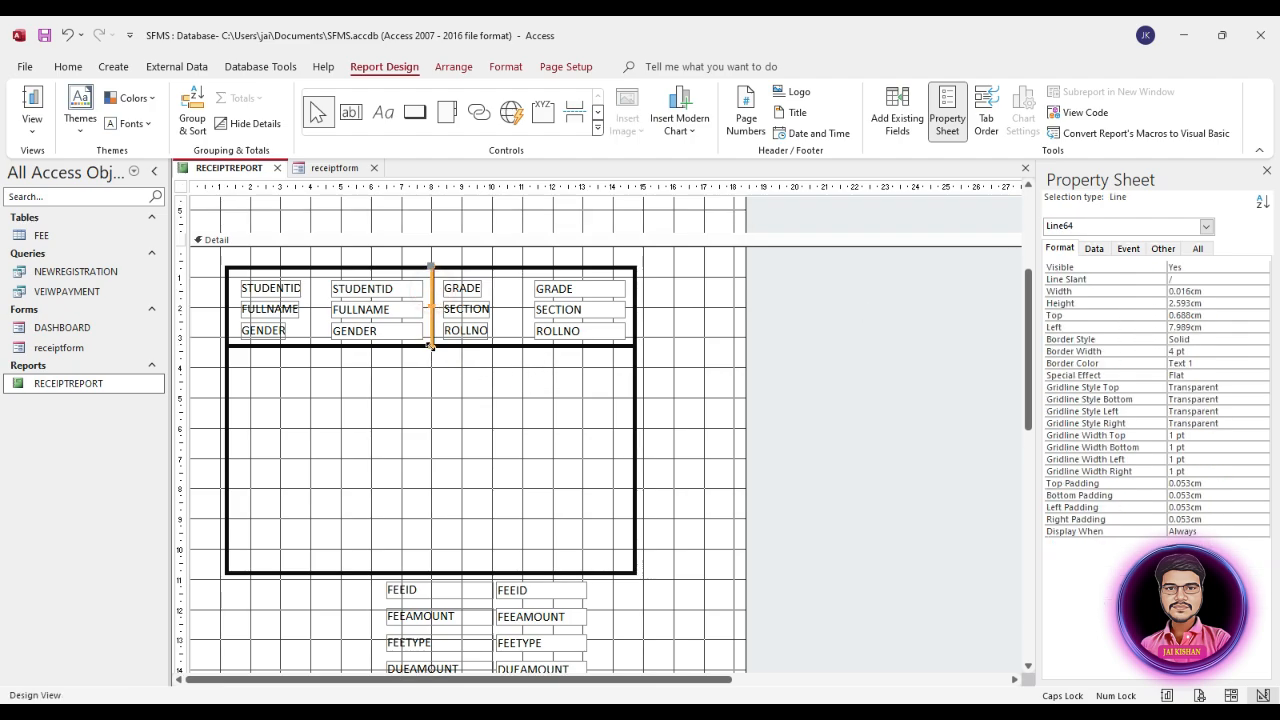
{"action": "left_click_drag", "start_coordinate": [431, 345], "coordinate": [430, 573]}
{"action": "left_click", "coordinate": [453, 487]}
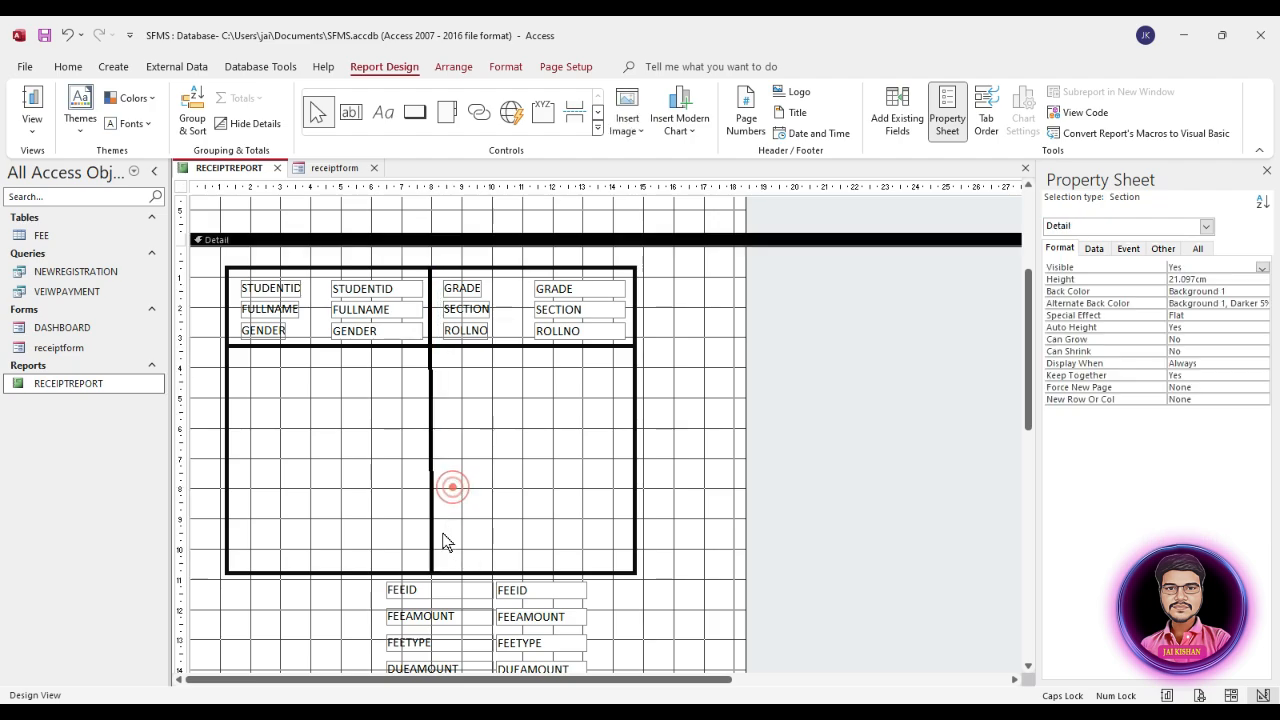
{"action": "left_click", "coordinate": [432, 546]}
{"action": "left_click", "coordinate": [453, 471]}
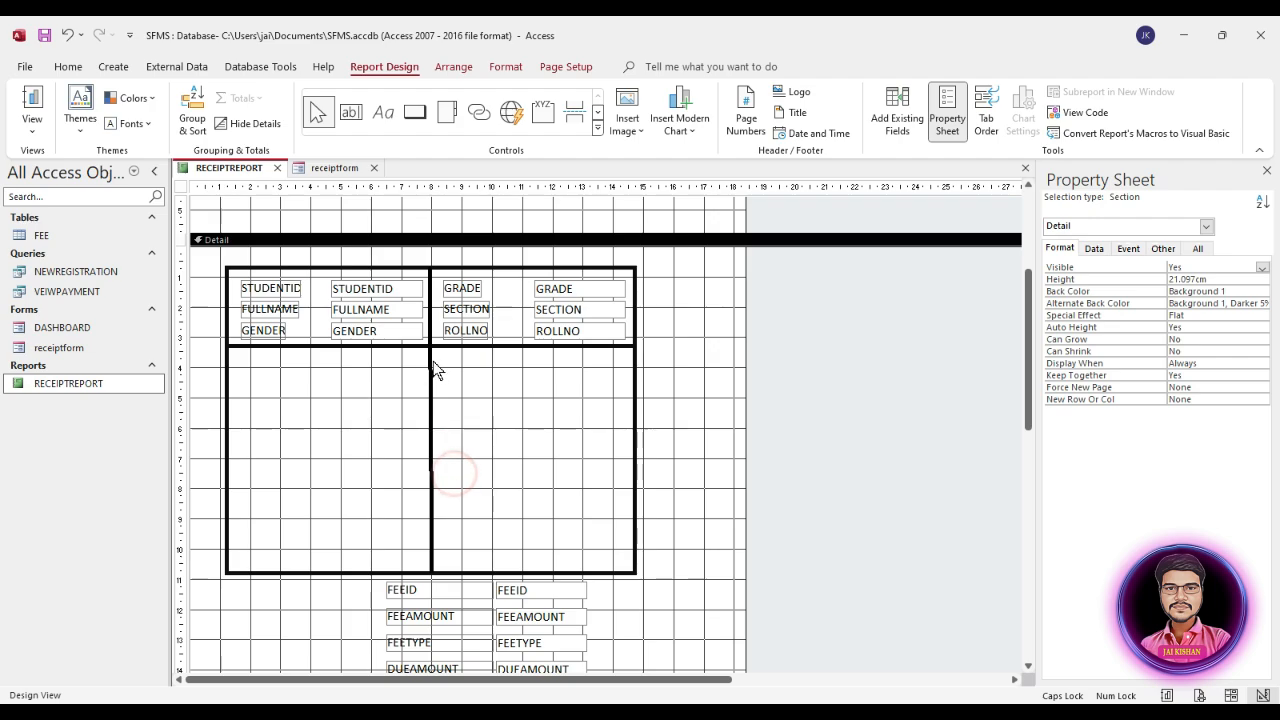
{"action": "left_click", "coordinate": [432, 568]}
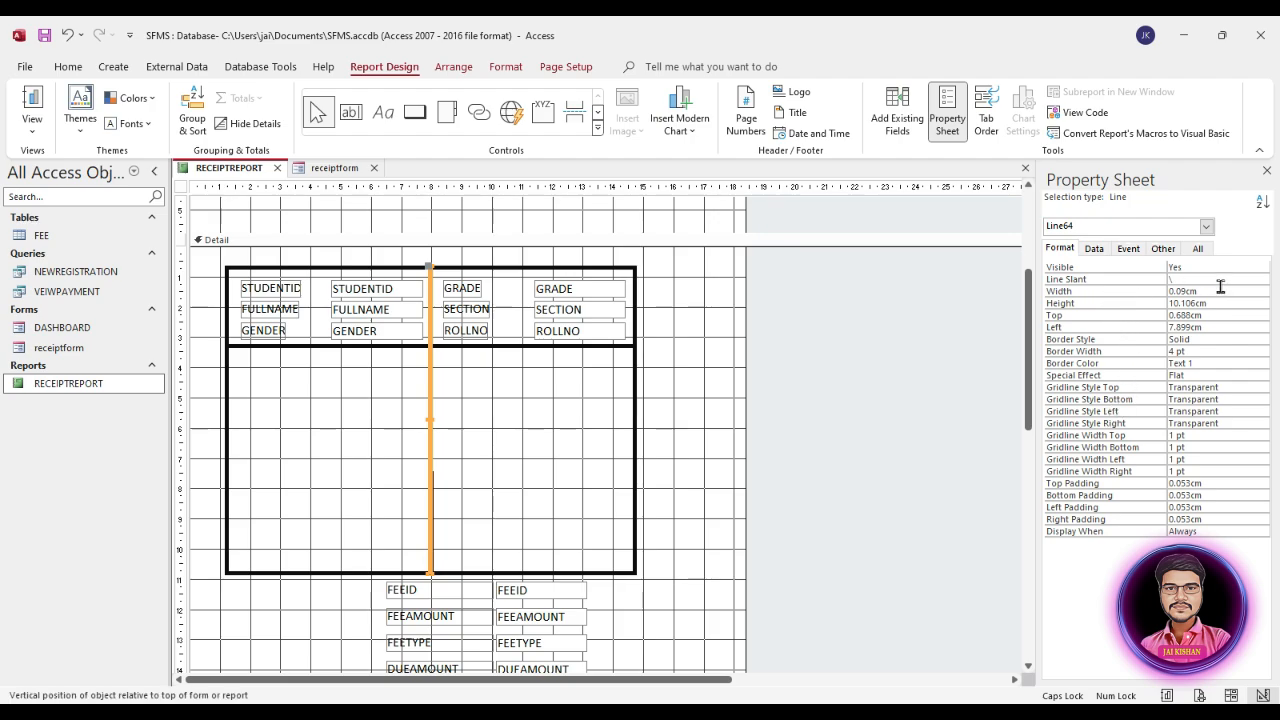
Step: Straighten the vertical divider line by setting its width to 0 cm
{"action": "left_click", "coordinate": [1143, 291]}
{"action": "type", "text": "0"}
{"action": "key", "text": "Return"}
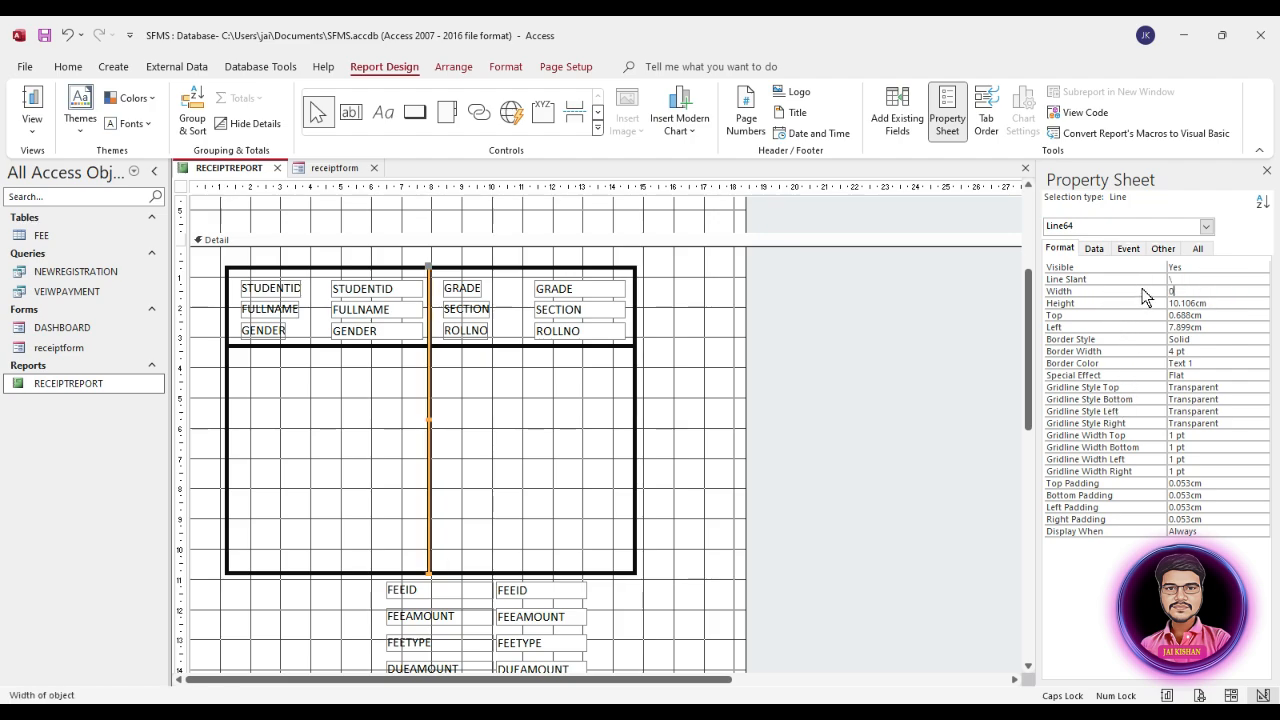
{"action": "left_click", "coordinate": [1078, 291]}
{"action": "left_click", "coordinate": [475, 418]}
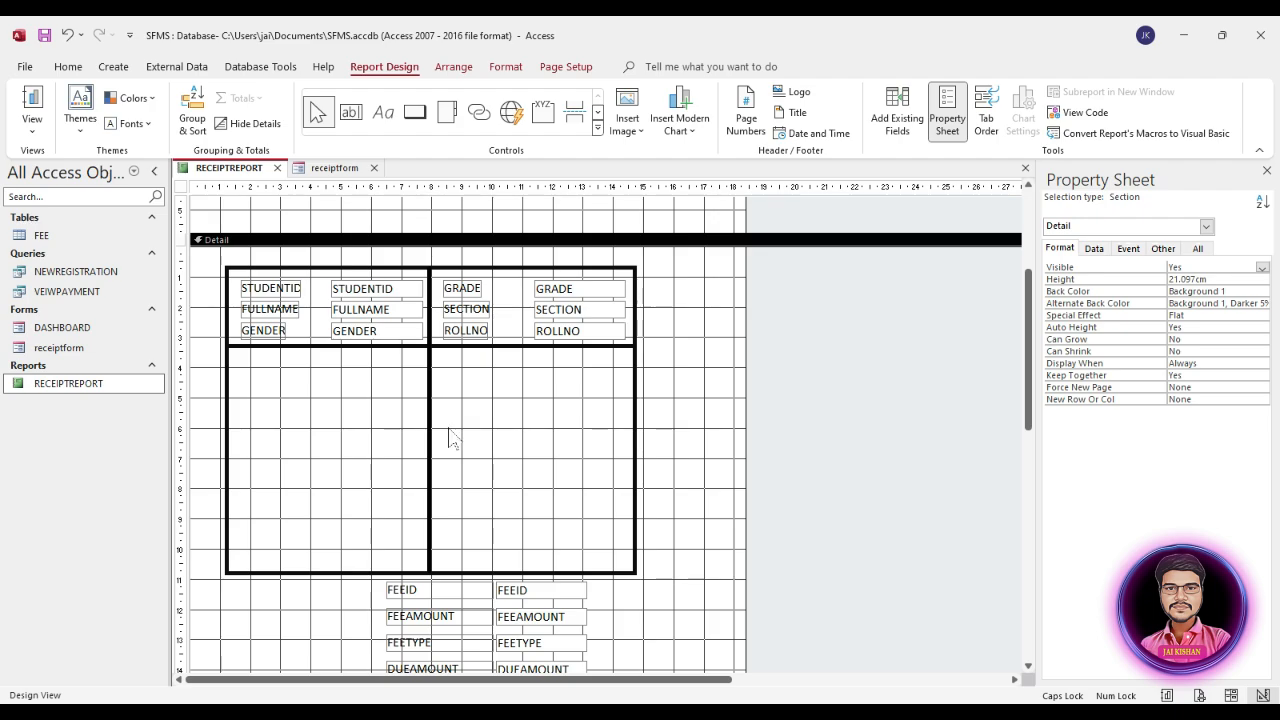
Step: Preview RECEIPTREPORT in Report View to check the box and divider lines, and return to Design View
{"action": "double_click", "coordinate": [68, 384]}
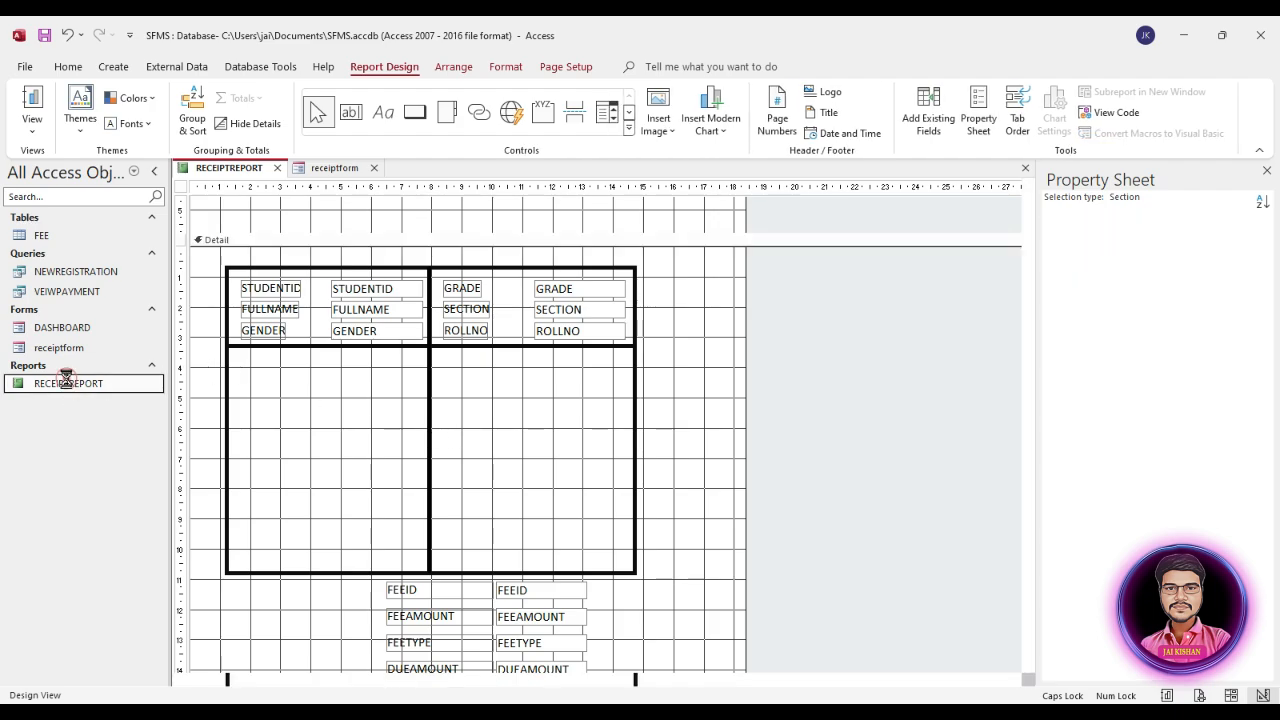
{"action": "scroll", "coordinate": [820, 430], "scroll_direction": "down", "scroll_amount": 3}
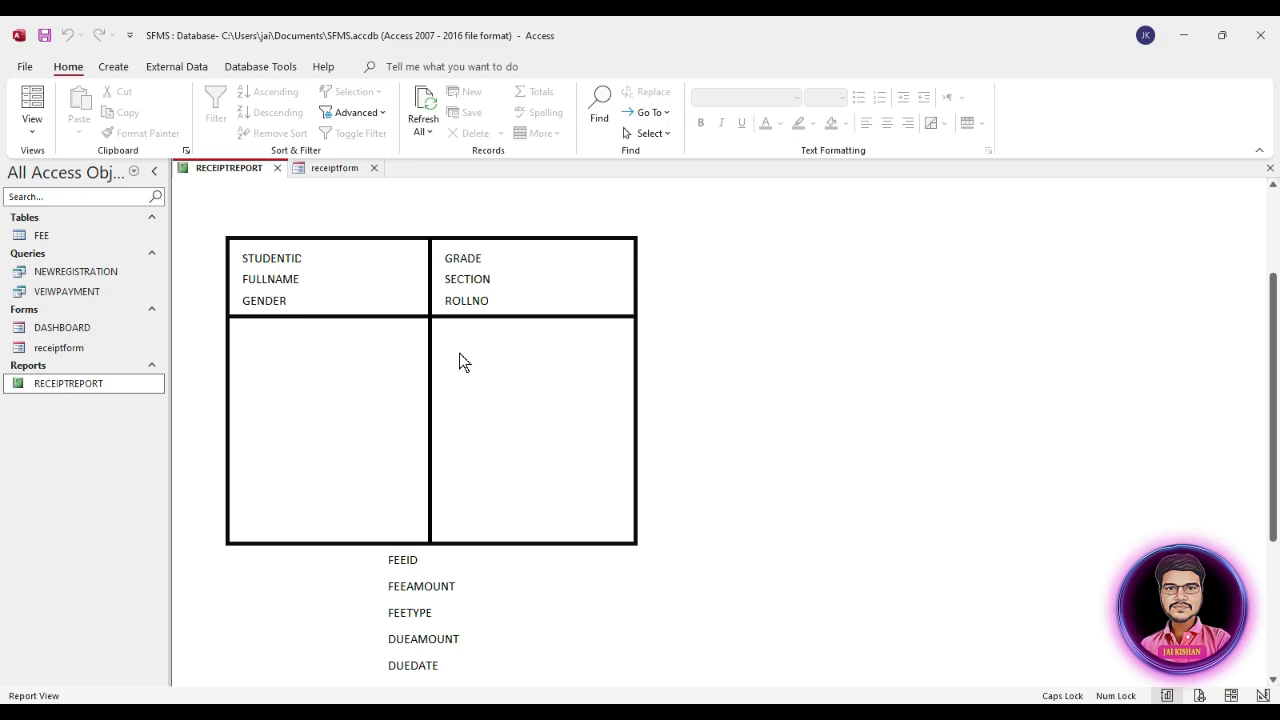
{"action": "right_click", "coordinate": [505, 380]}
{"action": "left_click", "coordinate": [553, 441]}
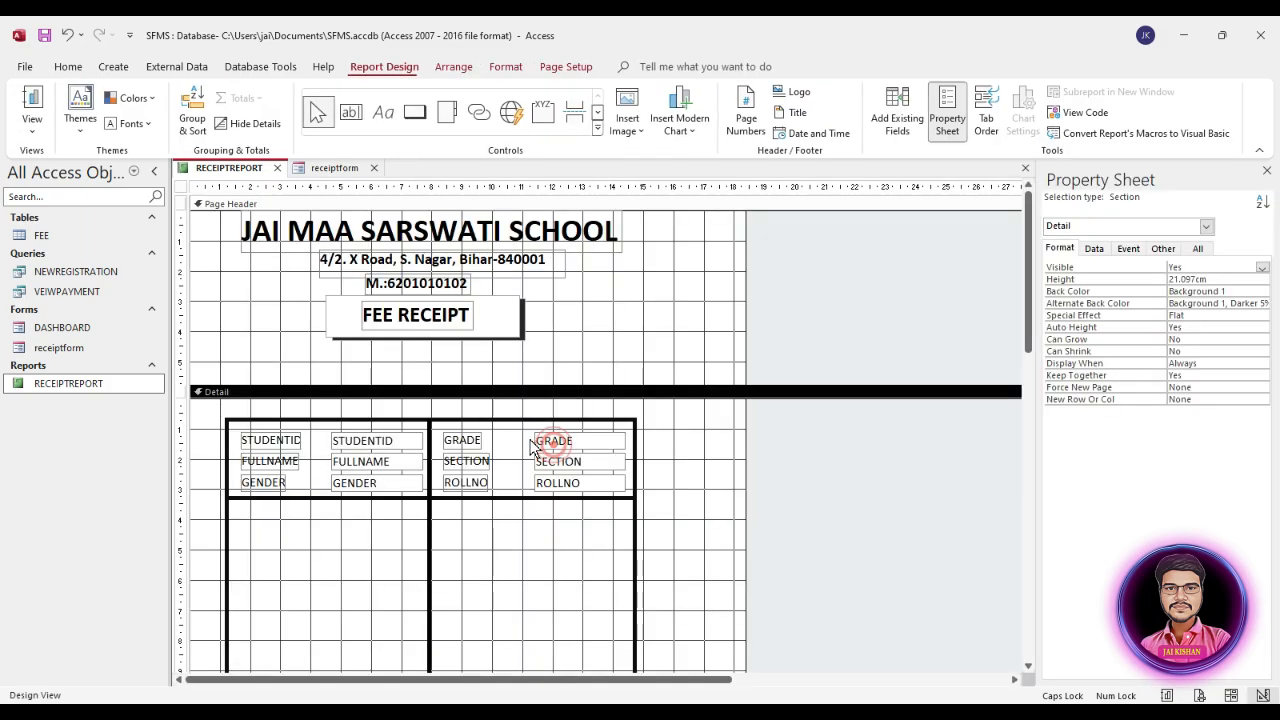
Step: Duplicate the vertical divider line and move the copy into the first column of the lower rectangle
{"action": "scroll", "coordinate": [528, 470], "scroll_direction": "down", "scroll_amount": 1}
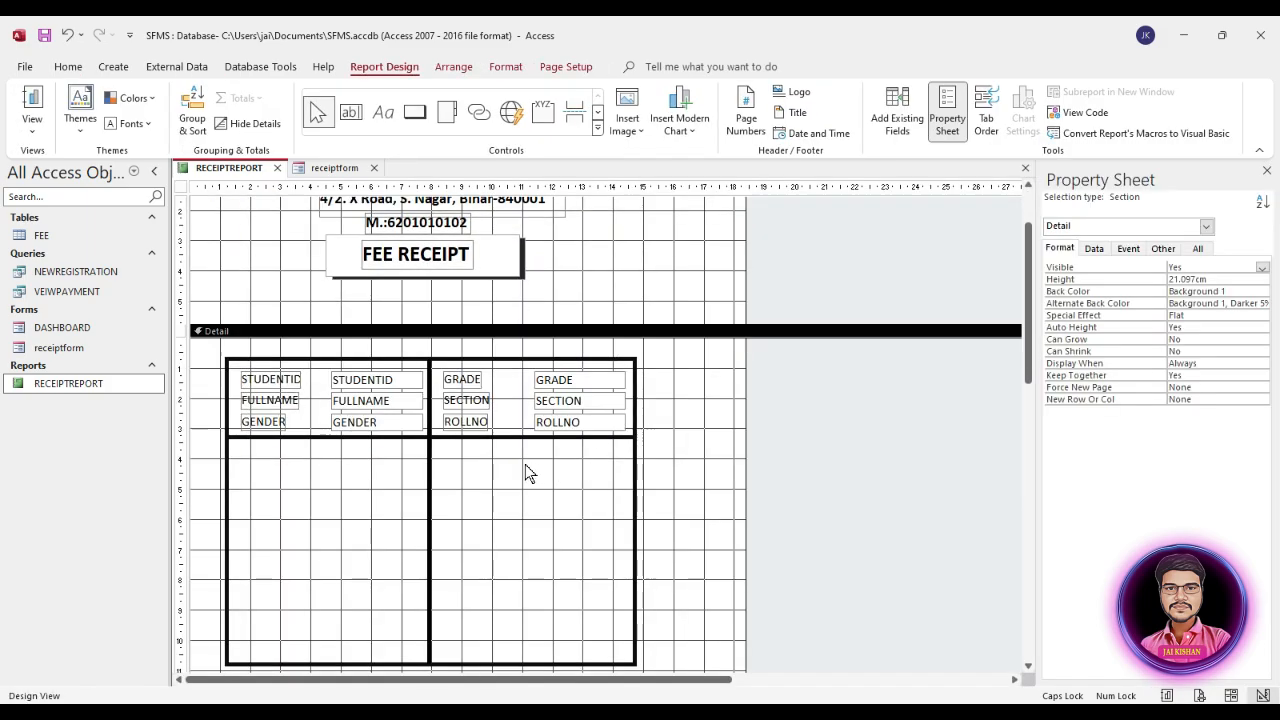
{"action": "left_click", "coordinate": [428, 473]}
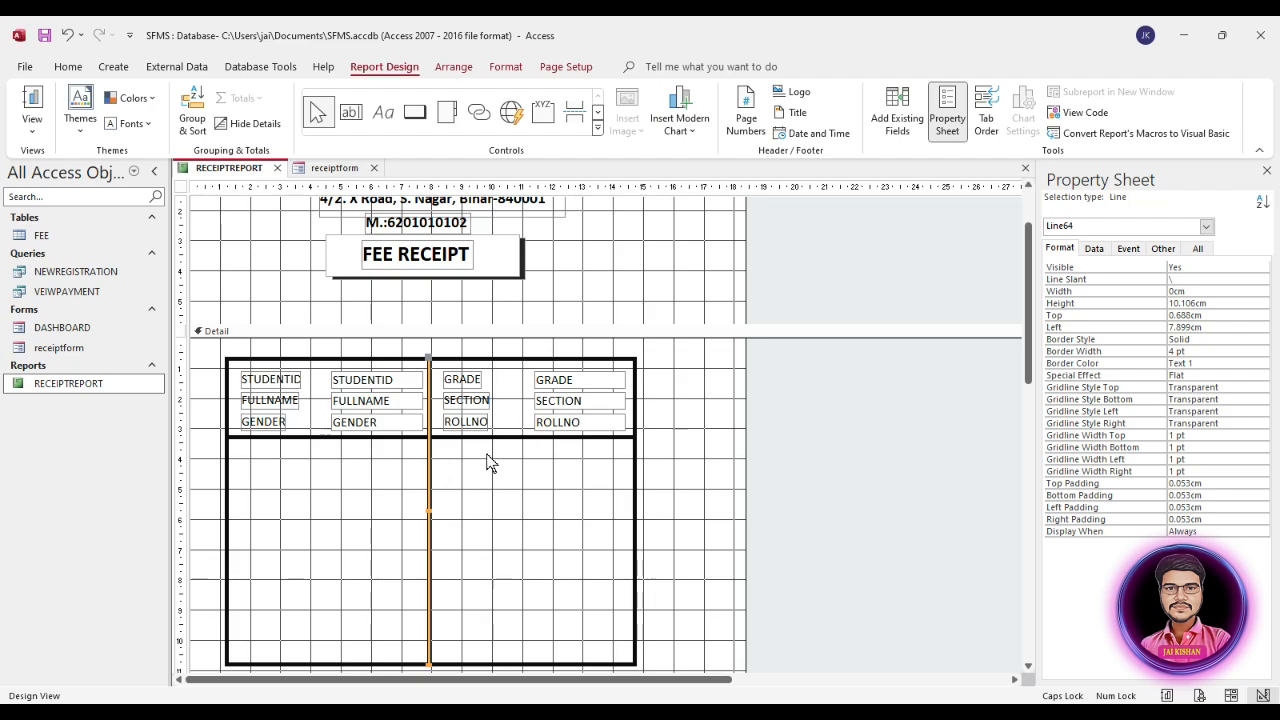
{"action": "key", "text": "ctrl+v"}
{"action": "scroll", "coordinate": [497, 466], "scroll_direction": "down", "scroll_amount": 3}
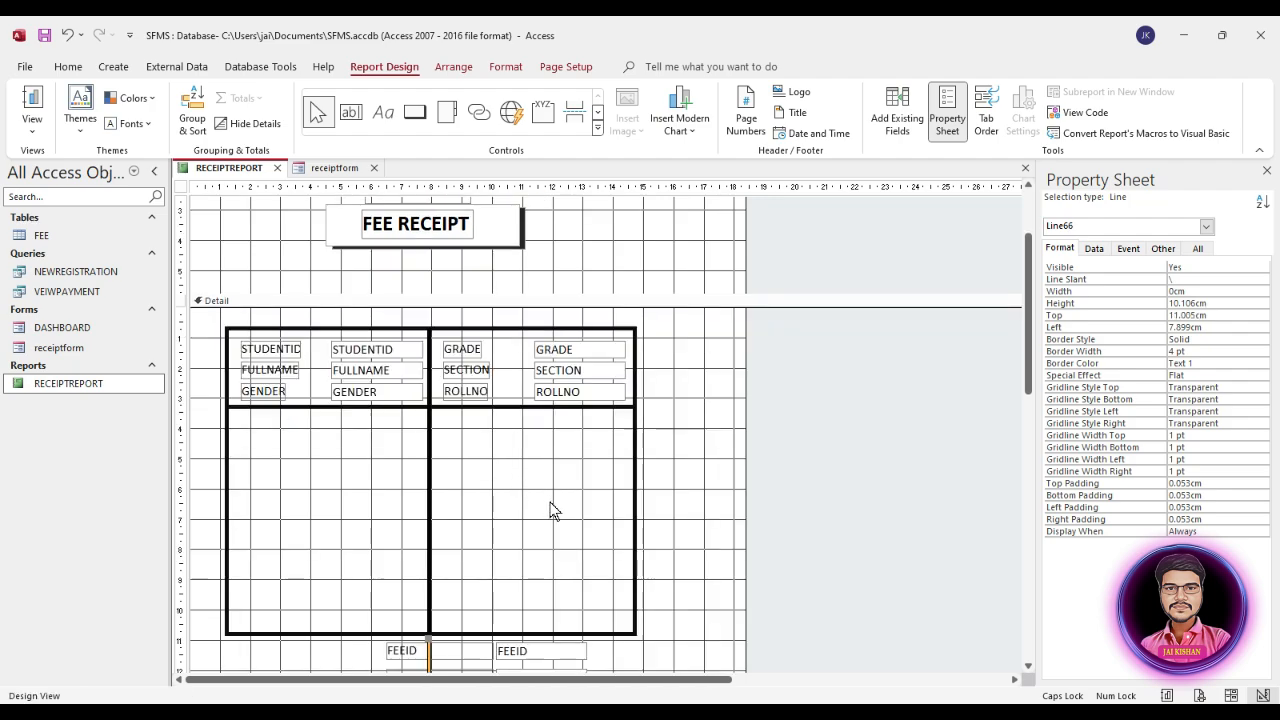
{"action": "left_click_drag", "start_coordinate": [428, 567], "coordinate": [361, 347]}
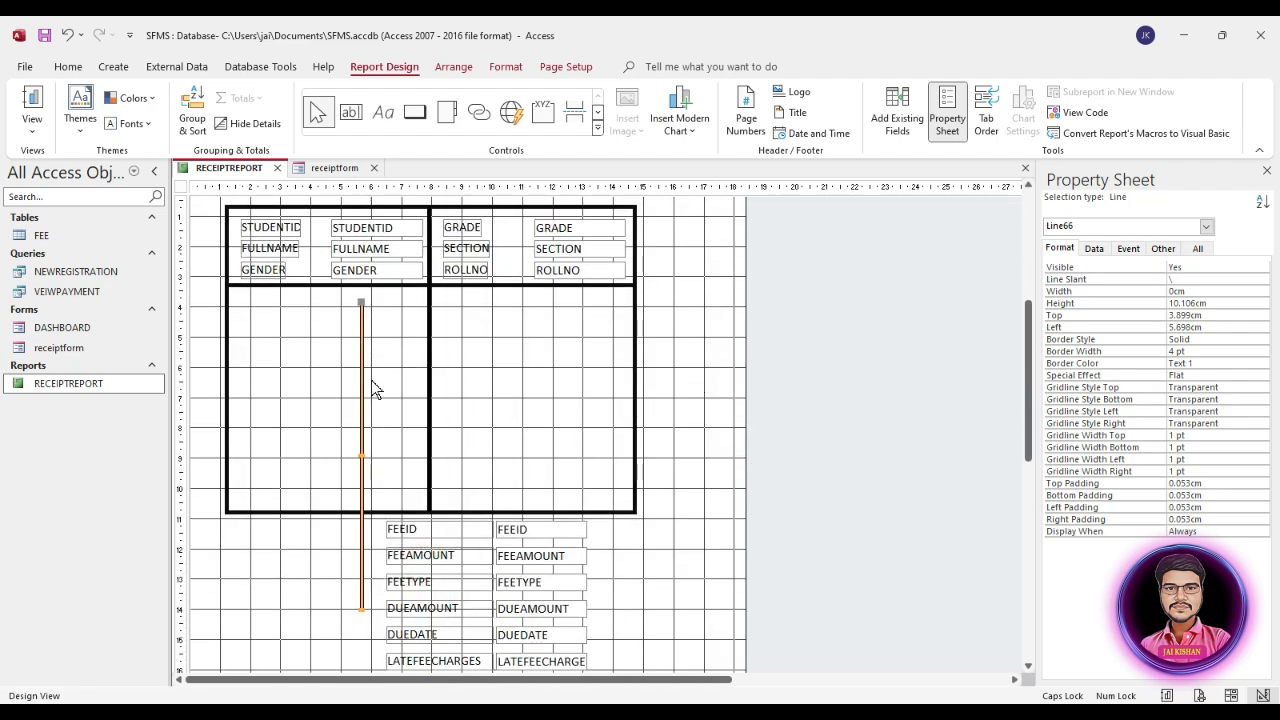
Step: Turn the duplicated line horizontal with a height of 0 cm and start it at the lower rectangle's left edge, about 4.2 cm down
{"action": "left_click", "coordinate": [361, 610]}
{"action": "left_click_drag", "start_coordinate": [361, 610], "coordinate": [667, 300]}
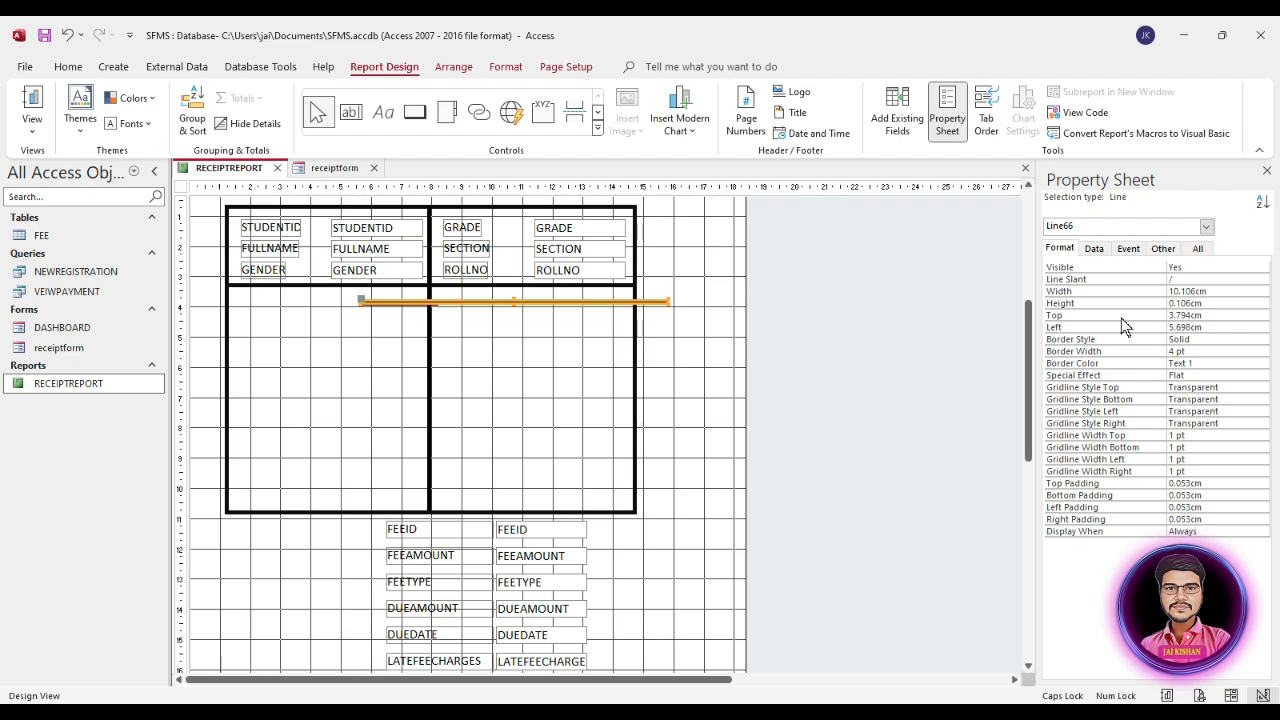
{"action": "left_click", "coordinate": [1068, 300]}
{"action": "type", "text": "0"}
{"action": "left_click_drag", "start_coordinate": [569, 303], "coordinate": [433, 318]}
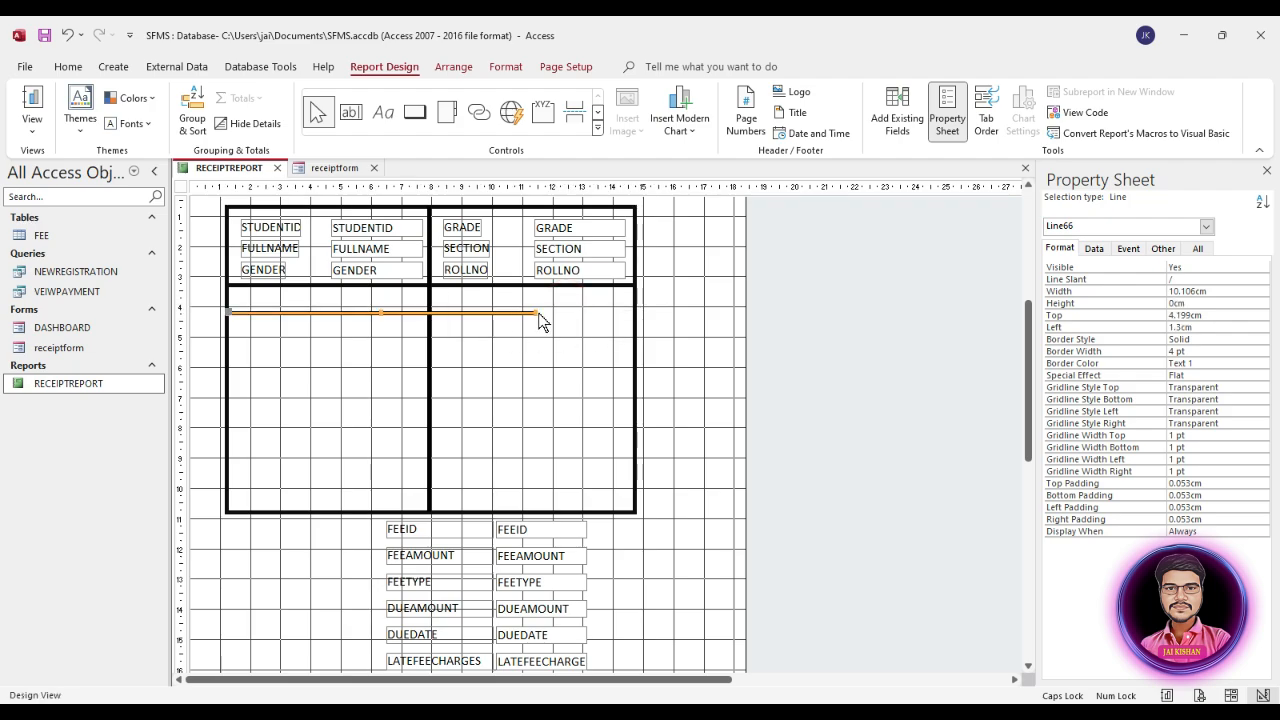
Step: Copy the lower rectangle's width of 13.497 cm to the horizontal line so that it spans both columns
{"action": "left_click", "coordinate": [634, 314]}
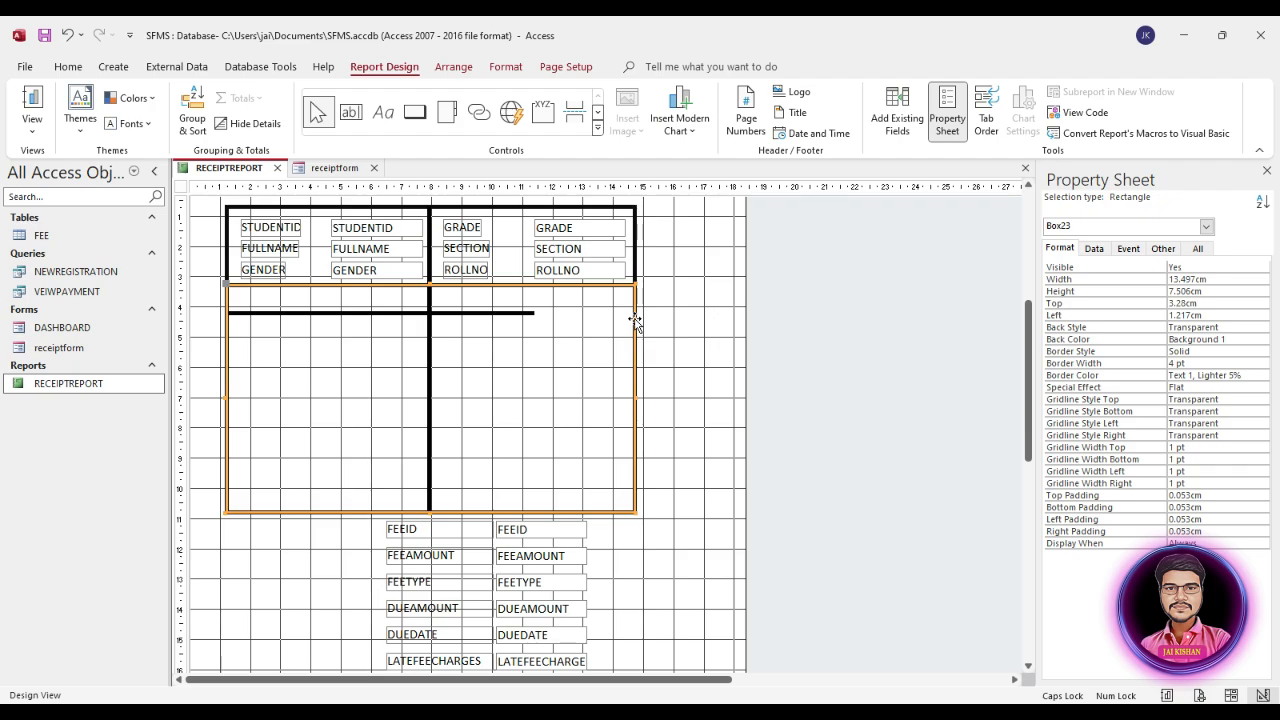
{"action": "left_click", "coordinate": [1082, 278]}
{"action": "key", "text": "ctrl+c"}
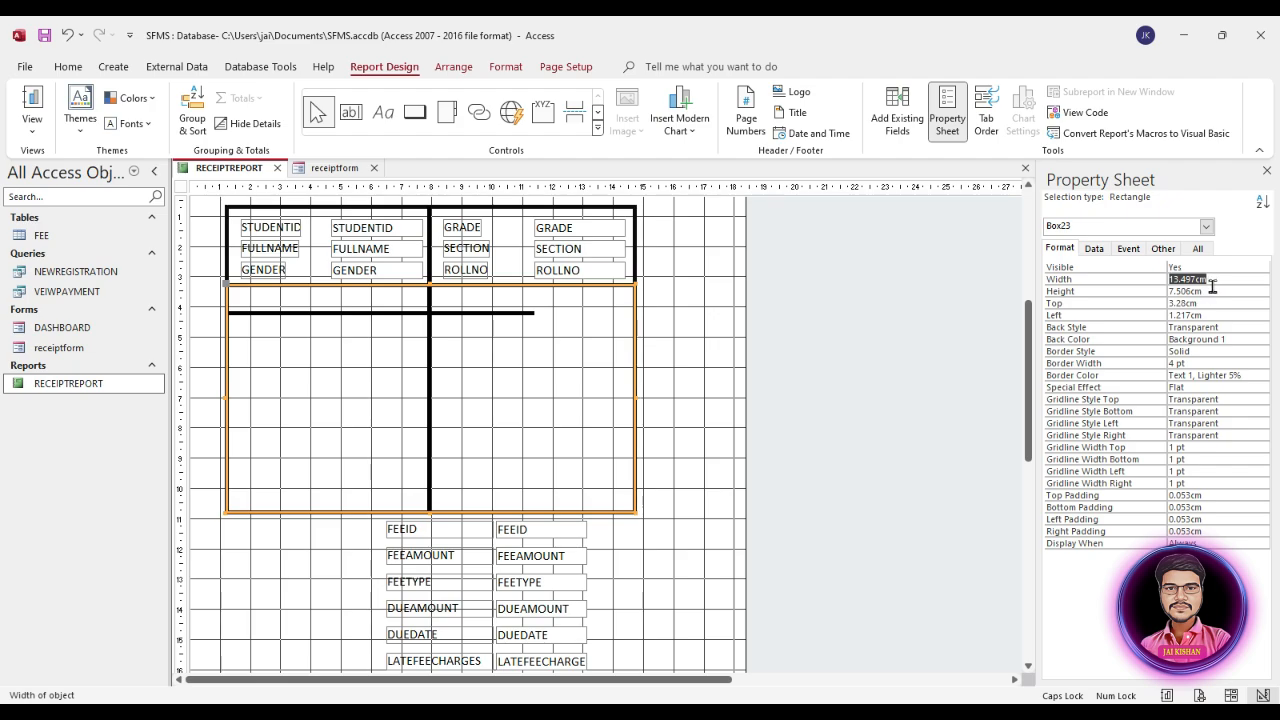
{"action": "left_click", "coordinate": [499, 313]}
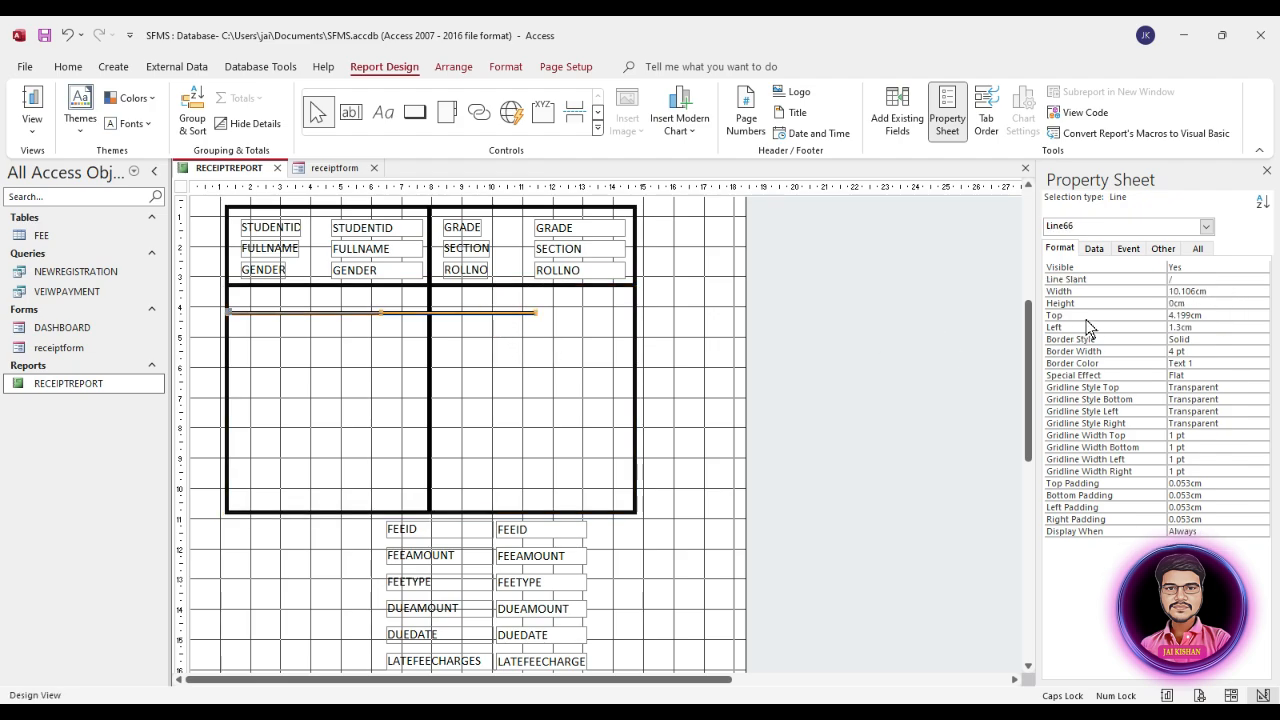
{"action": "left_click", "coordinate": [1218, 291]}
{"action": "key", "text": "ctrl+v"}
{"action": "key", "text": "Return"}
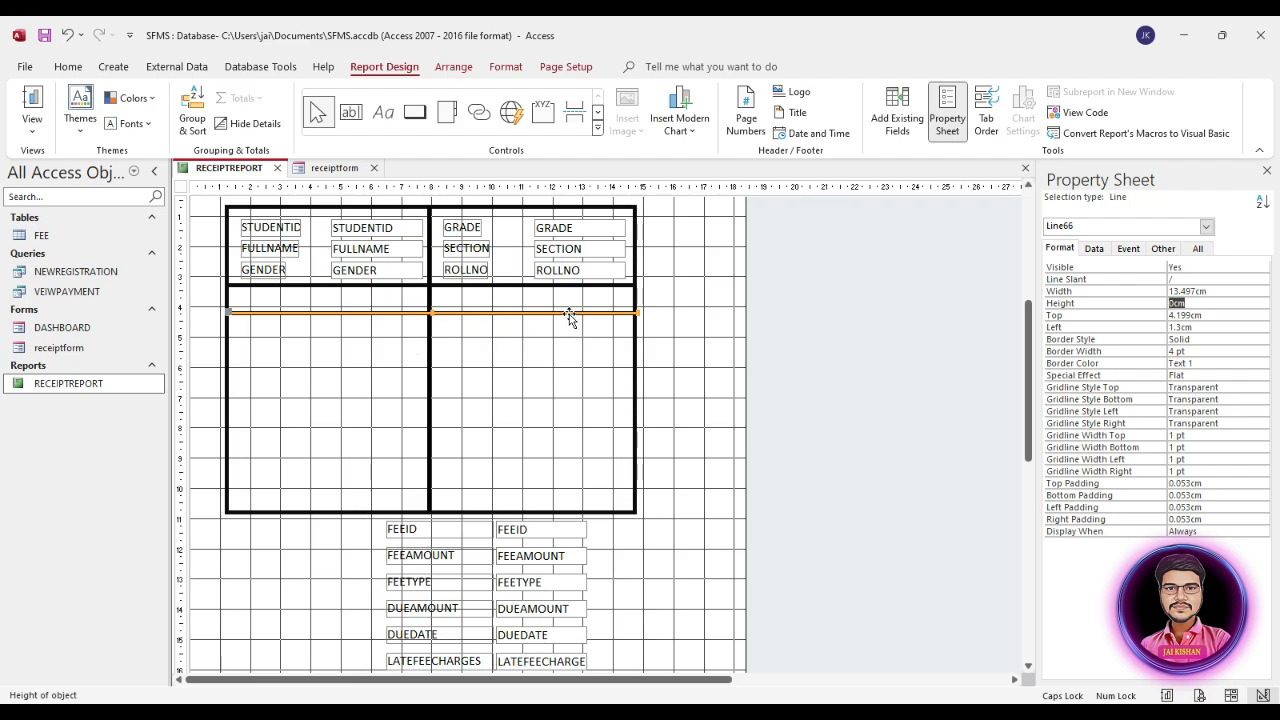
Step: Shift the horizontal line to about 1.2 cm left and 4.4 cm top so its ends meet the rectangle's sides
{"action": "key", "text": "Up"}
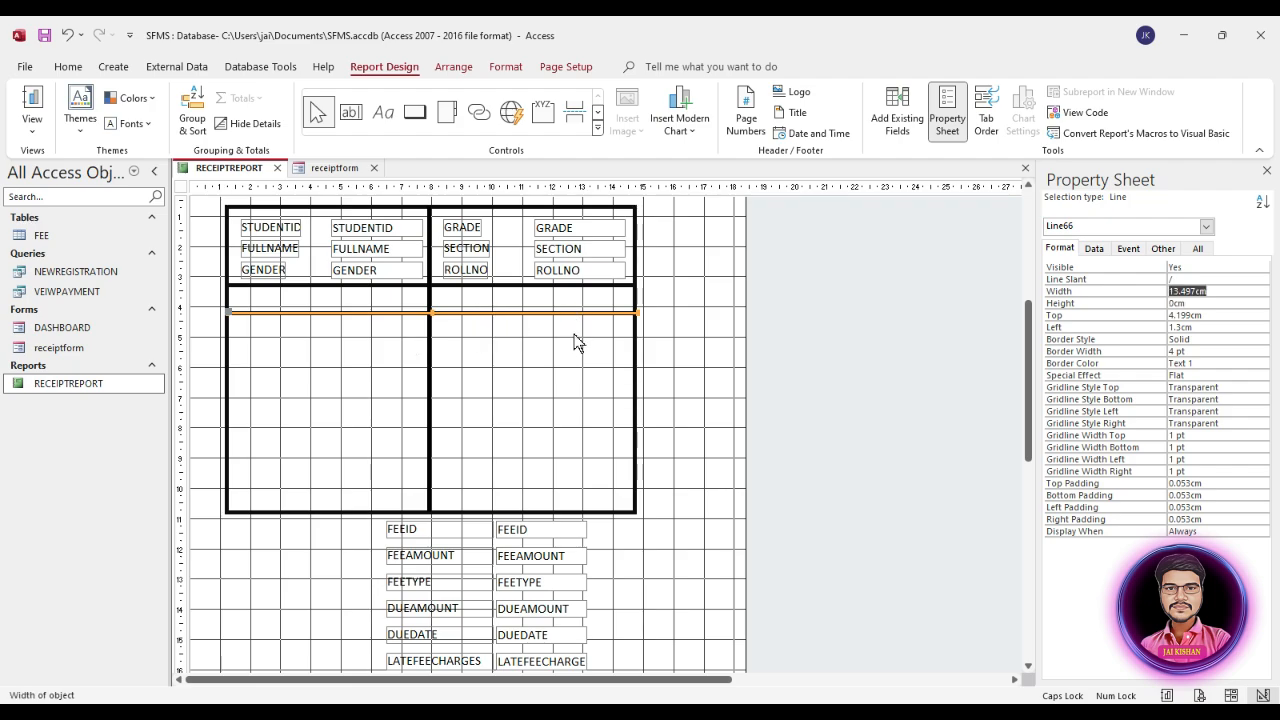
{"action": "left_click", "coordinate": [567, 354]}
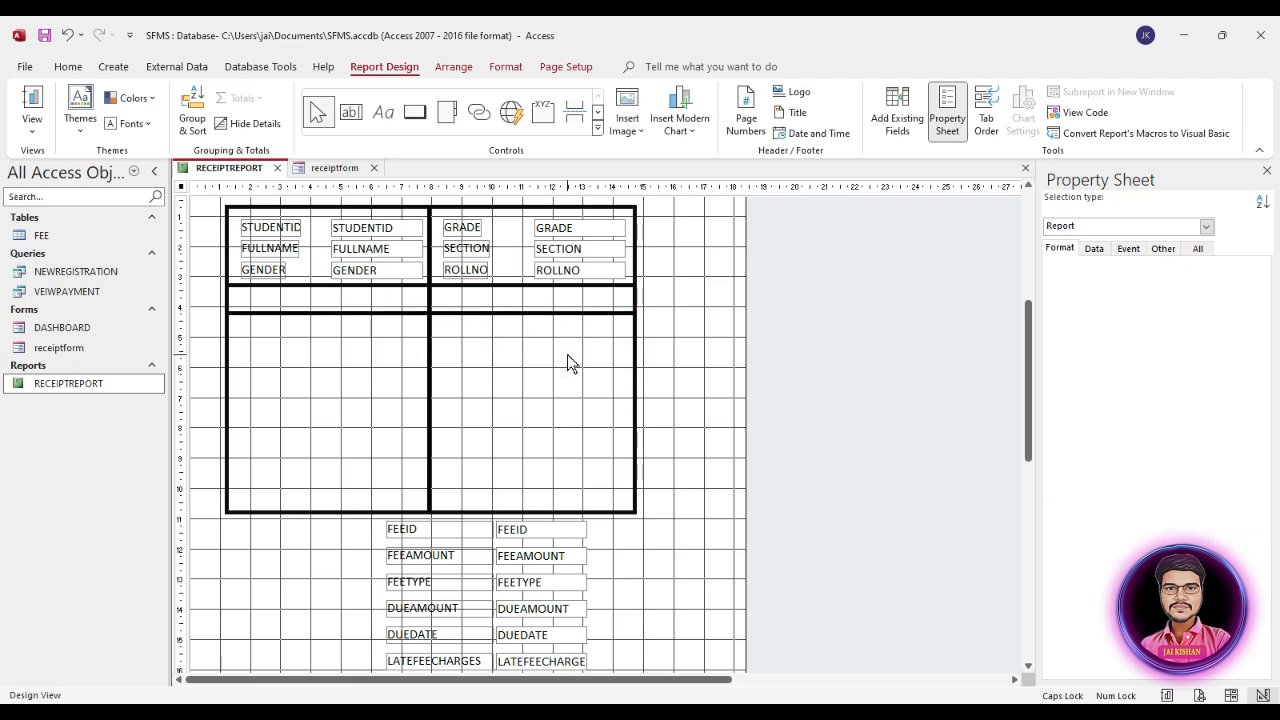
{"action": "left_click", "coordinate": [355, 312]}
{"action": "left_click_drag", "start_coordinate": [355, 312], "coordinate": [359, 315]}
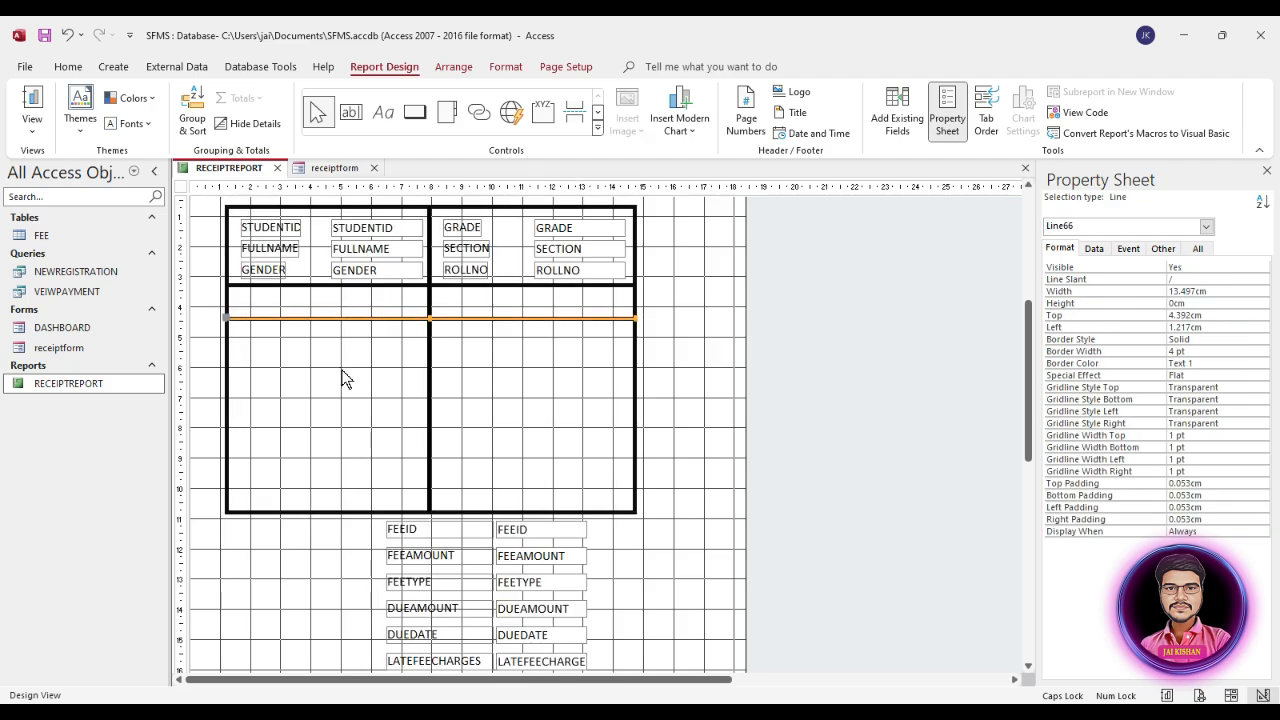
{"action": "left_click", "coordinate": [277, 398]}
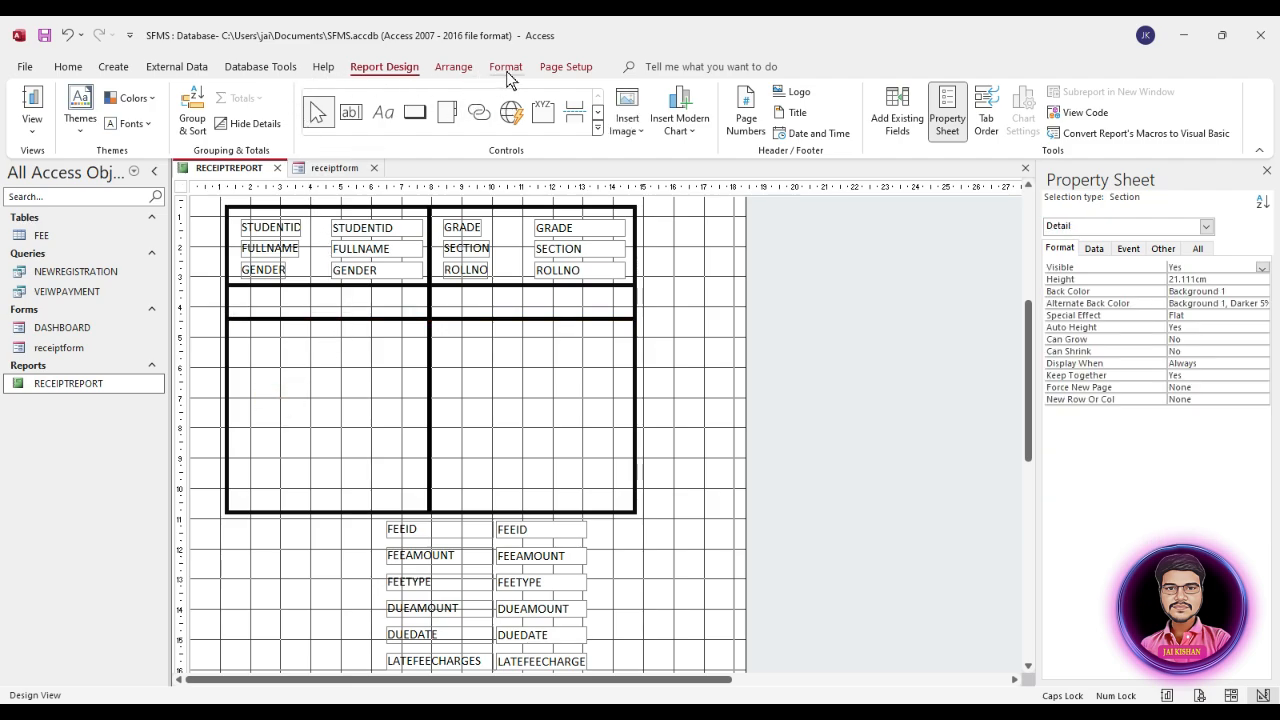
Step: Add a label about 5.2 cm wide with the caption DETAILS in the first column of the row above the horizontal line
{"action": "left_click", "coordinate": [382, 111]}
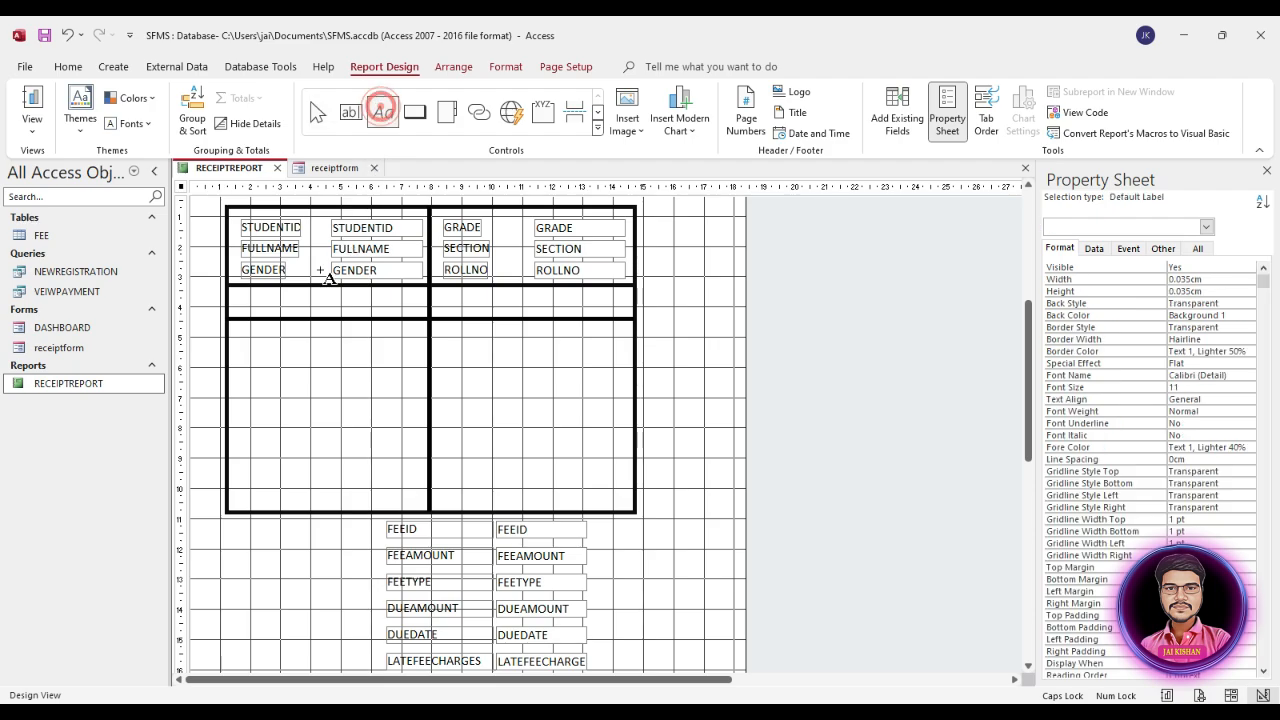
{"action": "left_click_drag", "start_coordinate": [253, 298], "coordinate": [411, 318]}
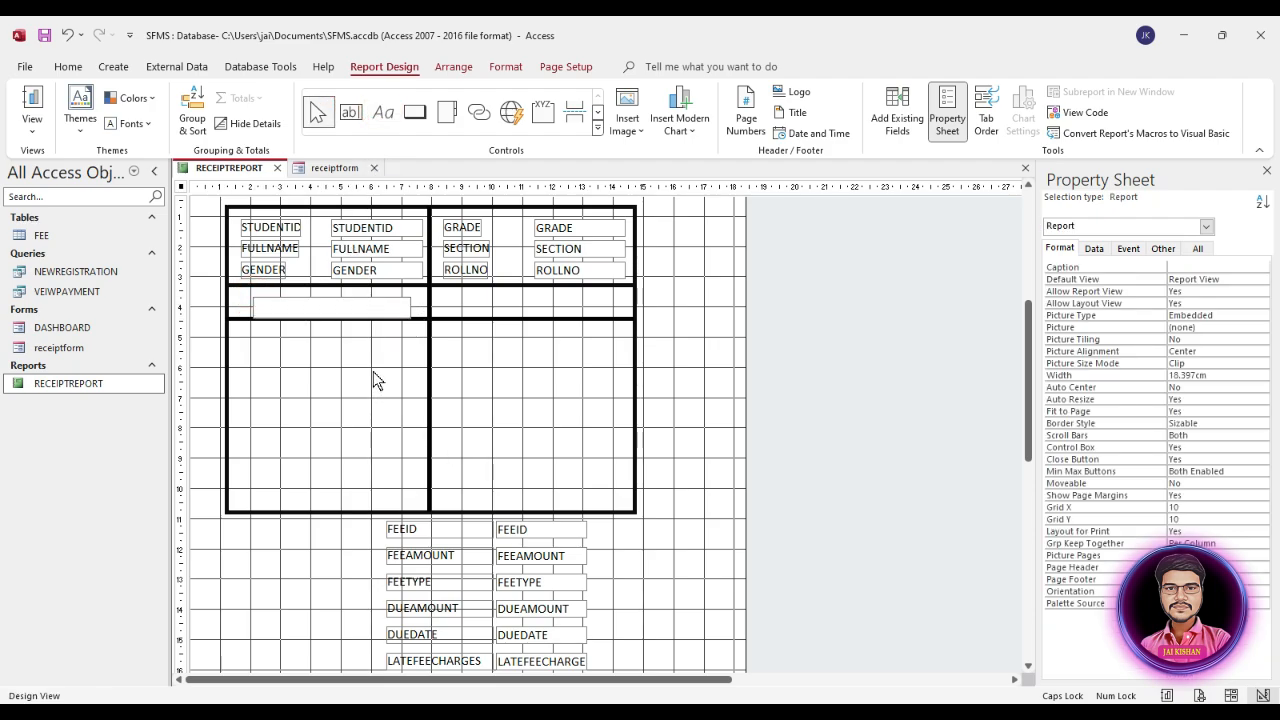
{"action": "type", "text": "DETAILS"}
{"action": "left_click", "coordinate": [366, 371]}
{"action": "left_click", "coordinate": [343, 305]}
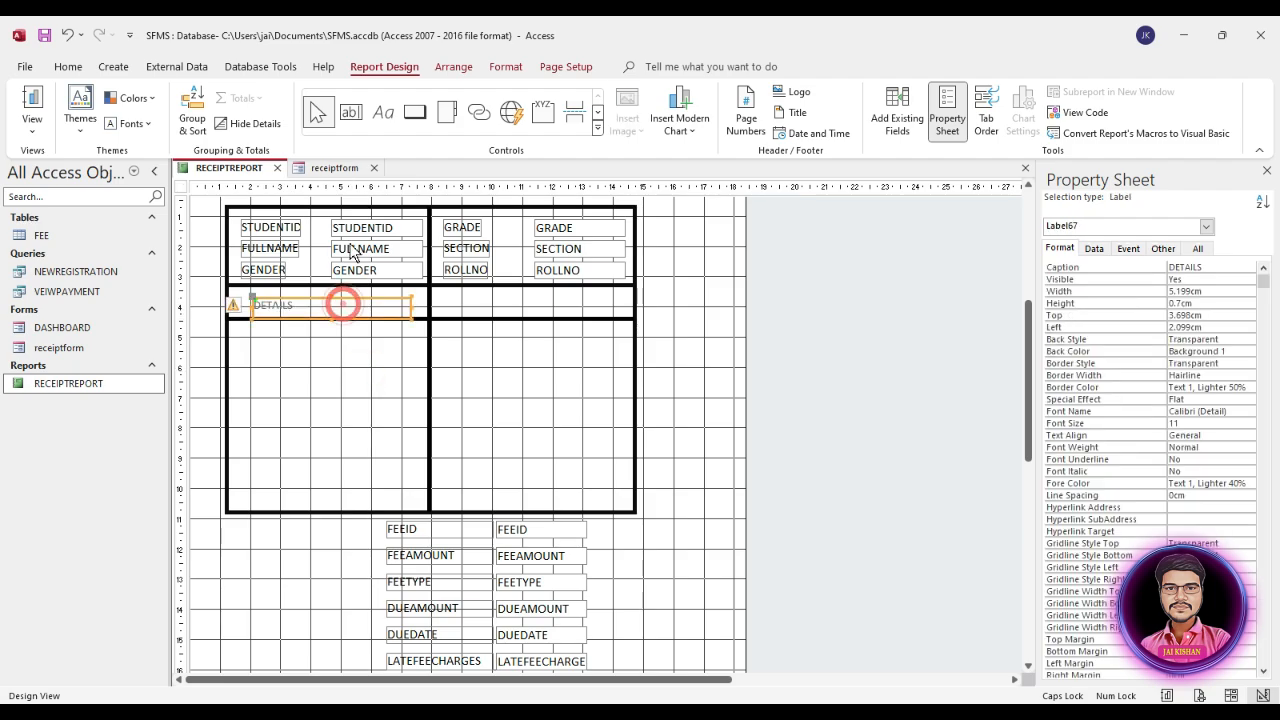
Step: Format the DETAILS label as black, bold text with font size 14
{"action": "left_click", "coordinate": [505, 66]}
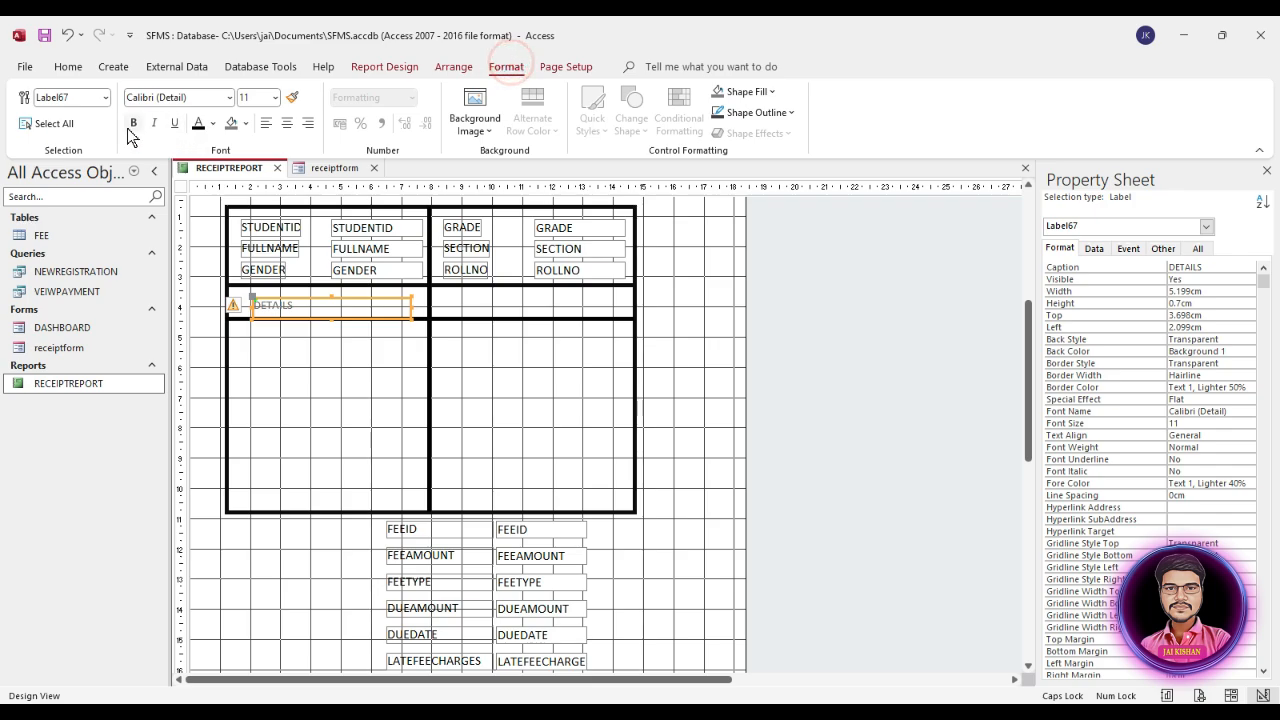
{"action": "left_click", "coordinate": [198, 122]}
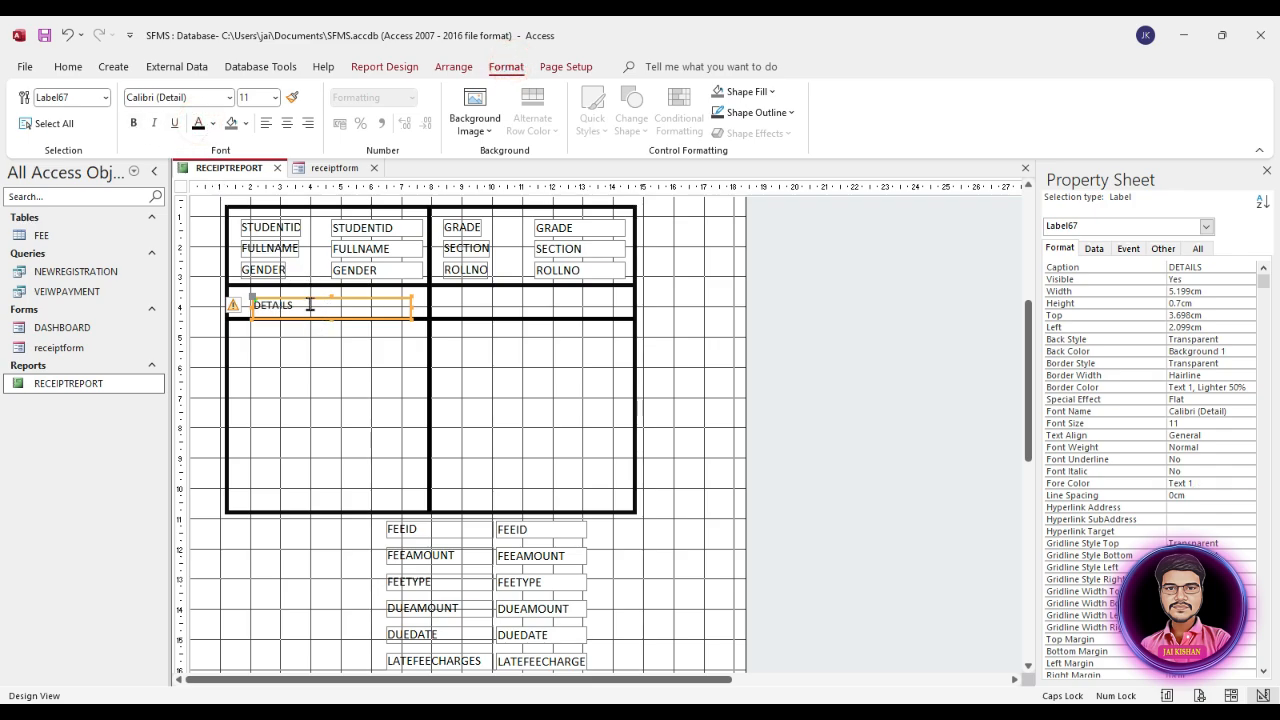
{"action": "left_click", "coordinate": [273, 97]}
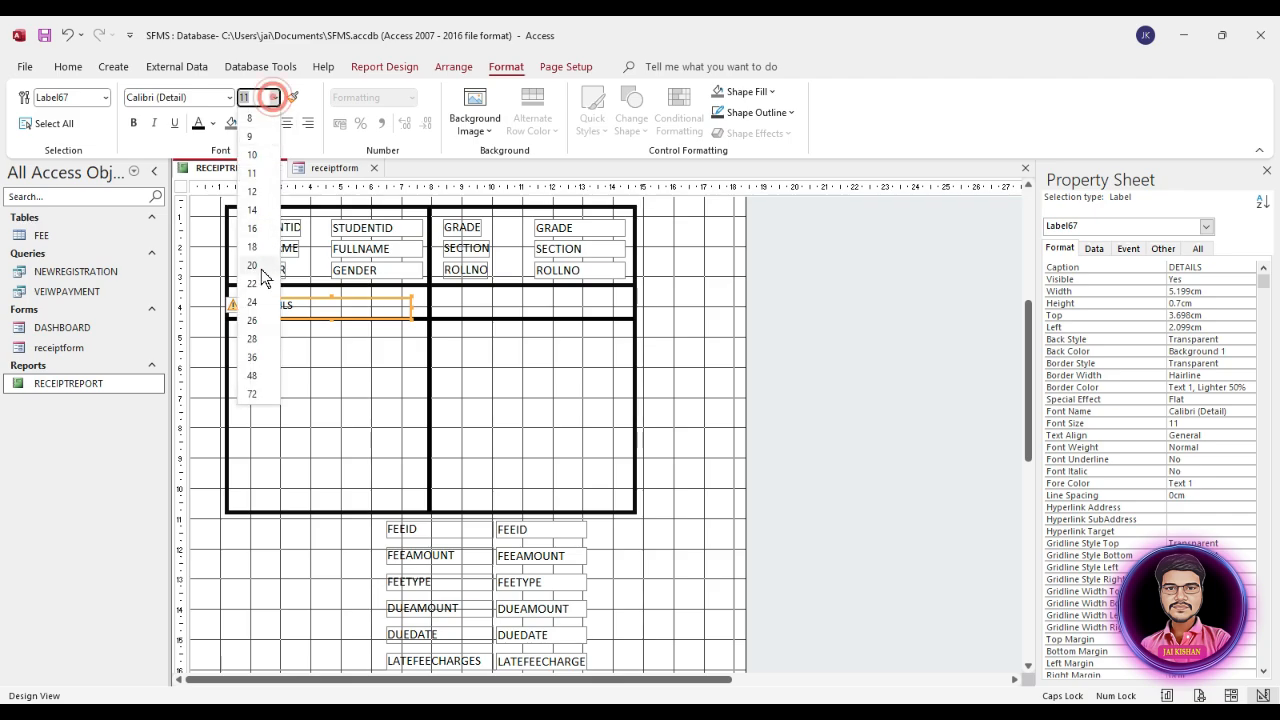
{"action": "left_click", "coordinate": [252, 210]}
{"action": "left_click", "coordinate": [132, 122]}
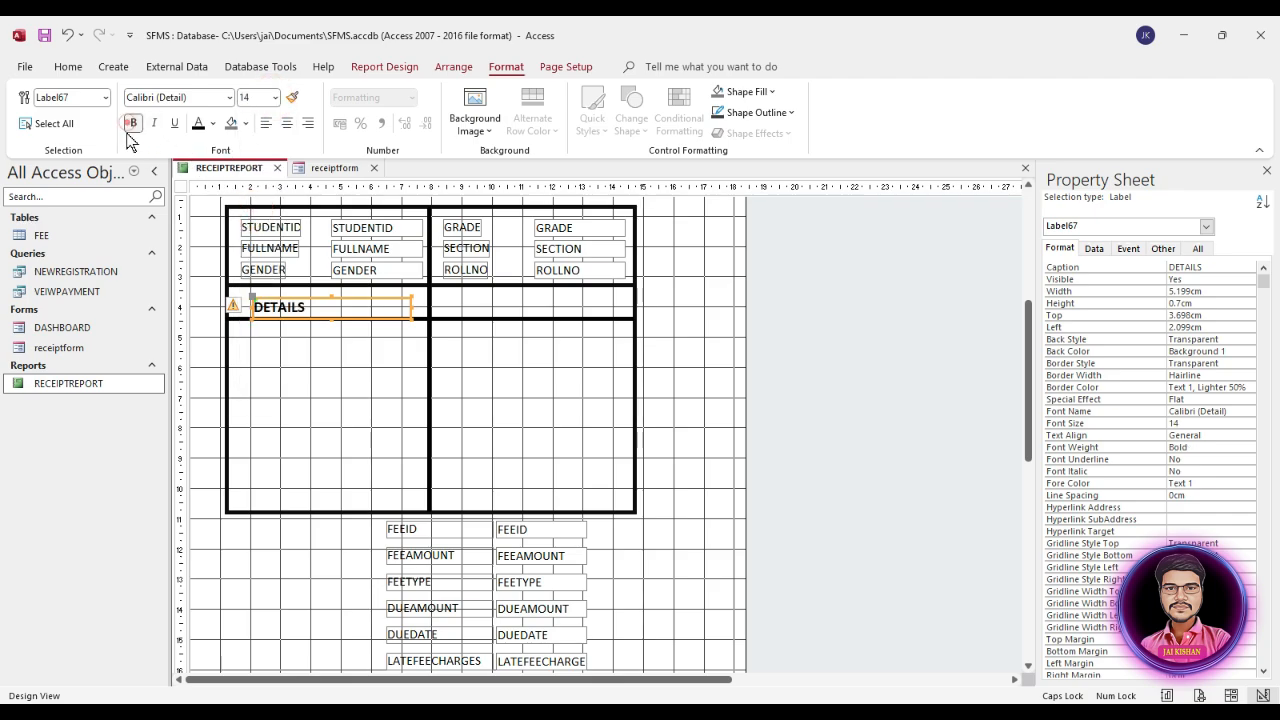
Step: Move the DETAILS label slightly up to fit between the two horizontal lines and centre its text
{"action": "left_click", "coordinate": [345, 307]}
{"action": "left_click_drag", "start_coordinate": [343, 306], "coordinate": [338, 300]}
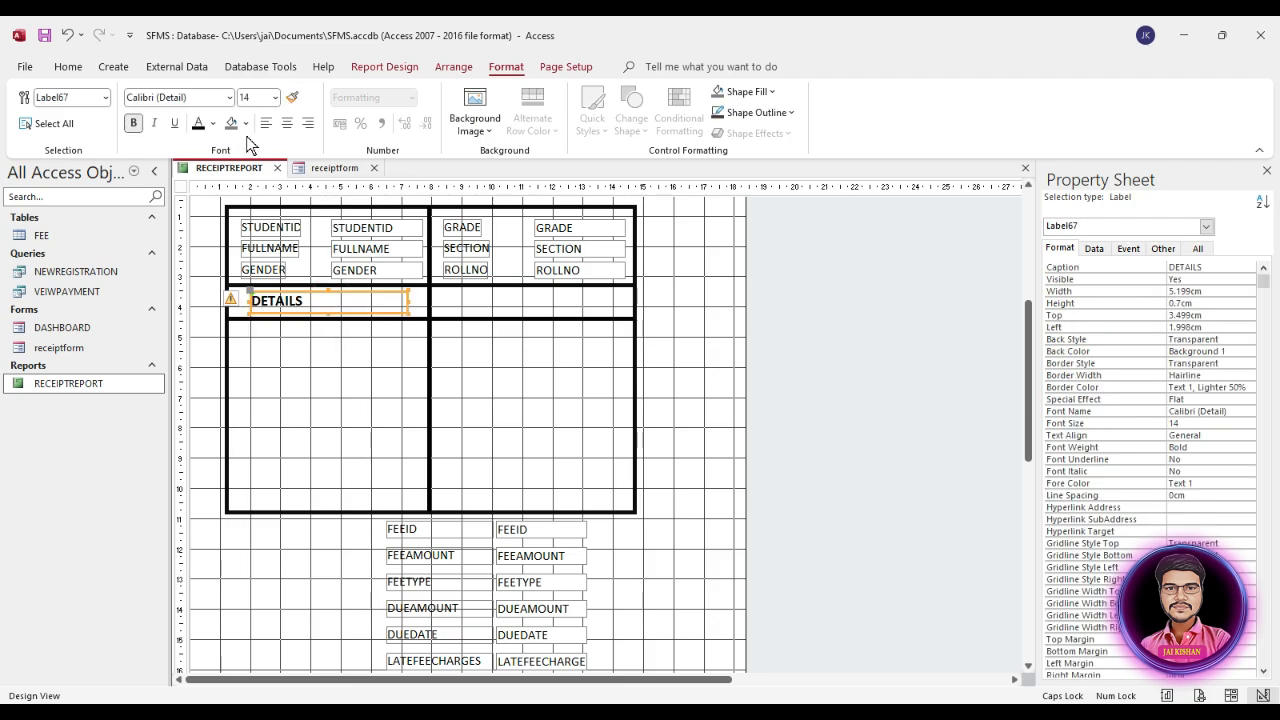
{"action": "left_click", "coordinate": [287, 123]}
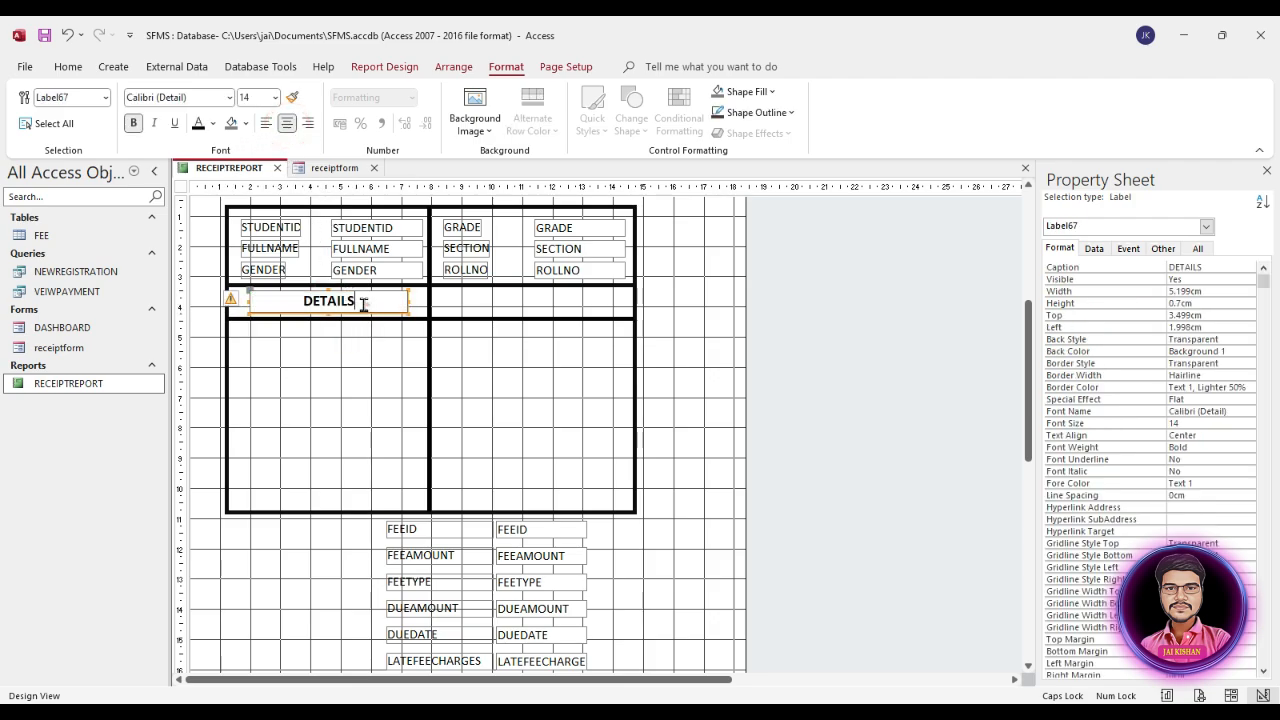
{"action": "left_click", "coordinate": [362, 360]}
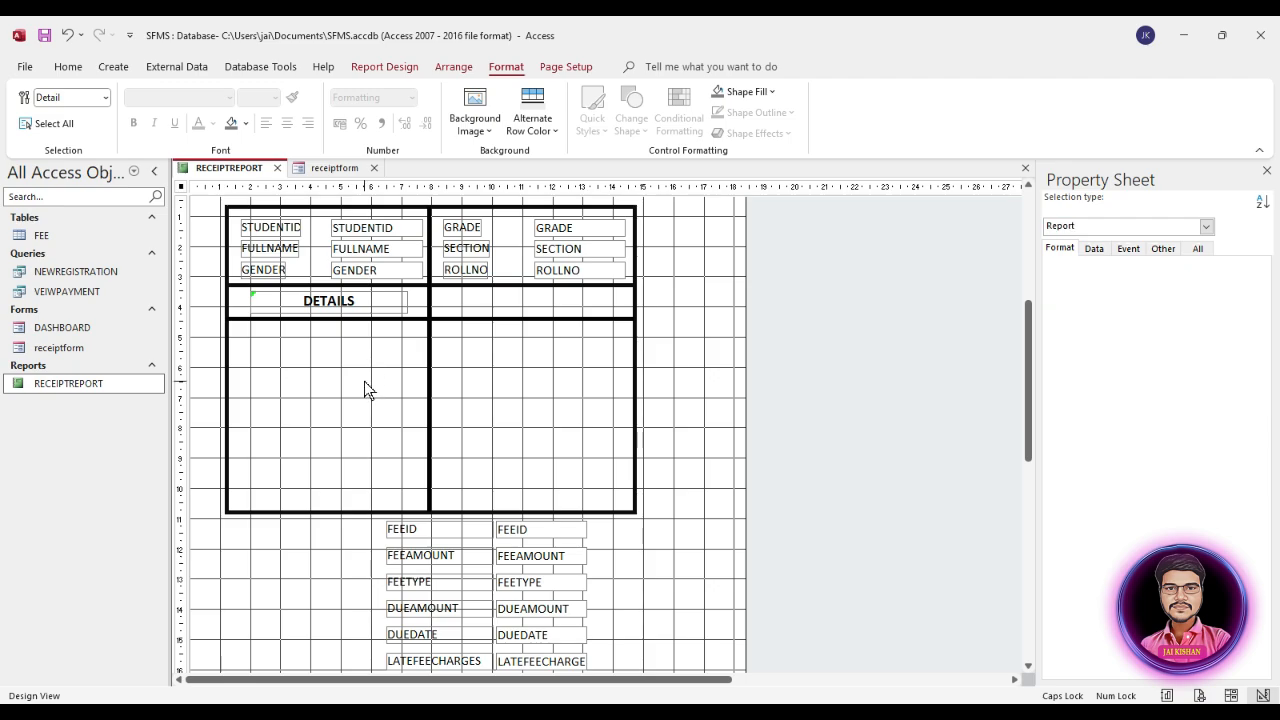
Step: Duplicate the formatted DETAILS label within the Detail section
{"action": "left_click", "coordinate": [363, 303]}
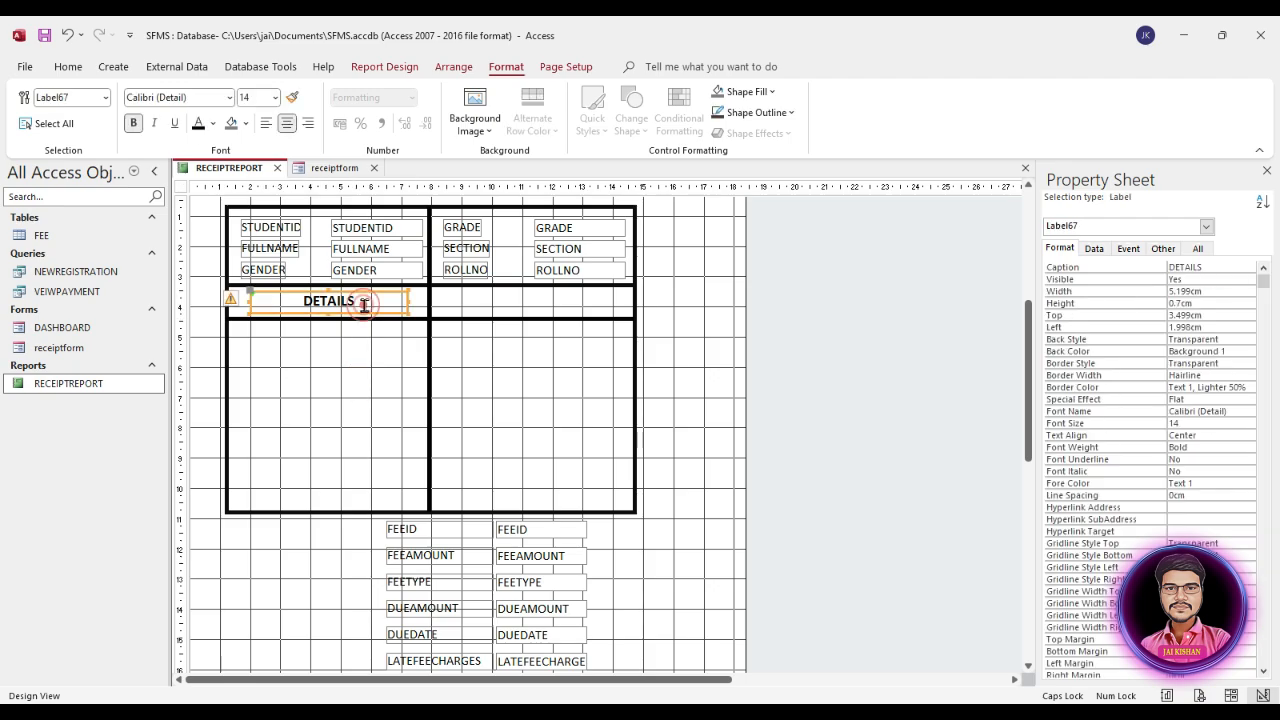
{"action": "key", "text": "ctrl+c"}
{"action": "key", "text": "ctrl+v"}
{"action": "left_click", "coordinate": [348, 374]}
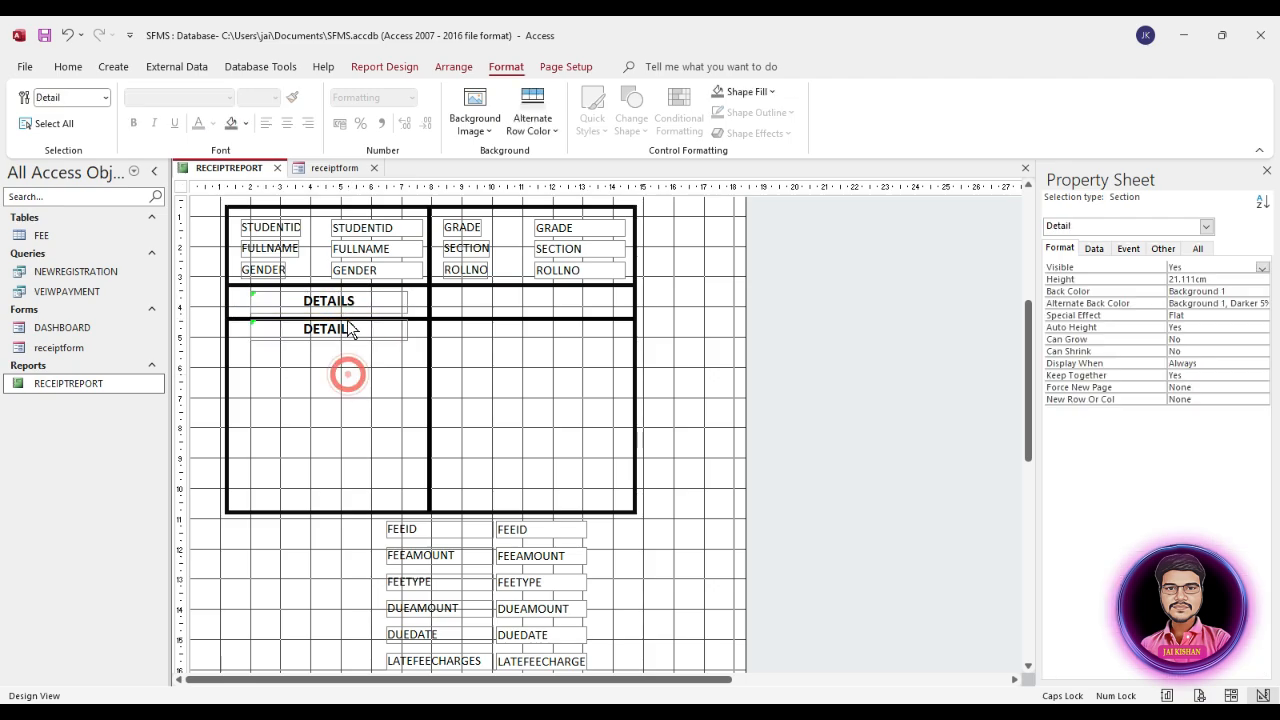
Step: Move the duplicated label into the second column of the heading row and change its caption to AMOUNT
{"action": "left_click_drag", "start_coordinate": [358, 330], "coordinate": [484, 302]}
{"action": "left_click", "coordinate": [566, 297]}
{"action": "type", "text": "A"}
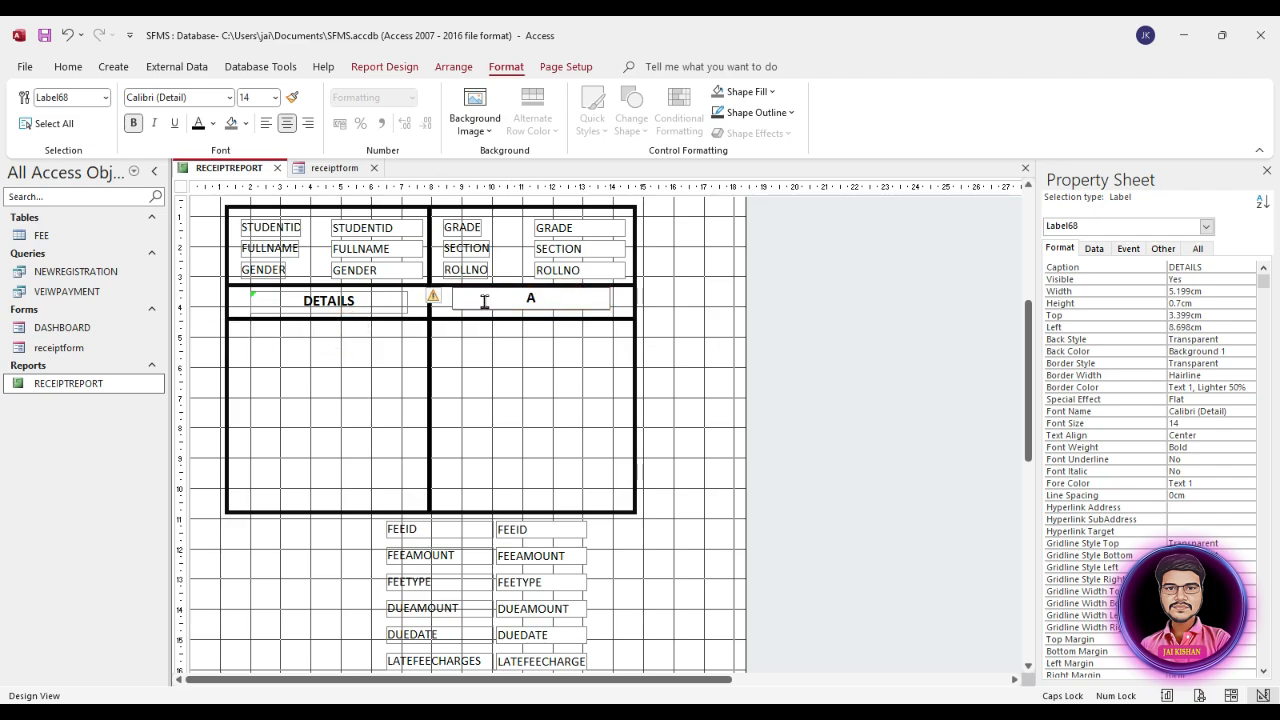
{"action": "type", "text": "MOUNT"}
{"action": "left_click", "coordinate": [483, 386]}
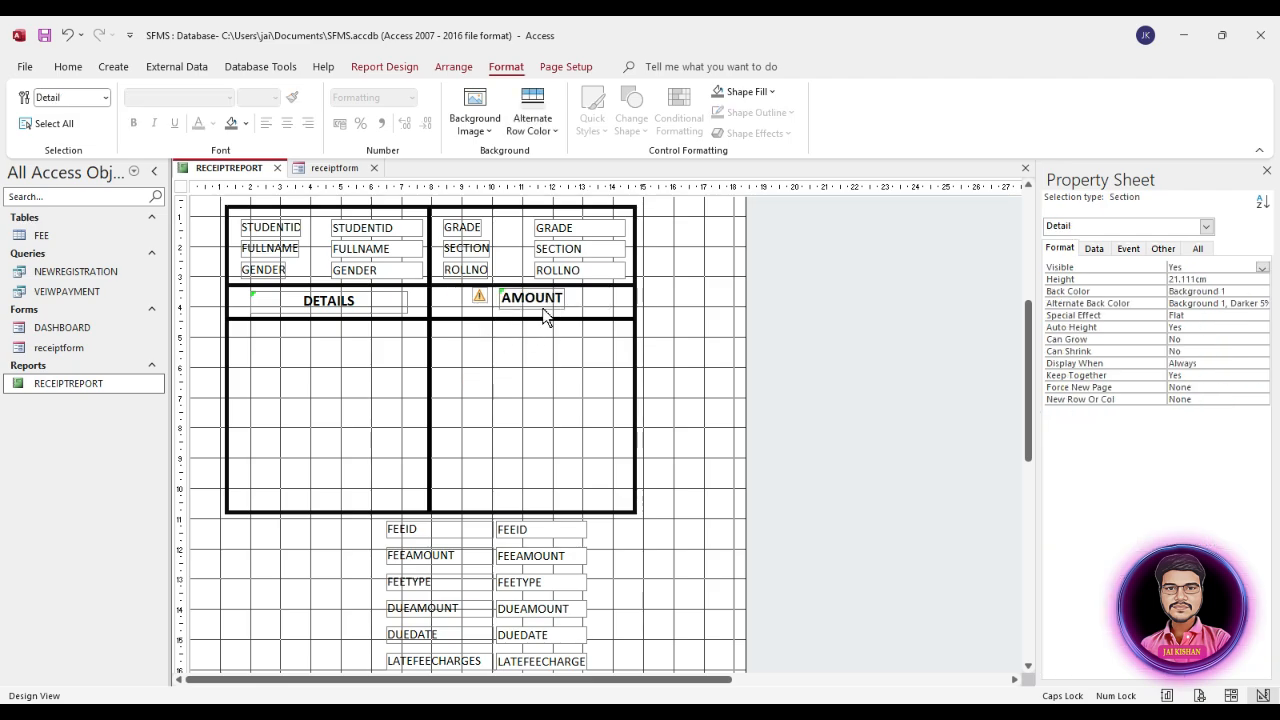
{"action": "left_click", "coordinate": [548, 303]}
{"action": "left_click_drag", "start_coordinate": [548, 302], "coordinate": [546, 306]}
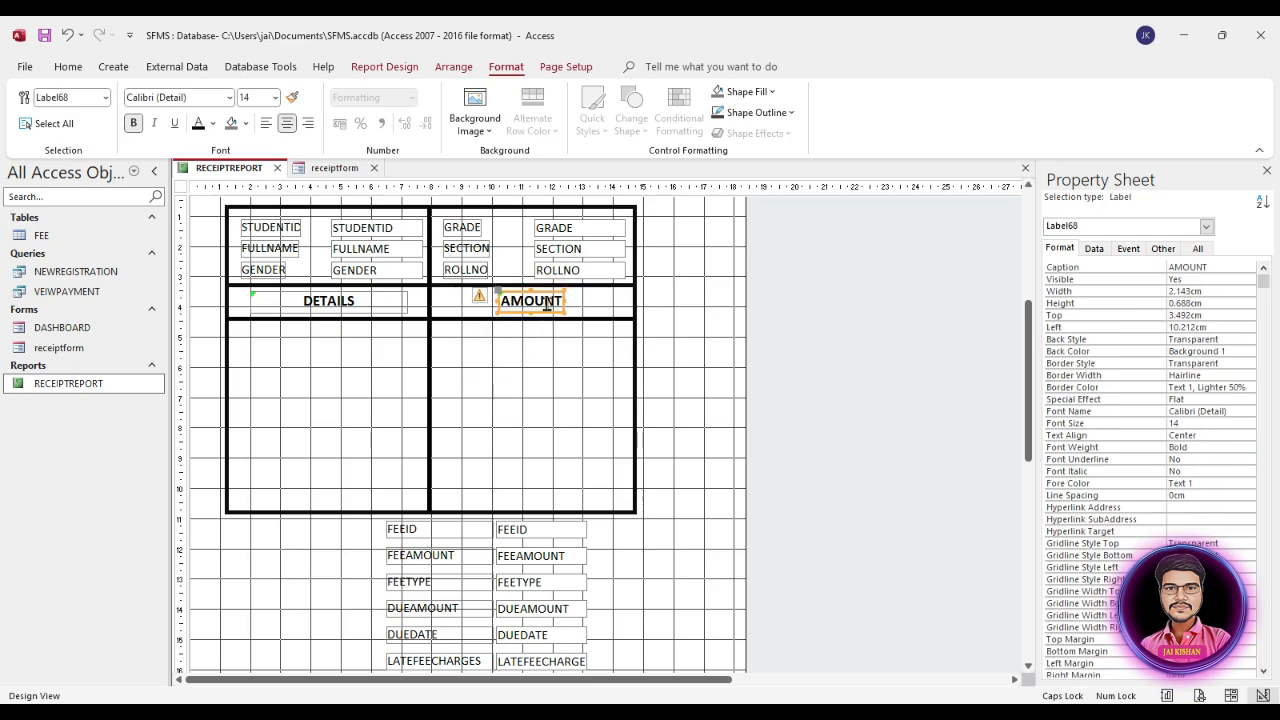
{"action": "left_click", "coordinate": [551, 356]}
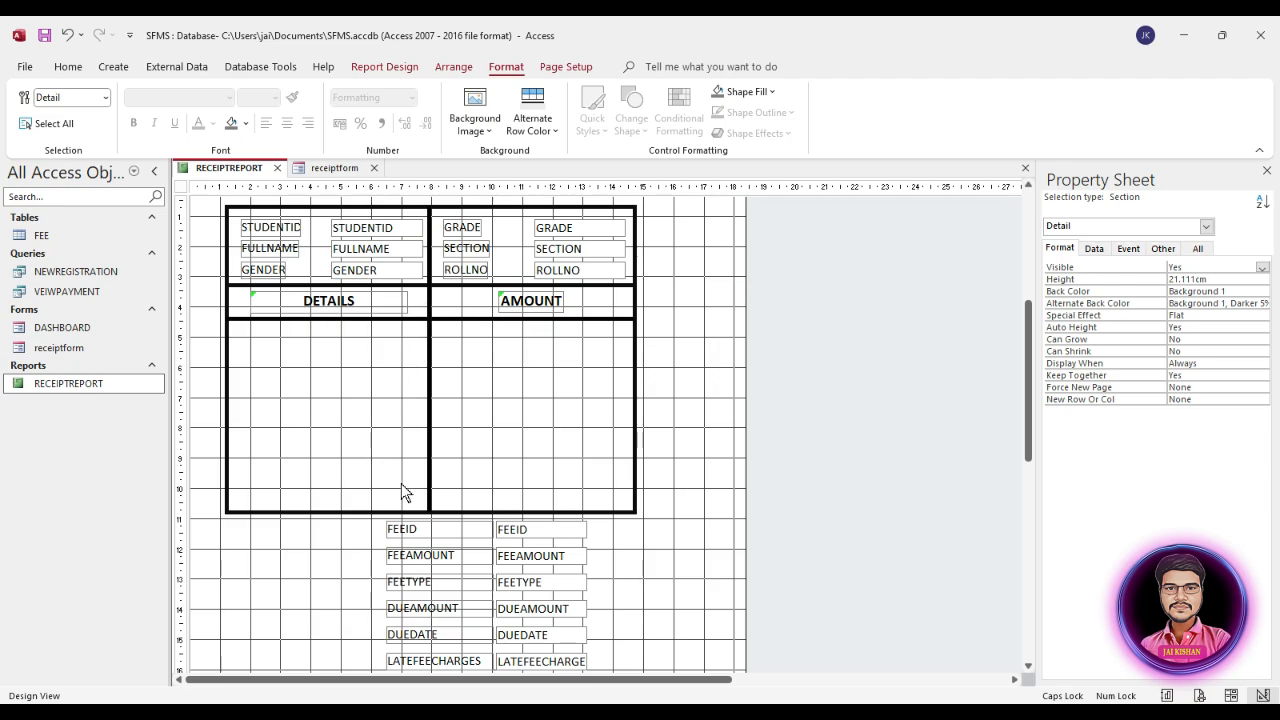
Step: Set the left position of all fee text boxes from FEEID to PAYMENTMODE to 11 cm
{"action": "scroll", "coordinate": [448, 549], "scroll_direction": "down", "scroll_amount": 3}
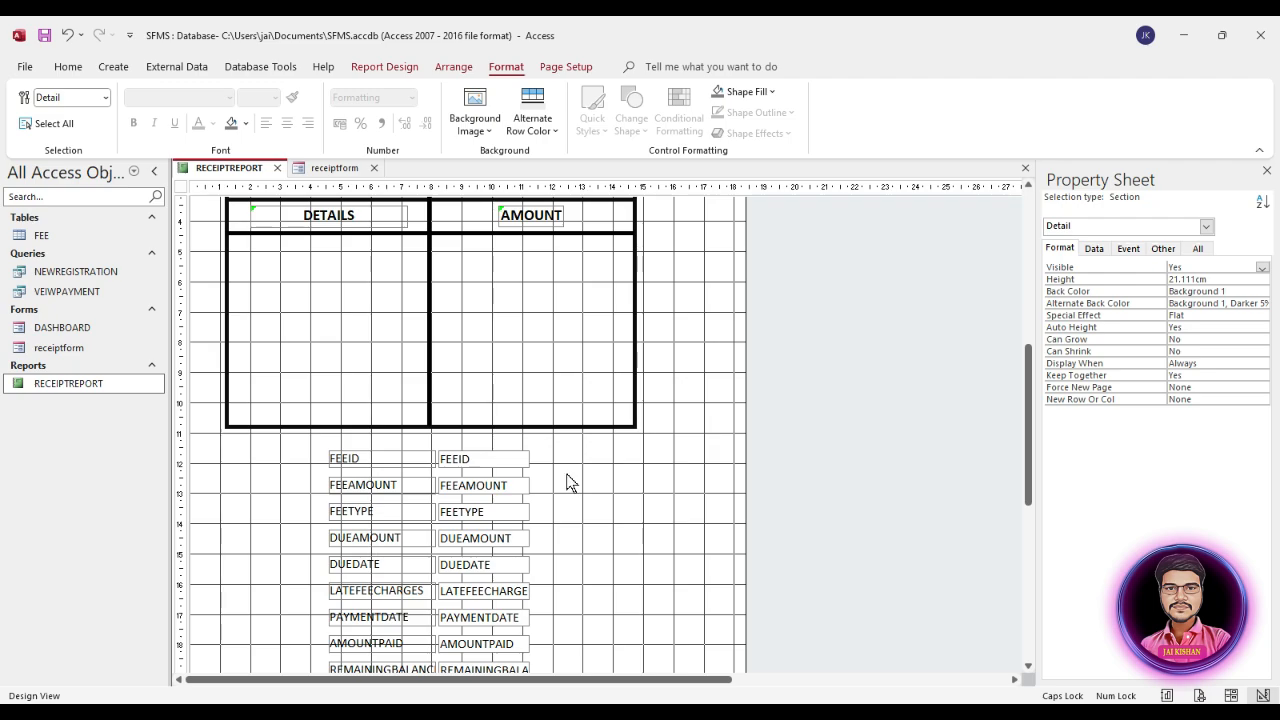
{"action": "left_click_drag", "start_coordinate": [551, 454], "coordinate": [495, 640]}
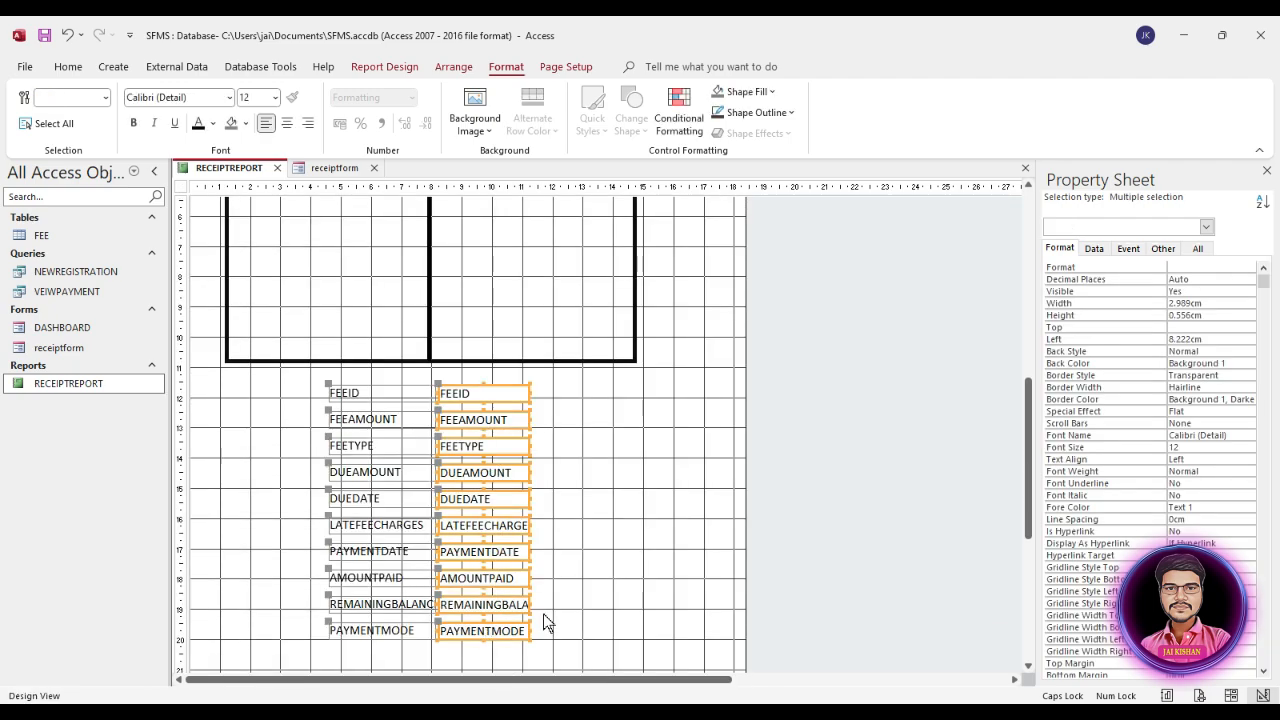
{"action": "scroll", "coordinate": [558, 617], "scroll_direction": "up", "scroll_amount": 3}
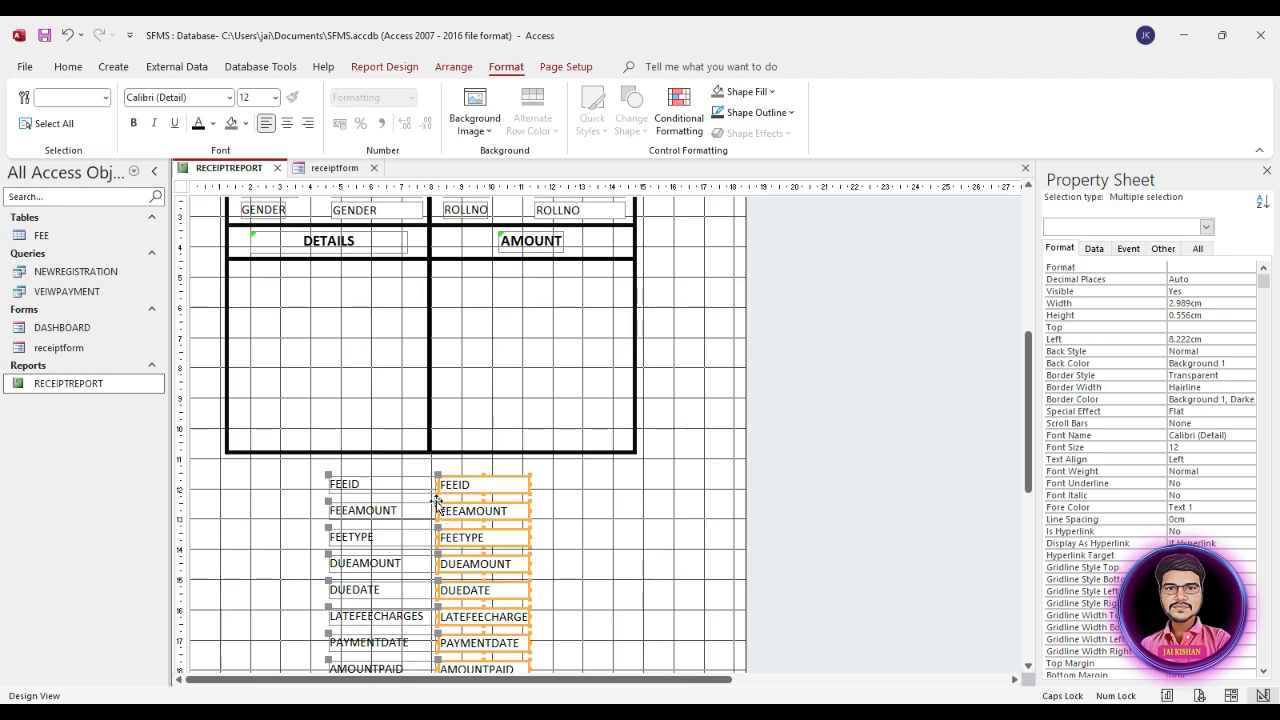
{"action": "left_click", "coordinate": [1089, 339]}
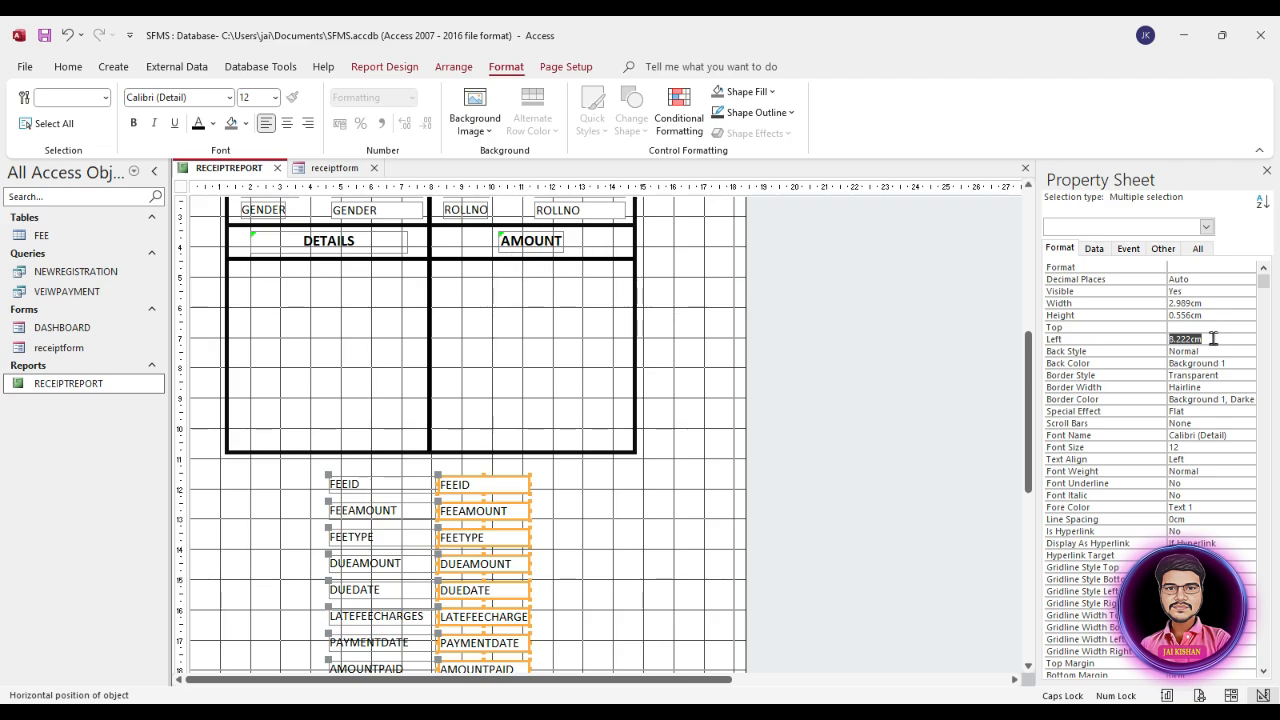
{"action": "type", "text": "11"}
{"action": "key", "text": "Return"}
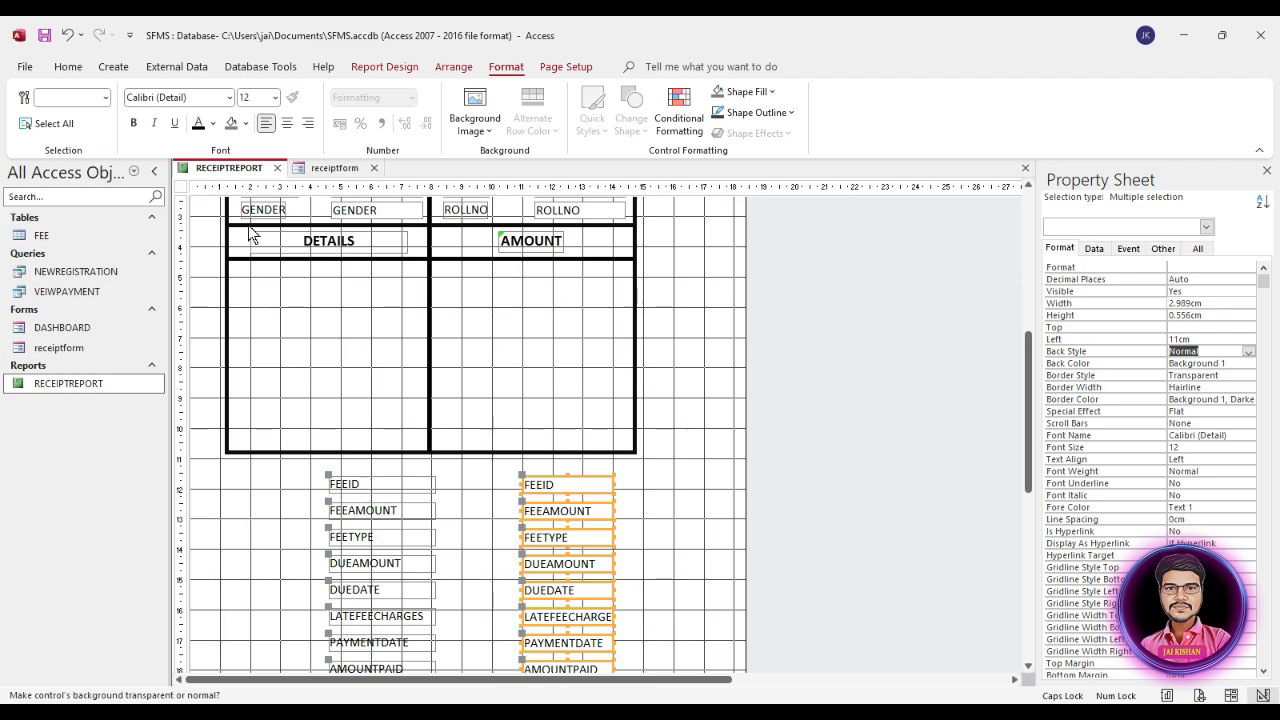
Step: Set the left position of all fee labels from FEEID to PAYMENTMODE to 2 cm
{"action": "left_click_drag", "start_coordinate": [443, 481], "coordinate": [349, 598]}
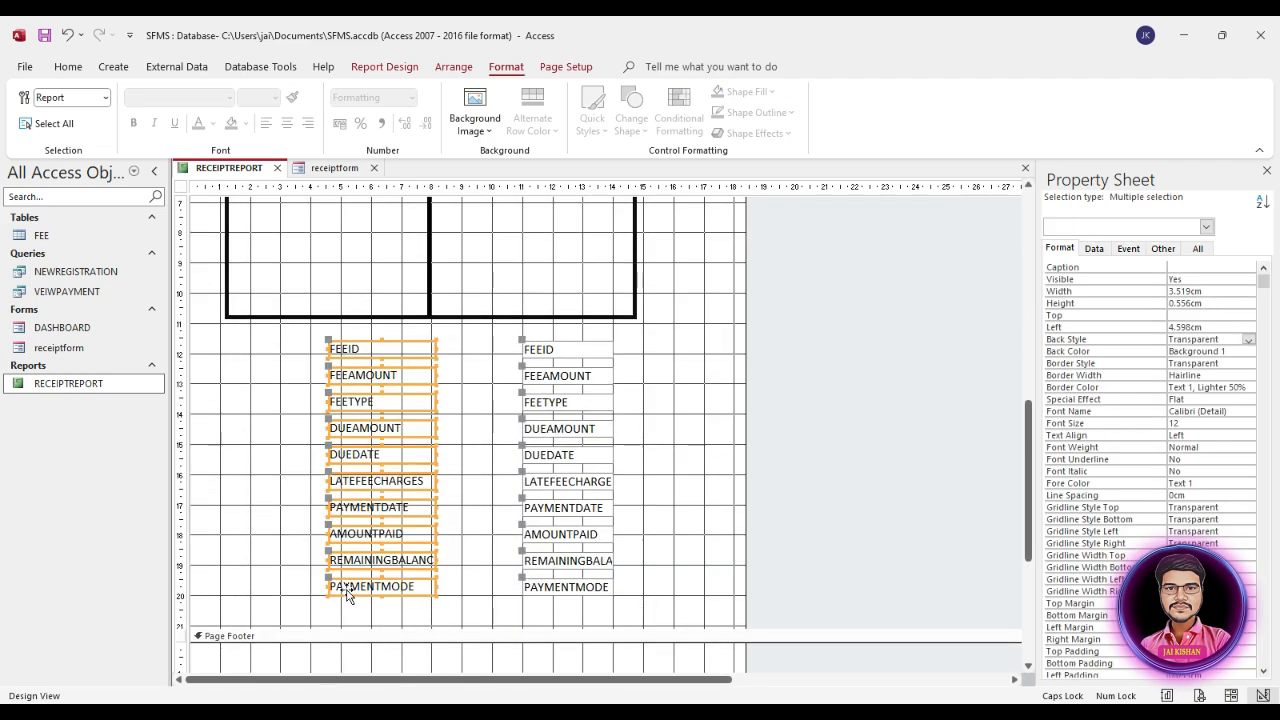
{"action": "left_click", "coordinate": [1187, 327]}
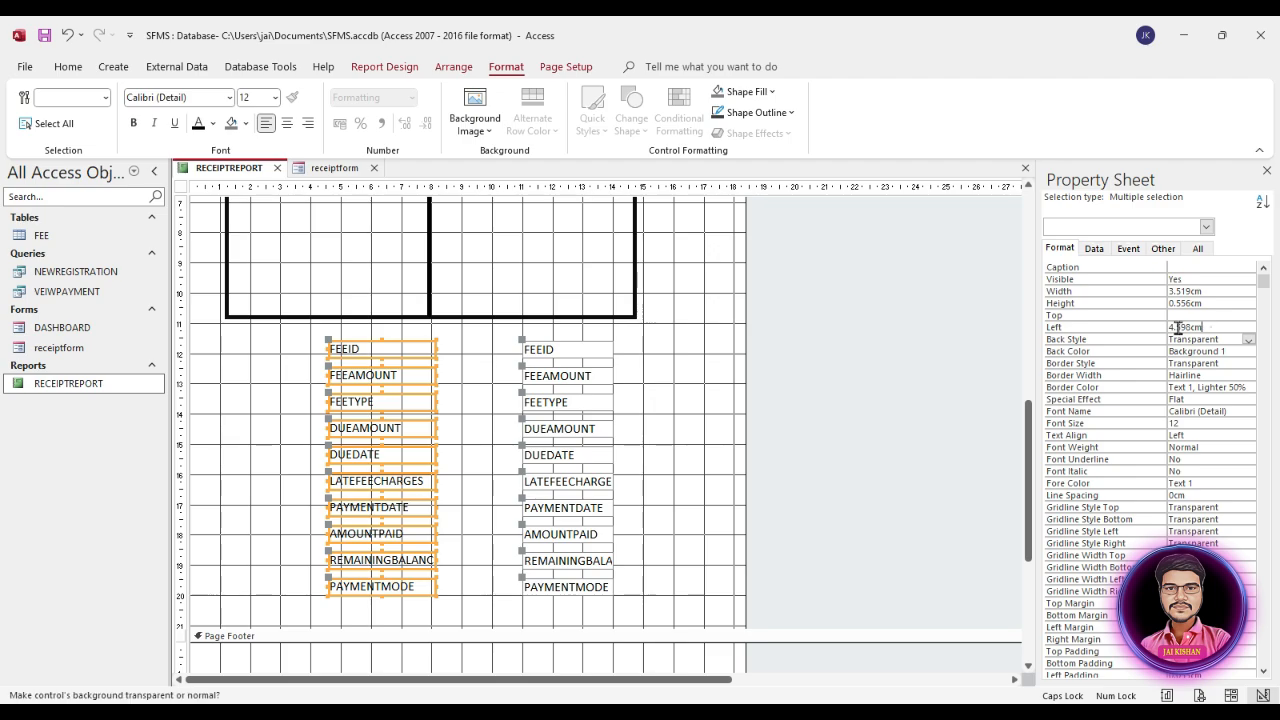
{"action": "double_click", "coordinate": [1187, 327]}
{"action": "type", "text": "2"}
{"action": "key", "text": "Return"}
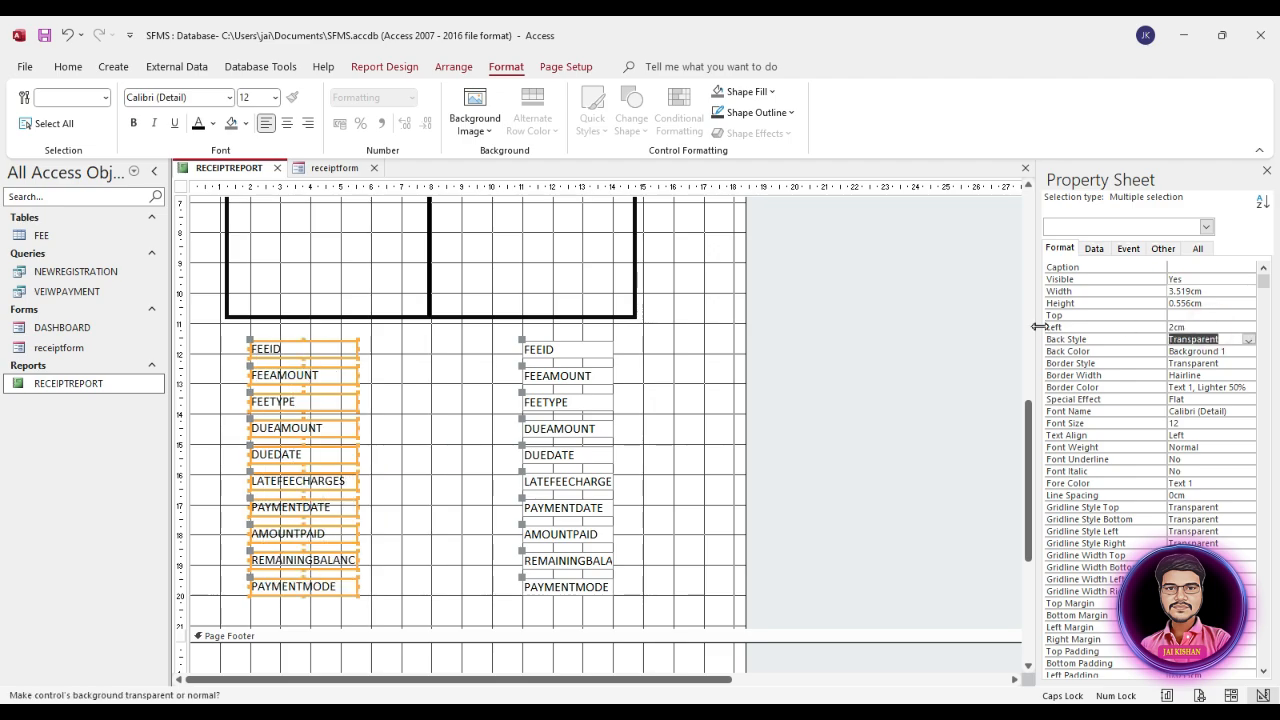
Step: Move all fee labels and text boxes together up into the bordered table, directly below the DETAILS and AMOUNT headings
{"action": "left_click_drag", "start_coordinate": [640, 349], "coordinate": [379, 551]}
{"action": "scroll", "coordinate": [379, 551], "scroll_direction": "up", "scroll_amount": 3}
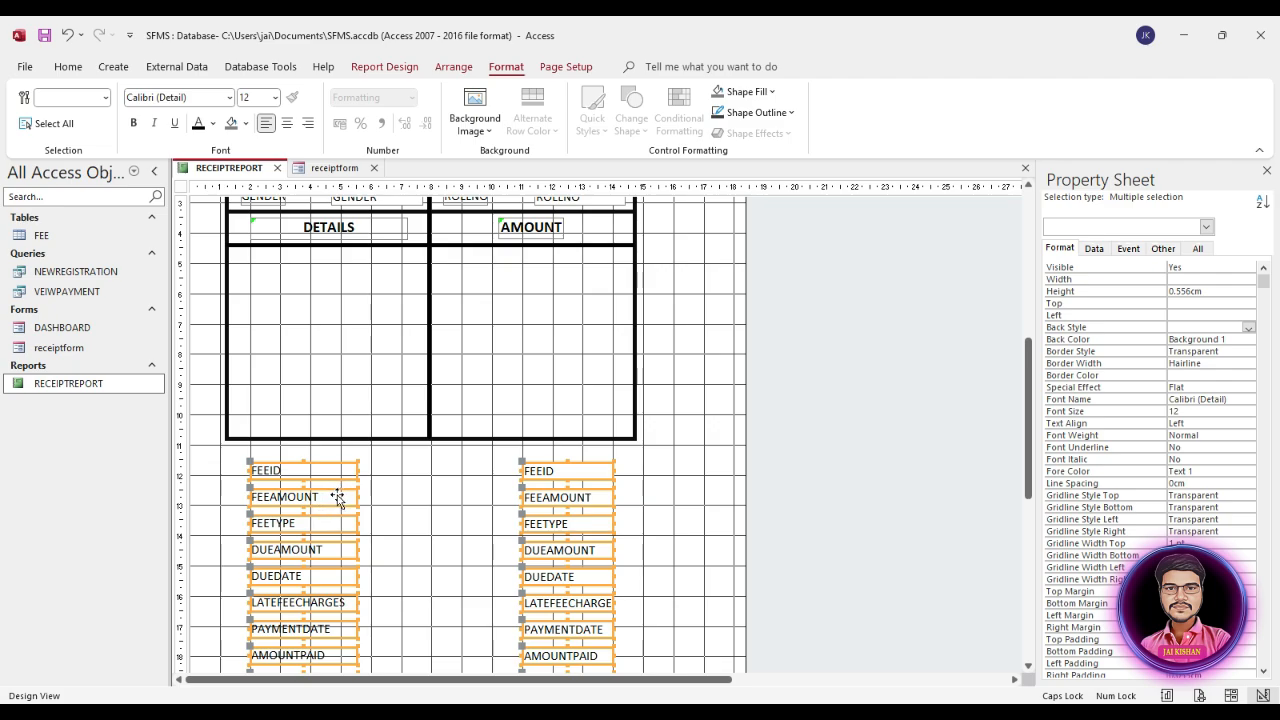
{"action": "left_click_drag", "start_coordinate": [333, 497], "coordinate": [323, 290]}
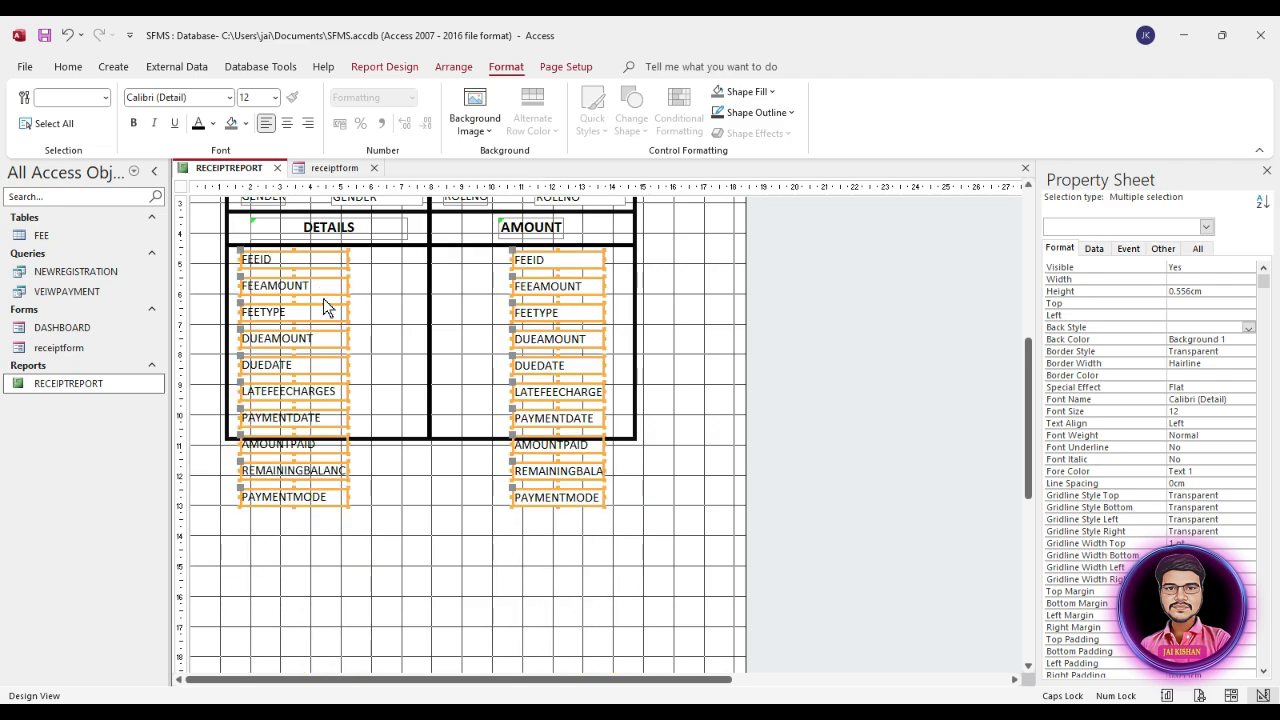
Step: Extend both table rectangles downward to just below the PAYMENTMODE row, making the fee rectangle about 10.2 cm high
{"action": "left_click", "coordinate": [448, 436]}
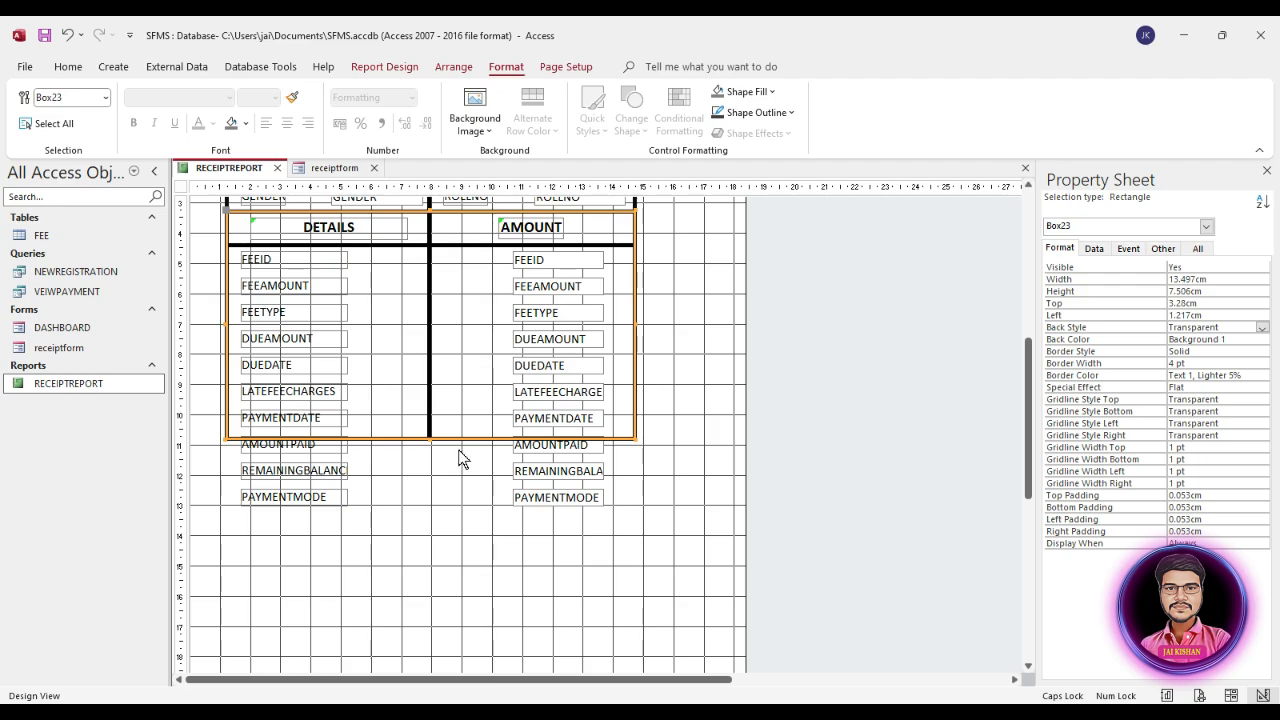
{"action": "left_click_drag", "start_coordinate": [432, 438], "coordinate": [425, 520]}
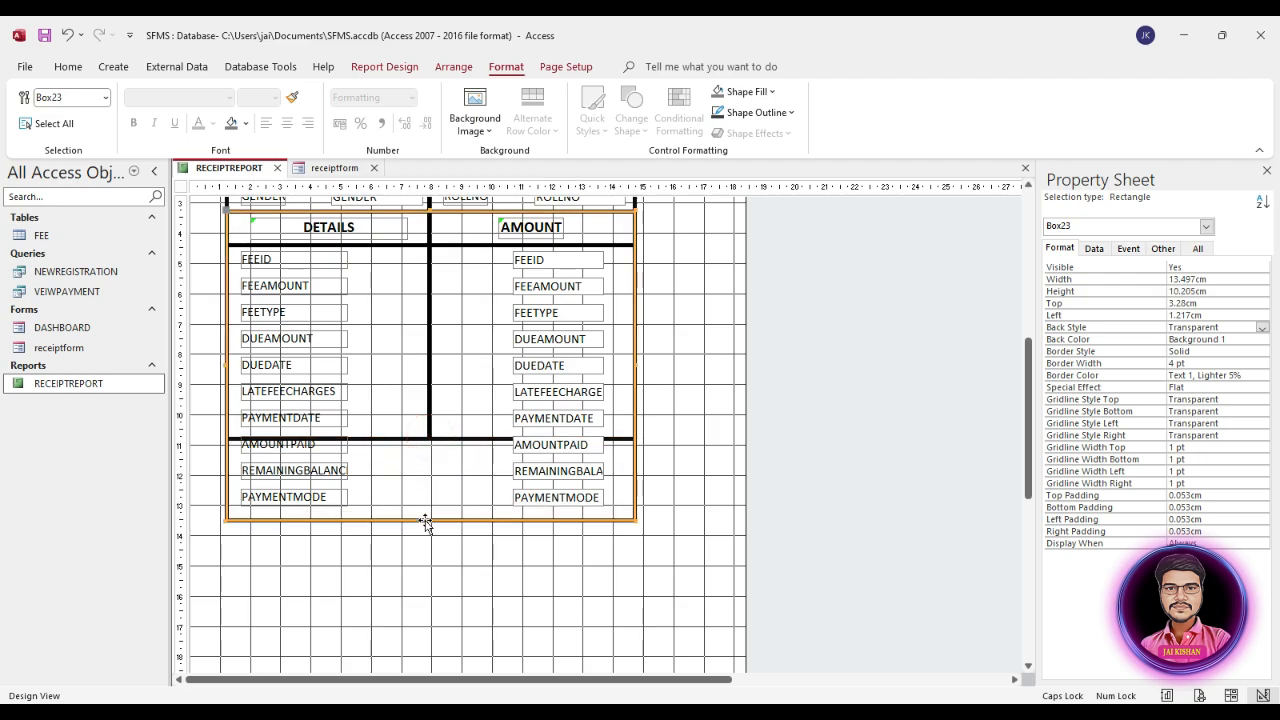
{"action": "left_click", "coordinate": [465, 443]}
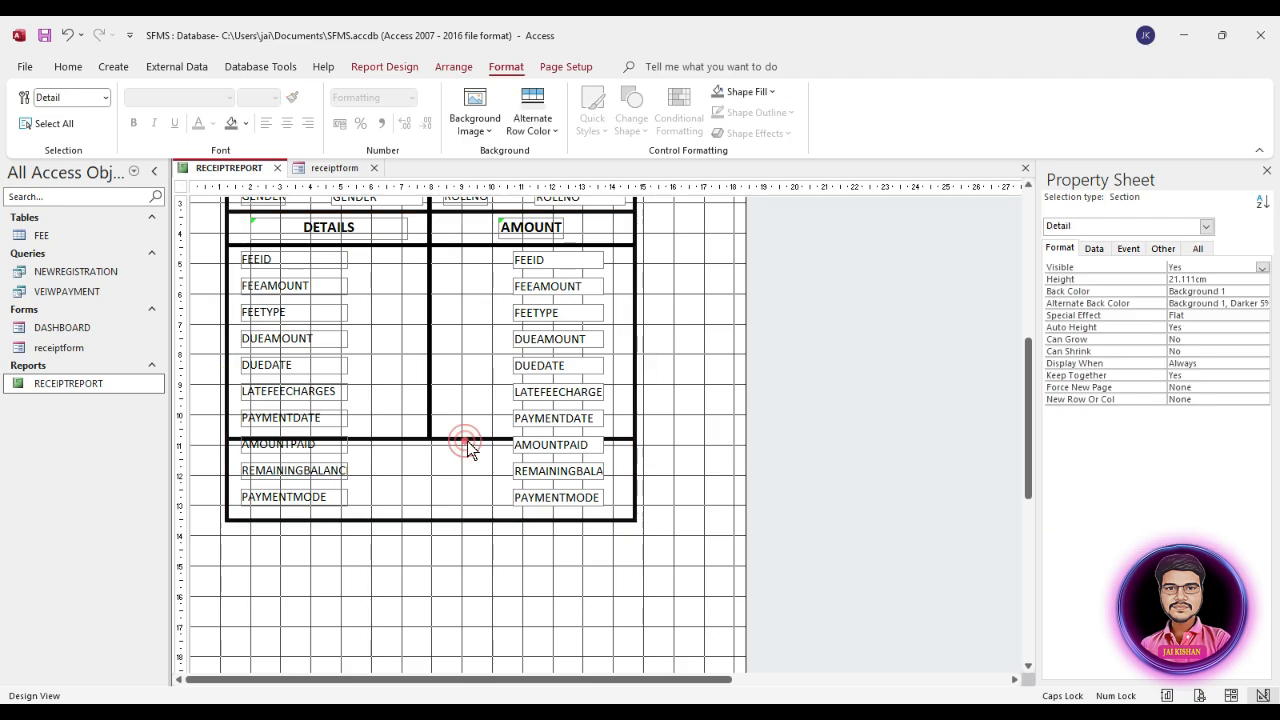
{"action": "left_click", "coordinate": [468, 440]}
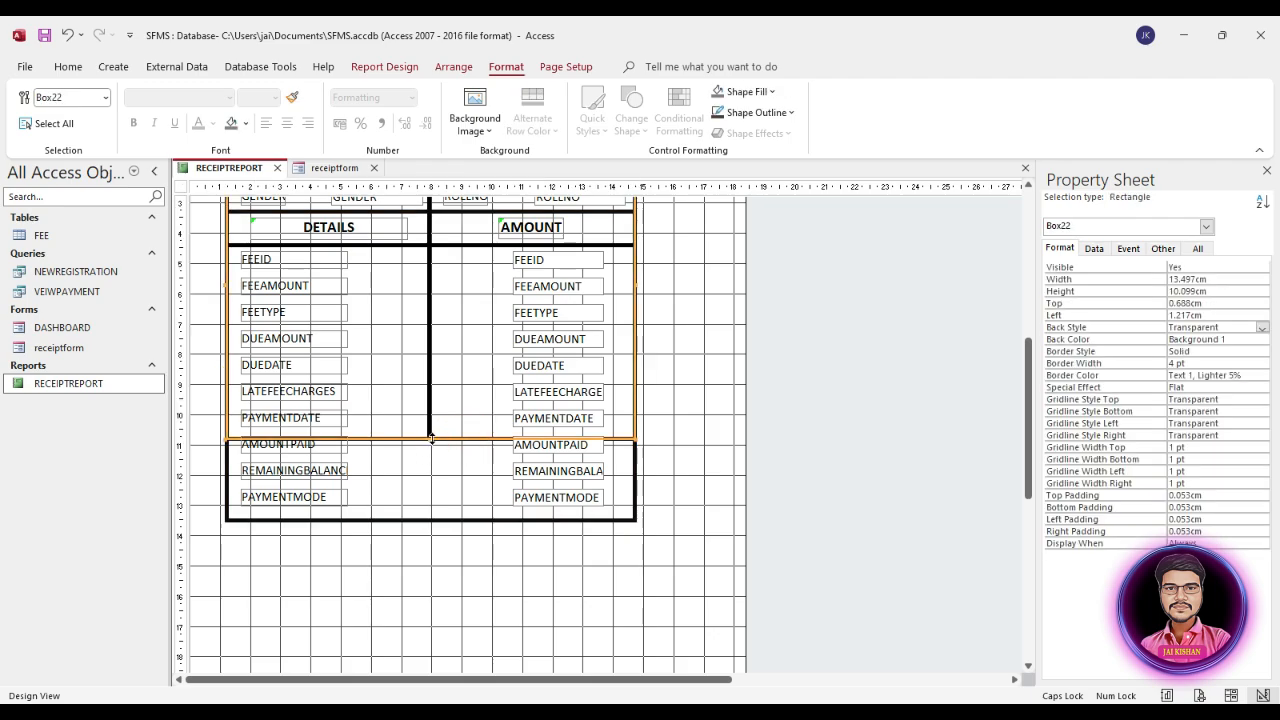
{"action": "left_click_drag", "start_coordinate": [428, 440], "coordinate": [420, 516]}
{"action": "left_click", "coordinate": [448, 430]}
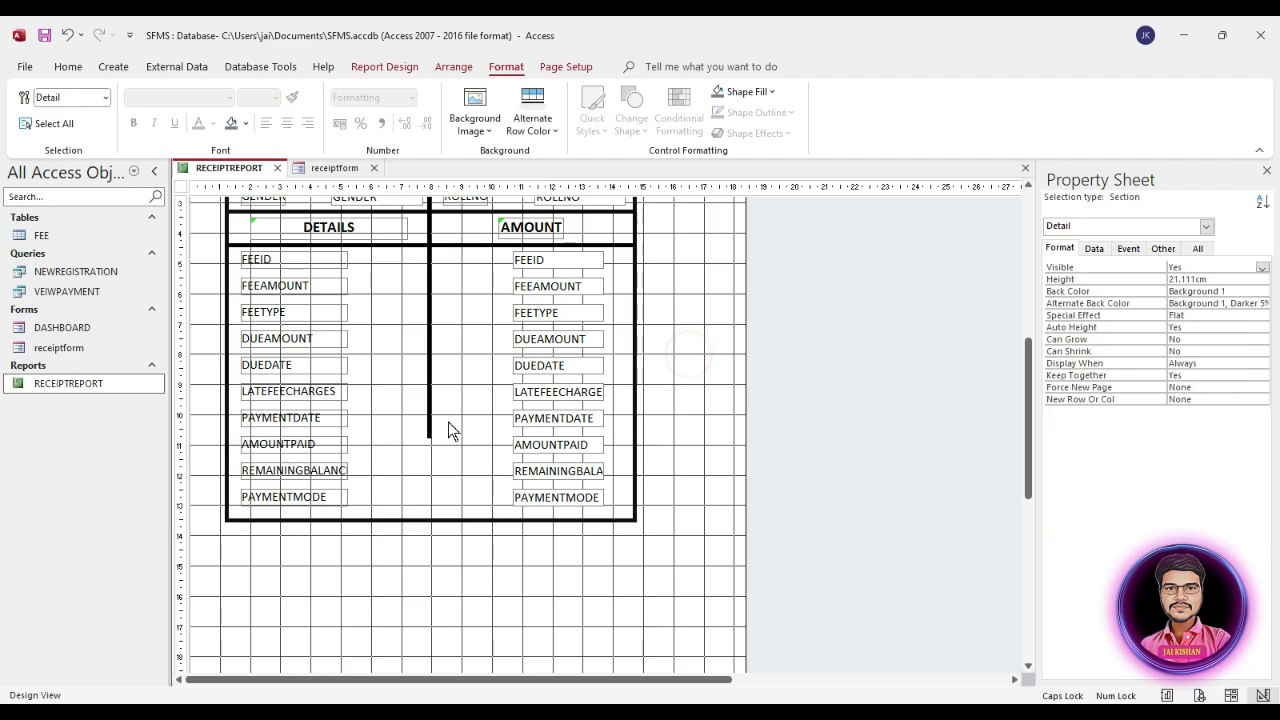
Step: Extend the vertical divider line to the table's bottom border, about 12.8 cm high, and set its width to 0 cm
{"action": "left_click", "coordinate": [430, 440]}
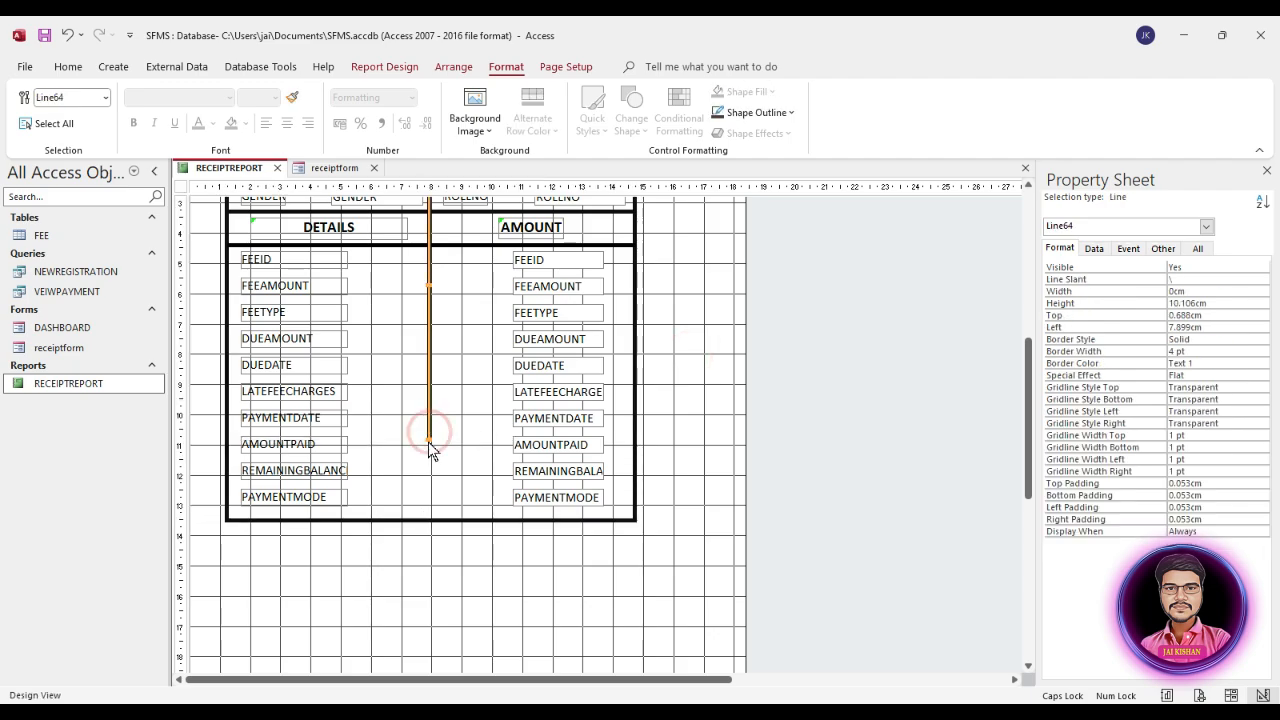
{"action": "left_click_drag", "start_coordinate": [429, 438], "coordinate": [425, 519]}
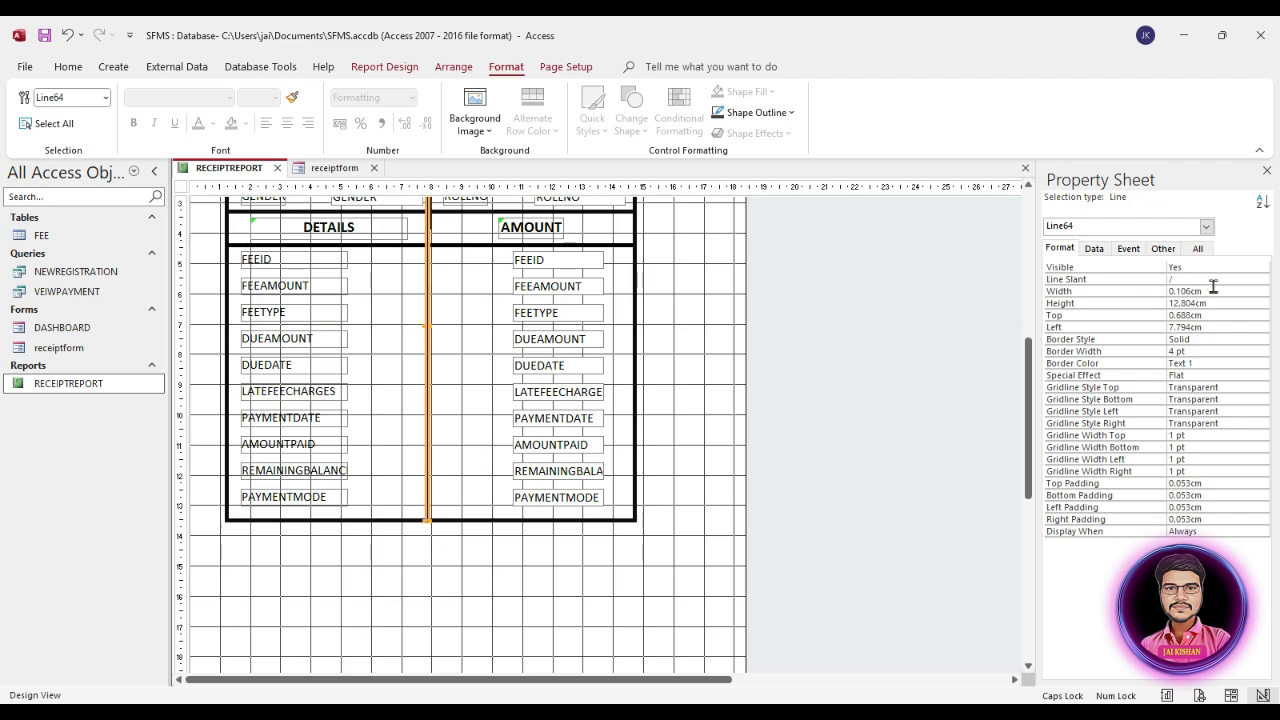
{"action": "left_click", "coordinate": [1112, 290]}
{"action": "type", "text": "0"}
{"action": "key", "text": "Return"}
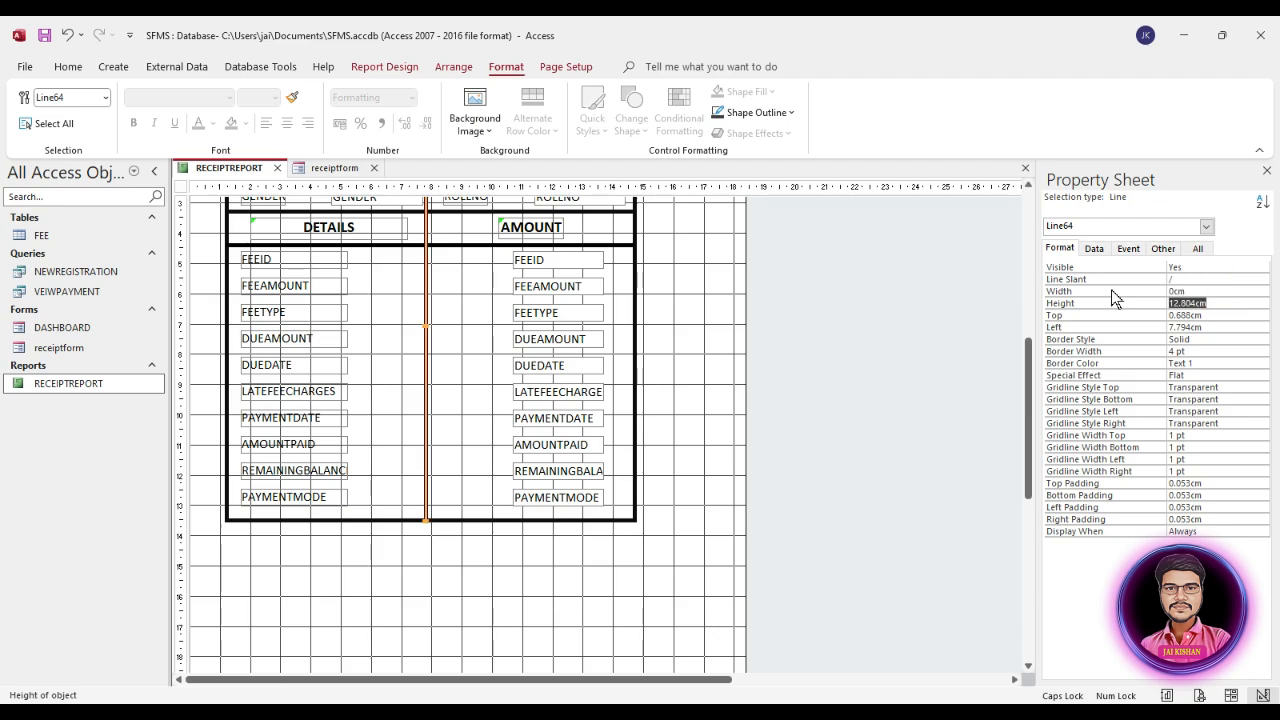
{"action": "left_click", "coordinate": [712, 428]}
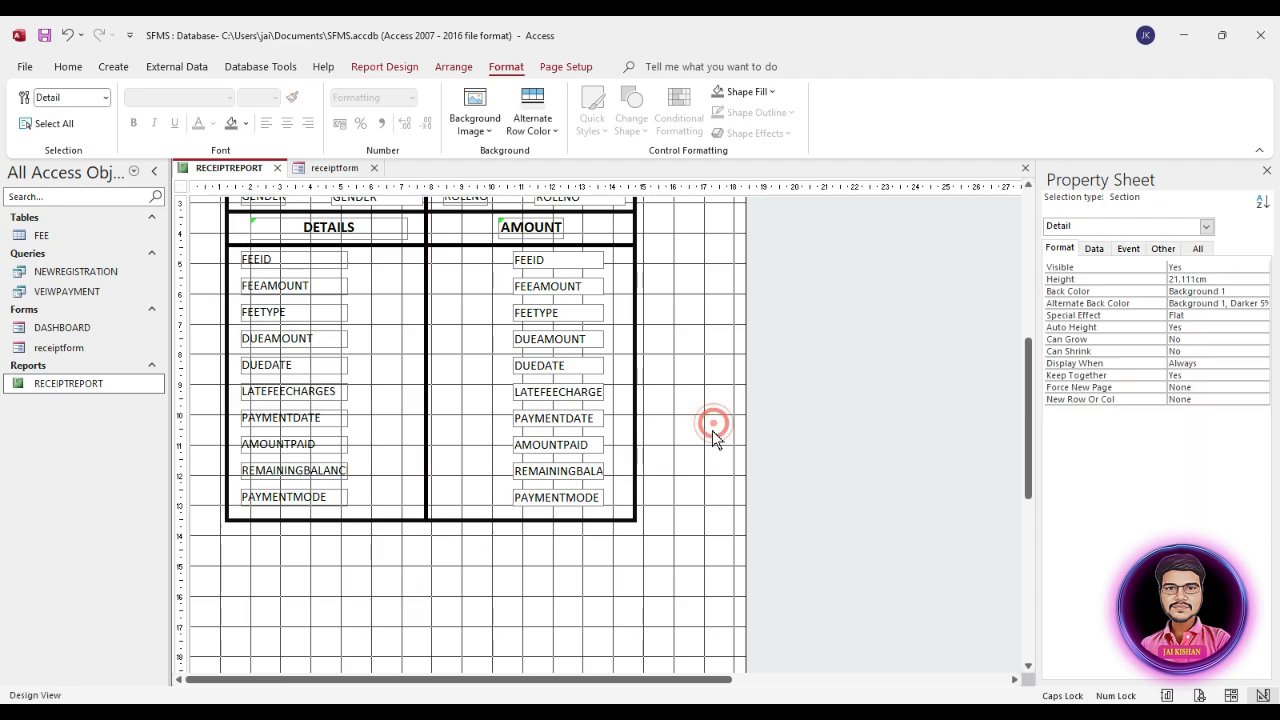
Step: Open RECEIPTREPORT in Report View and examine the layout from the school header to the end of the fee table
{"action": "double_click", "coordinate": [80, 384]}
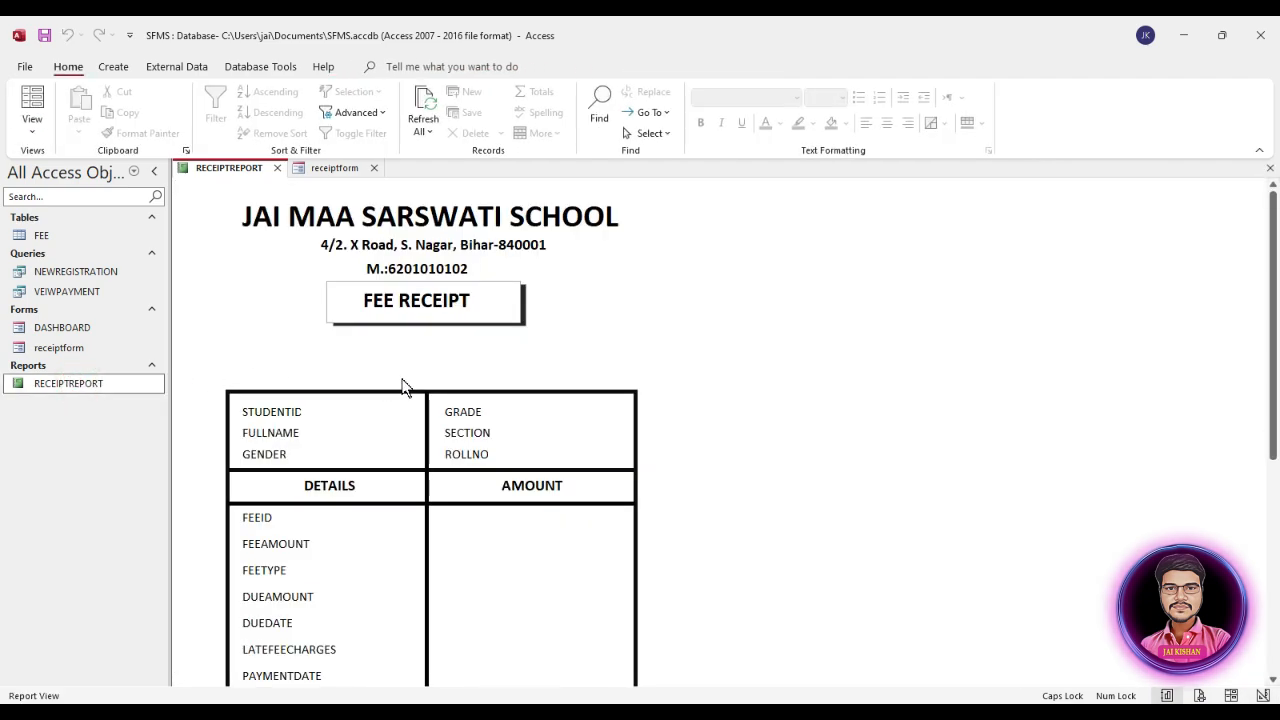
{"action": "scroll", "coordinate": [404, 386], "scroll_direction": "down", "scroll_amount": 5}
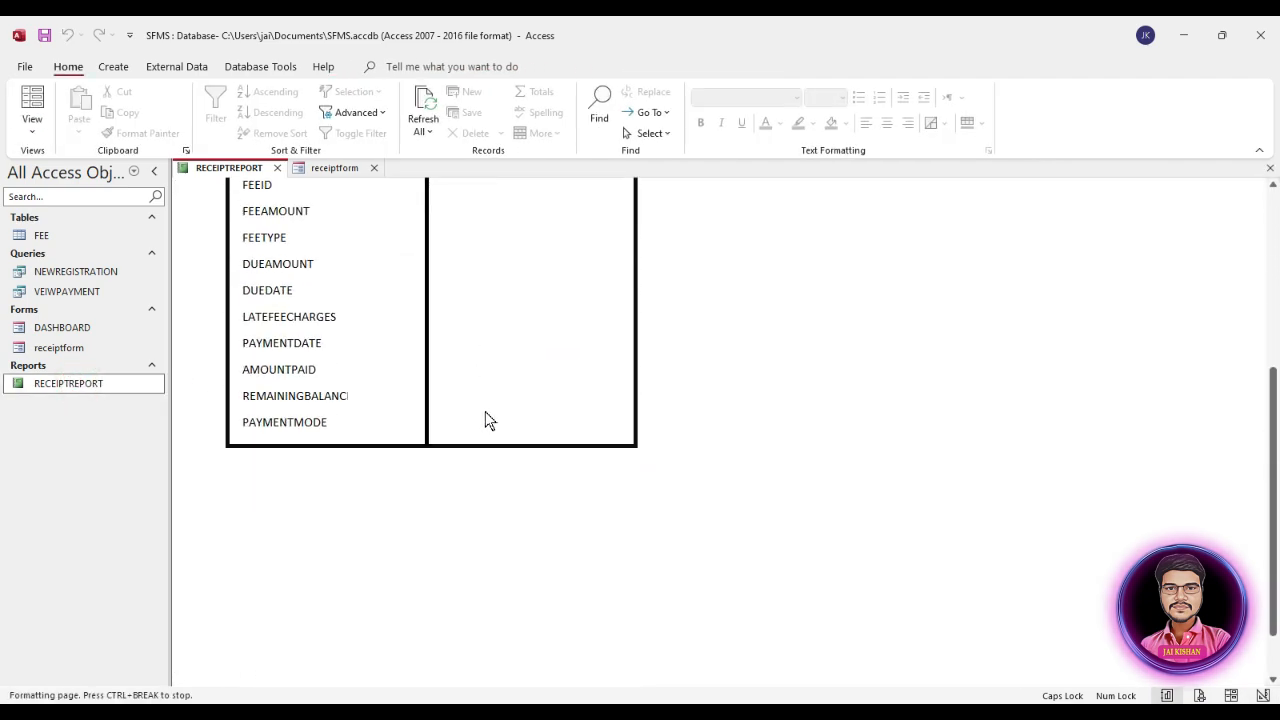
{"action": "scroll", "coordinate": [485, 412], "scroll_direction": "up", "scroll_amount": 5}
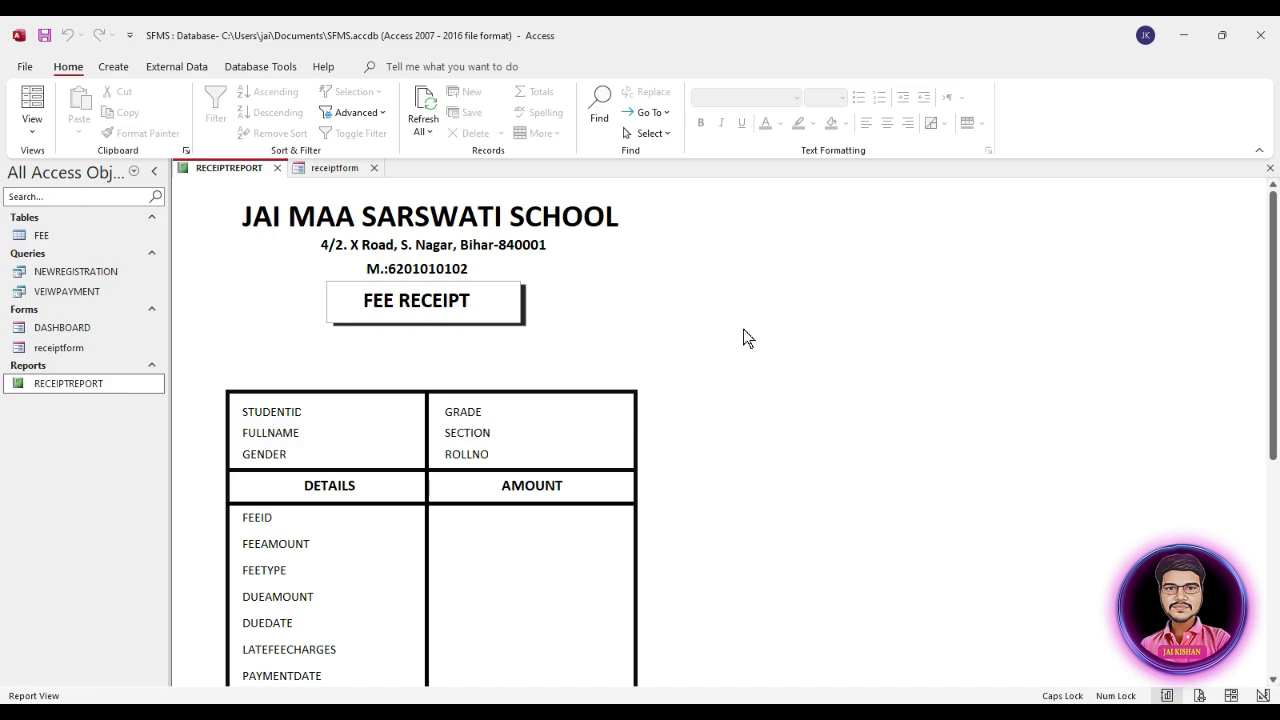
Step: Return the report to Design View and set the report's Pop Up property to Yes
{"action": "right_click", "coordinate": [780, 295]}
{"action": "left_click", "coordinate": [819, 344]}
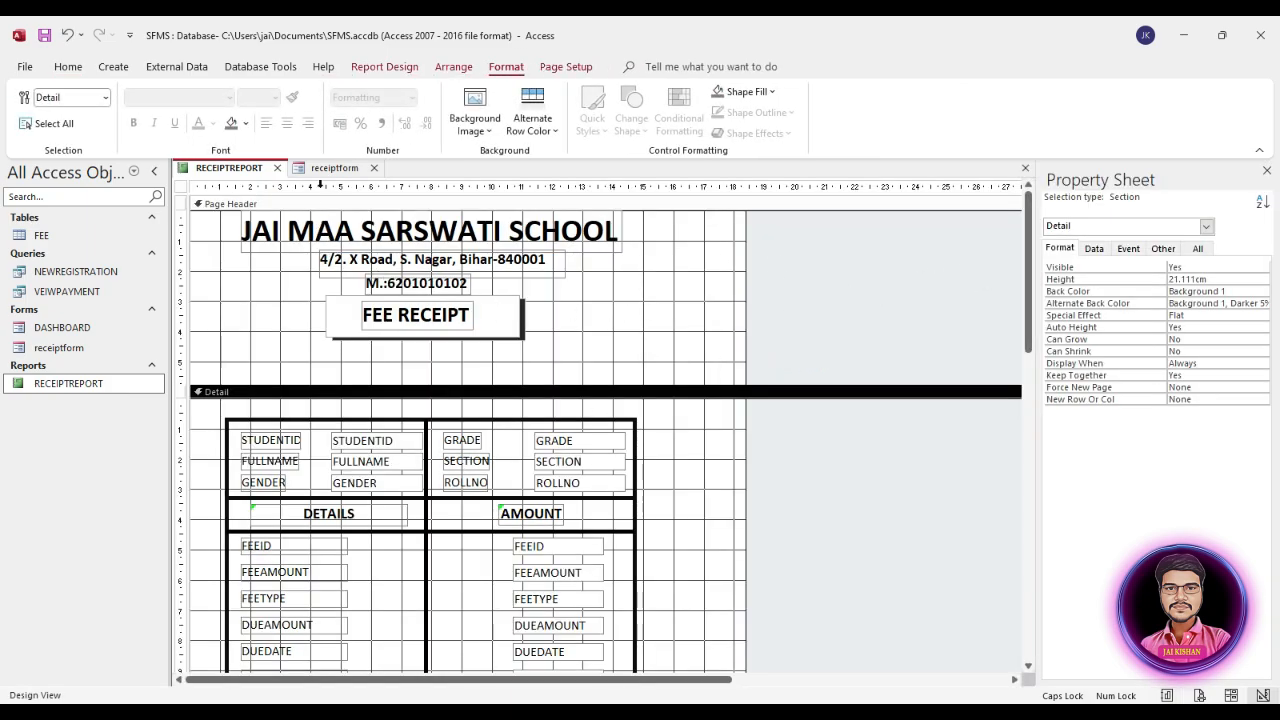
{"action": "left_click", "coordinate": [1165, 250]}
{"action": "left_click", "coordinate": [183, 188]}
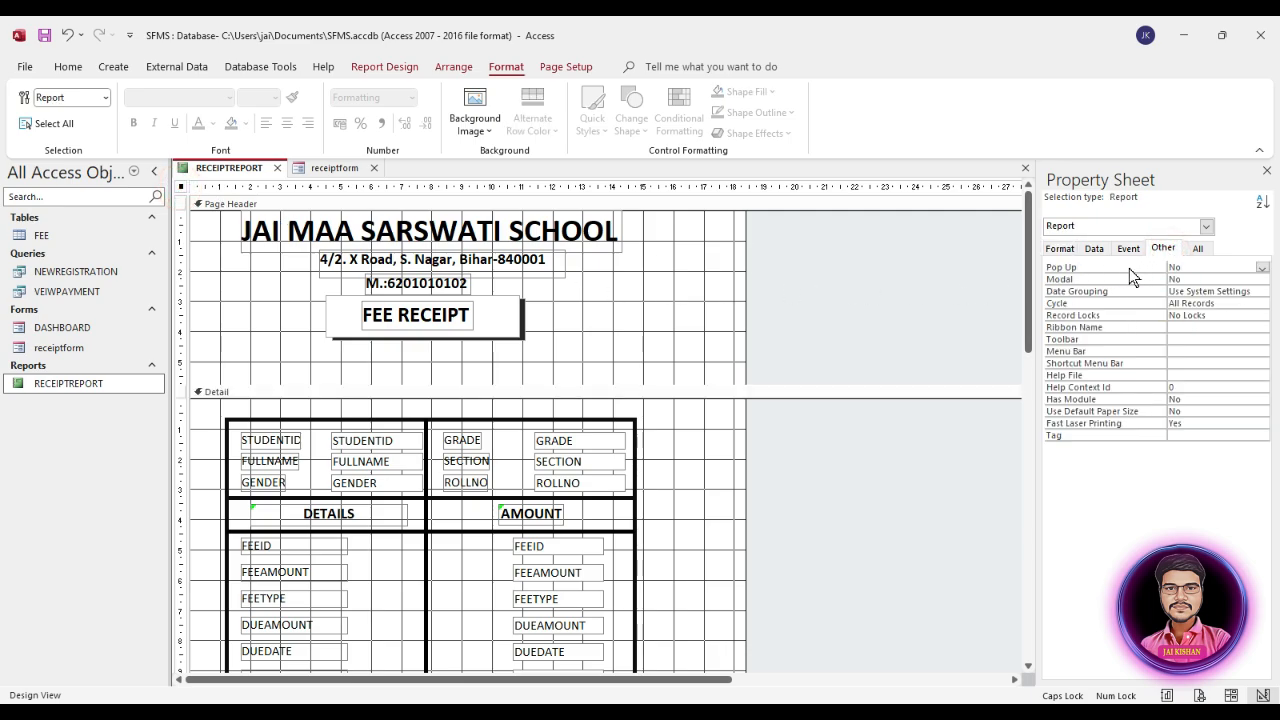
{"action": "double_click", "coordinate": [1187, 268]}
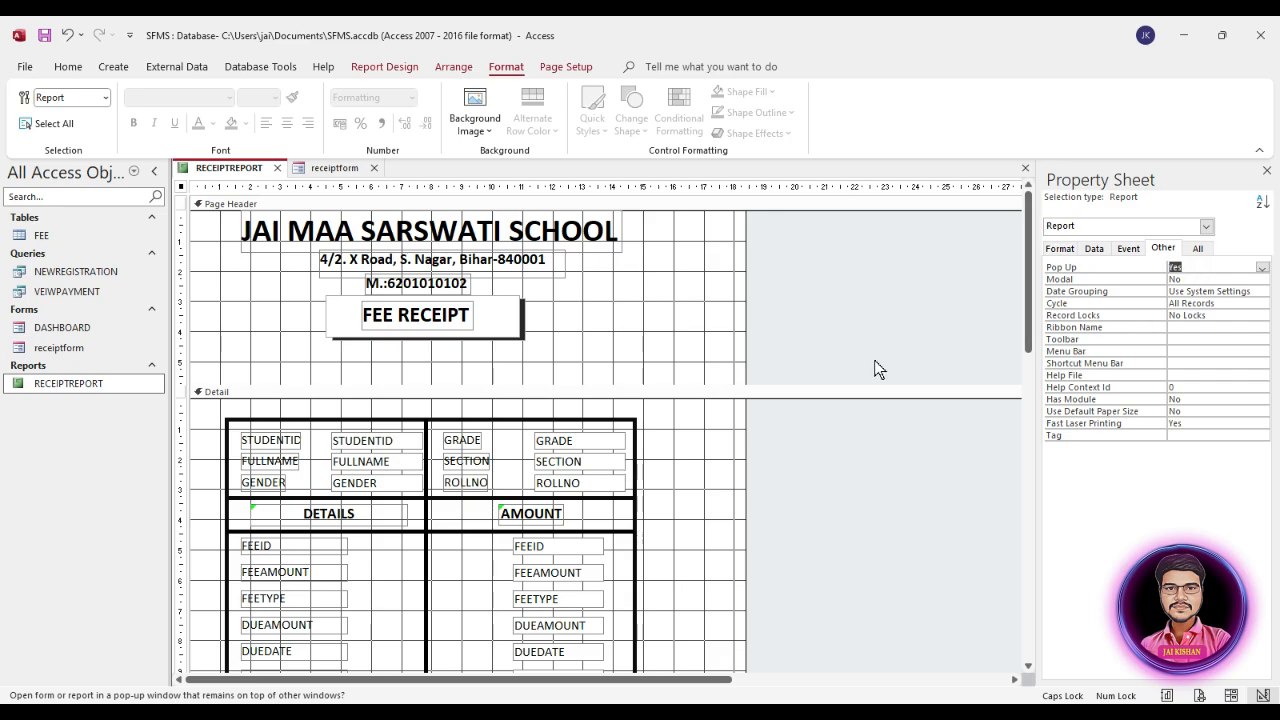
Step: Insert word spaces in the captions of the second and third fee labels to read FEE AMOUNT and FEE TYPE
{"action": "scroll", "coordinate": [555, 411], "scroll_direction": "down", "scroll_amount": 2}
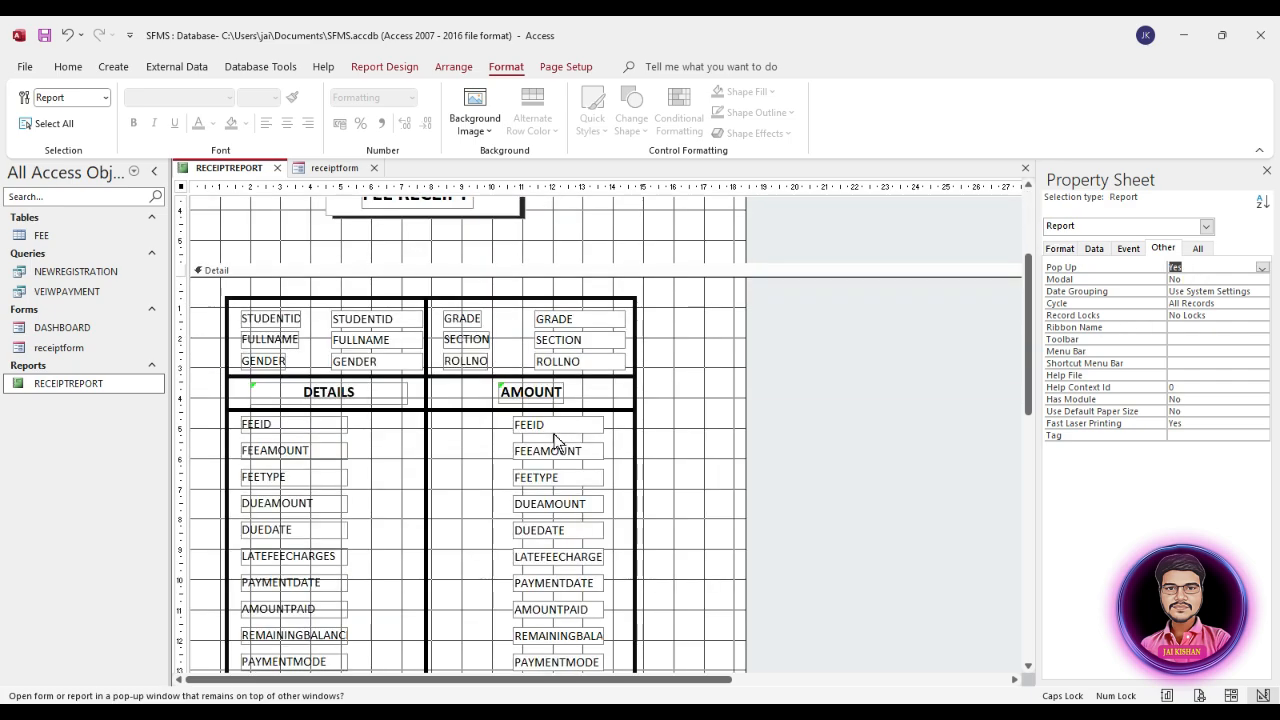
{"action": "left_click", "coordinate": [262, 456]}
{"action": "double_click", "coordinate": [264, 452]}
{"action": "left_click", "coordinate": [265, 451]}
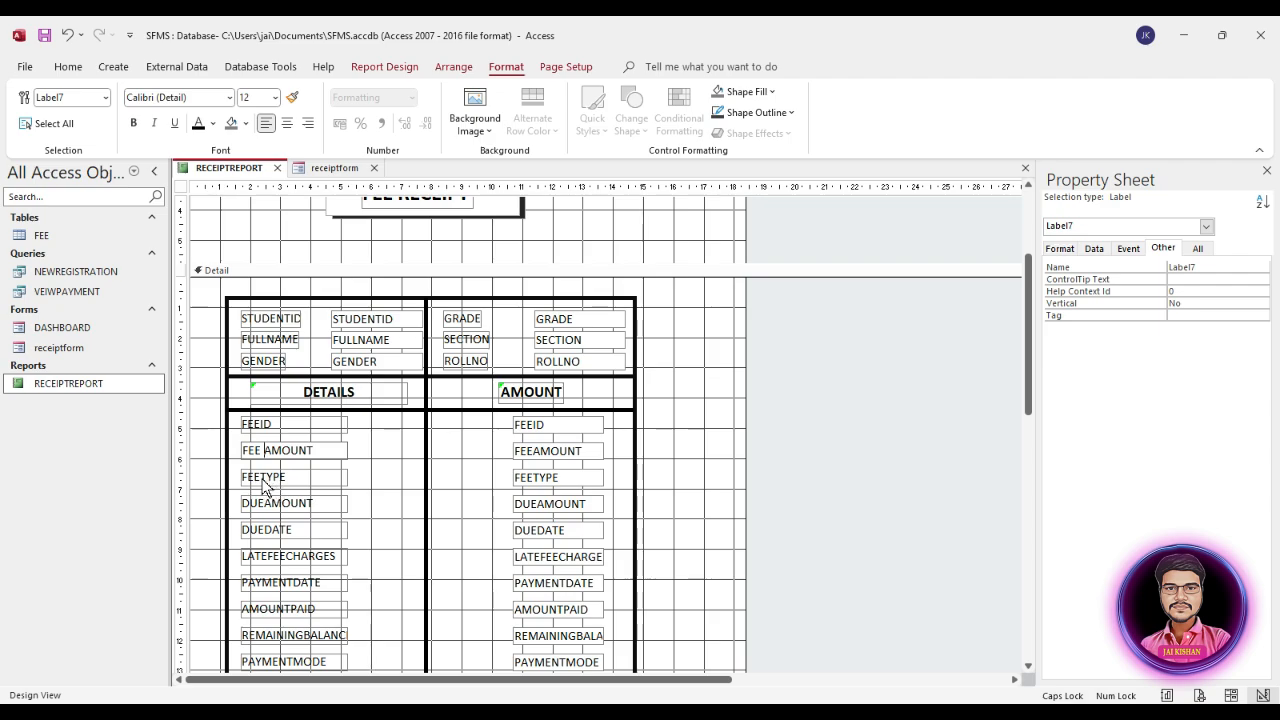
{"action": "left_click", "coordinate": [265, 484]}
{"action": "left_click", "coordinate": [263, 478]}
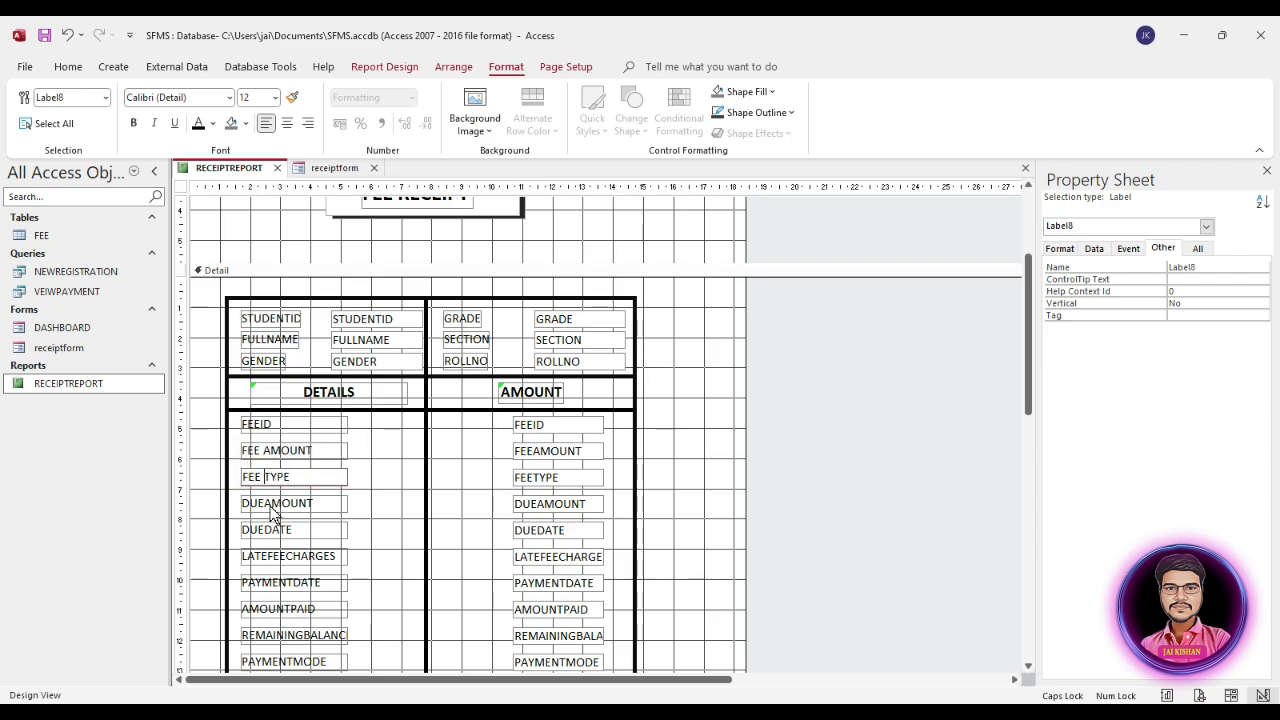
Step: Space the remaining fee captions as DUE AMOUNT, DUE DATE, LATE FEE CHARGES, PAYMENT DATE, AMOUNT PAID, REMAINING BALANCE and PAYMENT MODE
{"action": "left_click", "coordinate": [262, 504]}
{"action": "left_click", "coordinate": [264, 530]}
{"action": "left_click", "coordinate": [270, 556]}
{"action": "left_click", "coordinate": [291, 583]}
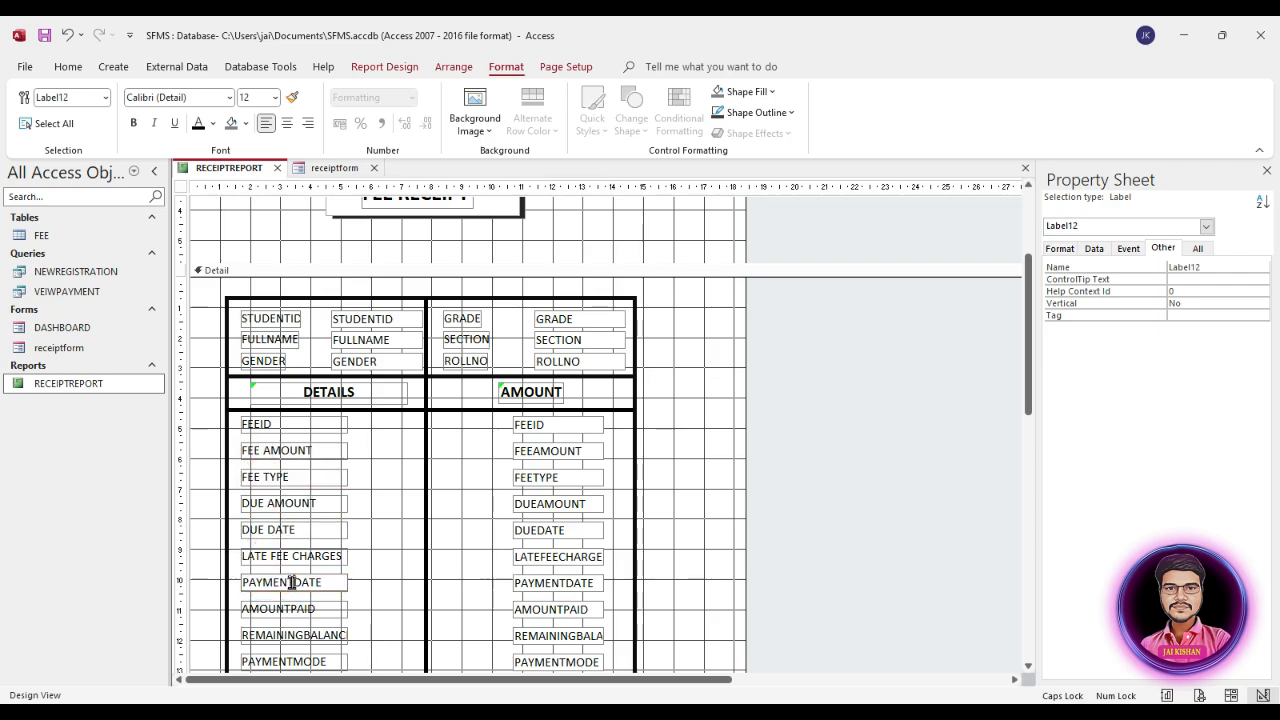
{"action": "left_click", "coordinate": [303, 636]}
{"action": "left_click", "coordinate": [293, 659]}
Step: Insert word spaces in the first two student detail captions to read STUDENT ID and FULL NAME
{"action": "scroll", "coordinate": [393, 613], "scroll_direction": "down", "scroll_amount": 1}
{"action": "scroll", "coordinate": [394, 606], "scroll_direction": "up", "scroll_amount": 3}
{"action": "left_click", "coordinate": [289, 317]}
{"action": "left_click", "coordinate": [266, 338]}
{"action": "left_click", "coordinate": [268, 360]}
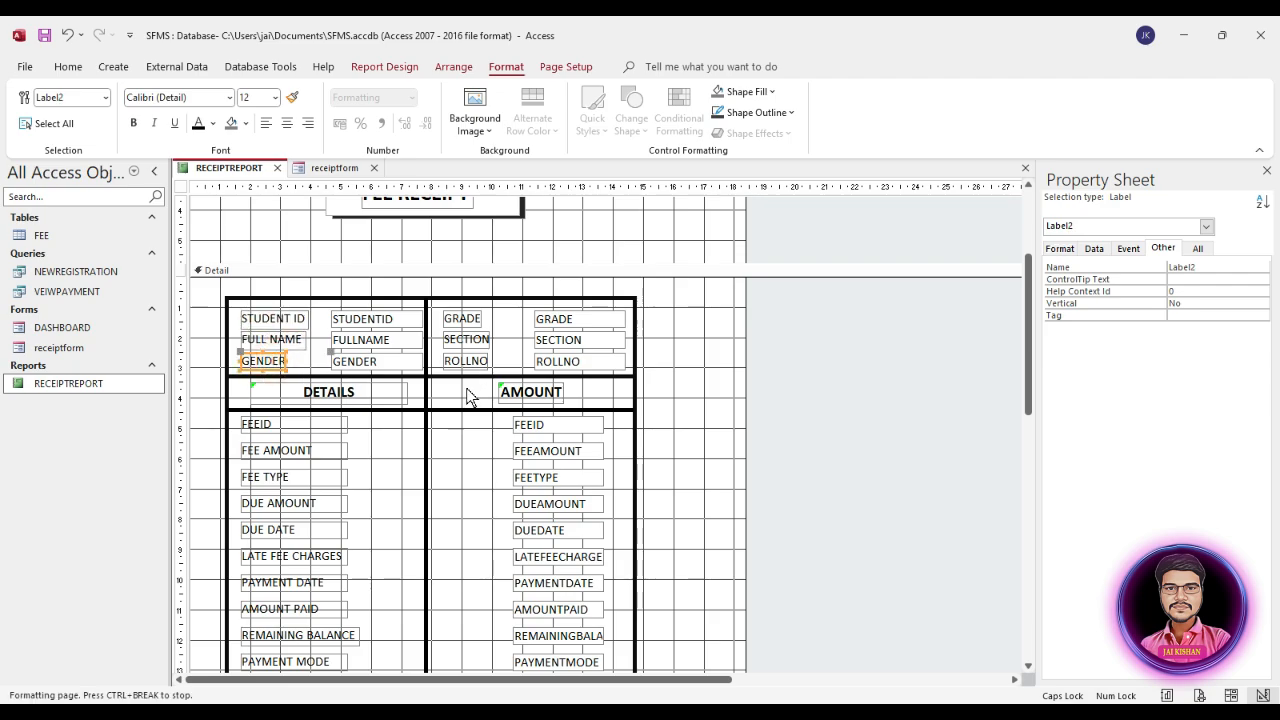
{"action": "scroll", "coordinate": [471, 397], "scroll_direction": "up", "scroll_amount": 1}
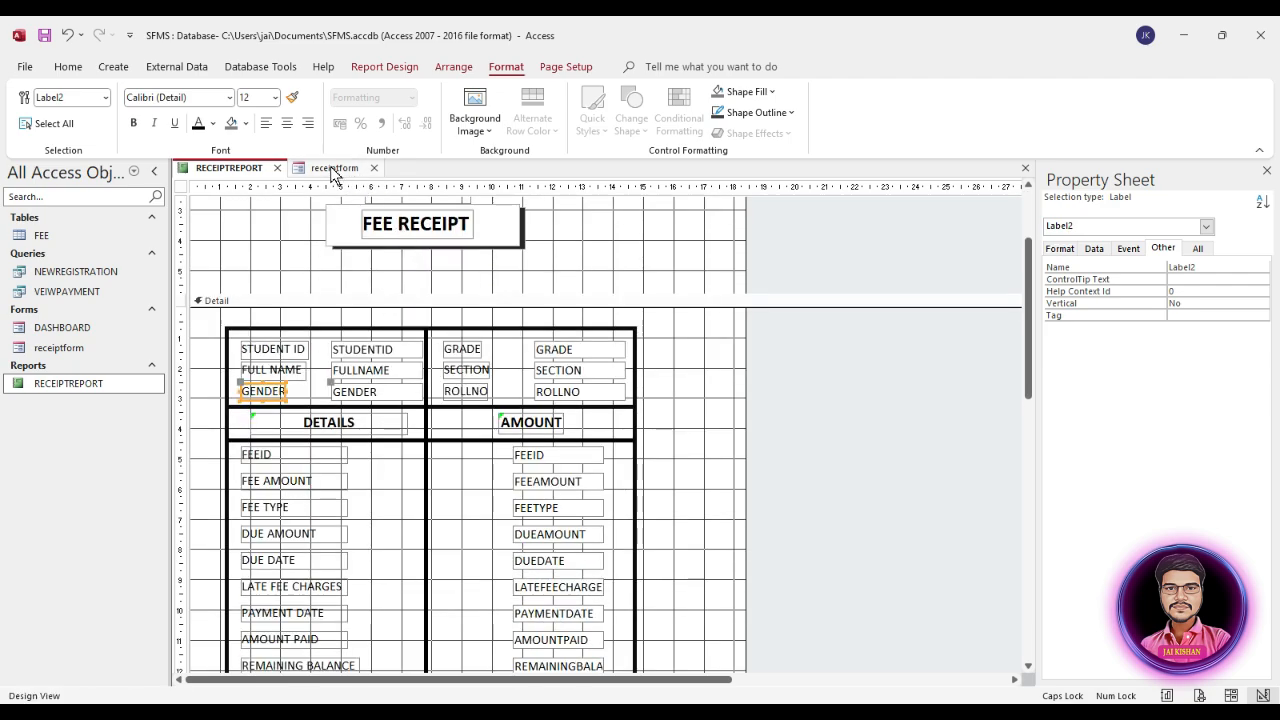
Step: On receiptform, insert word spaces in the student captions to read STUDENT ID, FULL NAME, FATHERS NAME and MOTHER NAME
{"action": "right_click", "coordinate": [333, 172]}
{"action": "left_click", "coordinate": [318, 170]}
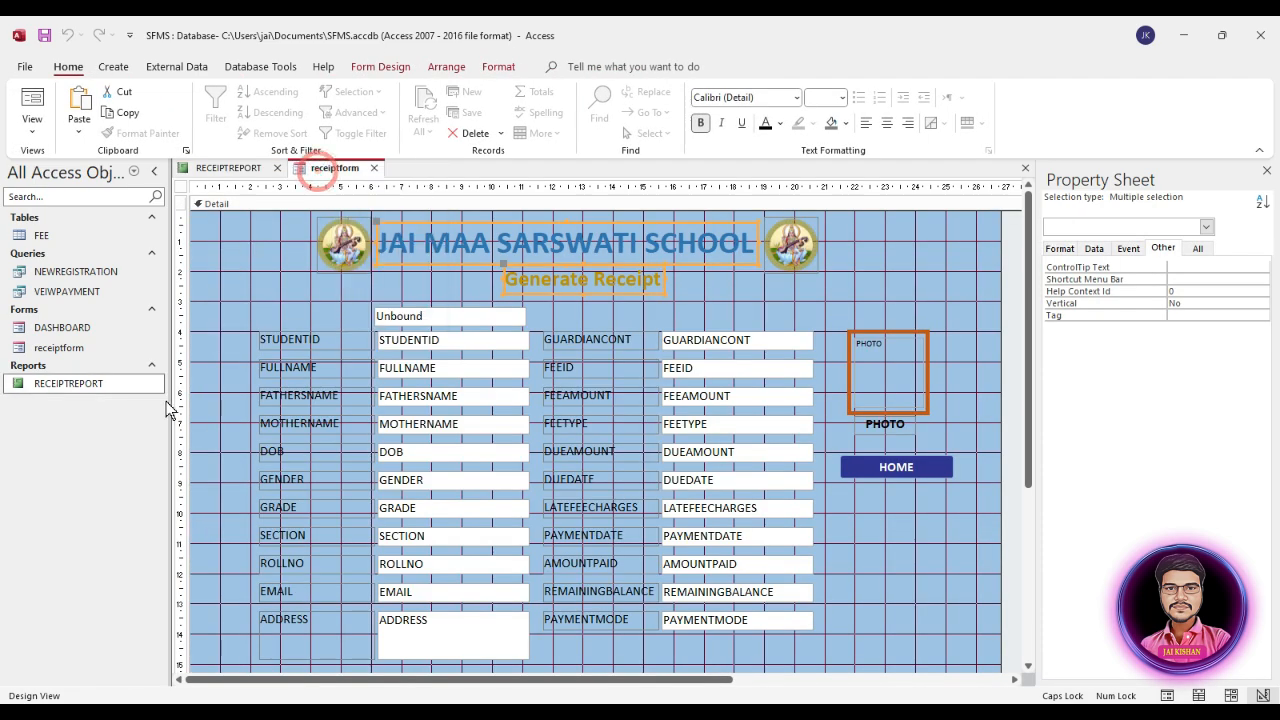
{"action": "left_click", "coordinate": [310, 340]}
{"action": "left_click", "coordinate": [309, 340]}
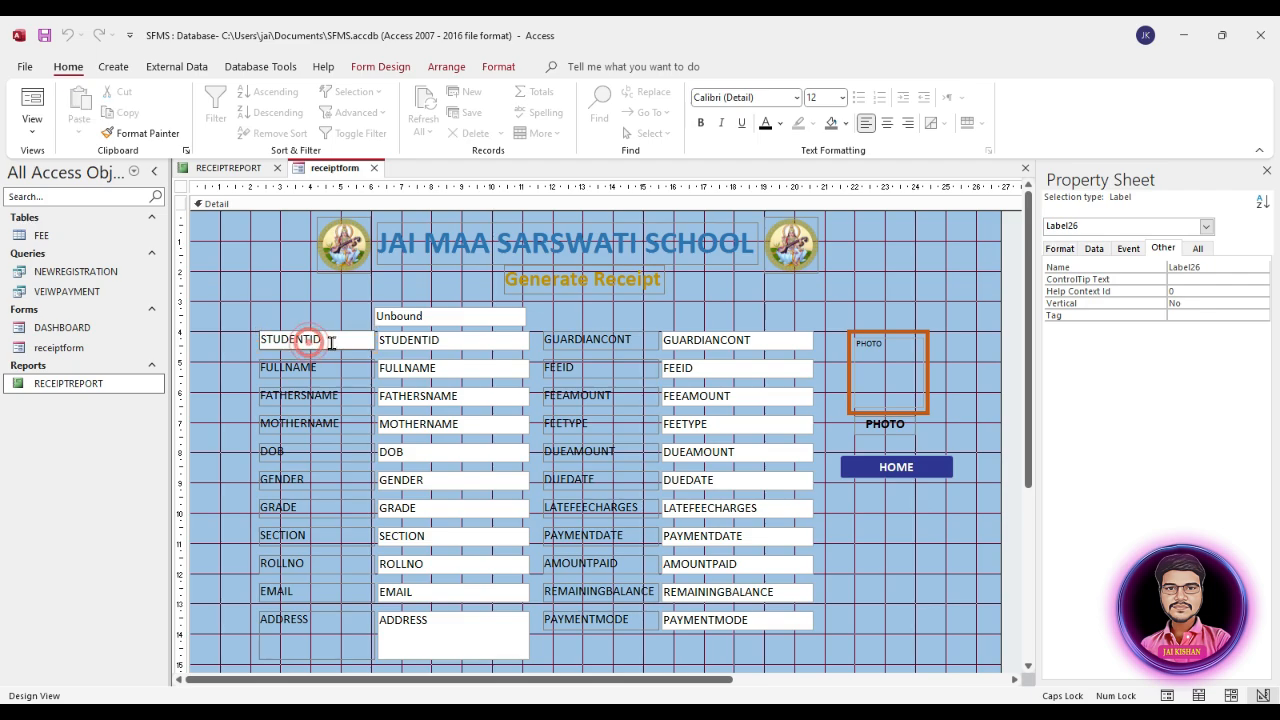
{"action": "left_click", "coordinate": [297, 367]}
{"action": "left_click", "coordinate": [297, 367]}
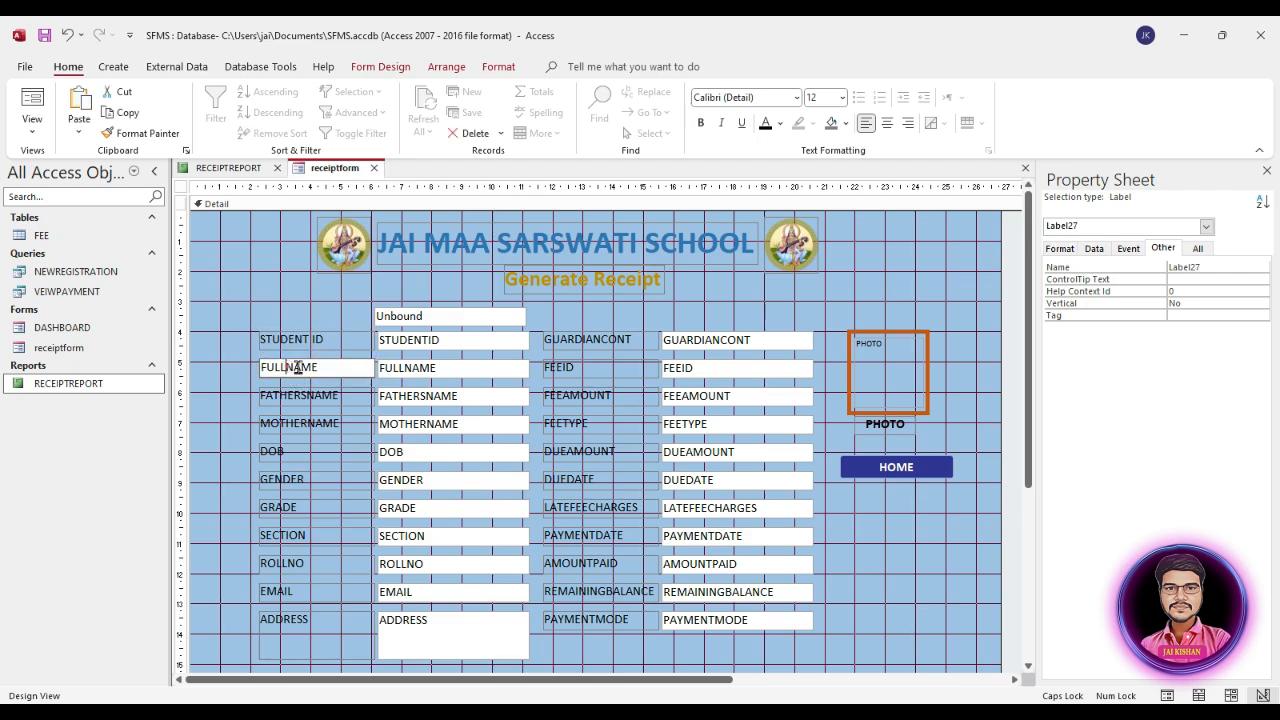
{"action": "left_click", "coordinate": [316, 395]}
{"action": "left_click", "coordinate": [316, 395]}
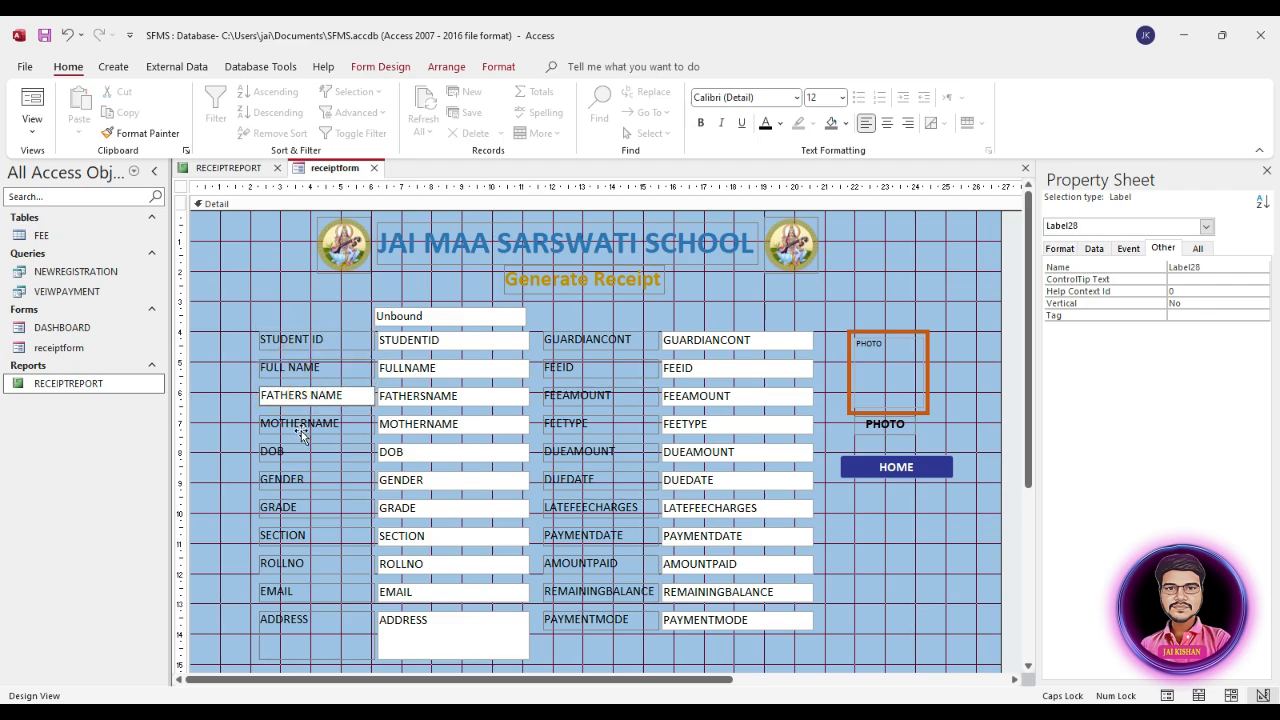
{"action": "left_click", "coordinate": [304, 425]}
{"action": "left_click", "coordinate": [304, 425]}
Step: Change the first four captions of the form's second column to GUARDIAN CONT., FEE ID, FEE AMOUNT and FEE TYPE
{"action": "left_click", "coordinate": [602, 341]}
{"action": "left_click", "coordinate": [602, 341]}
{"action": "left_click", "coordinate": [640, 341]}
{"action": "type", "text": "."}
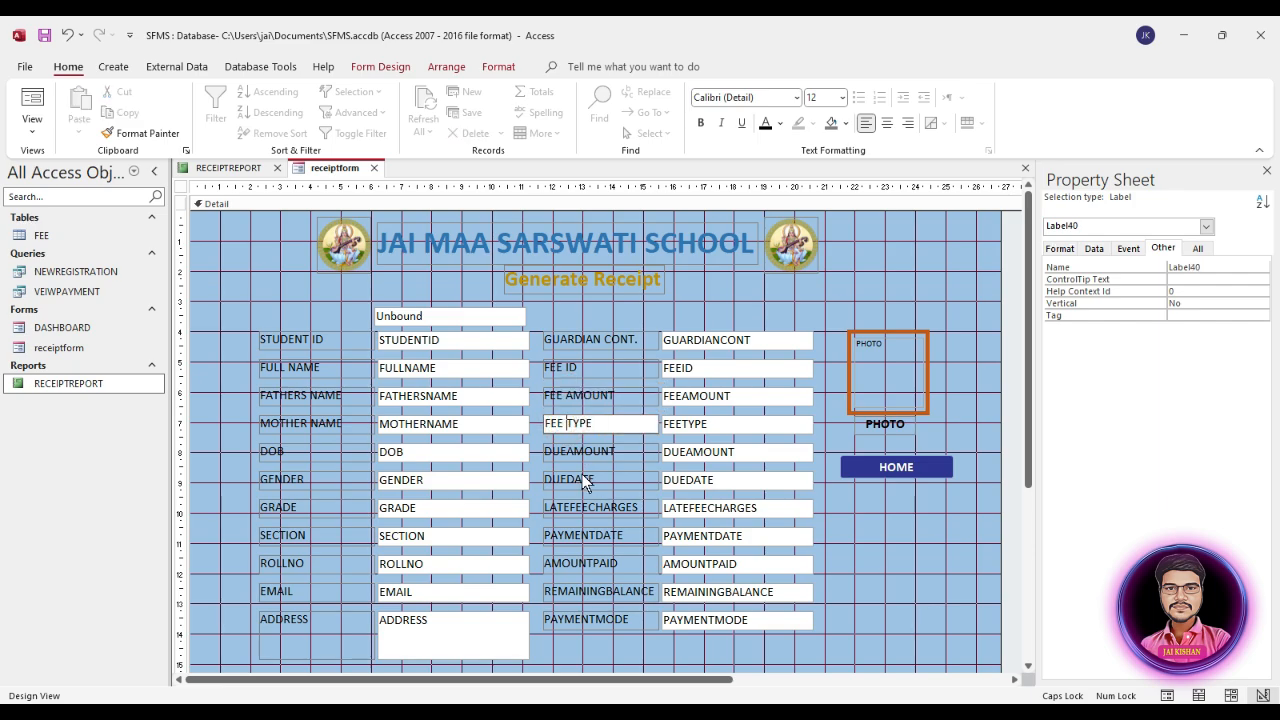
Step: Space the remaining form captions as DUE AMOUNT, DUE DATE, LATE FEE CHARGES, PAYMENT DATE, AMOUNT PAID, REMAINING BALANCE and PAYMENT MODE
{"action": "left_click", "coordinate": [566, 452]}
{"action": "left_click", "coordinate": [566, 452]}
{"action": "left_click", "coordinate": [567, 480]}
{"action": "left_click", "coordinate": [567, 480]}
{"action": "left_click", "coordinate": [574, 508]}
{"action": "left_click", "coordinate": [570, 508]}
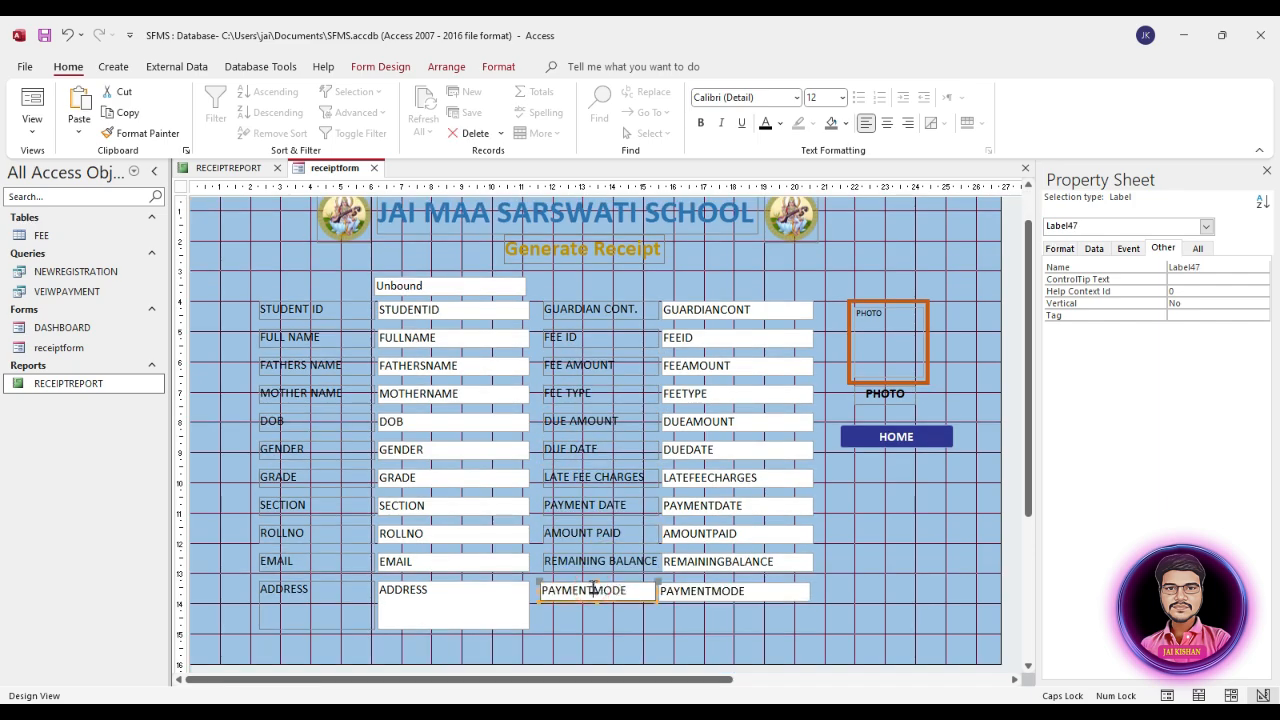
{"action": "left_click", "coordinate": [593, 590]}
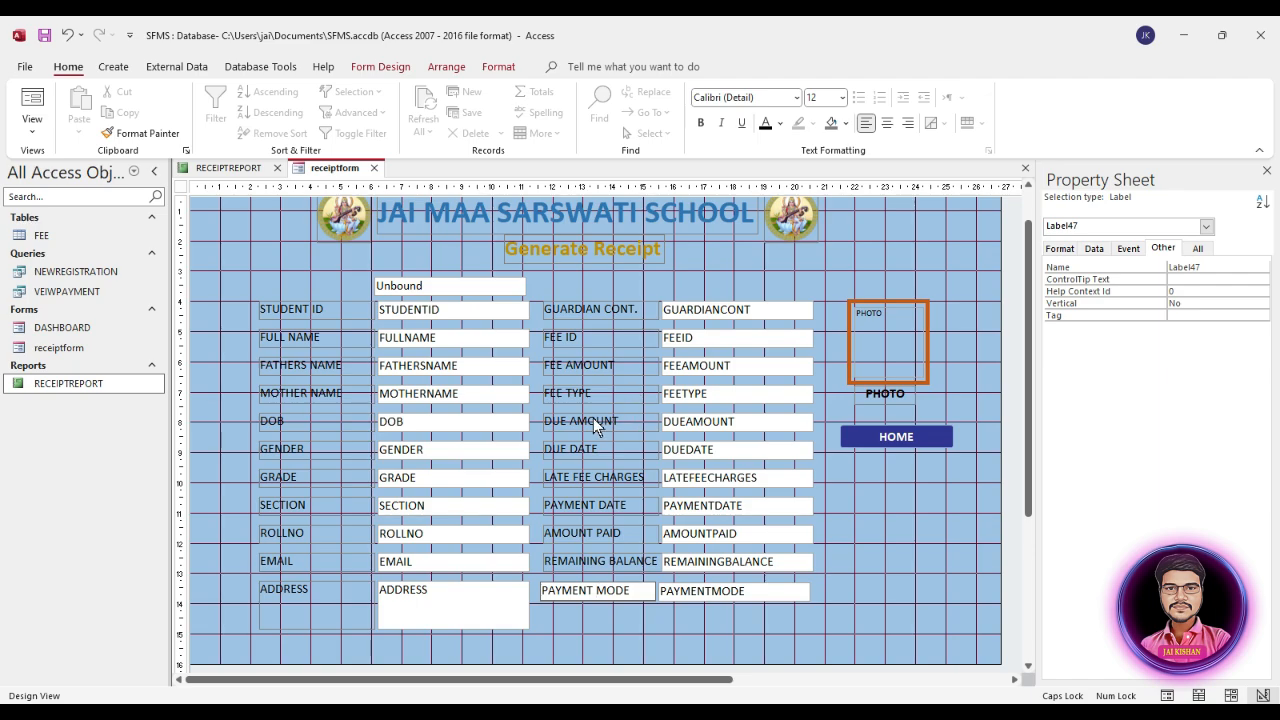
{"action": "key", "text": "Return"}
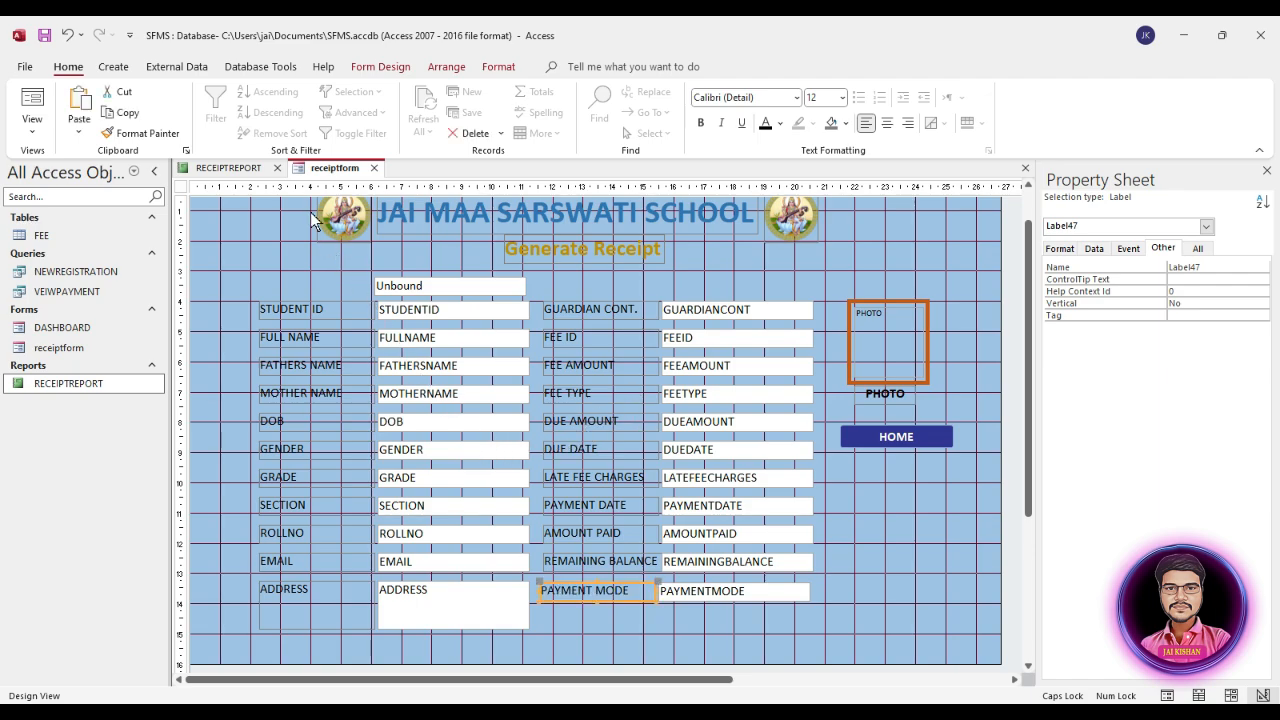
Step: Close the form and report designs, then open receiptform in Form View and move its pop-up window higher on the screen
{"action": "key", "text": "ctrl+w"}
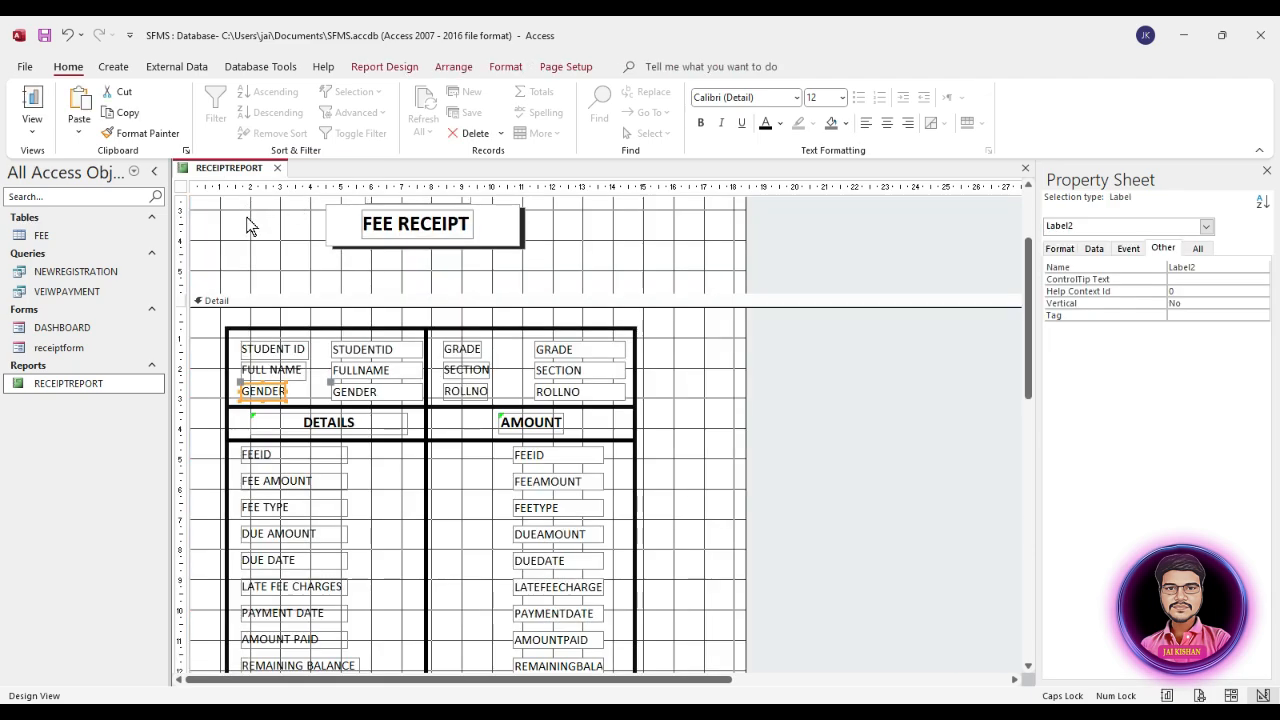
{"action": "key", "text": "ctrl+w"}
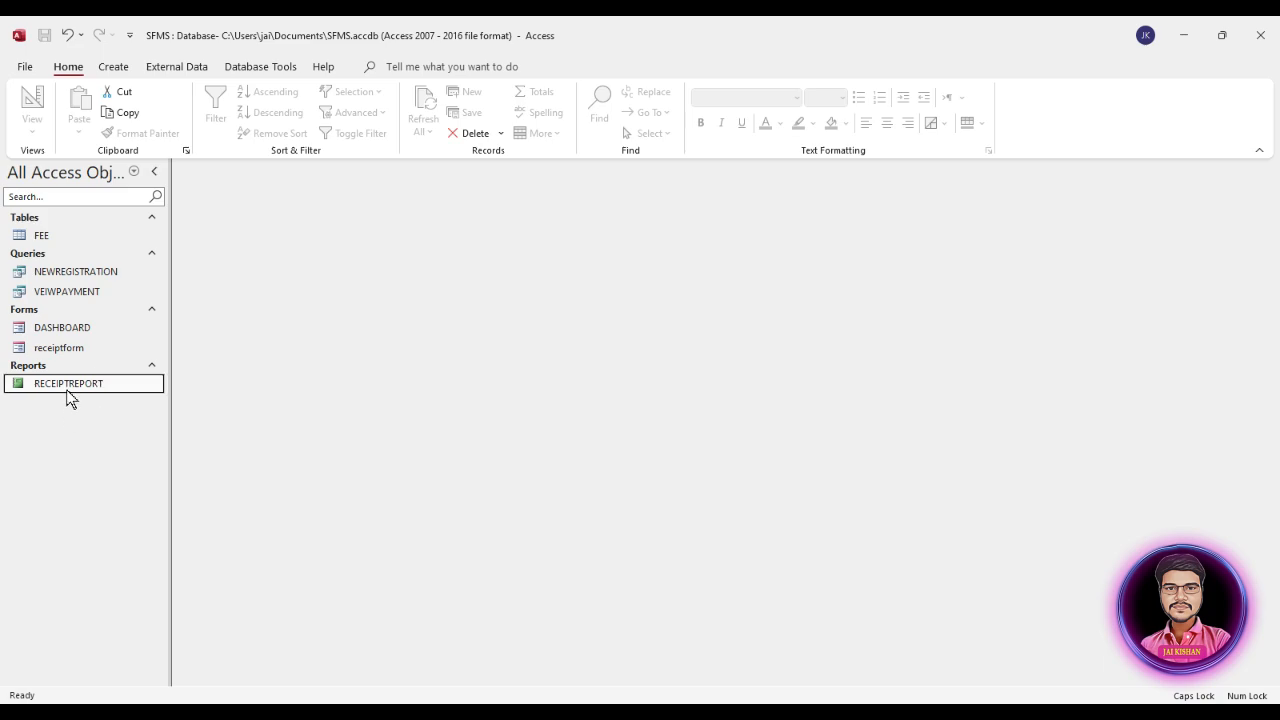
{"action": "double_click", "coordinate": [65, 347]}
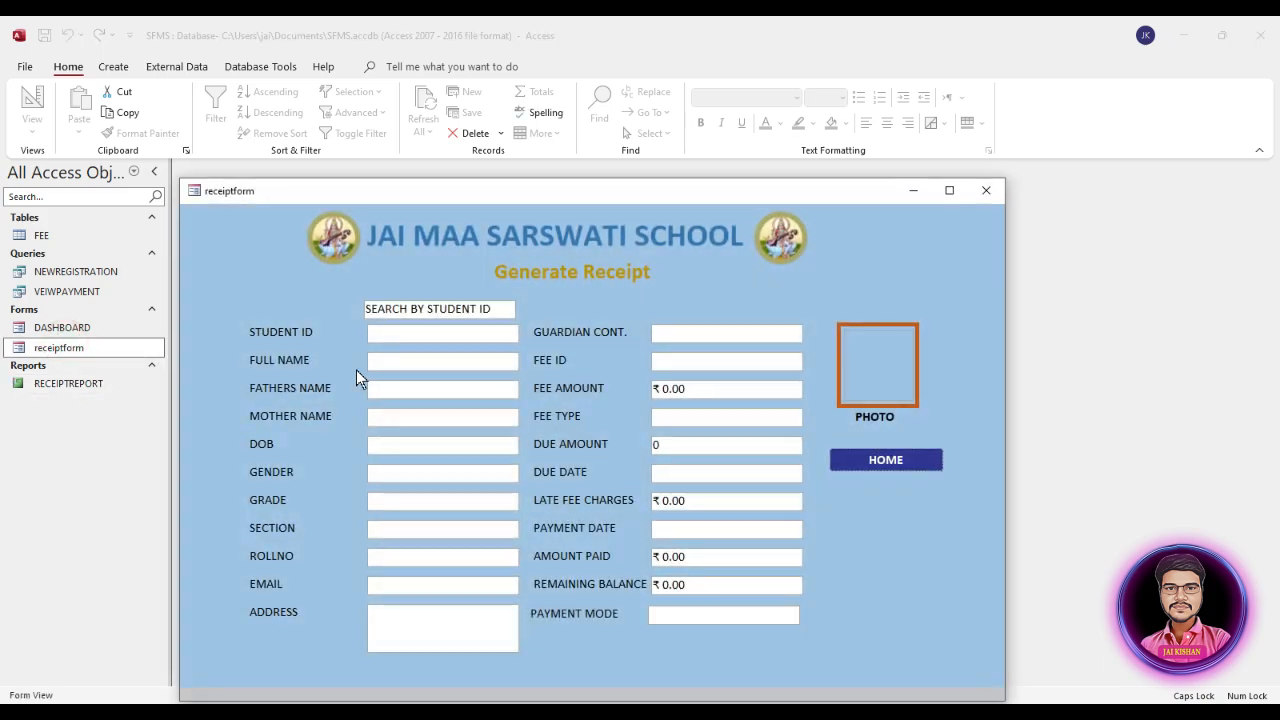
{"action": "left_click_drag", "start_coordinate": [630, 199], "coordinate": [648, 107]}
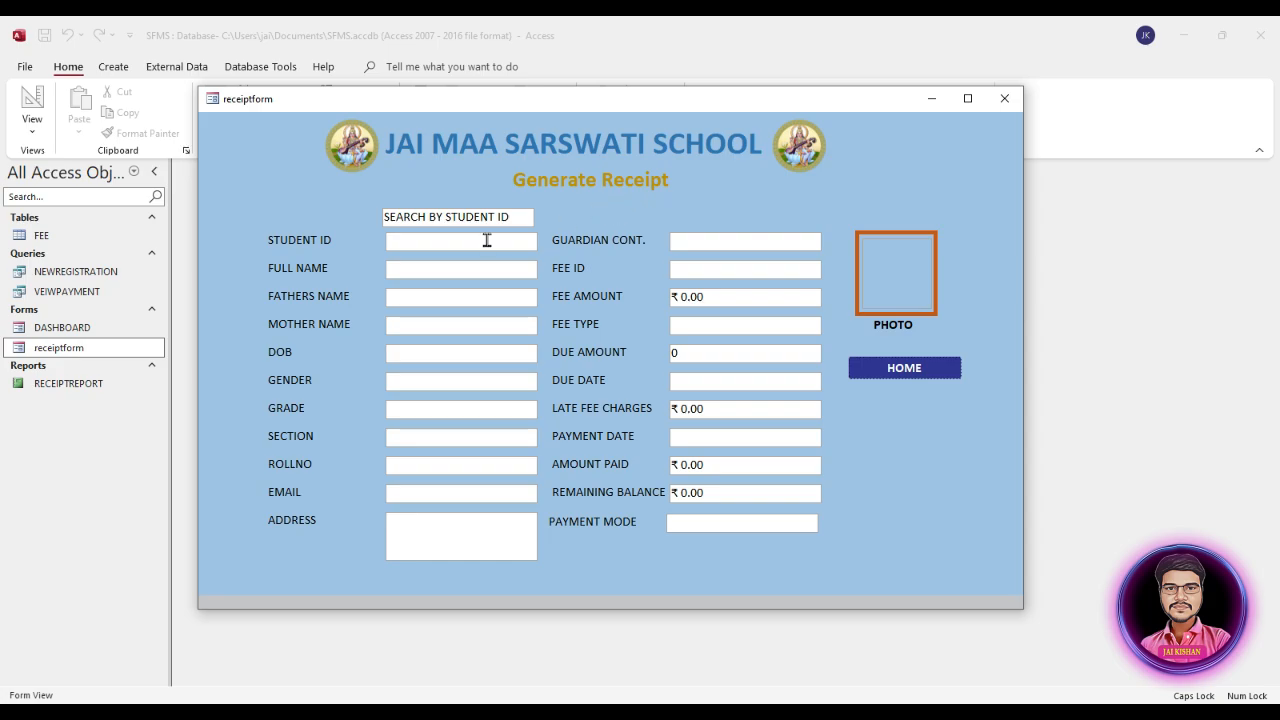
Step: Open RECEIPTREPORT in Report View, move its pop-up window over the form and check the receipt layout
{"action": "left_click", "coordinate": [68, 384]}
{"action": "double_click", "coordinate": [67, 385]}
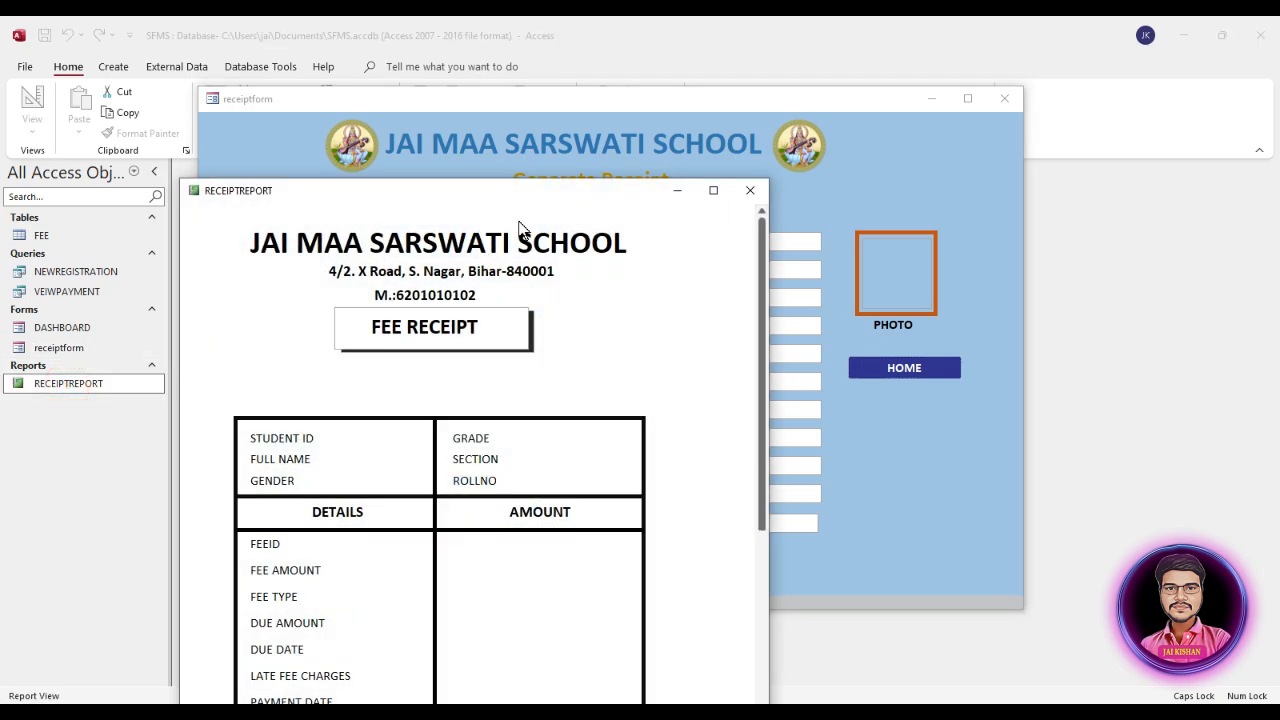
{"action": "left_click_drag", "start_coordinate": [518, 200], "coordinate": [717, 46]}
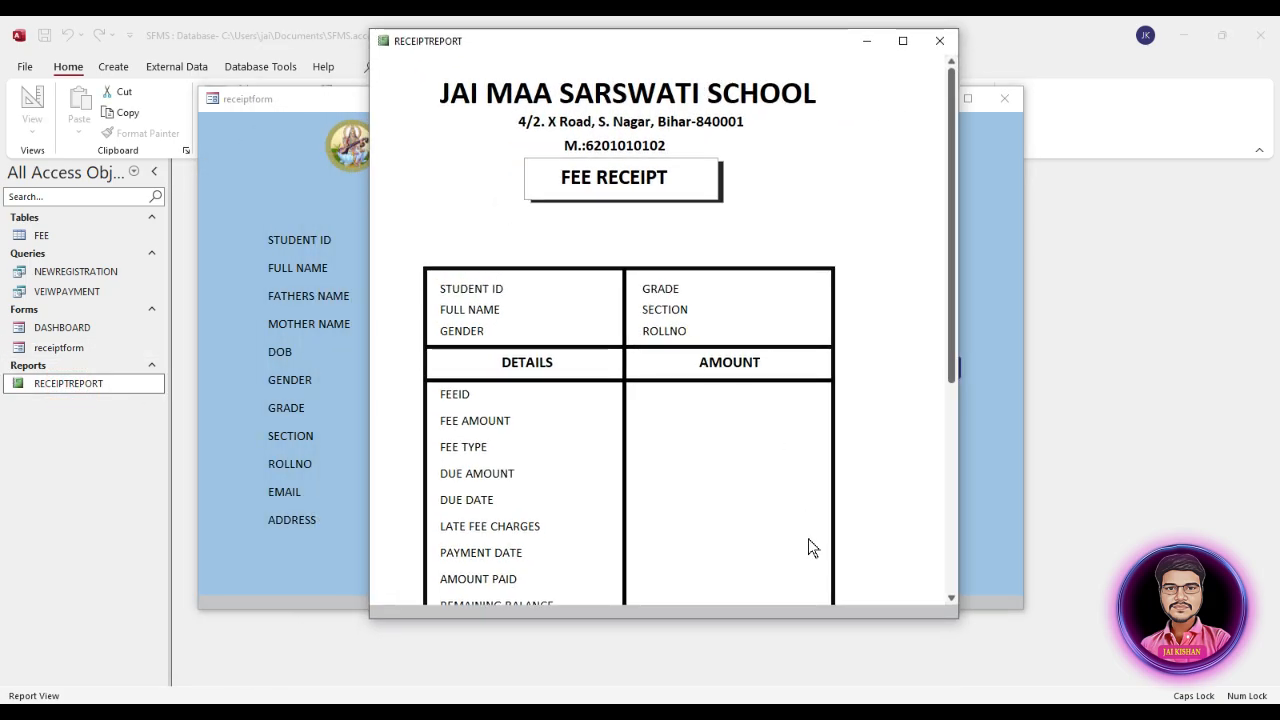
{"action": "left_click_drag", "start_coordinate": [948, 358], "coordinate": [955, 312]}
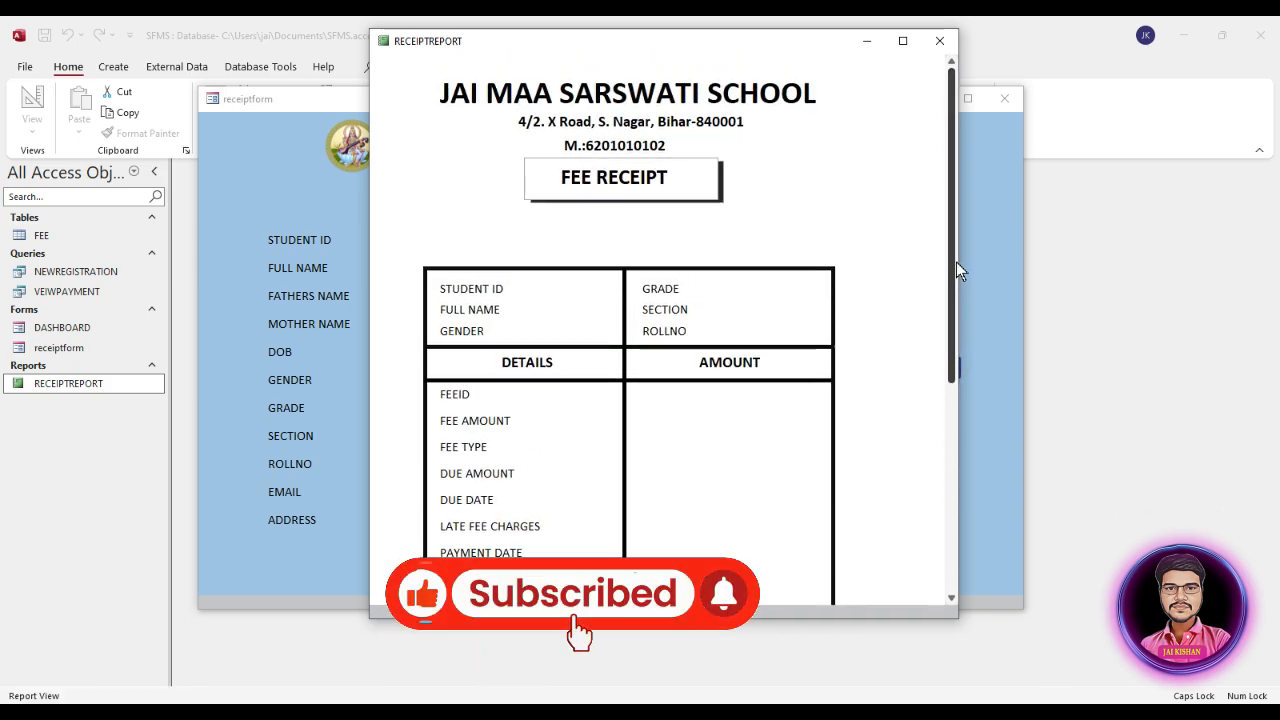